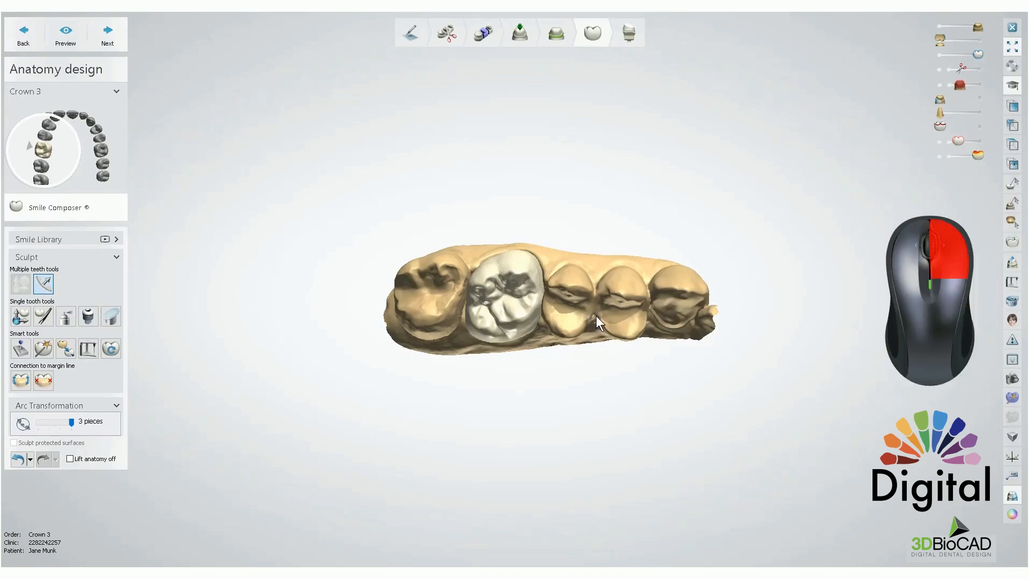
Examine the crown and its neighbouring teeth by orbiting, zooming in and out, and panning across the model.
{"action": "mouse_move", "coordinate": [596, 316]}
{"action": "right_mouse_down"}
{"action": "mouse_move", "coordinate": [674, 325]}
{"action": "mouse_move", "coordinate": [612, 327]}
{"action": "mouse_move", "coordinate": [613, 269]}
{"action": "mouse_move", "coordinate": [616, 343]}
{"action": "mouse_move", "coordinate": [628, 329]}
{"action": "mouse_move", "coordinate": [714, 325]}
{"action": "mouse_move", "coordinate": [552, 332]}
{"action": "mouse_move", "coordinate": [632, 323]}
{"action": "mouse_move", "coordinate": [593, 308]}
{"action": "mouse_move", "coordinate": [609, 340]}
{"action": "mouse_move", "coordinate": [593, 280]}
{"action": "mouse_move", "coordinate": [651, 324]}
{"action": "mouse_move", "coordinate": [587, 301]}
{"action": "mouse_move", "coordinate": [630, 357]}
{"action": "mouse_move", "coordinate": [636, 270]}
{"action": "mouse_move", "coordinate": [619, 313]}
{"action": "mouse_move", "coordinate": [681, 326]}
{"action": "mouse_move", "coordinate": [614, 316]}
{"action": "mouse_move", "coordinate": [643, 284]}
{"action": "mouse_move", "coordinate": [640, 252]}
{"action": "mouse_move", "coordinate": [638, 316]}
{"action": "mouse_move", "coordinate": [597, 300]}
{"action": "right_mouse_up"}
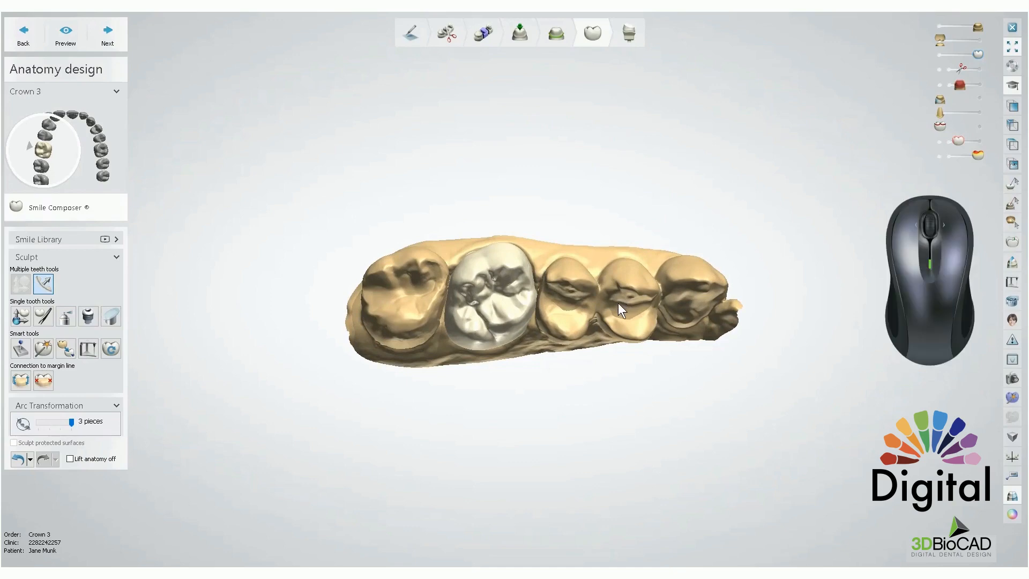
{"action": "left_click", "coordinate": [512, 300]}
{"action": "left_click", "coordinate": [566, 297]}
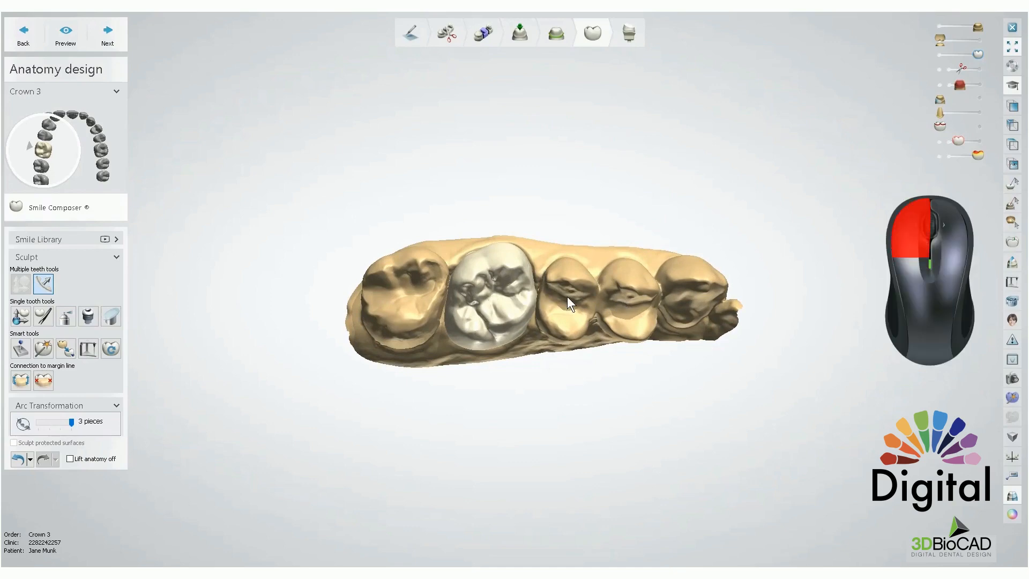
{"action": "left_click", "coordinate": [197, 300]}
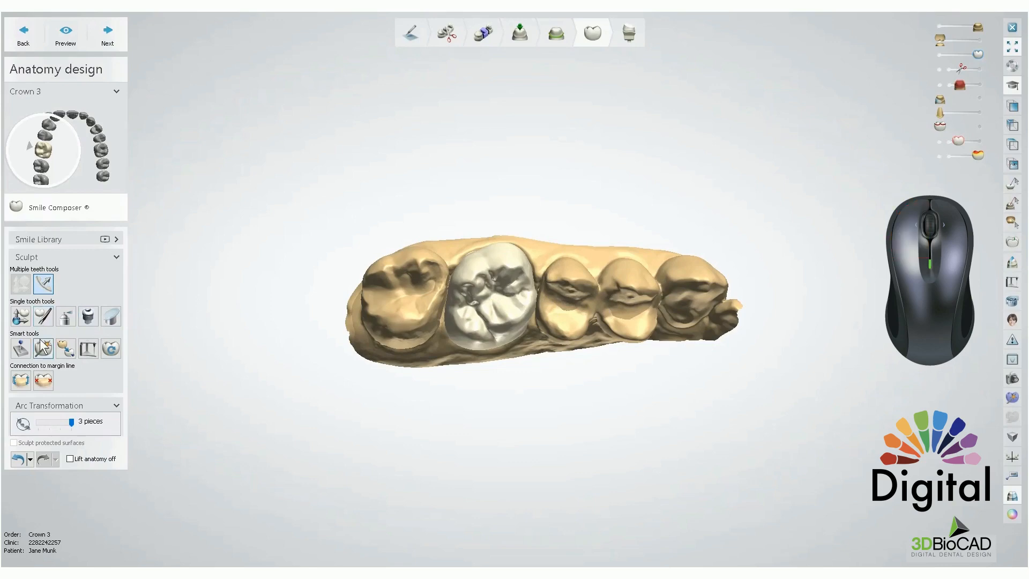
{"action": "left_click", "coordinate": [108, 319]}
{"action": "left_click", "coordinate": [508, 307]}
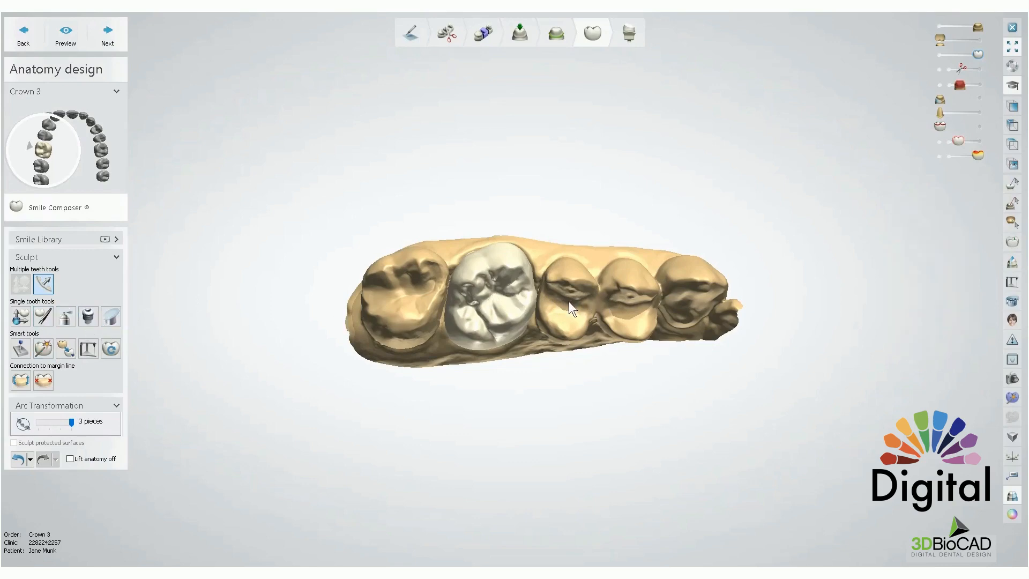
{"action": "scroll", "coordinate": [569, 303], "scroll_direction": "up", "scroll_amount": 5}
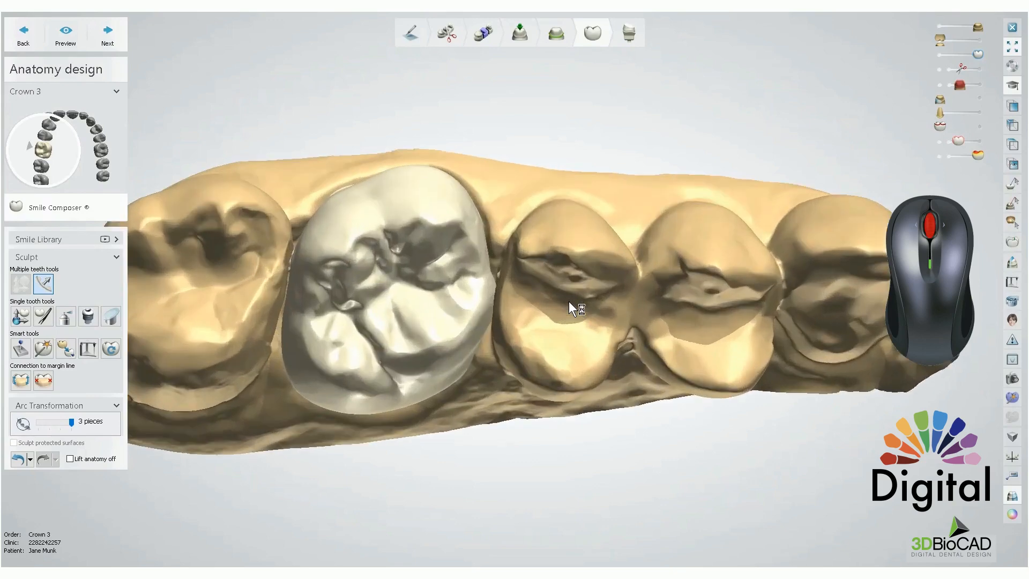
{"action": "scroll", "coordinate": [568, 301], "scroll_direction": "down", "scroll_amount": 5}
{"action": "scroll", "coordinate": [568, 301], "scroll_direction": "up", "scroll_amount": 4}
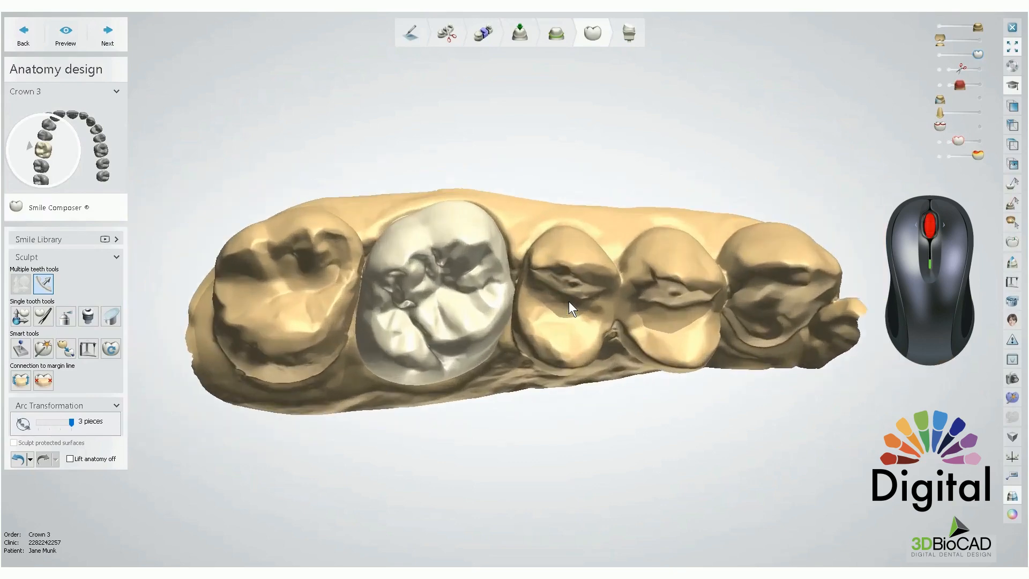
{"action": "scroll", "coordinate": [568, 301], "scroll_direction": "down", "scroll_amount": 3}
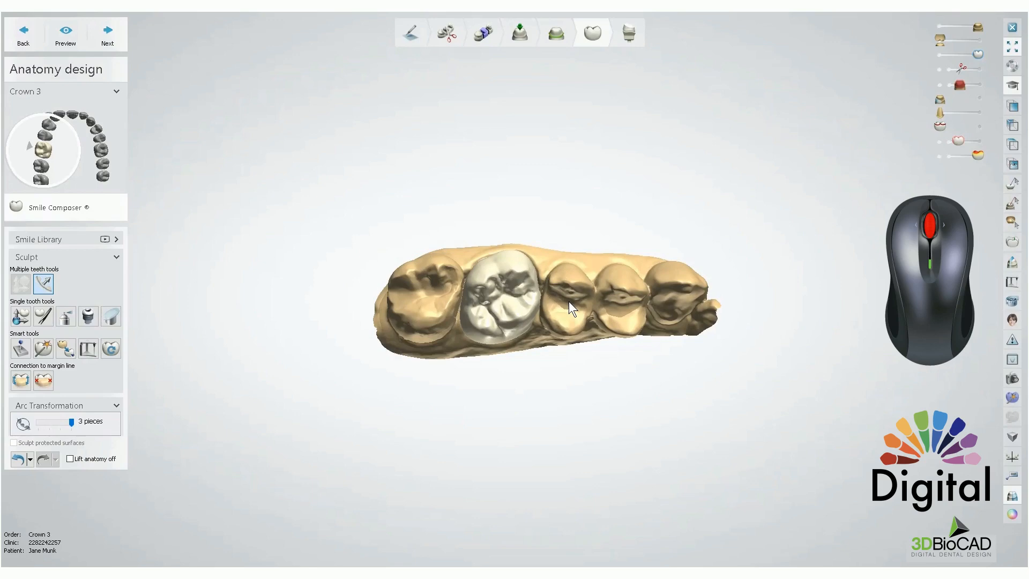
{"action": "middle_click_drag", "start_coordinate": [568, 302], "coordinate": [512, 265]}
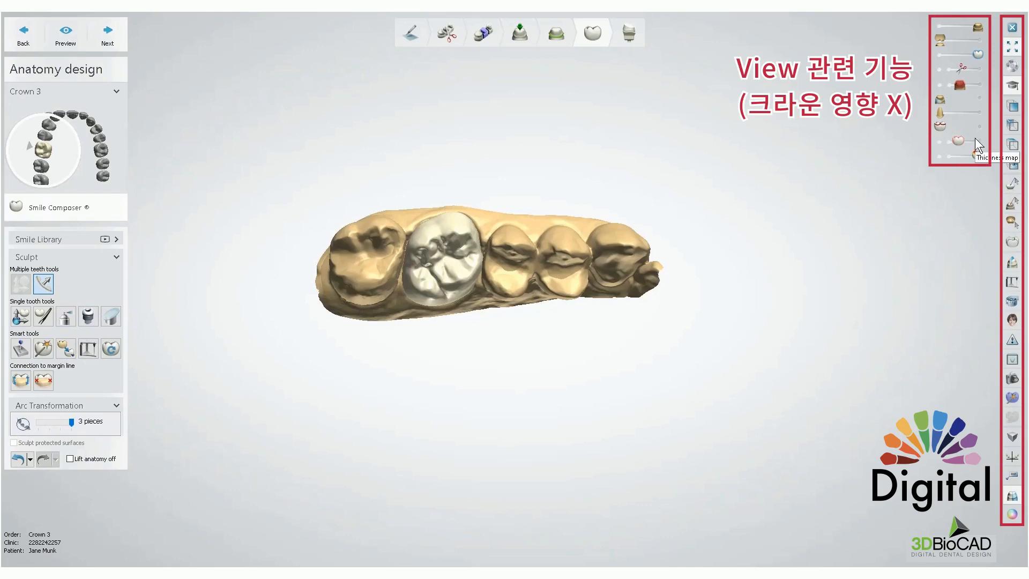
{"action": "left_click", "coordinate": [1016, 107]}
{"action": "left_click", "coordinate": [1014, 145]}
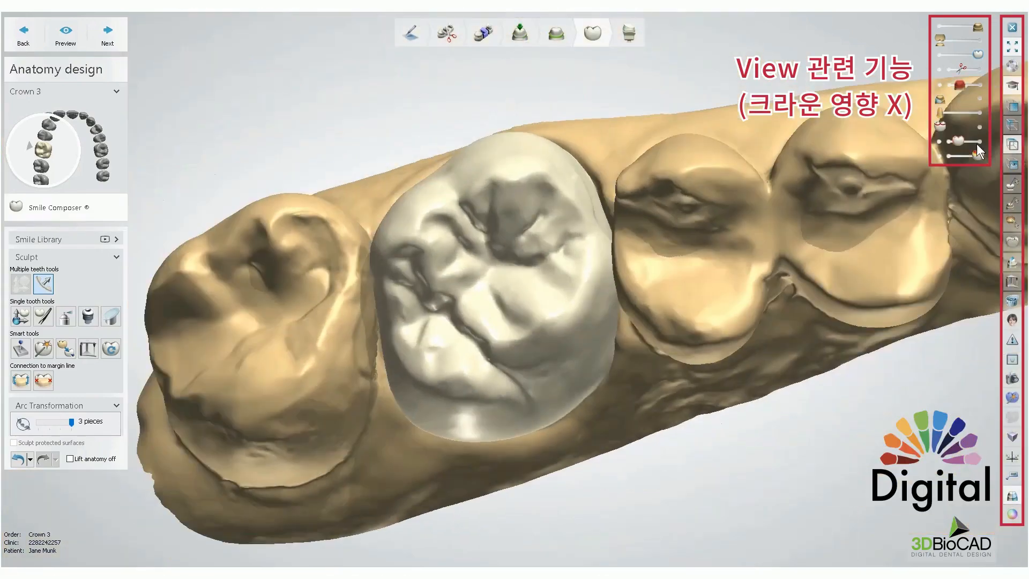
{"action": "left_click", "coordinate": [939, 127]}
{"action": "left_click", "coordinate": [939, 127]}
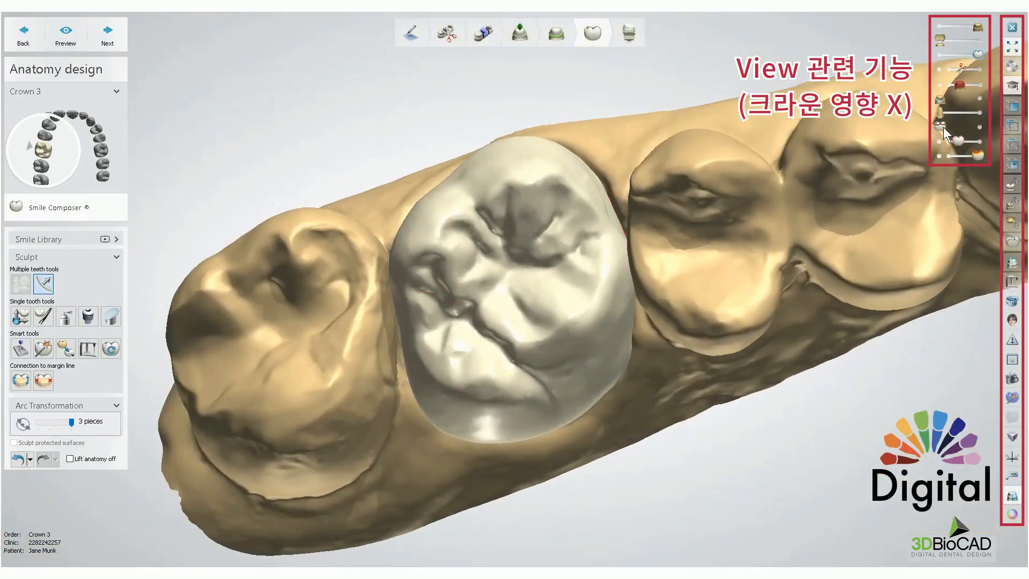
{"action": "scroll", "coordinate": [805, 192], "scroll_direction": "down", "scroll_amount": 5}
{"action": "mouse_move", "coordinate": [805, 191]}
{"action": "right_mouse_down"}
{"action": "mouse_move", "coordinate": [689, 220]}
{"action": "mouse_move", "coordinate": [686, 208]}
{"action": "mouse_move", "coordinate": [726, 229]}
{"action": "mouse_move", "coordinate": [742, 220]}
{"action": "mouse_move", "coordinate": [735, 313]}
{"action": "mouse_move", "coordinate": [733, 277]}
{"action": "right_mouse_up"}
{"action": "scroll", "coordinate": [700, 248], "scroll_direction": "down", "scroll_amount": 4}
{"action": "right_click_drag", "start_coordinate": [700, 247], "coordinate": [679, 260]}
{"action": "scroll", "coordinate": [702, 265], "scroll_direction": "up", "scroll_amount": 1}
{"action": "scroll", "coordinate": [639, 248], "scroll_direction": "up", "scroll_amount": 2}
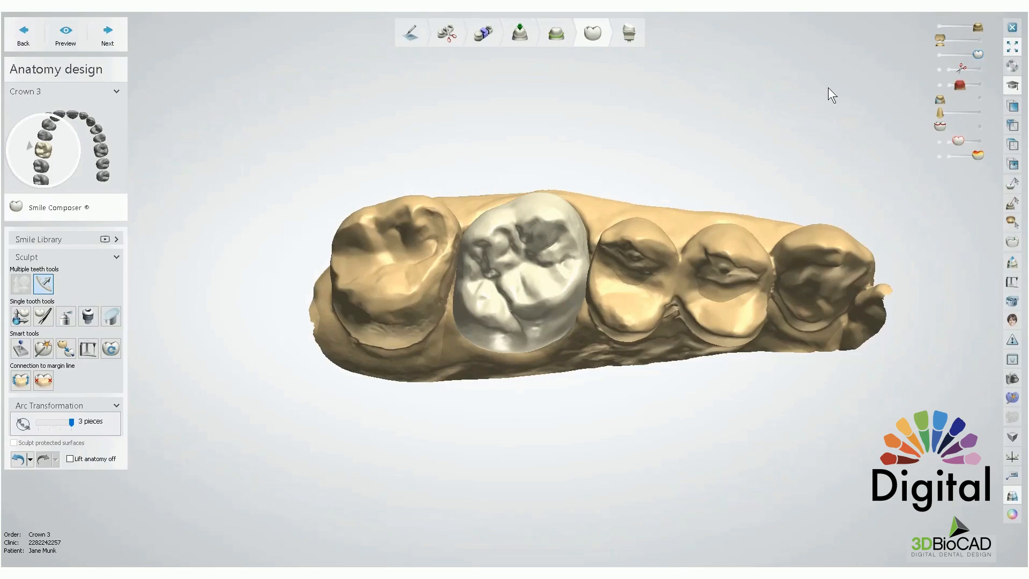
Hide the preparation scan to isolate the crown, and restore it to full visibility.
{"action": "mouse_move", "coordinate": [855, 91]}
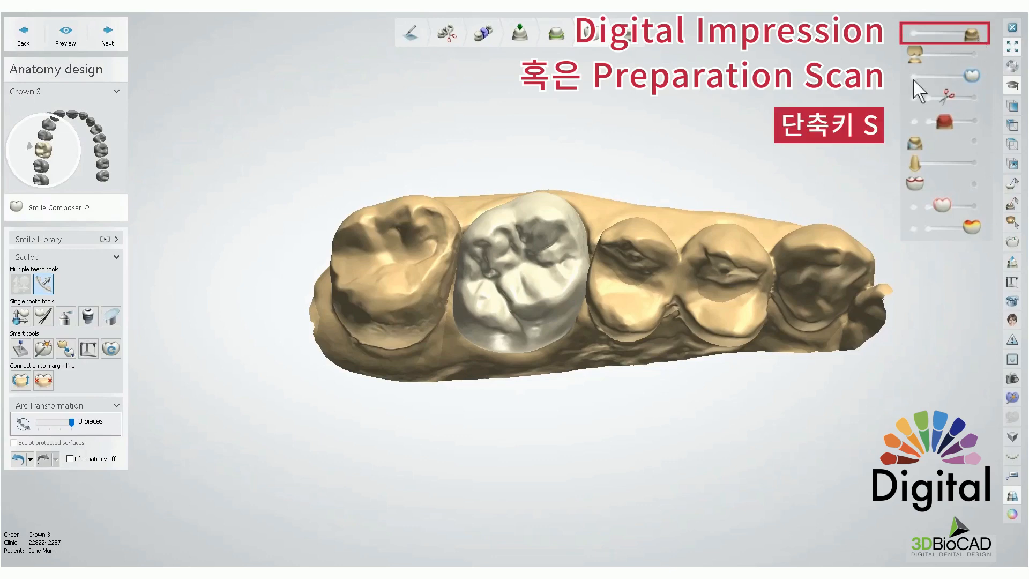
{"action": "left_click", "coordinate": [967, 36]}
{"action": "key", "text": "s"}
{"action": "key", "text": "s"}
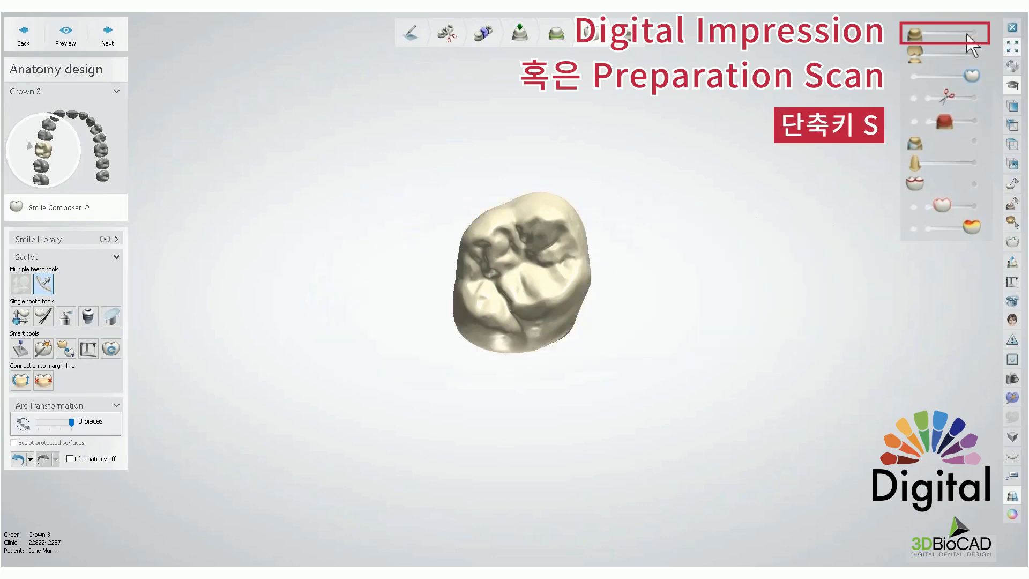
{"action": "key", "text": "s"}
{"action": "key", "text": "s"}
{"action": "left_click_drag", "start_coordinate": [918, 36], "coordinate": [979, 36]}
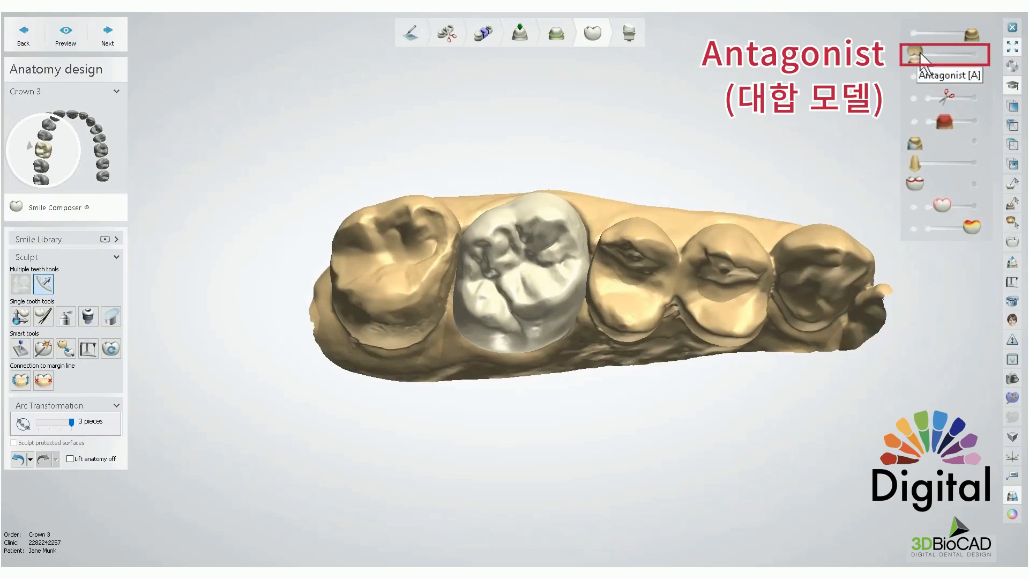
Show the antagonist model over the crown and hide it again, and try out the crown's own visibility setting.
{"action": "mouse_move", "coordinate": [923, 59]}
{"action": "left_mouse_down"}
{"action": "mouse_move", "coordinate": [974, 54]}
{"action": "mouse_move", "coordinate": [939, 53]}
{"action": "mouse_move", "coordinate": [926, 67]}
{"action": "left_mouse_up"}
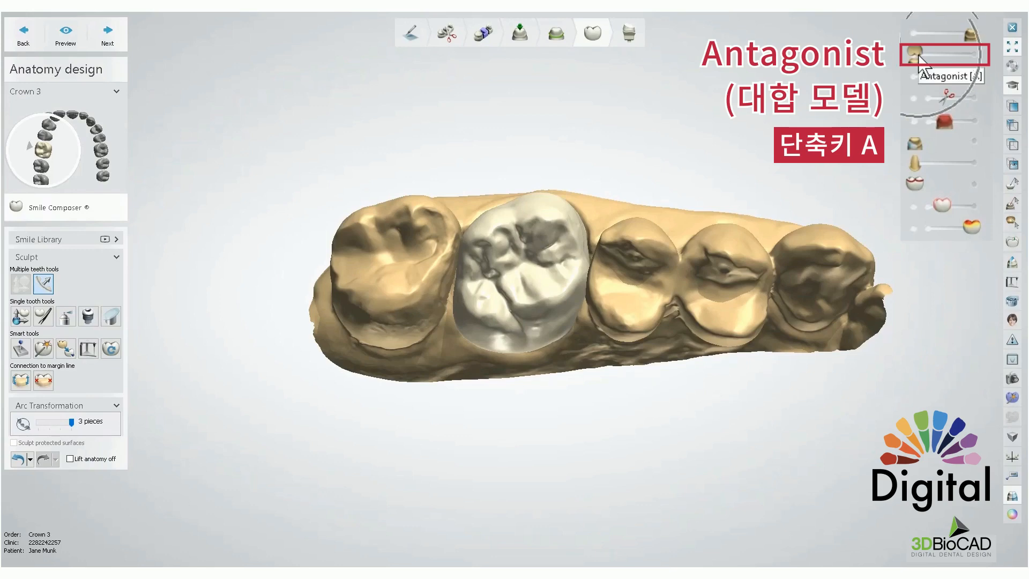
{"action": "left_click", "coordinate": [916, 54]}
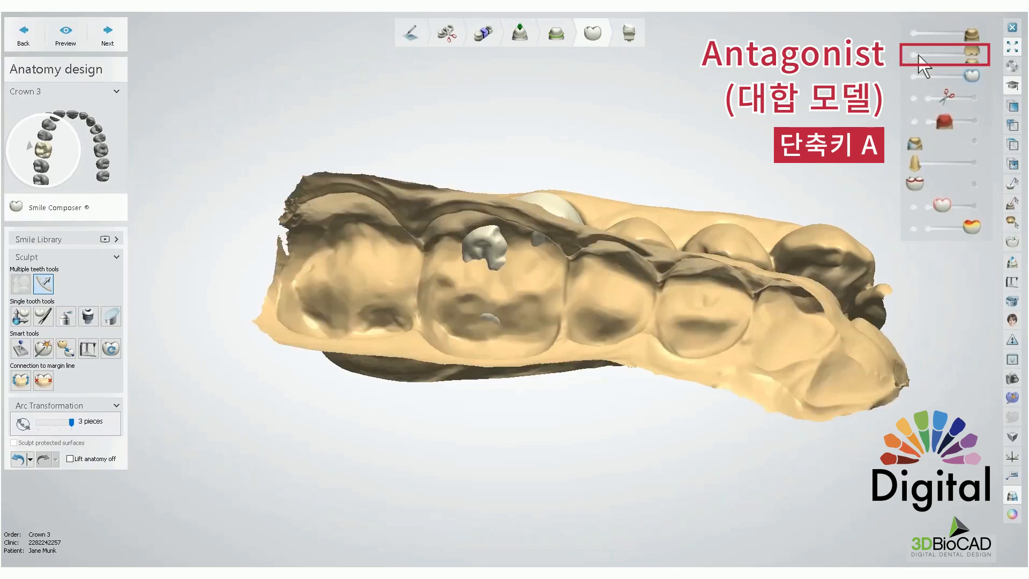
{"action": "left_click", "coordinate": [918, 55]}
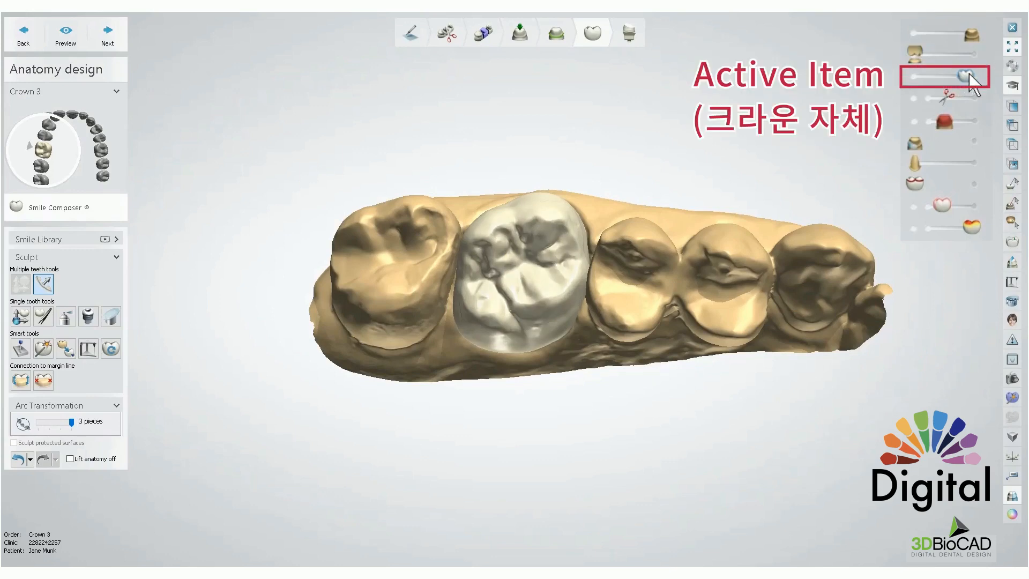
{"action": "left_click_drag", "start_coordinate": [969, 73], "coordinate": [993, 54]}
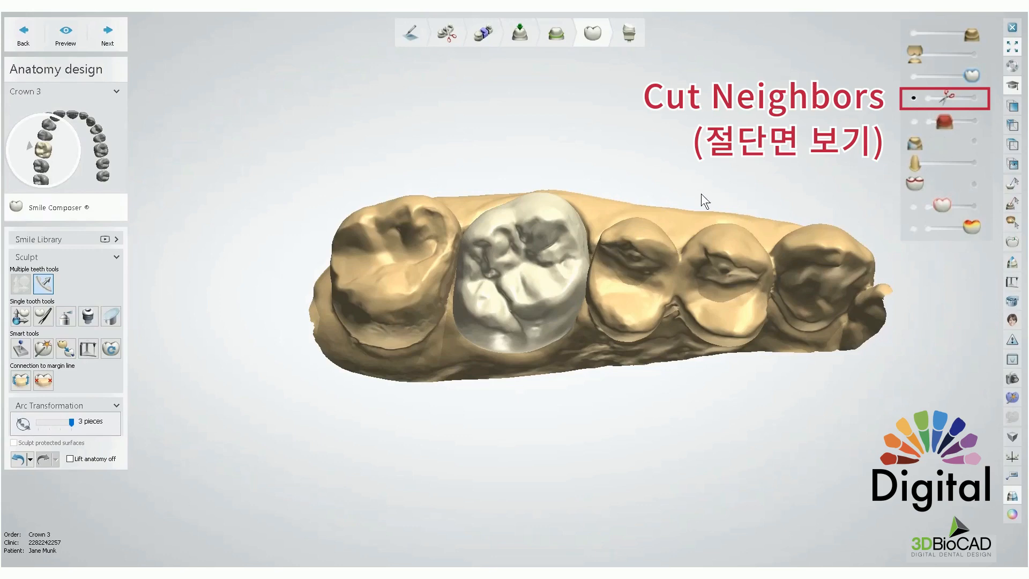
Inspect the crown's cut face from the side with Cut neighbors, shifting the depth of the cut.
{"action": "scroll", "coordinate": [639, 210], "scroll_direction": "up", "scroll_amount": 3}
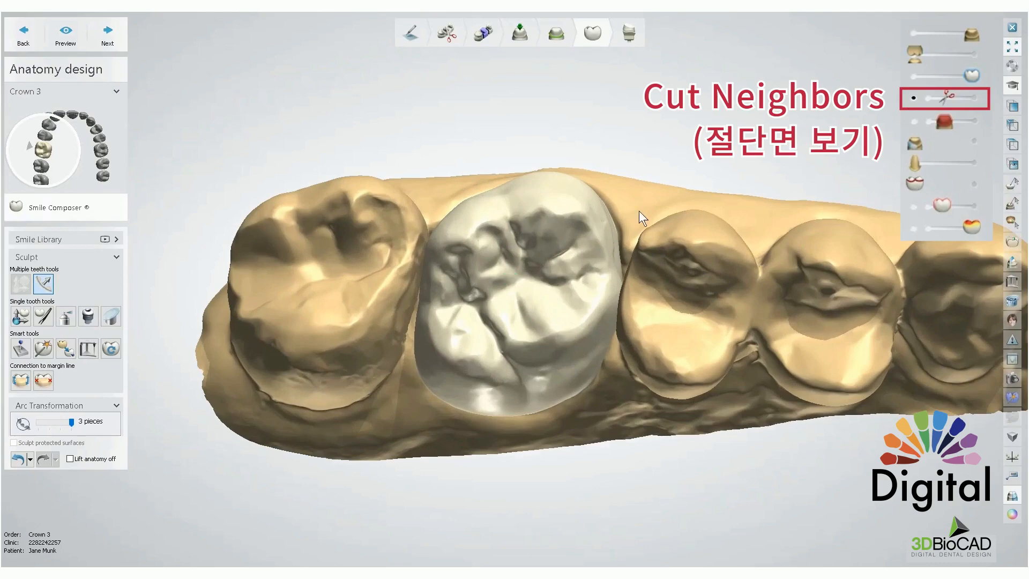
{"action": "right_click_drag", "start_coordinate": [638, 210], "coordinate": [581, 195]}
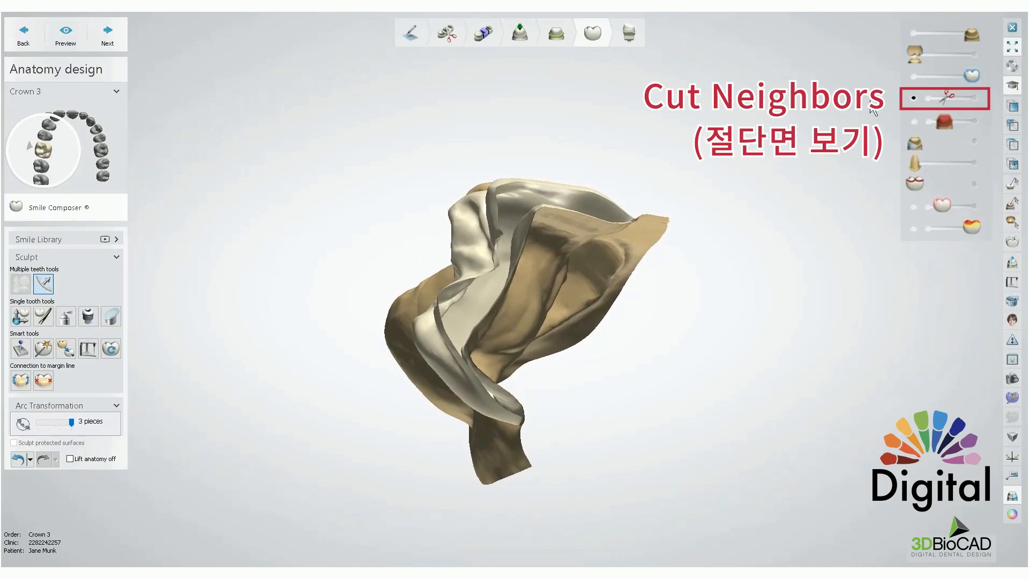
{"action": "mouse_move", "coordinate": [948, 98]}
{"action": "left_mouse_down"}
{"action": "mouse_move", "coordinate": [976, 100]}
{"action": "mouse_move", "coordinate": [942, 100]}
{"action": "mouse_move", "coordinate": [973, 100]}
{"action": "mouse_move", "coordinate": [962, 102]}
{"action": "left_mouse_up"}
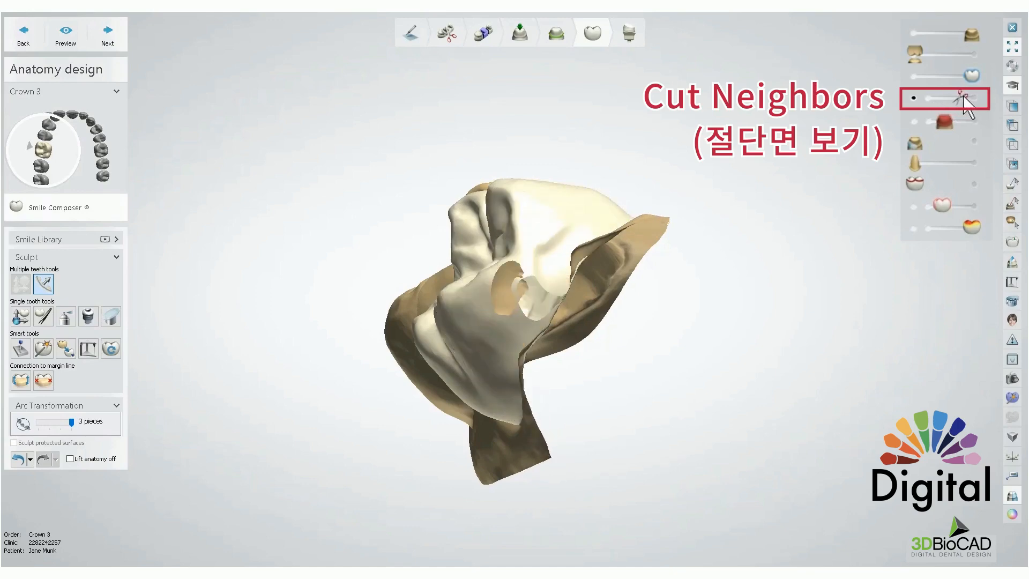
{"action": "right_click_drag", "start_coordinate": [691, 187], "coordinate": [664, 179]}
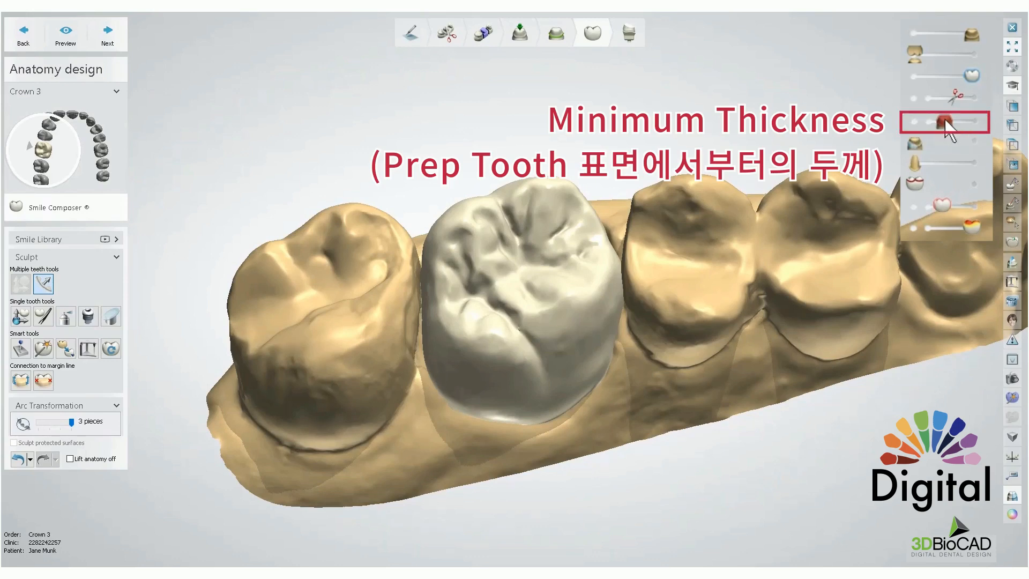
Show the minimum thickness layer at full opacity and make the crown translucent to inspect the layer around the prepared tooth.
{"action": "left_click", "coordinate": [915, 123]}
{"action": "mouse_move", "coordinate": [945, 123]}
{"action": "left_mouse_down"}
{"action": "mouse_move", "coordinate": [980, 121]}
{"action": "mouse_move", "coordinate": [933, 129]}
{"action": "mouse_move", "coordinate": [979, 122]}
{"action": "left_mouse_up"}
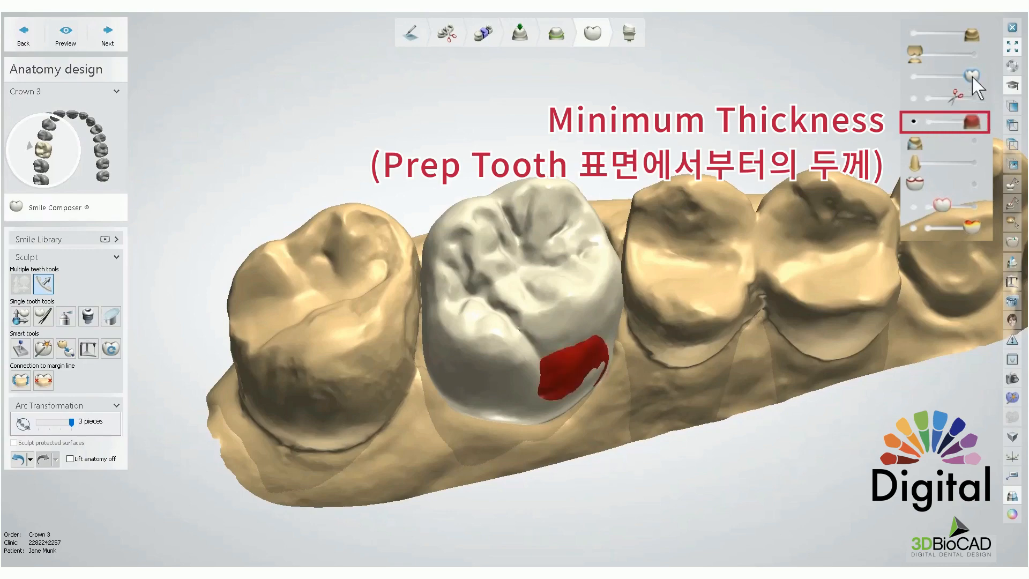
{"action": "mouse_move", "coordinate": [972, 77]}
{"action": "left_mouse_down"}
{"action": "mouse_move", "coordinate": [917, 79]}
{"action": "mouse_move", "coordinate": [926, 80]}
{"action": "left_mouse_up"}
{"action": "right_click_drag", "start_coordinate": [705, 189], "coordinate": [698, 135]}
{"action": "scroll", "coordinate": [445, 310], "scroll_direction": "up", "scroll_amount": 5}
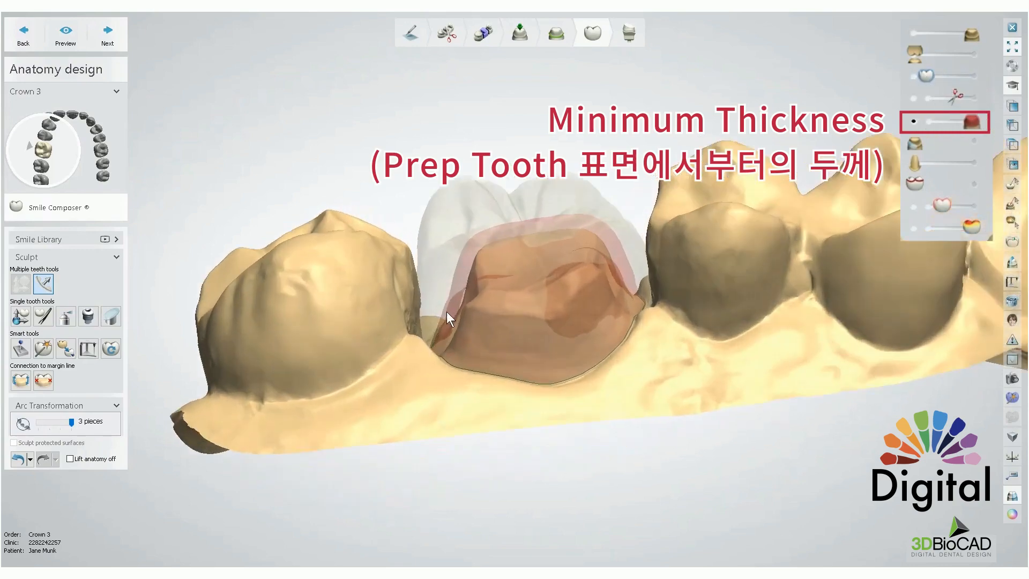
{"action": "right_click_drag", "start_coordinate": [510, 315], "coordinate": [464, 292]}
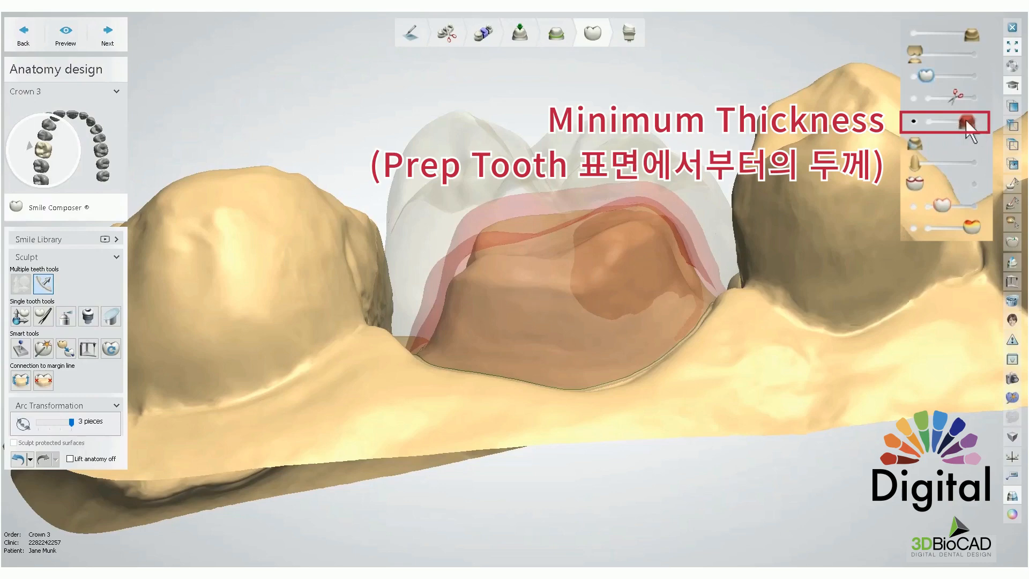
Make the crown opaque again to check it for areas below minimum thickness, and hide the minimum thickness layer.
{"action": "right_click_drag", "start_coordinate": [783, 104], "coordinate": [780, 257]}
{"action": "left_click_drag", "start_coordinate": [930, 74], "coordinate": [978, 75]}
{"action": "right_click_drag", "start_coordinate": [631, 397], "coordinate": [558, 268]}
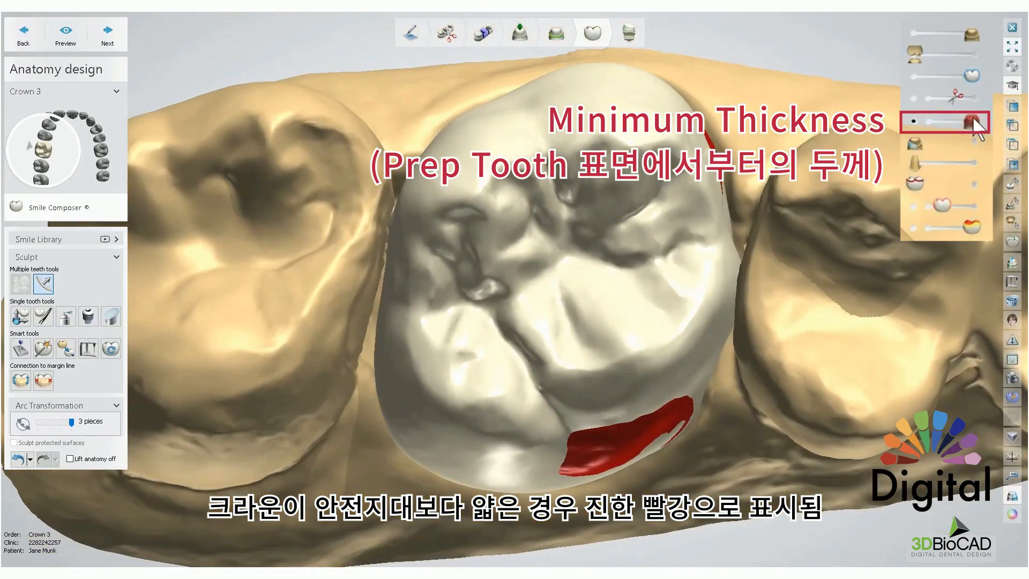
{"action": "mouse_move", "coordinate": [972, 122]}
{"action": "left_mouse_down"}
{"action": "mouse_move", "coordinate": [944, 126]}
{"action": "mouse_move", "coordinate": [976, 123]}
{"action": "left_mouse_up"}
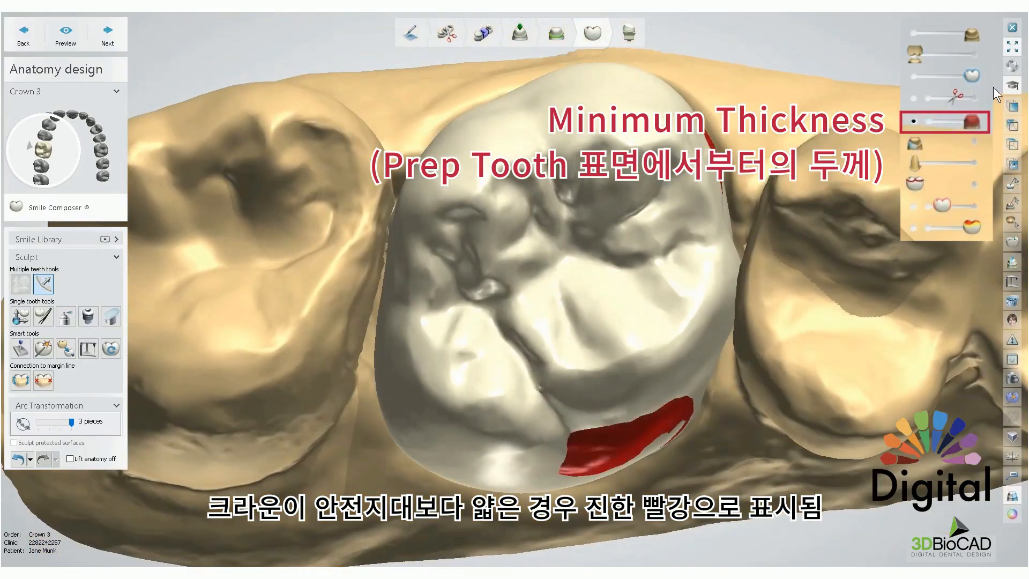
{"action": "left_click", "coordinate": [914, 121]}
{"action": "scroll", "coordinate": [810, 224], "scroll_direction": "down", "scroll_amount": 3}
{"action": "middle_click_drag", "start_coordinate": [795, 234], "coordinate": [701, 255]}
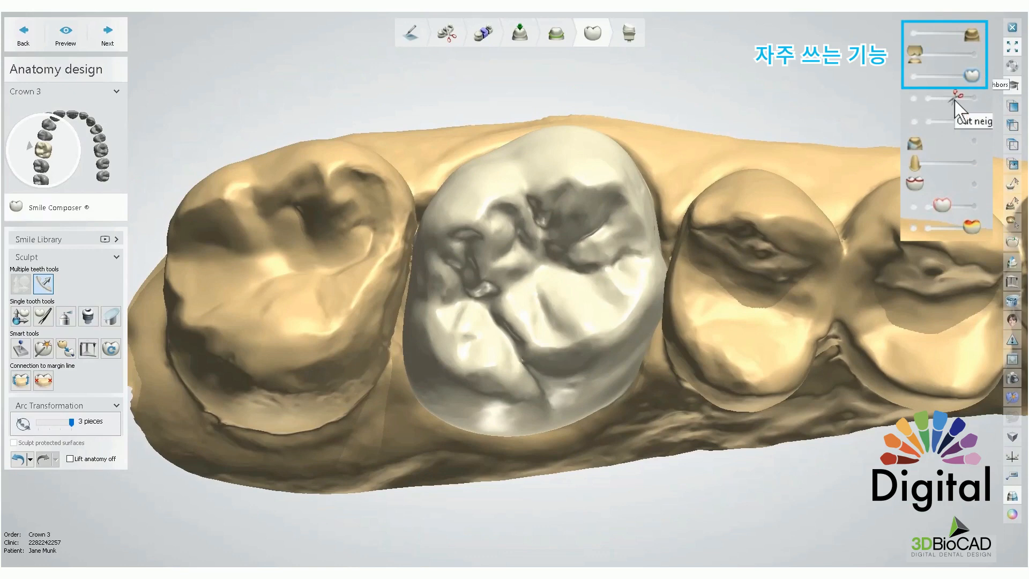
Hide the crown and check the prepared tooth with the hole closed areas displayed and hidden.
{"action": "left_click", "coordinate": [973, 141]}
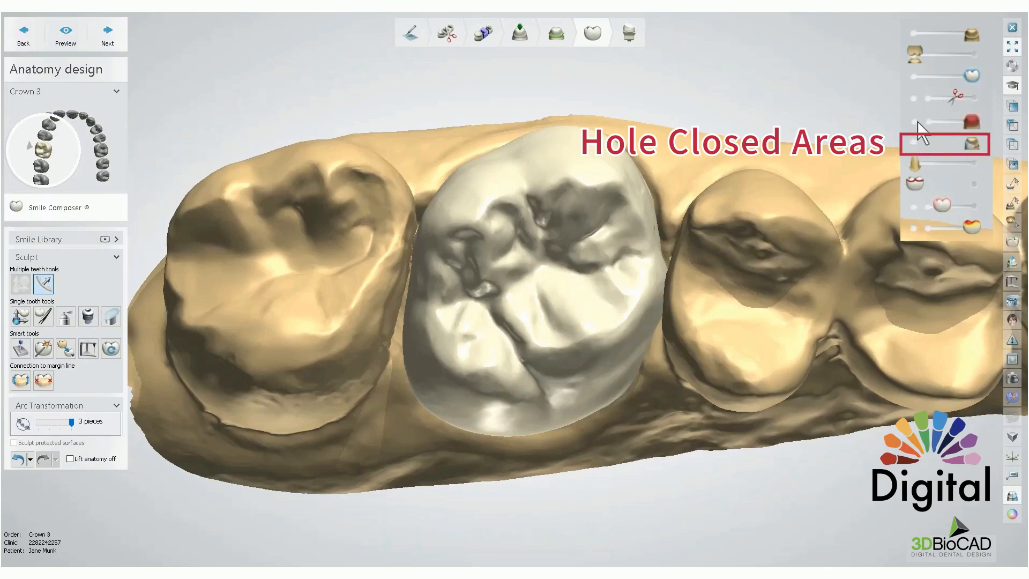
{"action": "left_click", "coordinate": [916, 77]}
{"action": "right_click_drag", "start_coordinate": [525, 261], "coordinate": [622, 140]}
{"action": "mouse_move", "coordinate": [968, 143]}
{"action": "left_mouse_down"}
{"action": "mouse_move", "coordinate": [913, 143]}
{"action": "mouse_move", "coordinate": [968, 140]}
{"action": "mouse_move", "coordinate": [913, 146]}
{"action": "mouse_move", "coordinate": [965, 151]}
{"action": "mouse_move", "coordinate": [905, 160]}
{"action": "mouse_move", "coordinate": [974, 153]}
{"action": "left_mouse_up"}
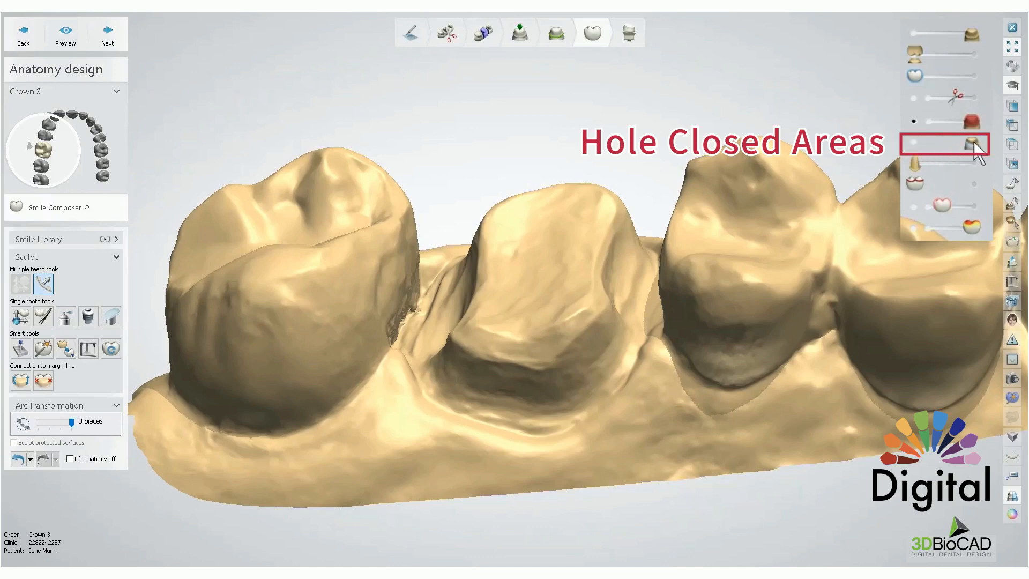
{"action": "left_click", "coordinate": [916, 151]}
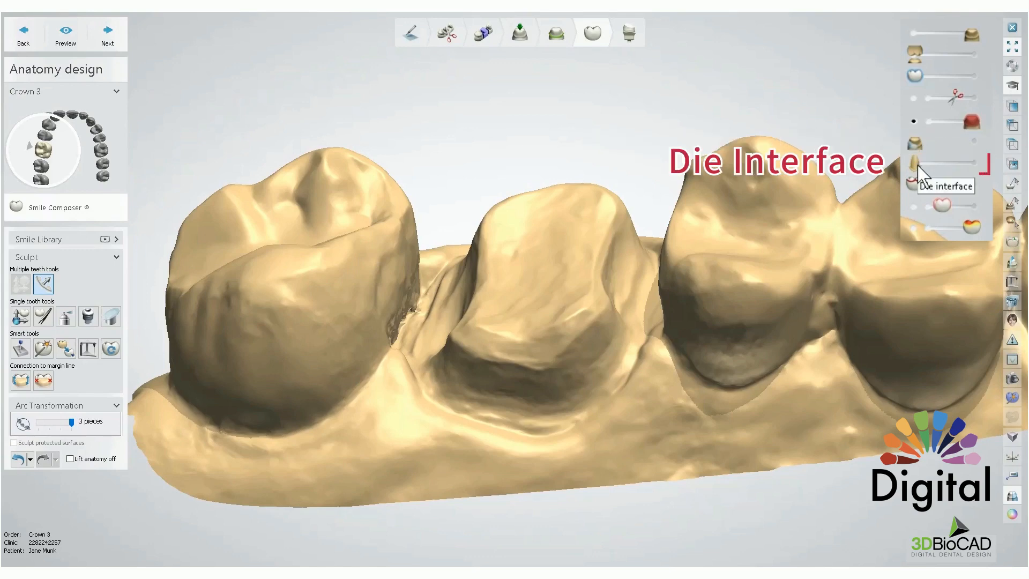
Show the die interface on the prepared tooth, reduce its opacity slightly, and inspect it along the margin line.
{"action": "left_click", "coordinate": [976, 162]}
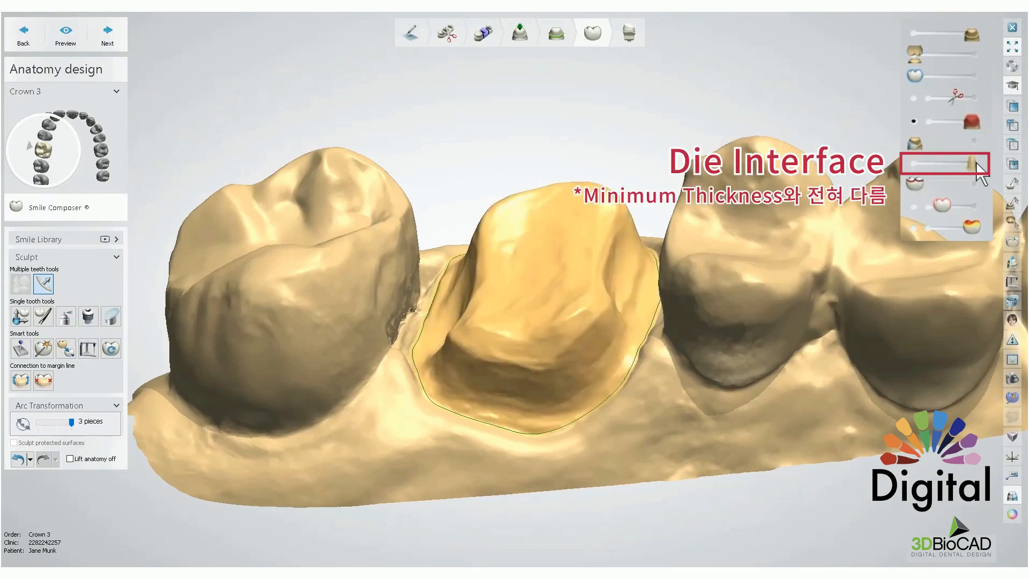
{"action": "mouse_move", "coordinate": [976, 163]}
{"action": "left_mouse_down"}
{"action": "mouse_move", "coordinate": [928, 164]}
{"action": "mouse_move", "coordinate": [980, 161]}
{"action": "mouse_move", "coordinate": [933, 161]}
{"action": "mouse_move", "coordinate": [978, 161]}
{"action": "mouse_move", "coordinate": [944, 163]}
{"action": "mouse_move", "coordinate": [980, 164]}
{"action": "mouse_move", "coordinate": [971, 170]}
{"action": "left_mouse_up"}
{"action": "mouse_move", "coordinate": [972, 165]}
{"action": "left_mouse_down"}
{"action": "mouse_move", "coordinate": [924, 161]}
{"action": "mouse_move", "coordinate": [972, 156]}
{"action": "left_mouse_up"}
{"action": "scroll", "coordinate": [584, 287], "scroll_direction": "up", "scroll_amount": 5}
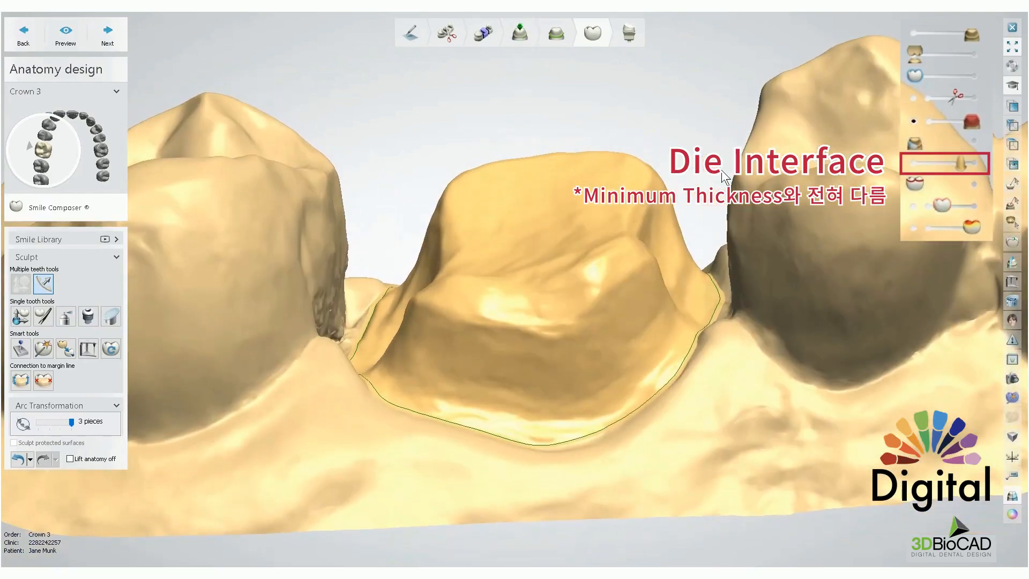
{"action": "scroll", "coordinate": [719, 171], "scroll_direction": "down", "scroll_amount": 4}
{"action": "middle_click_drag", "start_coordinate": [720, 172], "coordinate": [611, 170]}
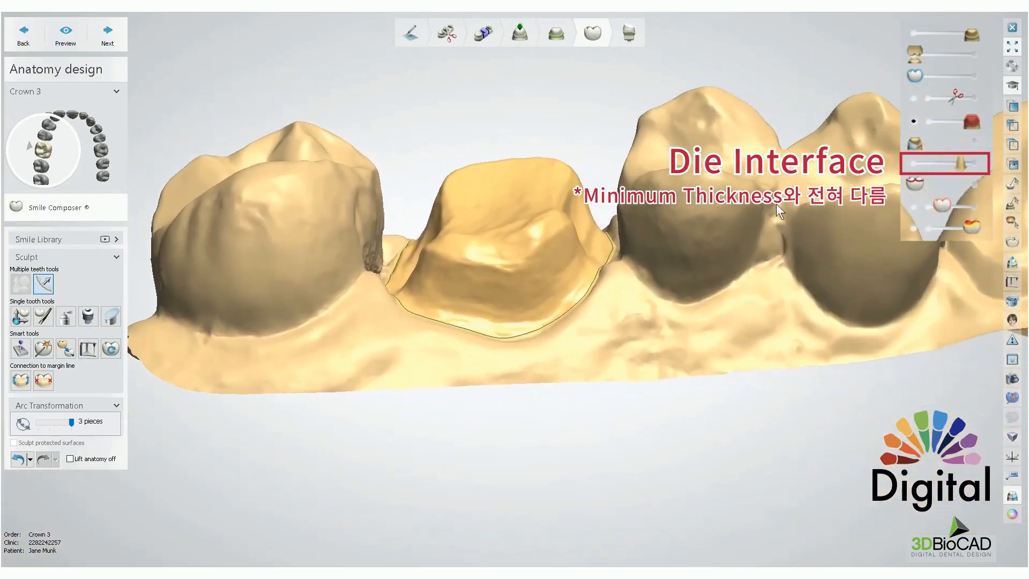
Cut a vertical 2D cross section through the middle of the prepared tooth and enlarge the section view.
{"action": "left_click", "coordinate": [1013, 263]}
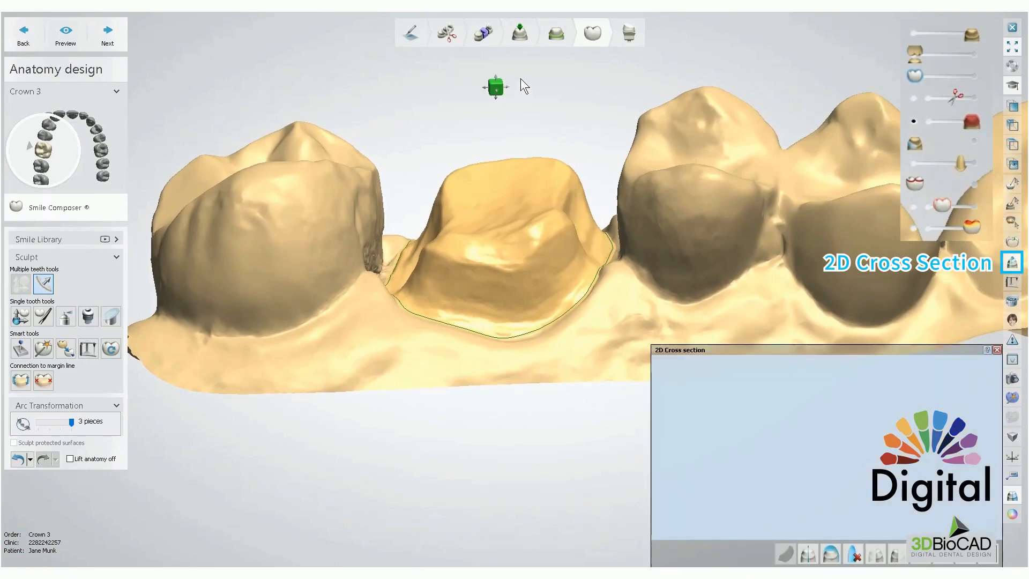
{"action": "left_click_drag", "start_coordinate": [524, 145], "coordinate": [532, 470]}
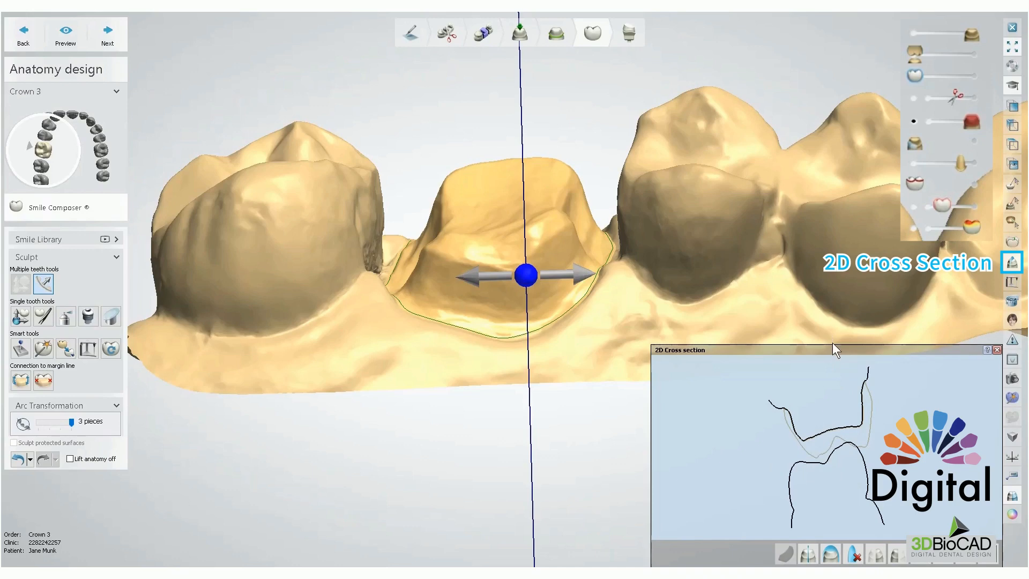
{"action": "left_click_drag", "start_coordinate": [832, 348], "coordinate": [854, 161]}
Measure the gap between the prepared tooth and crown outlines on the section's side wall, and close the cross section.
{"action": "scroll", "coordinate": [887, 271], "scroll_direction": "up", "scroll_amount": 4}
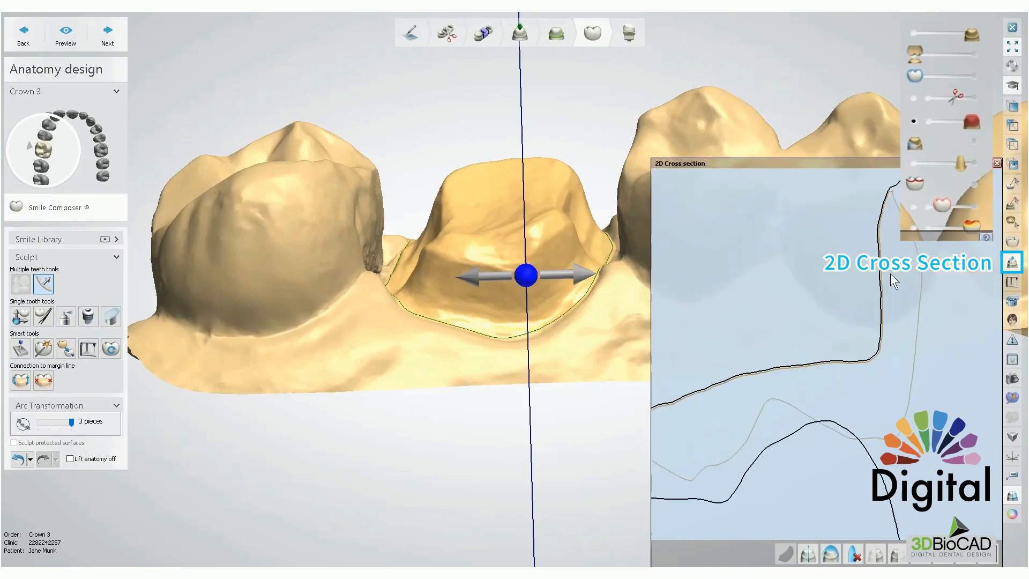
{"action": "scroll", "coordinate": [927, 352], "scroll_direction": "up", "scroll_amount": 2}
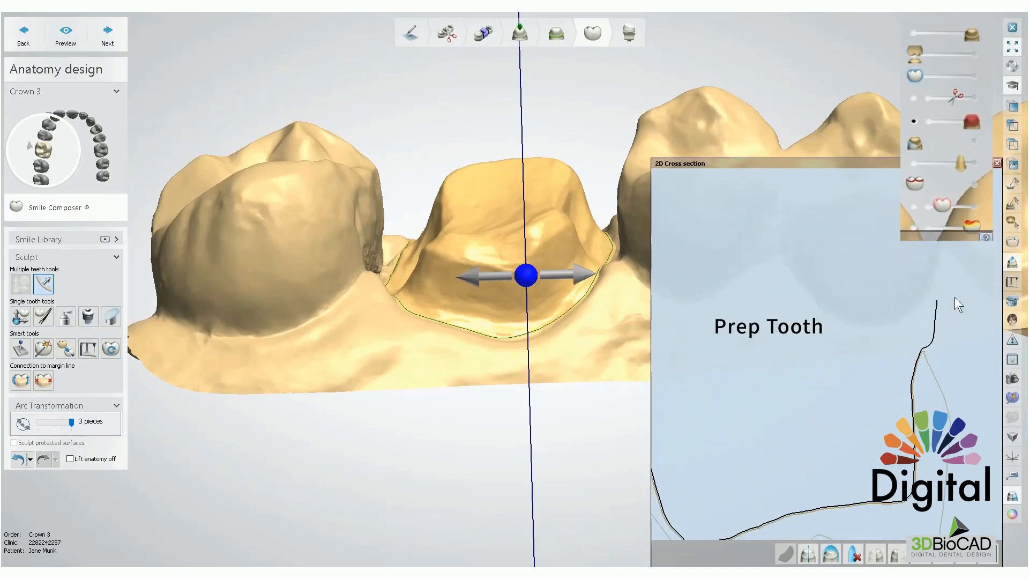
{"action": "scroll", "coordinate": [954, 297], "scroll_direction": "down", "scroll_amount": 1}
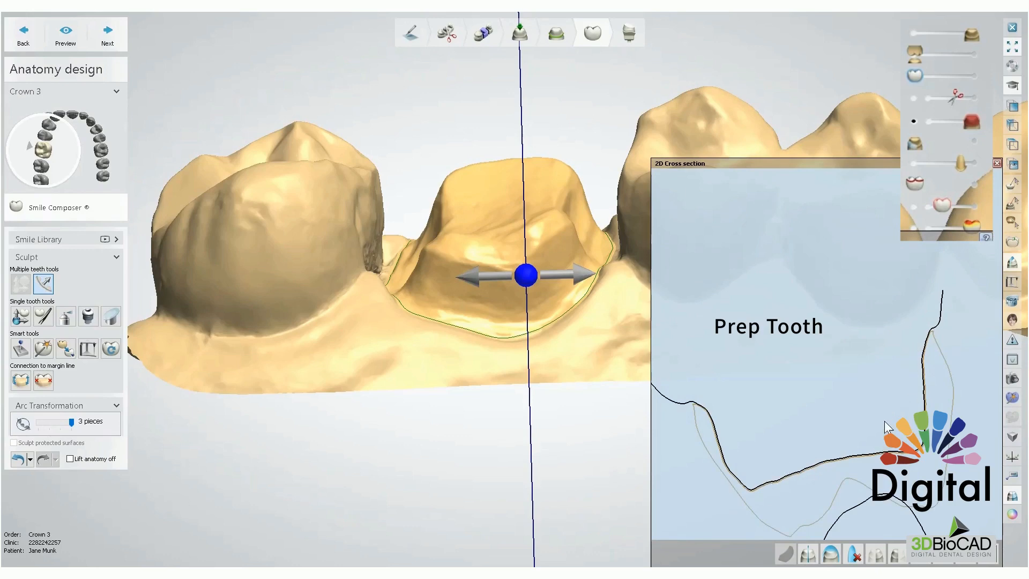
{"action": "middle_click_drag", "start_coordinate": [902, 420], "coordinate": [847, 336]}
{"action": "scroll", "coordinate": [879, 330], "scroll_direction": "up", "scroll_amount": 2}
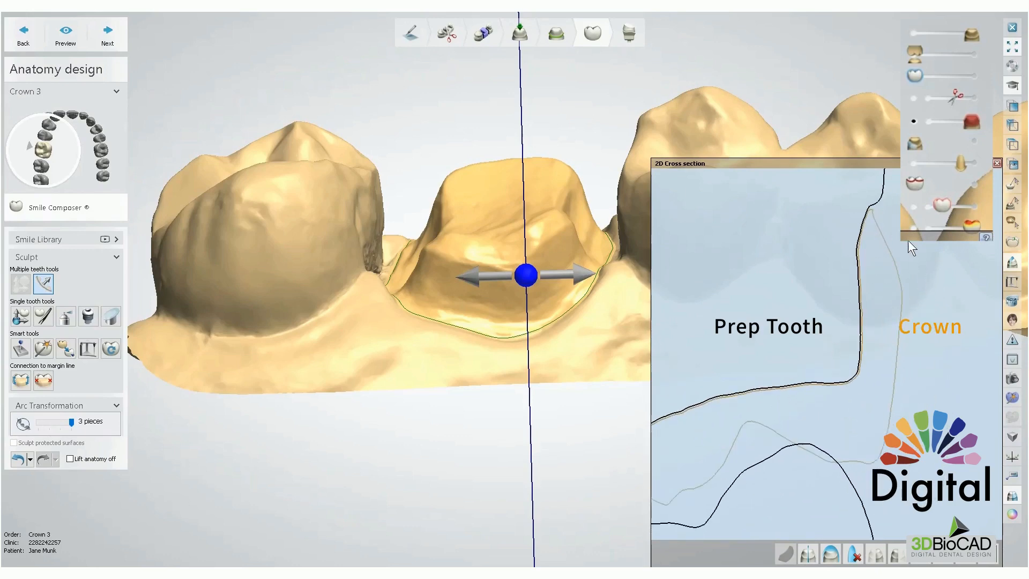
{"action": "scroll", "coordinate": [853, 282], "scroll_direction": "up", "scroll_amount": 3}
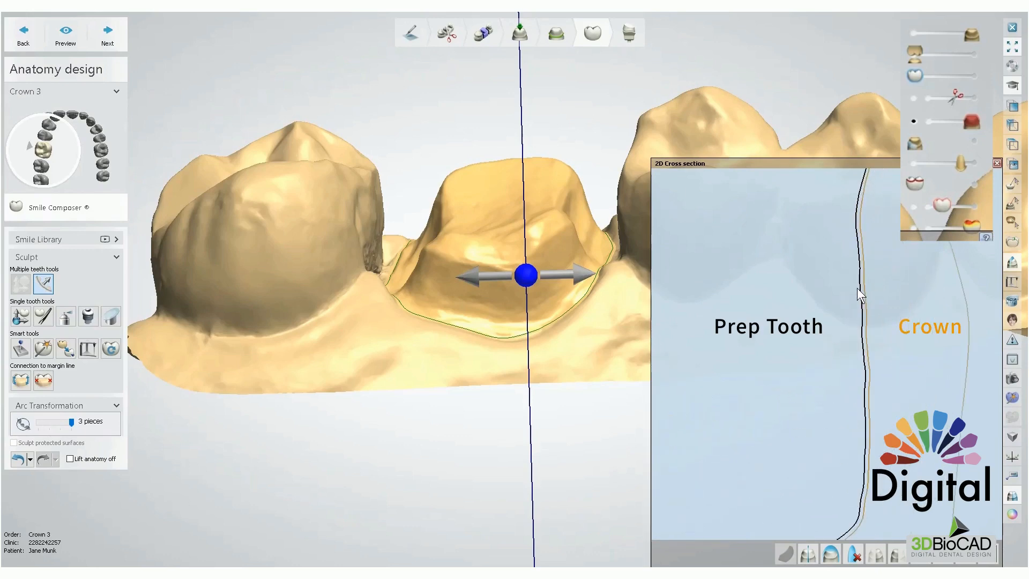
{"action": "scroll", "coordinate": [863, 288], "scroll_direction": "up", "scroll_amount": 4}
{"action": "left_click", "coordinate": [856, 291]}
{"action": "left_click", "coordinate": [873, 291]}
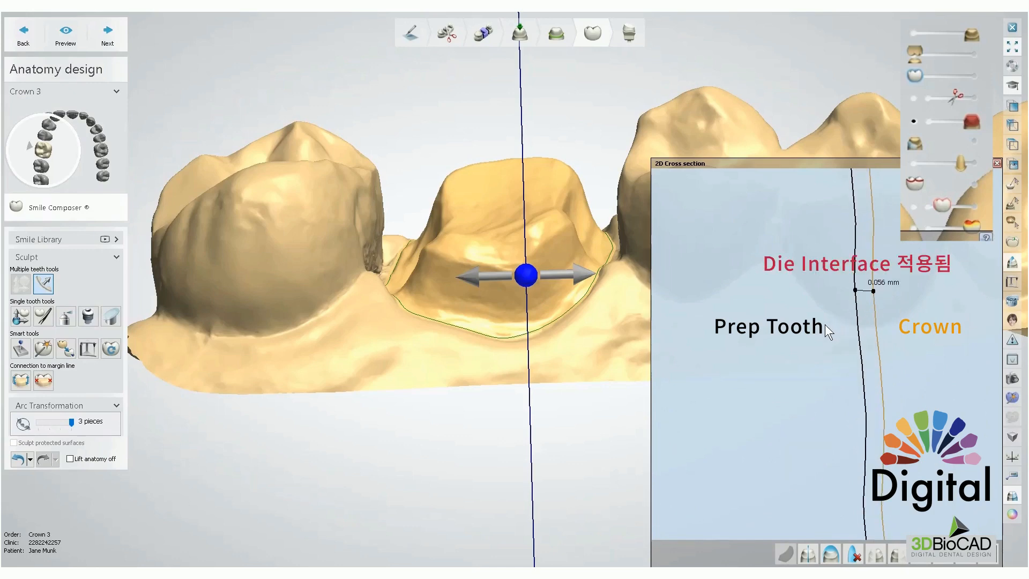
{"action": "scroll", "coordinate": [839, 319], "scroll_direction": "down", "scroll_amount": 2}
{"action": "scroll", "coordinate": [841, 321], "scroll_direction": "down", "scroll_amount": 2}
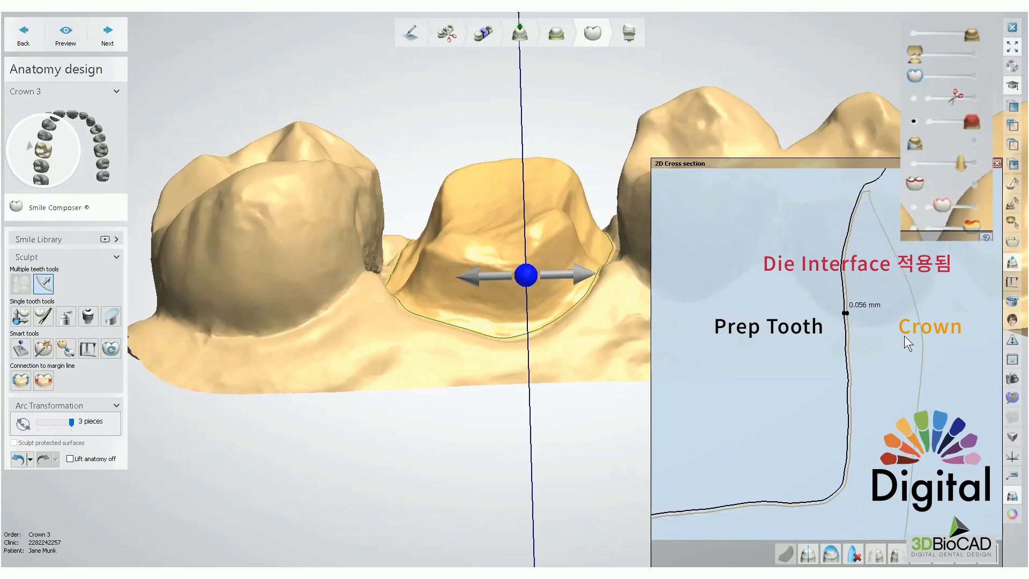
{"action": "left_click", "coordinate": [996, 163]}
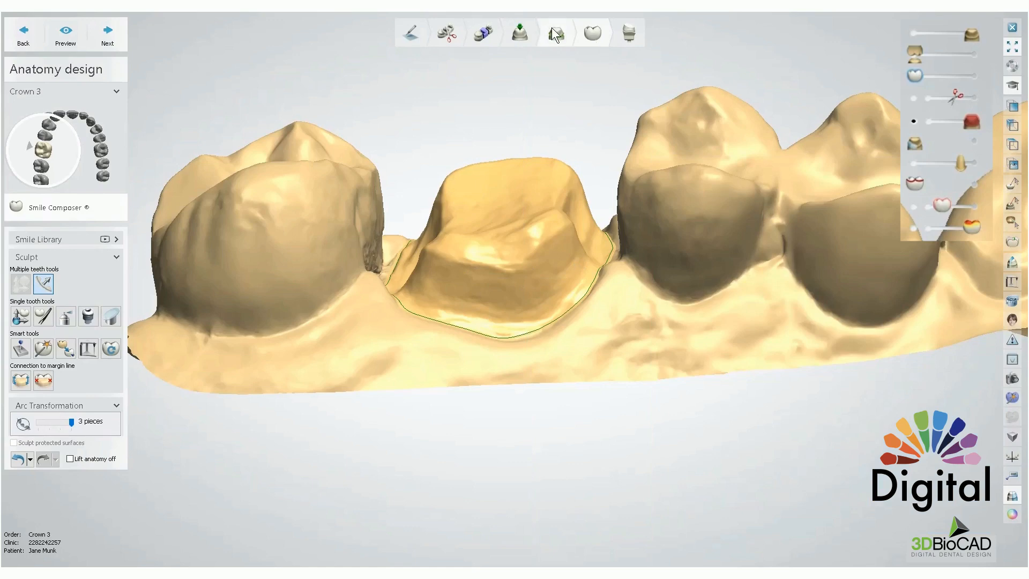
Show the crown at full opacity in occlusal view and turn off the red marking of areas below minimum thickness.
{"action": "scroll", "coordinate": [834, 175], "scroll_direction": "down", "scroll_amount": 3}
{"action": "right_click_drag", "start_coordinate": [834, 175], "coordinate": [758, 277]}
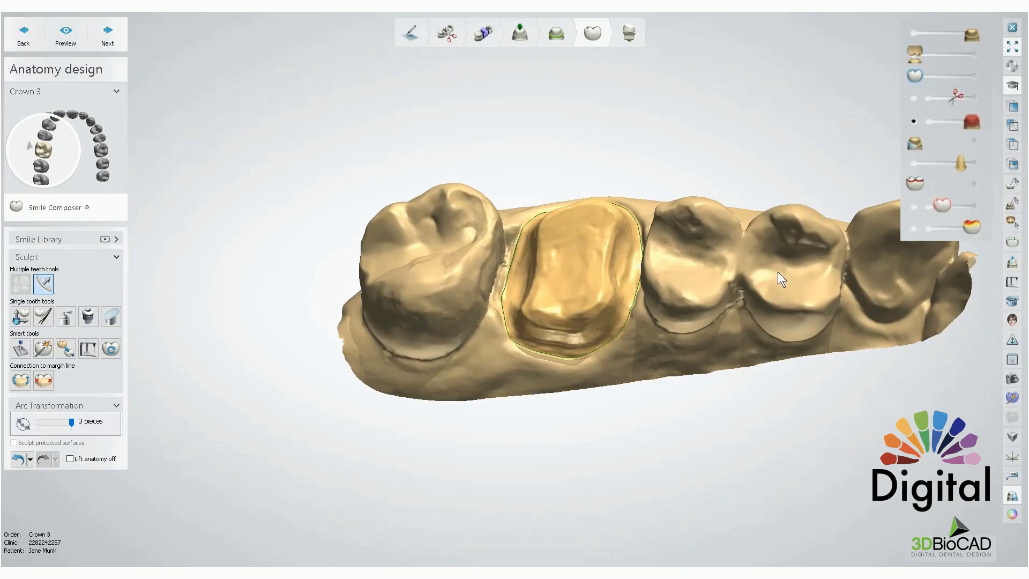
{"action": "right_click_drag", "start_coordinate": [779, 269], "coordinate": [704, 264]}
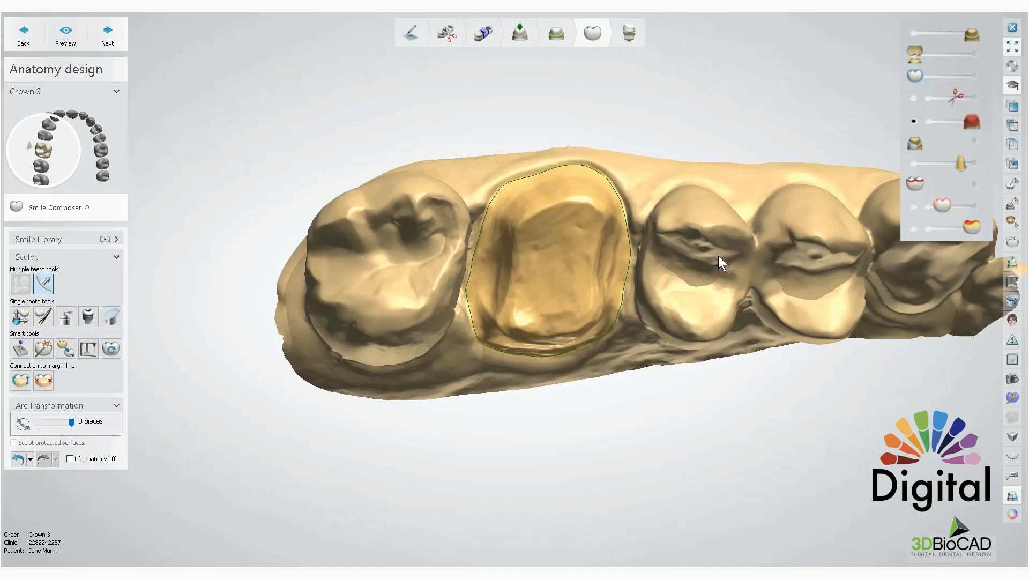
{"action": "scroll", "coordinate": [718, 256], "scroll_direction": "up", "scroll_amount": 1}
{"action": "right_click_drag", "start_coordinate": [725, 280], "coordinate": [729, 225]}
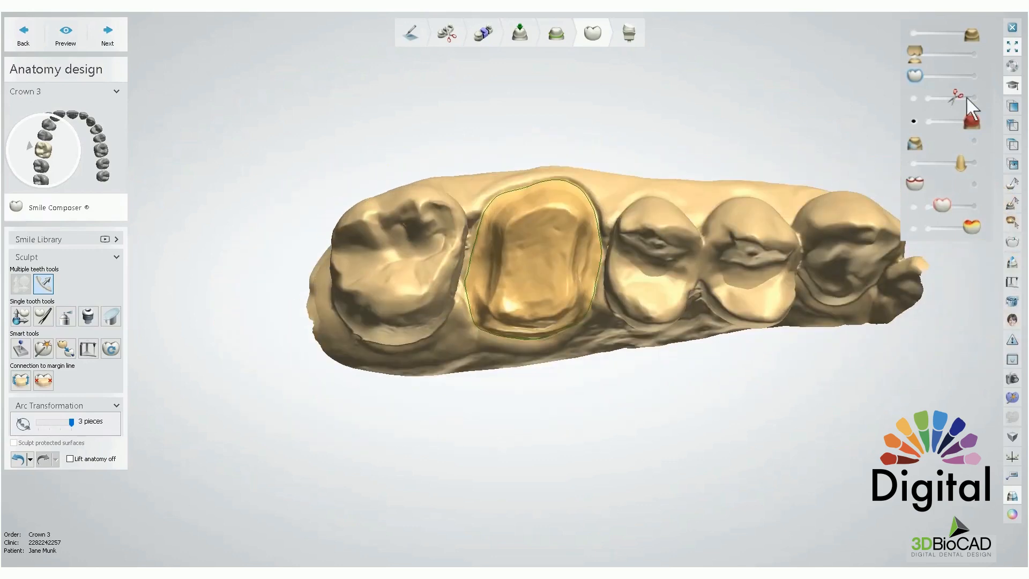
{"action": "left_click_drag", "start_coordinate": [920, 71], "coordinate": [973, 74]}
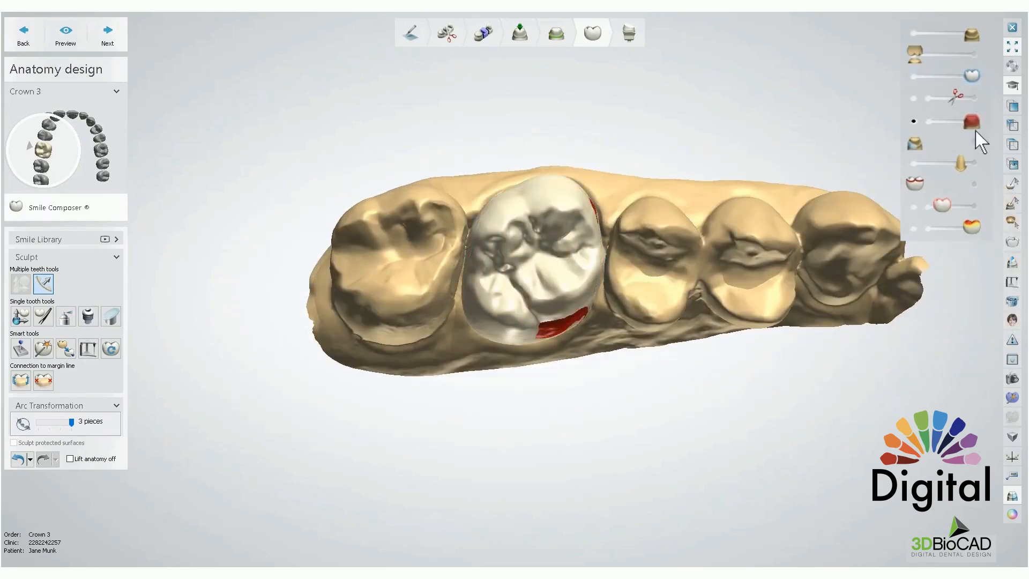
{"action": "left_click", "coordinate": [914, 122]}
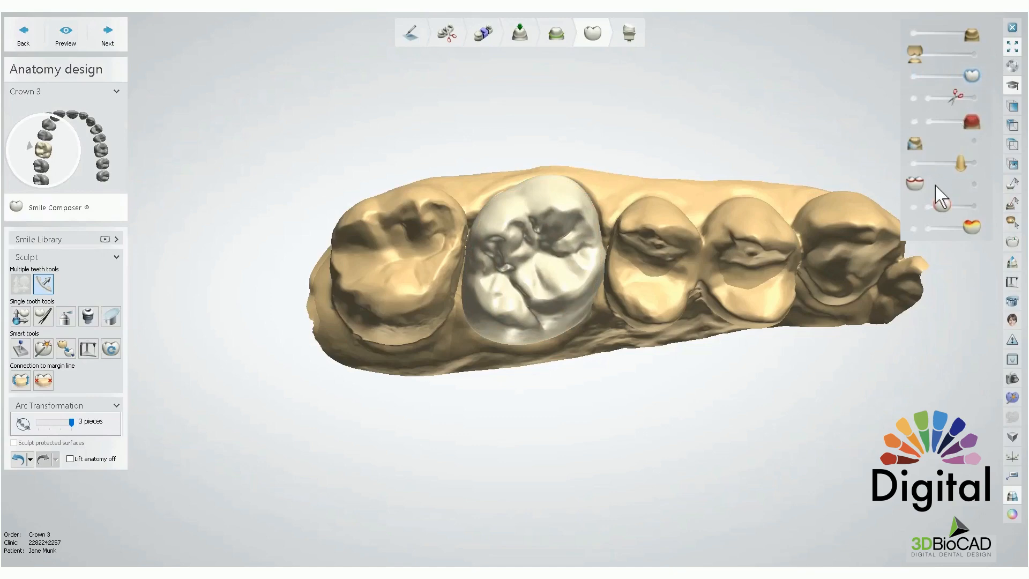
Show the collision lines on the crown and check them against the opposing jaw by displaying and hiding it.
{"action": "left_click", "coordinate": [975, 185]}
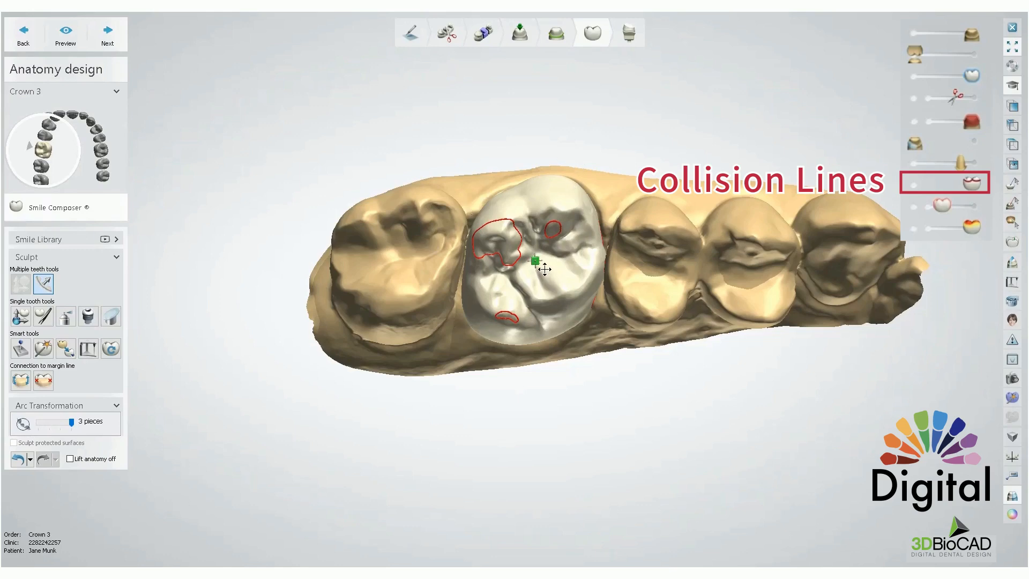
{"action": "right_click_drag", "start_coordinate": [545, 269], "coordinate": [625, 263]}
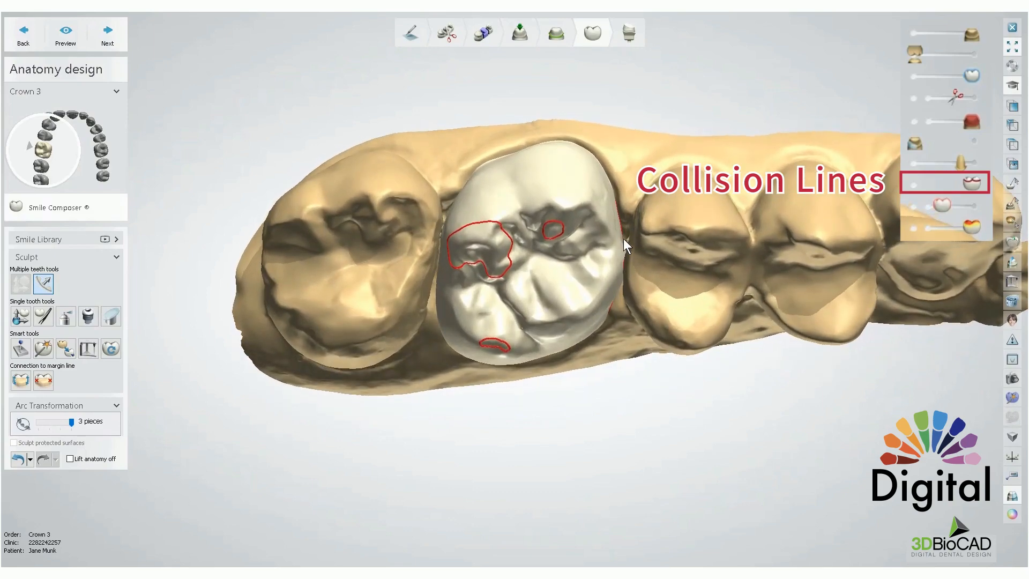
{"action": "scroll", "coordinate": [623, 239], "scroll_direction": "up", "scroll_amount": 3}
{"action": "key", "text": "1"}
{"action": "key", "text": "1"}
{"action": "key", "text": "2"}
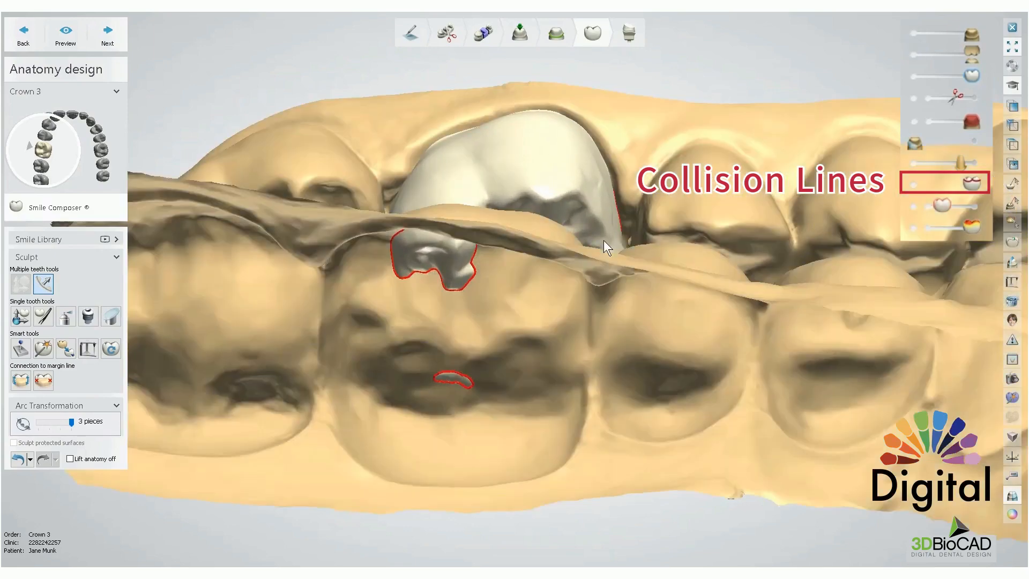
{"action": "right_click_drag", "start_coordinate": [603, 240], "coordinate": [613, 192]}
{"action": "right_click_drag", "start_coordinate": [614, 107], "coordinate": [628, 274]}
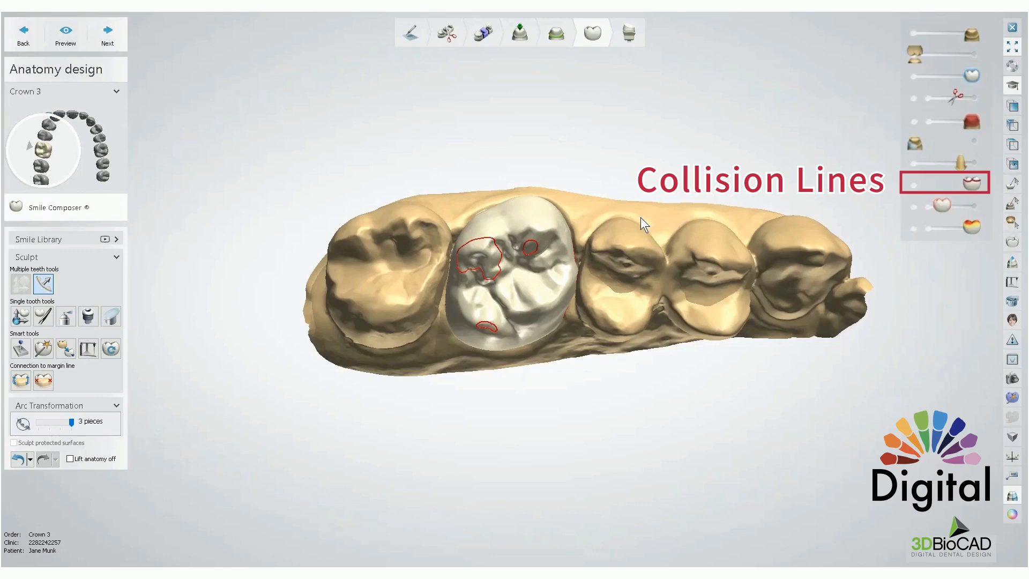
Turn on the crown's thickness map, lower its thickness threshold slightly, and inspect the thin area on the side wall.
{"action": "left_click", "coordinate": [913, 208]}
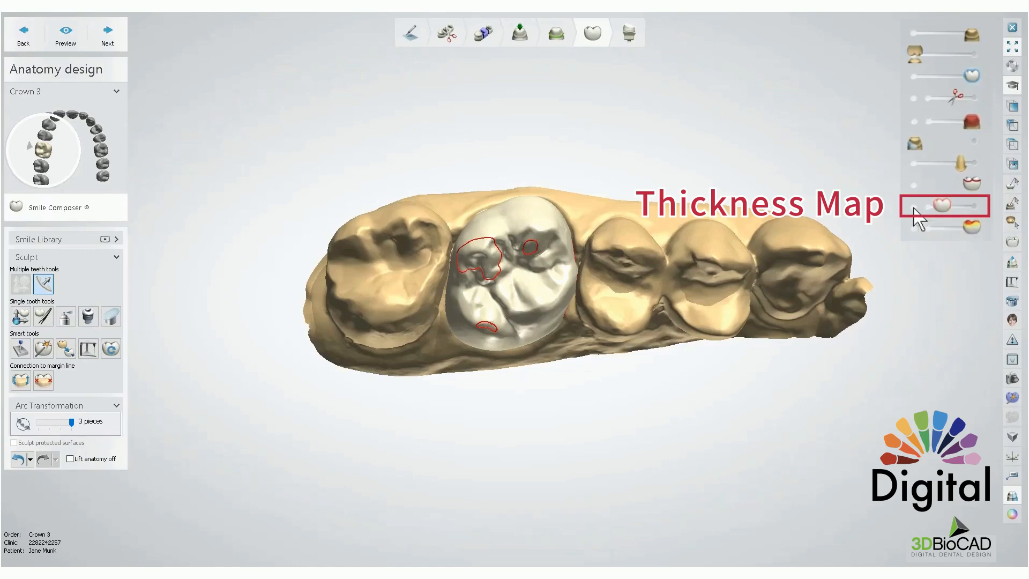
{"action": "left_click", "coordinate": [914, 208]}
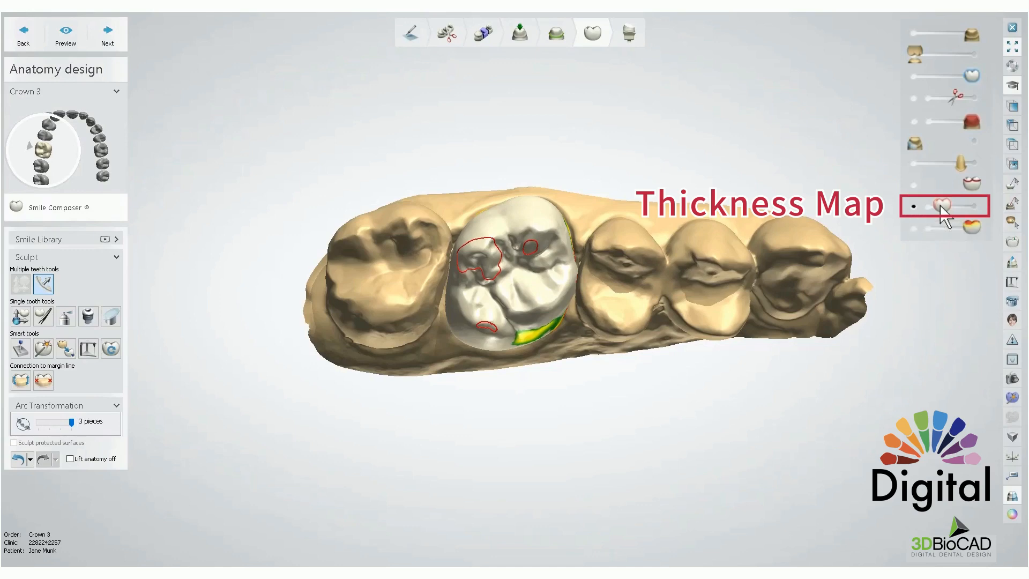
{"action": "right_click_drag", "start_coordinate": [677, 303], "coordinate": [509, 297]}
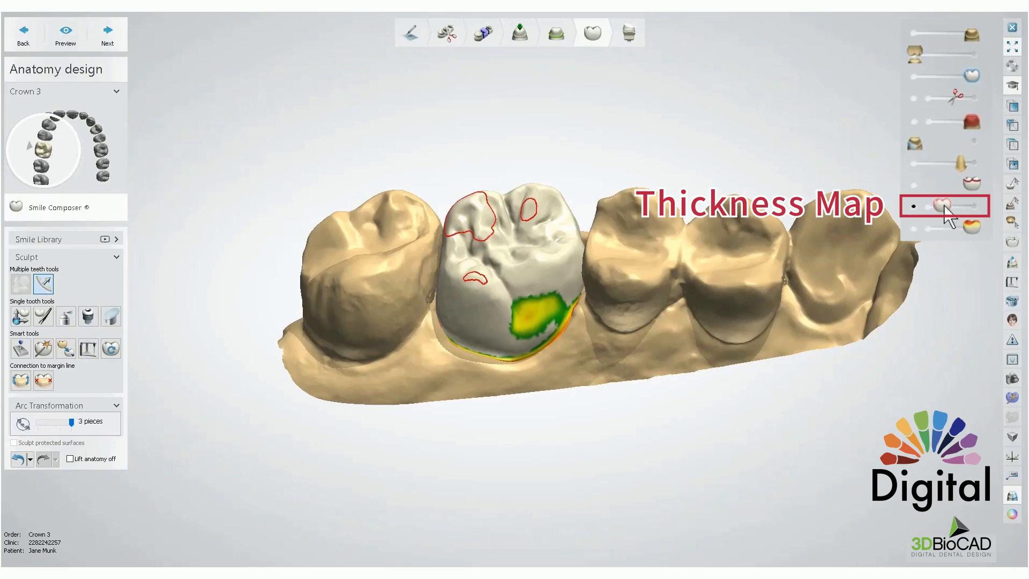
{"action": "mouse_move", "coordinate": [944, 207]}
{"action": "left_mouse_down"}
{"action": "mouse_move", "coordinate": [952, 212]}
{"action": "mouse_move", "coordinate": [944, 207]}
{"action": "left_mouse_up"}
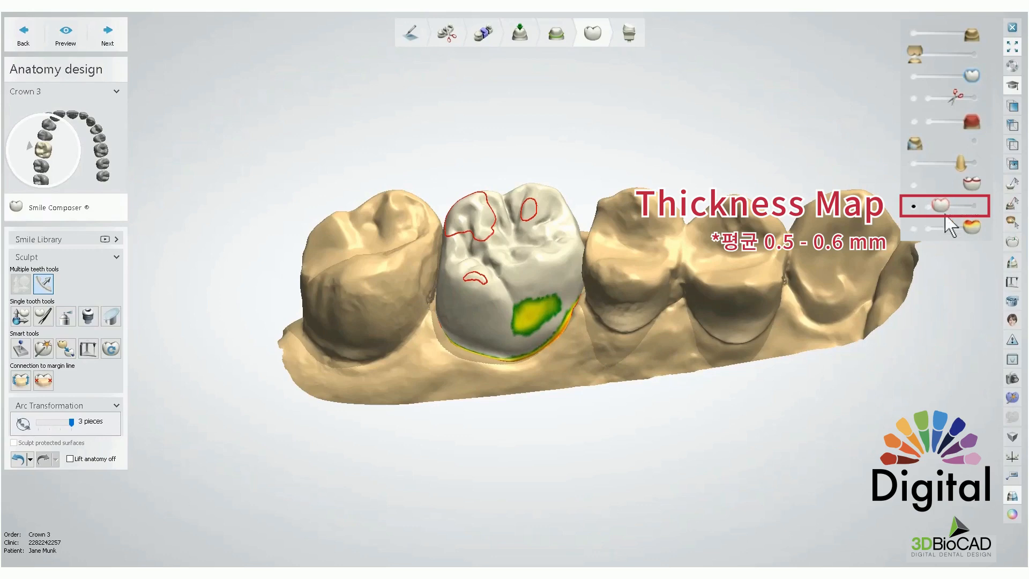
{"action": "scroll", "coordinate": [506, 310], "scroll_direction": "up", "scroll_amount": 2}
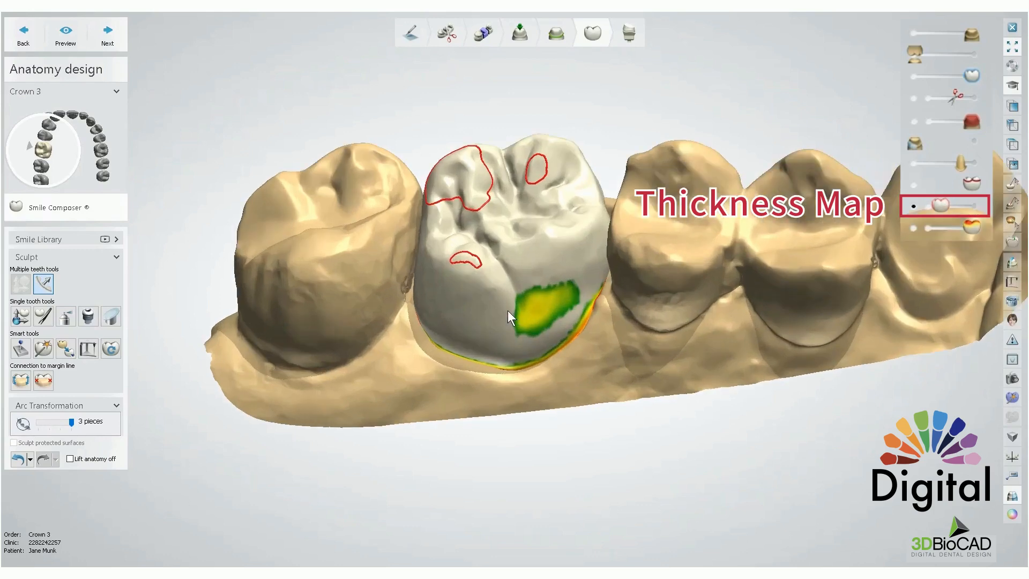
{"action": "scroll", "coordinate": [494, 312], "scroll_direction": "up", "scroll_amount": 2}
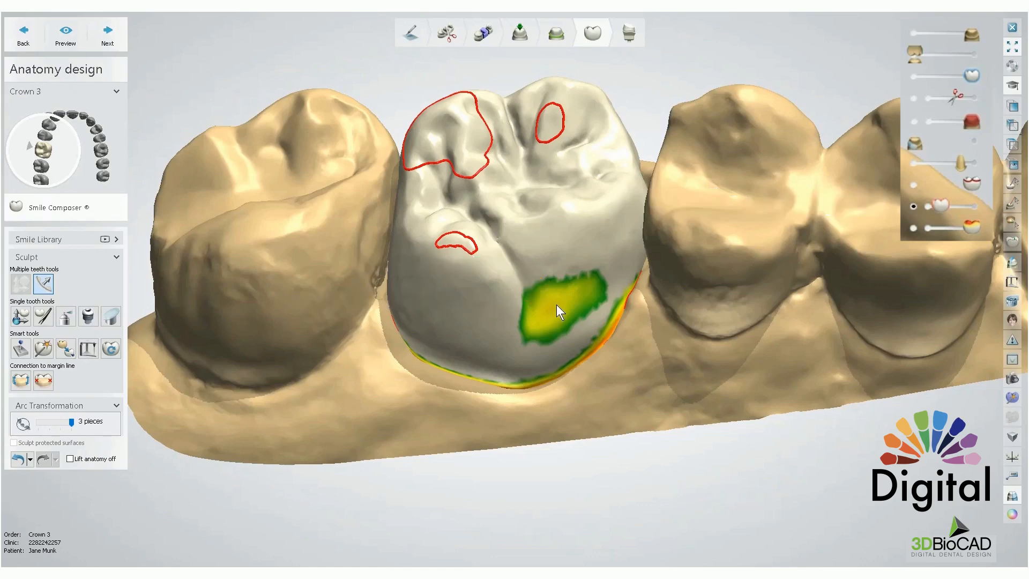
Hide the prepared jaw and inspect the isolated crown's thickness colors around the margin.
{"action": "key", "text": "1"}
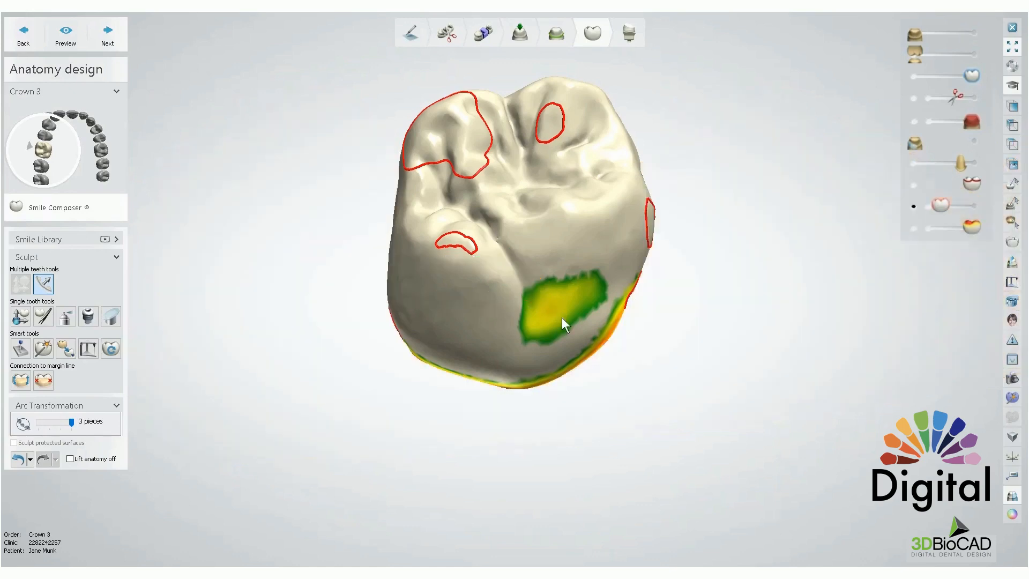
{"action": "right_click_drag", "start_coordinate": [568, 329], "coordinate": [571, 281]}
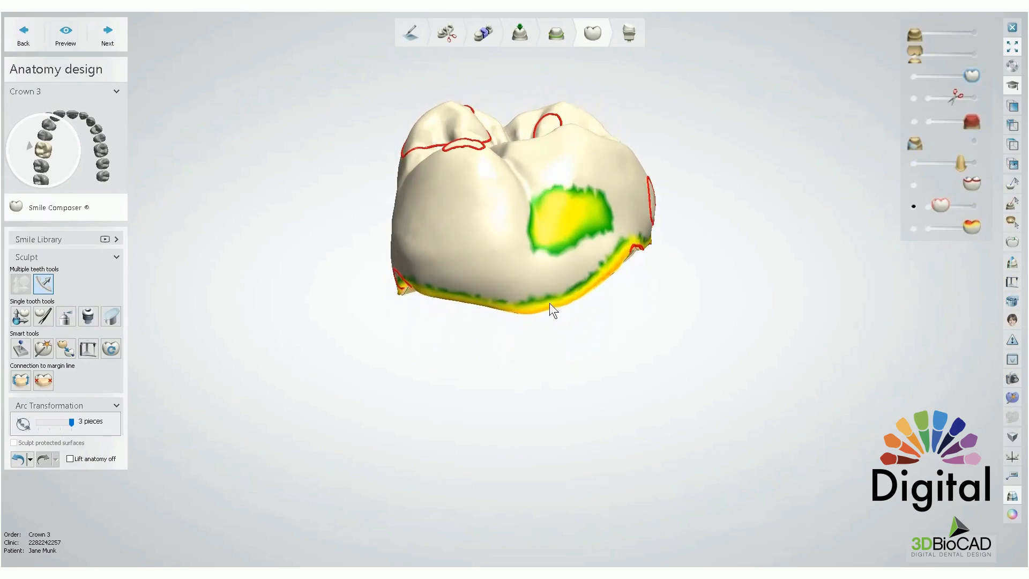
{"action": "scroll", "coordinate": [545, 304], "scroll_direction": "up", "scroll_amount": 2}
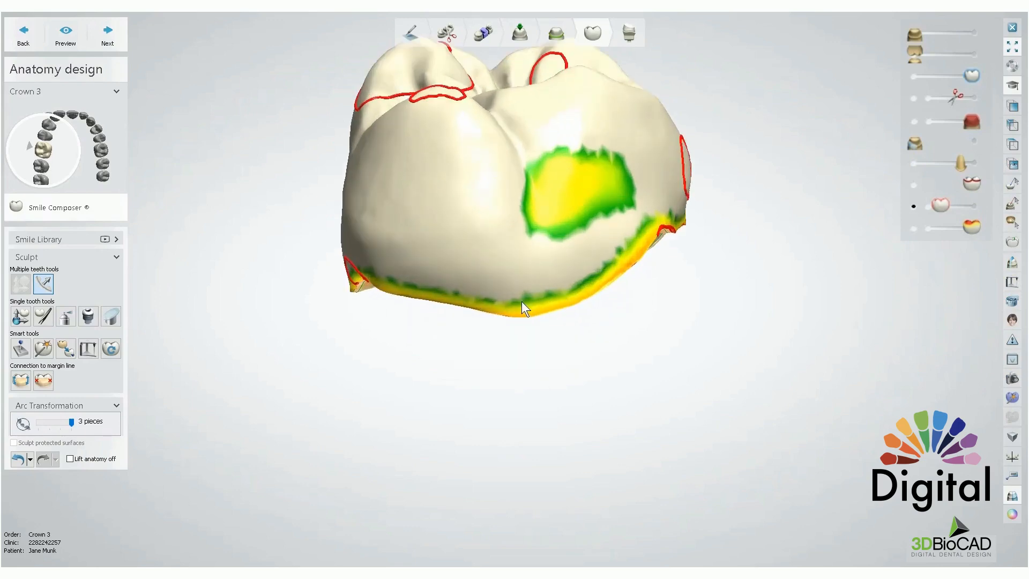
{"action": "right_click_drag", "start_coordinate": [563, 298], "coordinate": [603, 297]}
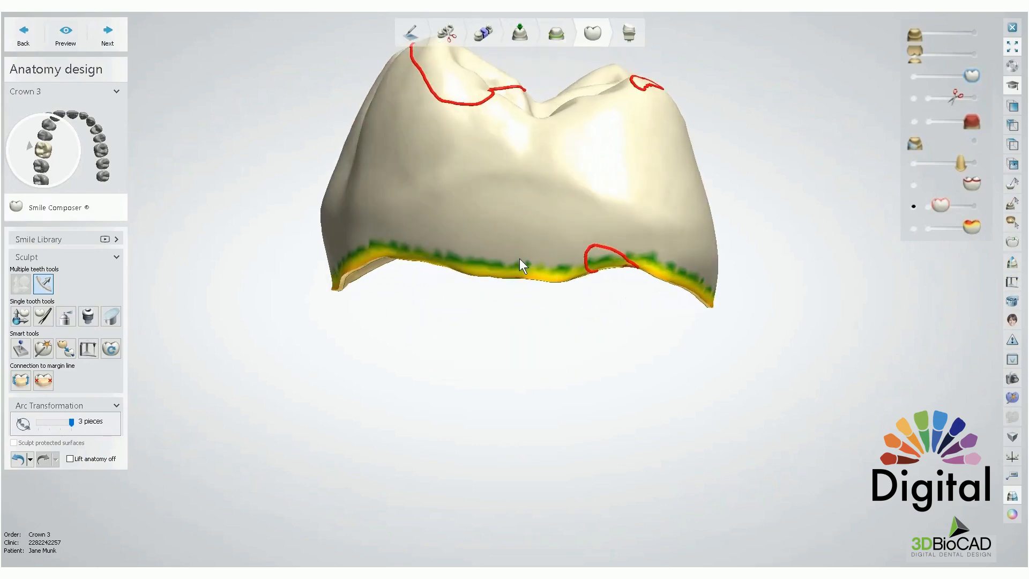
{"action": "right_click_drag", "start_coordinate": [519, 258], "coordinate": [551, 274]}
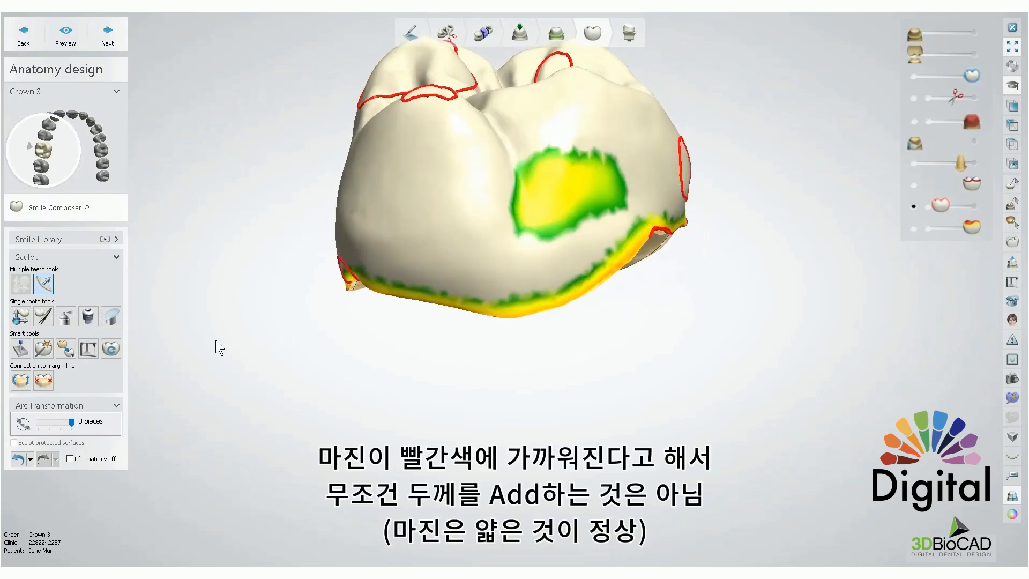
Add wax along the crown's margin with the wax knife at 3.00 mm radius and 45.0 µm strength, and inspect the underside.
{"action": "left_click", "coordinate": [65, 316]}
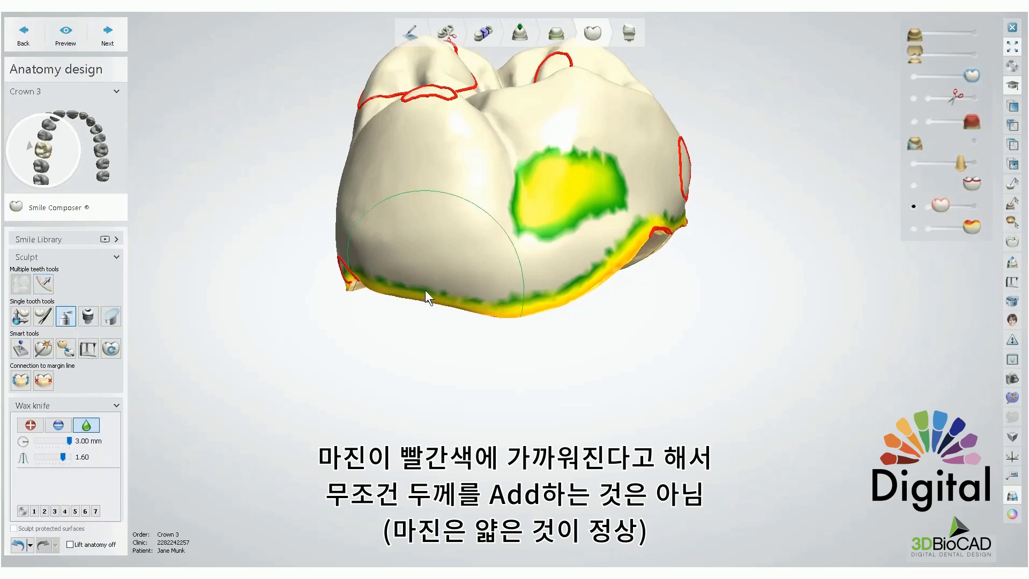
{"action": "left_click", "coordinate": [34, 425]}
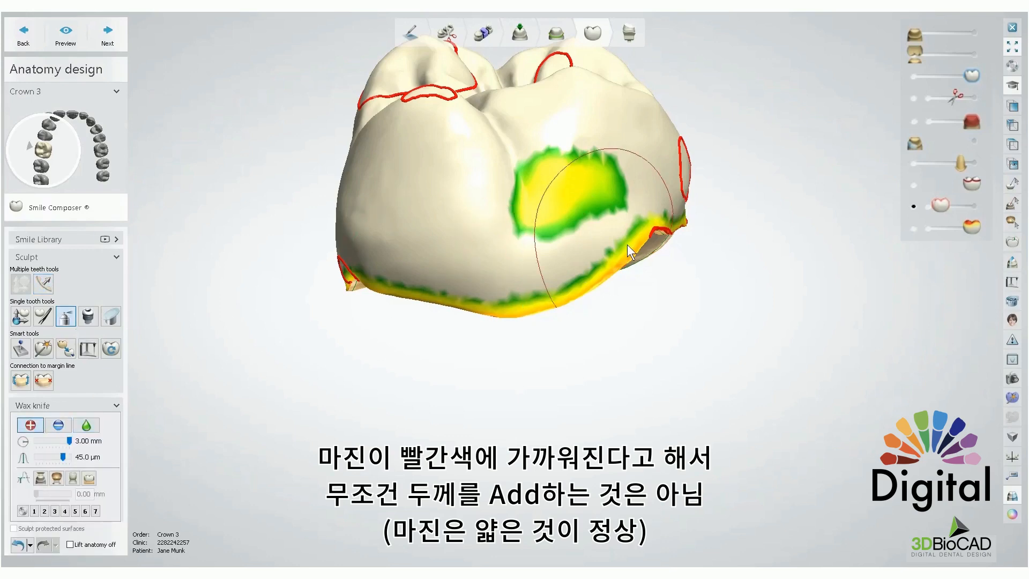
{"action": "mouse_move", "coordinate": [610, 258]}
{"action": "left_mouse_down"}
{"action": "mouse_move", "coordinate": [628, 254]}
{"action": "mouse_move", "coordinate": [555, 293]}
{"action": "mouse_move", "coordinate": [602, 281]}
{"action": "mouse_move", "coordinate": [471, 304]}
{"action": "left_mouse_up"}
{"action": "right_click_drag", "start_coordinate": [583, 313], "coordinate": [594, 294]}
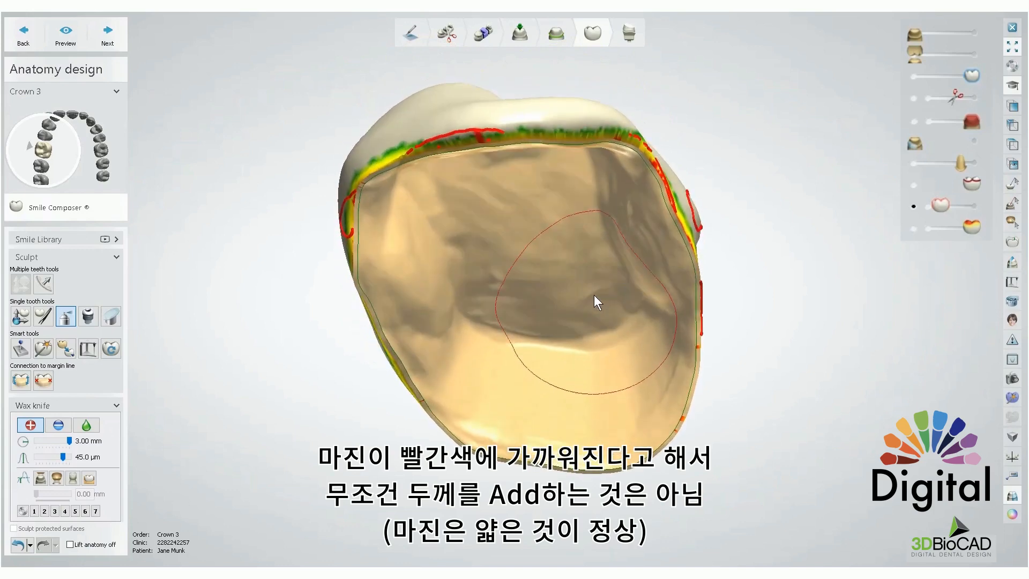
Undo the wax added to the crown, then smooth its margin with the wax knife at 3.00 mm radius and 2.00 strength.
{"action": "left_click", "coordinate": [17, 545]}
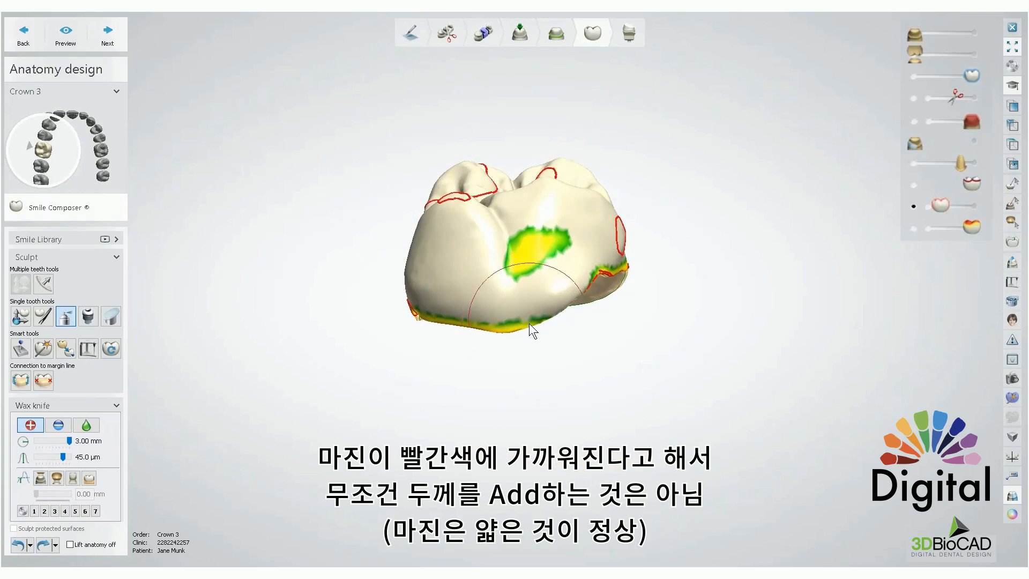
{"action": "left_click", "coordinate": [85, 425]}
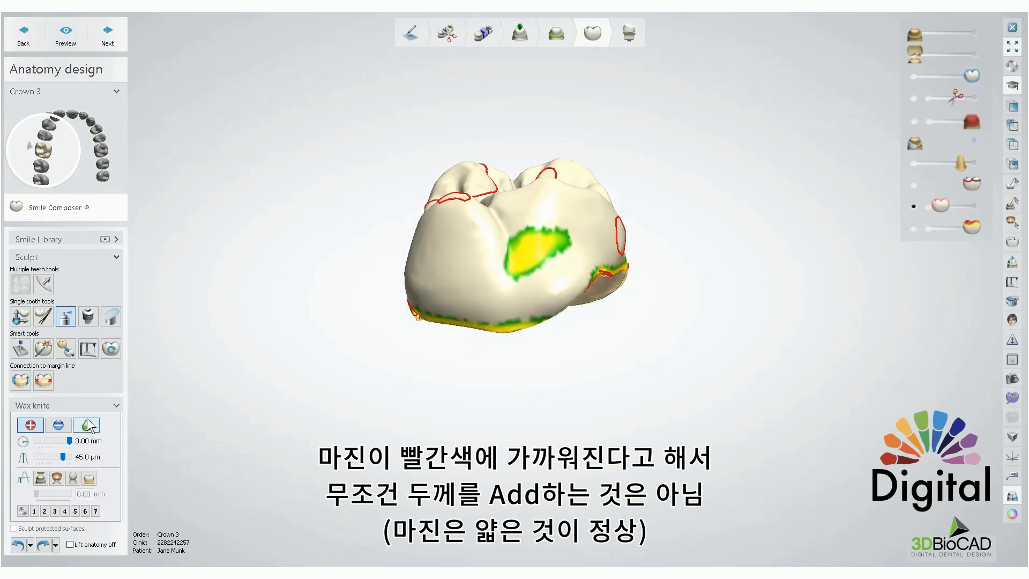
{"action": "right_click_drag", "start_coordinate": [532, 303], "coordinate": [568, 295]}
{"action": "scroll", "coordinate": [558, 294], "scroll_direction": "up", "scroll_amount": 1}
{"action": "scroll", "coordinate": [558, 294], "scroll_direction": "up", "scroll_amount": 4, "text": "ctrl"}
{"action": "mouse_move", "coordinate": [559, 294]}
{"action": "left_mouse_down"}
{"action": "mouse_move", "coordinate": [570, 291]}
{"action": "mouse_move", "coordinate": [547, 307]}
{"action": "mouse_move", "coordinate": [573, 283]}
{"action": "left_mouse_up"}
{"action": "mouse_move", "coordinate": [460, 329]}
{"action": "right_mouse_down"}
{"action": "mouse_move", "coordinate": [543, 291]}
{"action": "mouse_move", "coordinate": [506, 290]}
{"action": "right_mouse_up"}
{"action": "right_click_drag", "start_coordinate": [383, 313], "coordinate": [551, 292]}
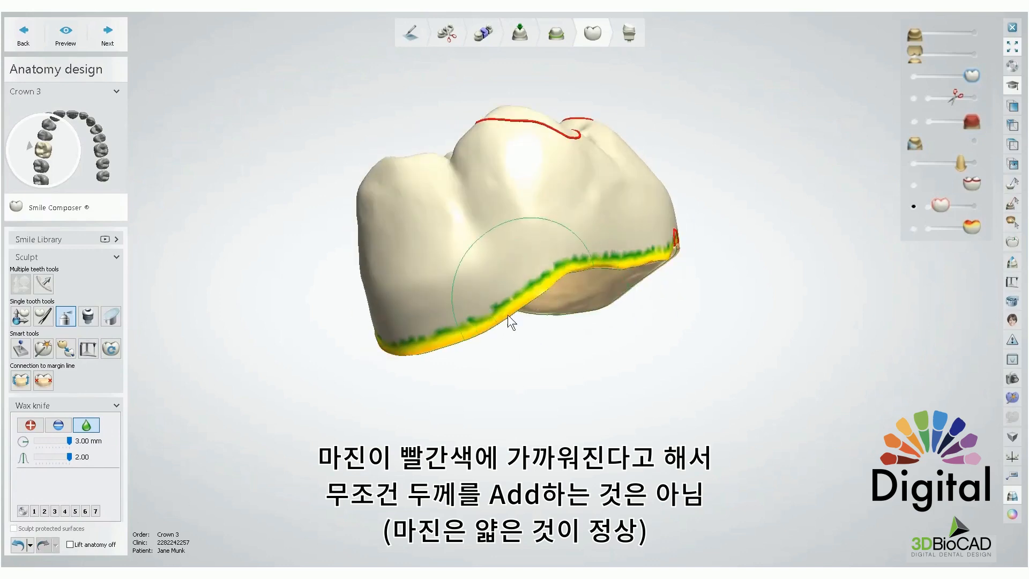
{"action": "mouse_move", "coordinate": [488, 327]}
{"action": "right_mouse_down"}
{"action": "mouse_move", "coordinate": [462, 301]}
{"action": "mouse_move", "coordinate": [571, 295]}
{"action": "mouse_move", "coordinate": [652, 216]}
{"action": "mouse_move", "coordinate": [762, 179]}
{"action": "mouse_move", "coordinate": [763, 222]}
{"action": "right_mouse_up"}
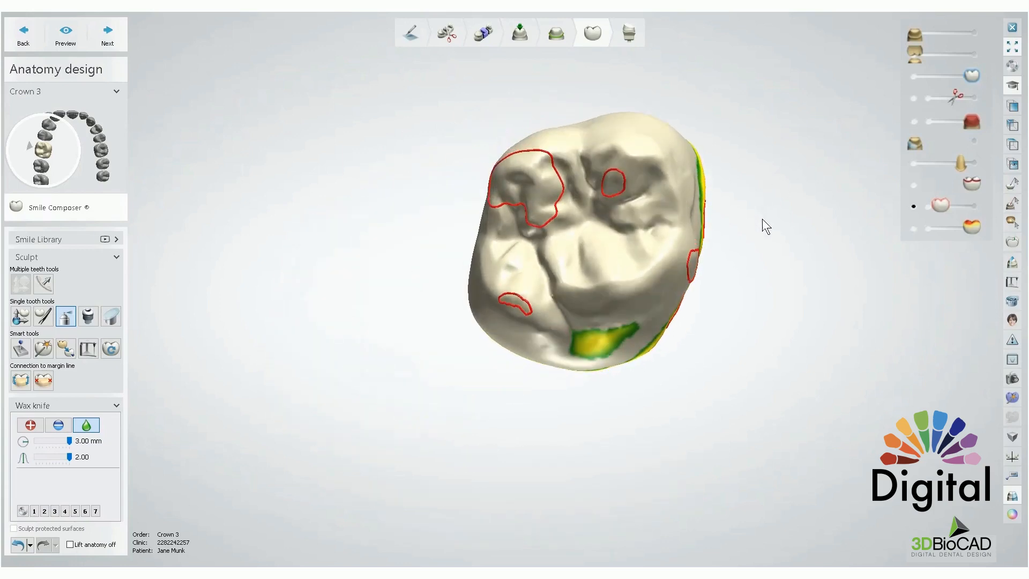
Turn on the crown's distance map, lower its distance threshold, and check the colored areas against the opposing jaw.
{"action": "left_click", "coordinate": [915, 229]}
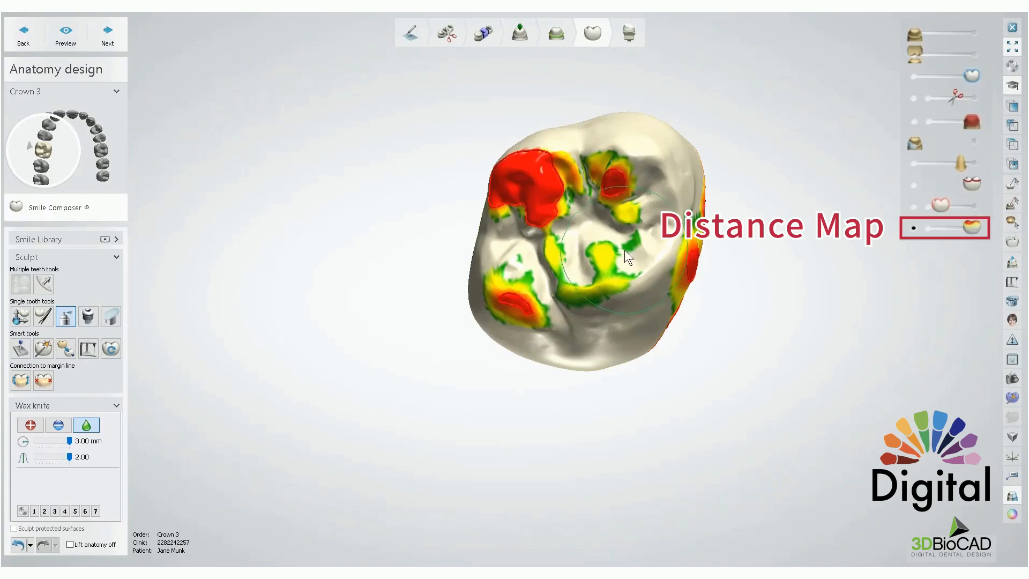
{"action": "scroll", "coordinate": [625, 250], "scroll_direction": "up", "scroll_amount": 3}
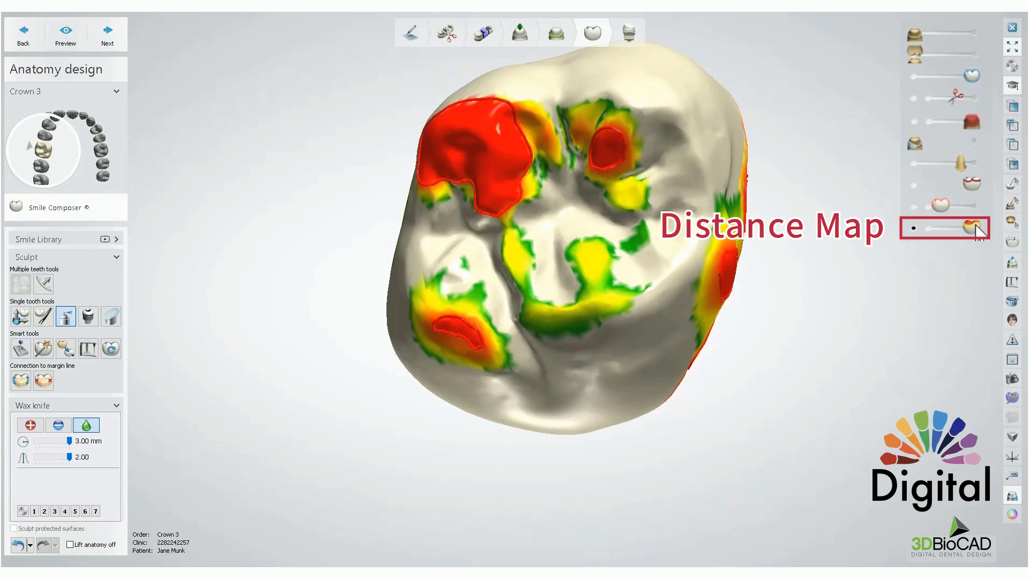
{"action": "left_click_drag", "start_coordinate": [977, 229], "coordinate": [945, 236]}
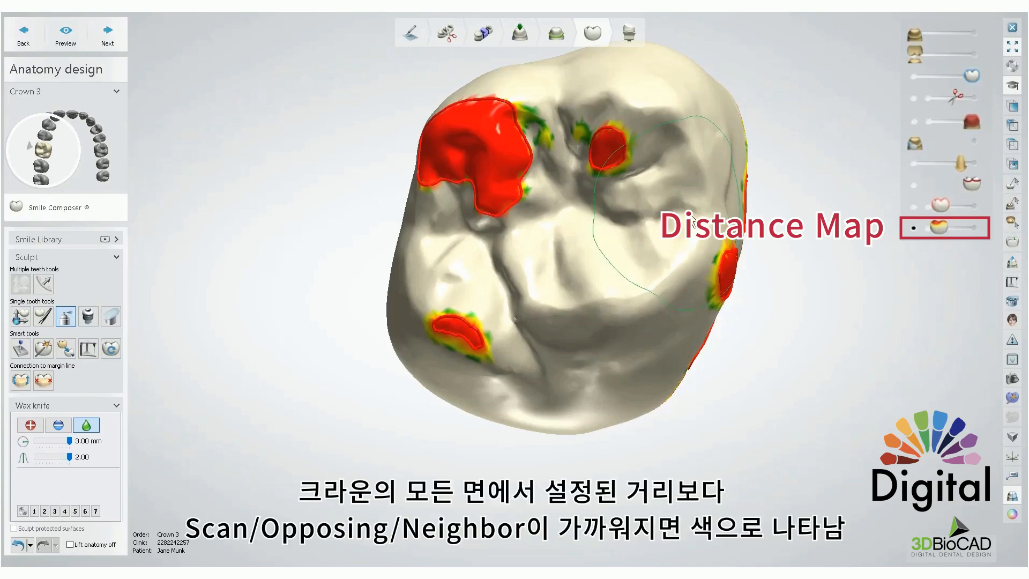
{"action": "right_click_drag", "start_coordinate": [719, 195], "coordinate": [692, 266]}
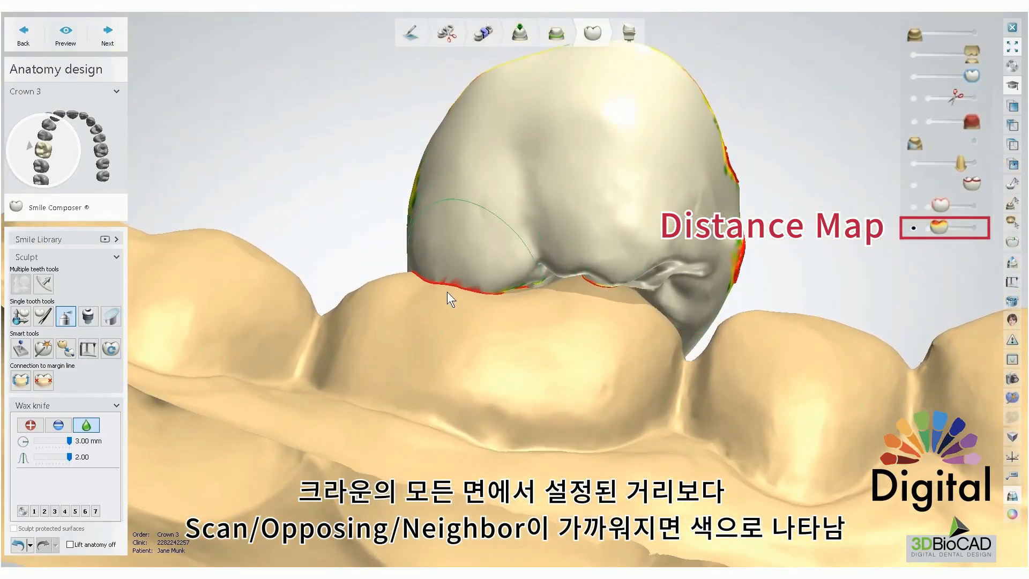
{"action": "mouse_move", "coordinate": [447, 291]}
{"action": "right_mouse_down"}
{"action": "mouse_move", "coordinate": [544, 269]}
{"action": "mouse_move", "coordinate": [549, 191]}
{"action": "mouse_move", "coordinate": [574, 197]}
{"action": "mouse_move", "coordinate": [570, 124]}
{"action": "mouse_move", "coordinate": [555, 108]}
{"action": "right_mouse_up"}
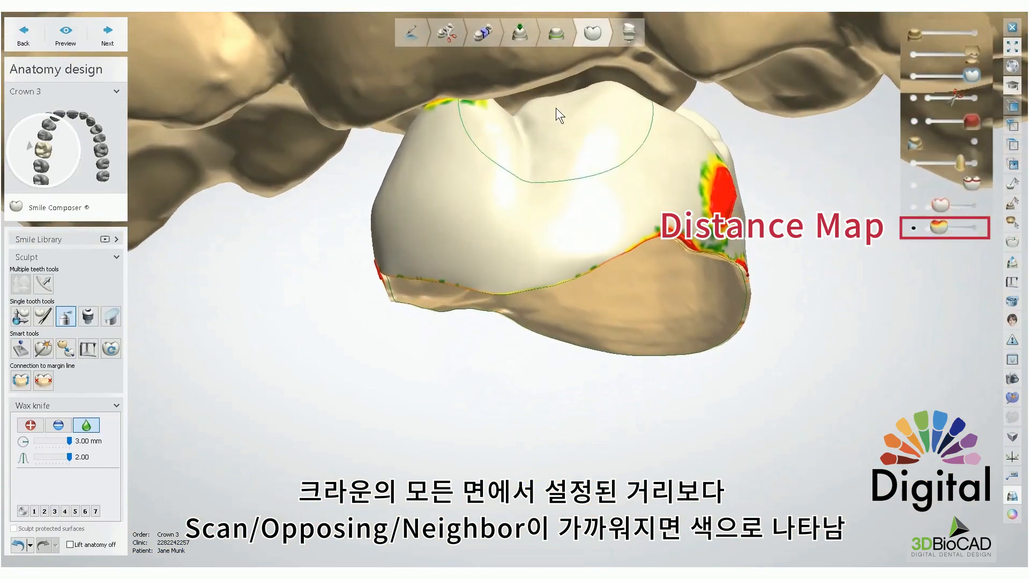
Hide the opposing jaw and reshape the cusp around the central orange point with individual morphing at 2.17 mm radius.
{"action": "left_click", "coordinate": [43, 317]}
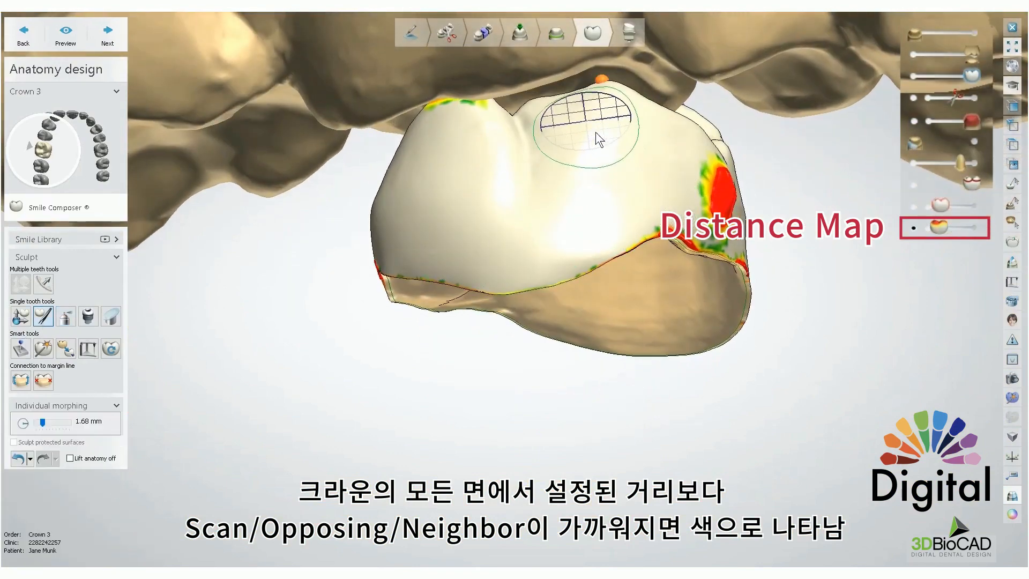
{"action": "mouse_move", "coordinate": [596, 127]}
{"action": "right_mouse_down"}
{"action": "mouse_move", "coordinate": [632, 146]}
{"action": "mouse_move", "coordinate": [638, 229]}
{"action": "right_mouse_up"}
{"action": "key", "text": "a"}
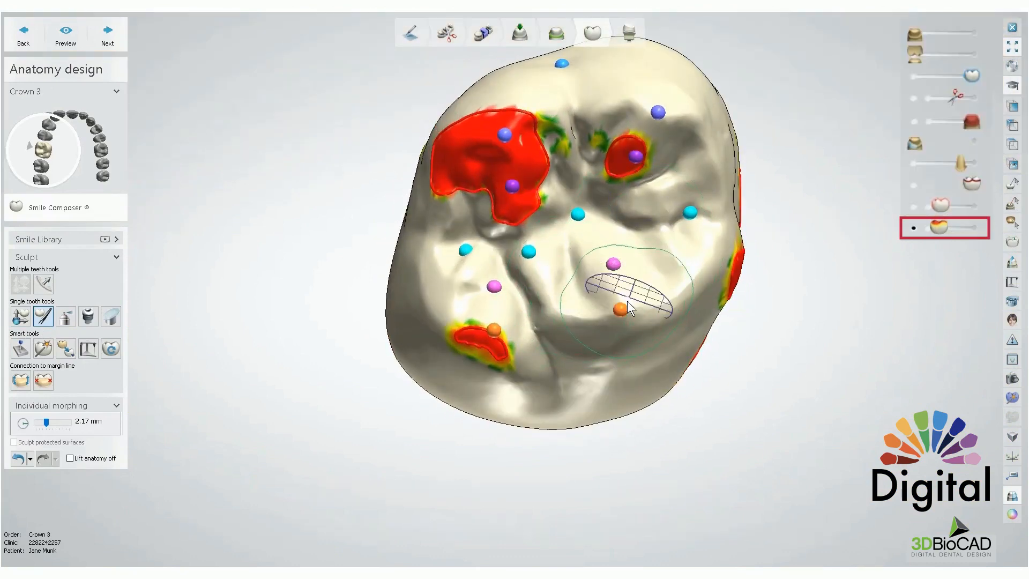
{"action": "left_click_drag", "start_coordinate": [583, 291], "coordinate": [574, 274]}
{"action": "right_click_drag", "start_coordinate": [584, 308], "coordinate": [588, 275]}
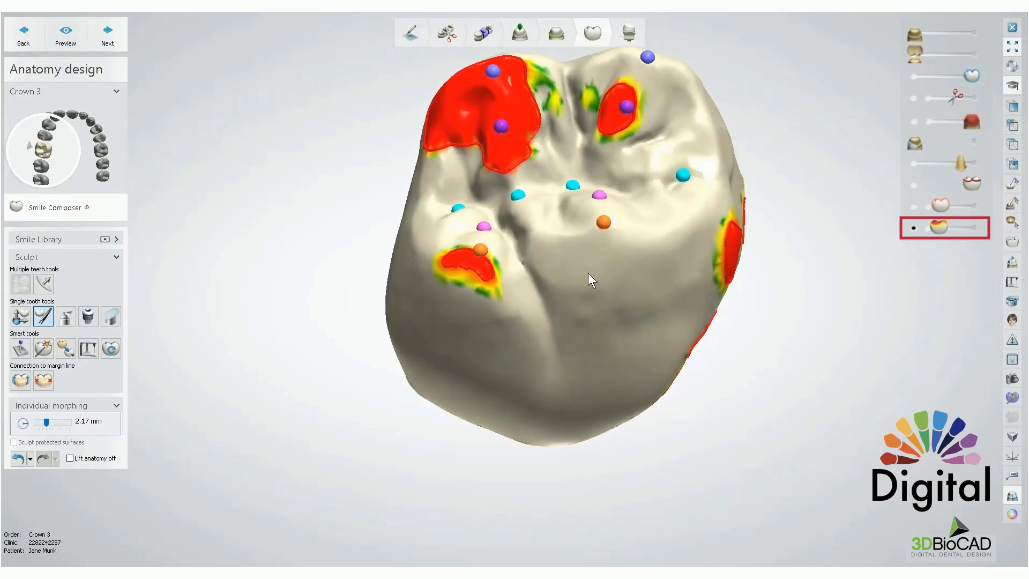
{"action": "mouse_move", "coordinate": [600, 219]}
{"action": "left_mouse_down"}
{"action": "mouse_move", "coordinate": [598, 200]}
{"action": "mouse_move", "coordinate": [616, 215]}
{"action": "left_mouse_up"}
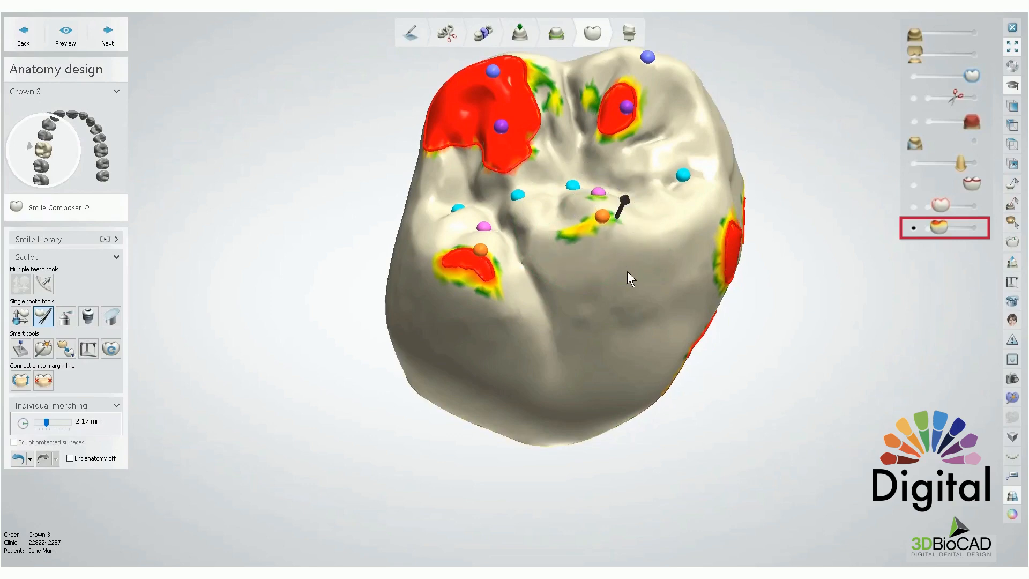
Examine the reshaped cusp's clearance to the opposing jaw up close, comparing side and occlusal views of the distance map.
{"action": "right_click_drag", "start_coordinate": [627, 288], "coordinate": [621, 252]}
{"action": "middle_click_drag", "start_coordinate": [622, 252], "coordinate": [624, 358]}
{"action": "key", "text": "a"}
{"action": "right_click_drag", "start_coordinate": [624, 358], "coordinate": [622, 322]}
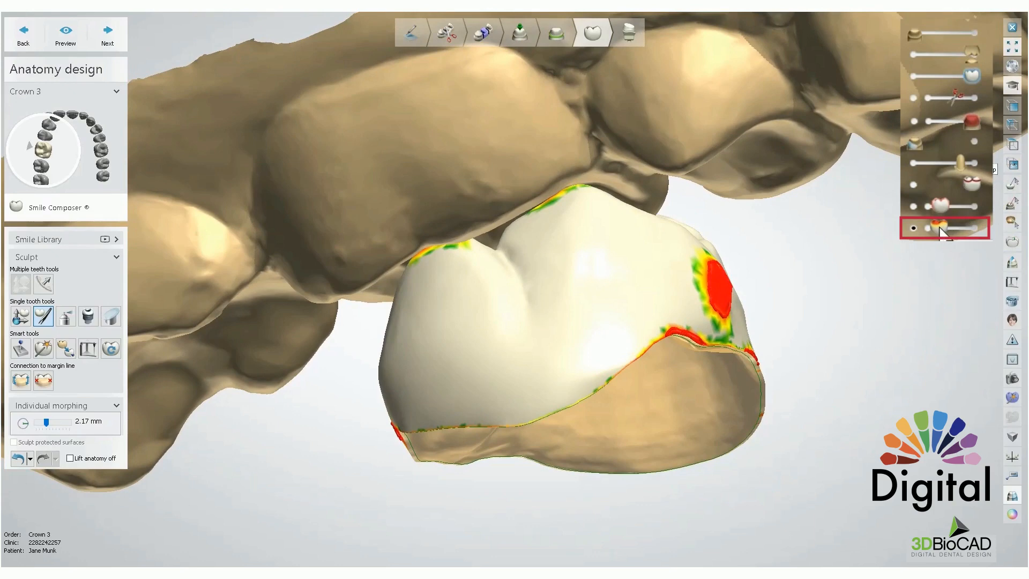
{"action": "scroll", "coordinate": [568, 230], "scroll_direction": "up", "scroll_amount": 3}
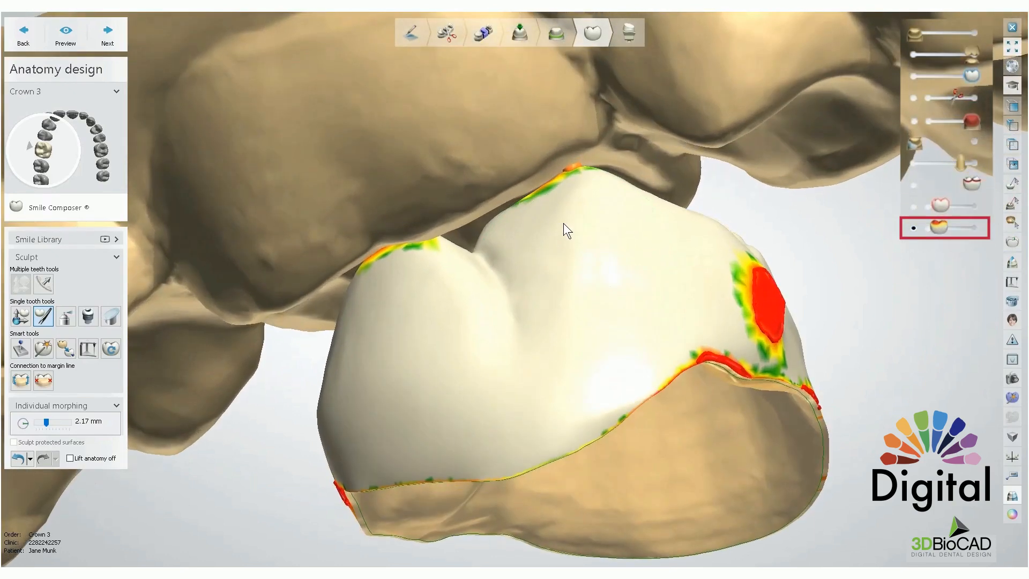
{"action": "left_click_drag", "start_coordinate": [564, 224], "coordinate": [493, 224]}
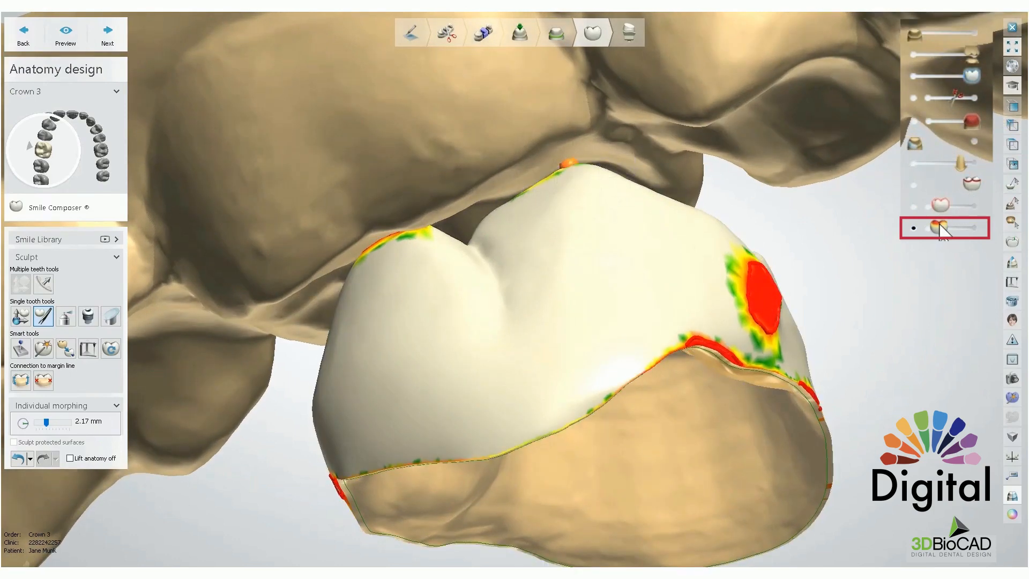
{"action": "right_click_drag", "start_coordinate": [517, 205], "coordinate": [540, 194]}
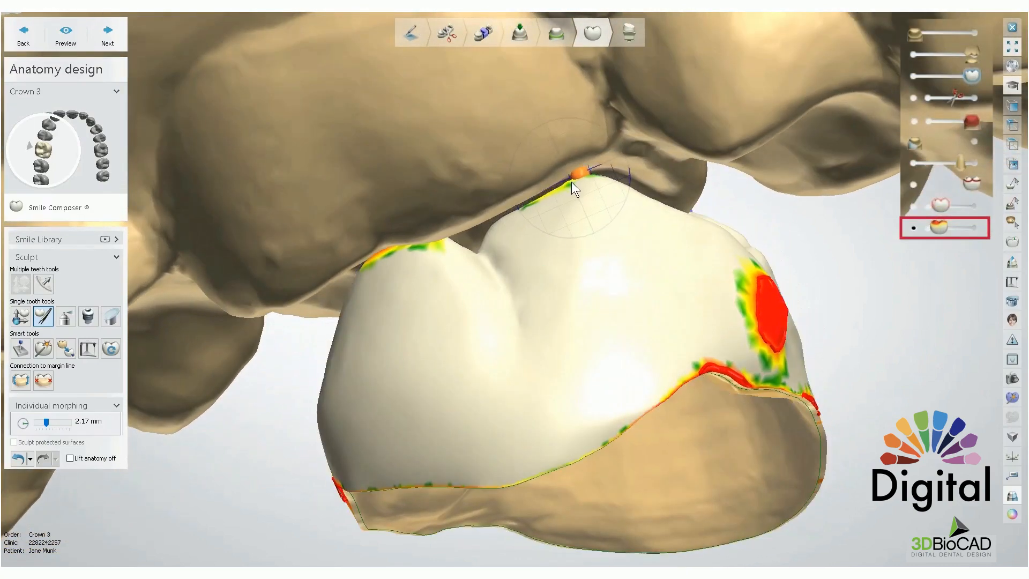
{"action": "right_click_drag", "start_coordinate": [564, 203], "coordinate": [562, 201]}
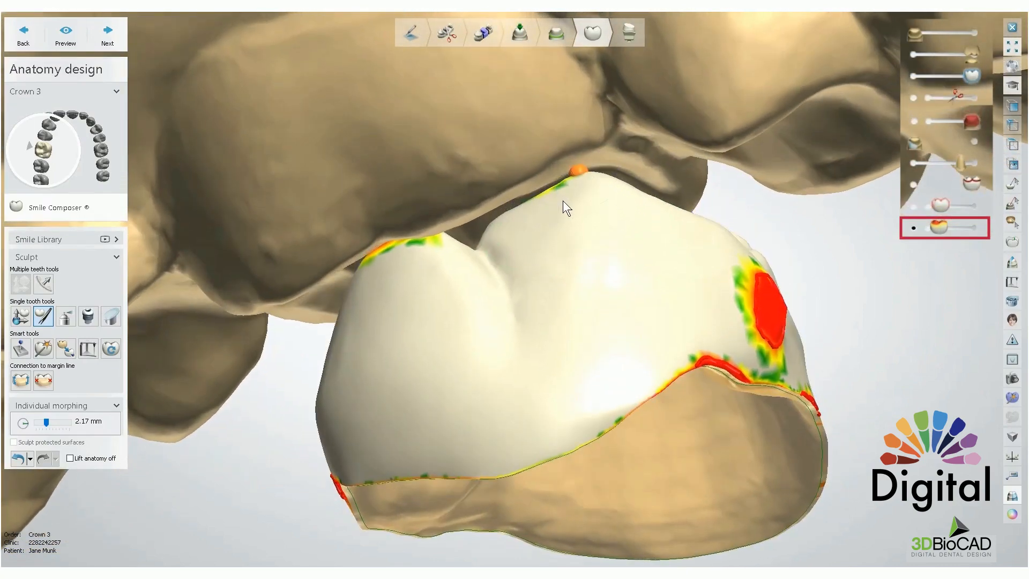
{"action": "right_click_drag", "start_coordinate": [458, 256], "coordinate": [463, 324]}
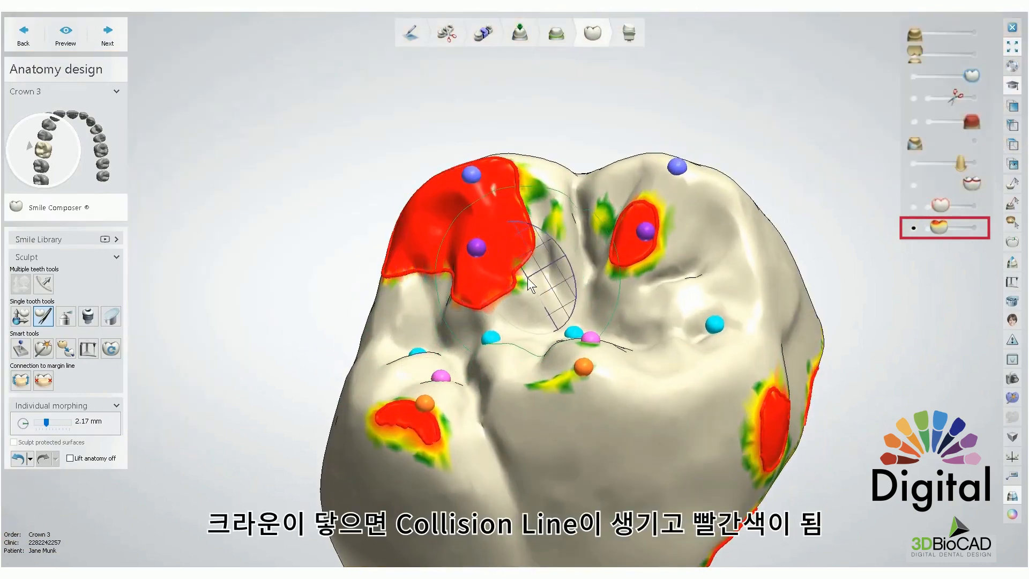
{"action": "right_click_drag", "start_coordinate": [571, 252], "coordinate": [575, 253]}
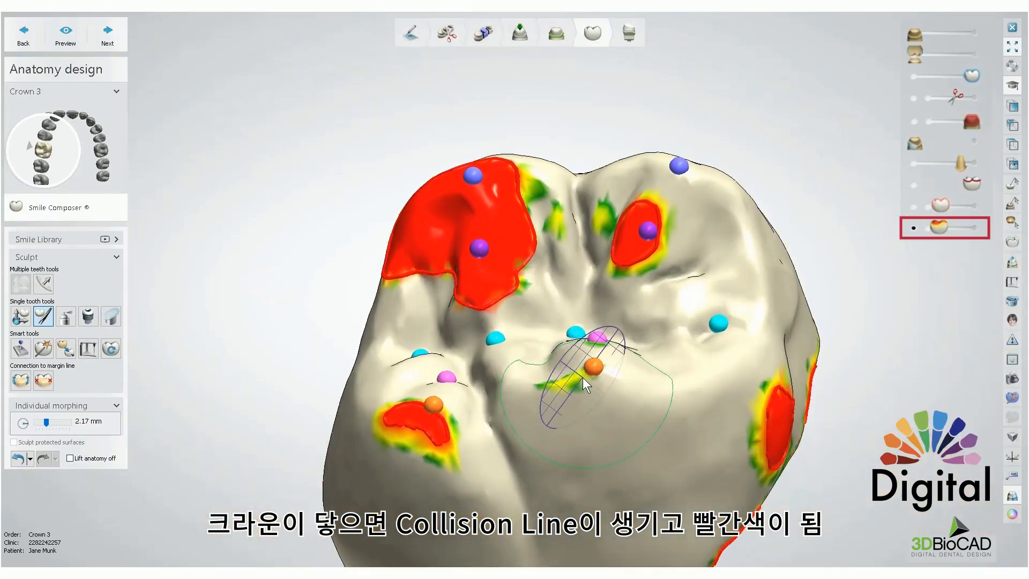
Raise the same cusp slightly toward the opposing jaw with individual morphing and inspect its contact from the occlusal side.
{"action": "left_click_drag", "start_coordinate": [583, 375], "coordinate": [582, 366]}
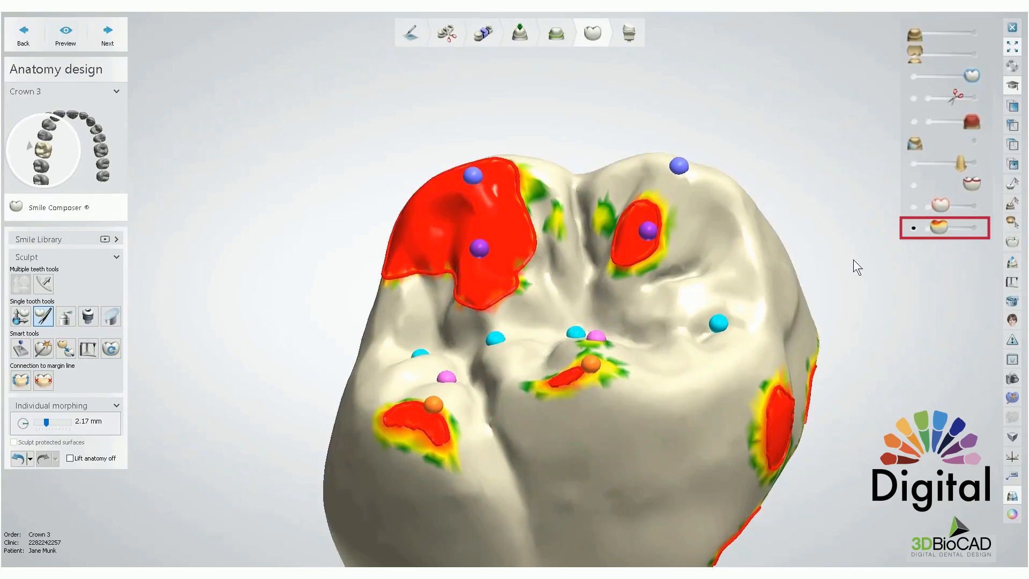
{"action": "right_click_drag", "start_coordinate": [857, 255], "coordinate": [797, 263]}
{"action": "middle_click_drag", "start_coordinate": [796, 263], "coordinate": [755, 248]}
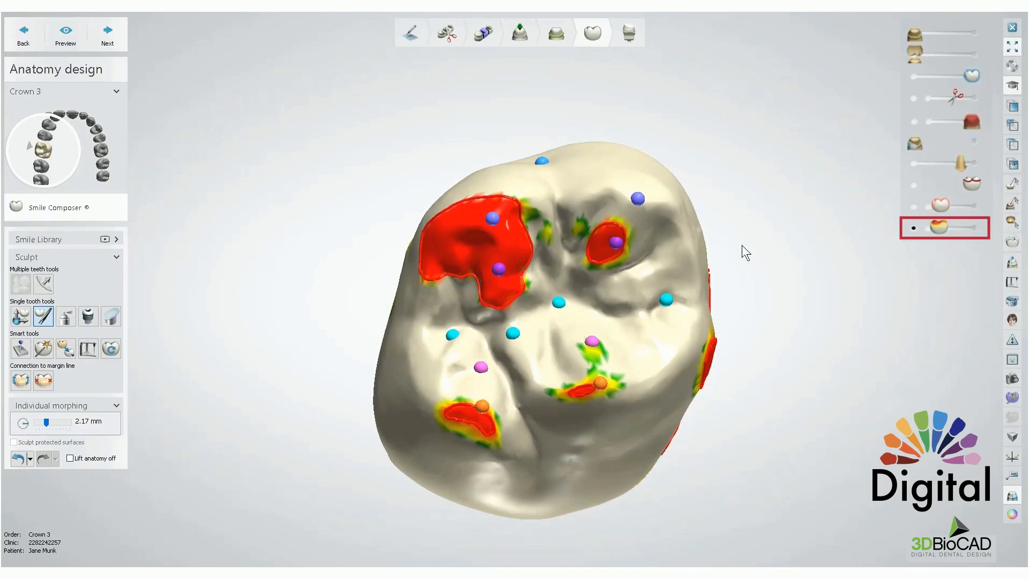
{"action": "mouse_move", "coordinate": [742, 246]}
{"action": "right_mouse_down"}
{"action": "mouse_move", "coordinate": [747, 303]}
{"action": "mouse_move", "coordinate": [741, 333]}
{"action": "mouse_move", "coordinate": [722, 340]}
{"action": "mouse_move", "coordinate": [719, 316]}
{"action": "mouse_move", "coordinate": [735, 313]}
{"action": "mouse_move", "coordinate": [732, 250]}
{"action": "right_mouse_up"}
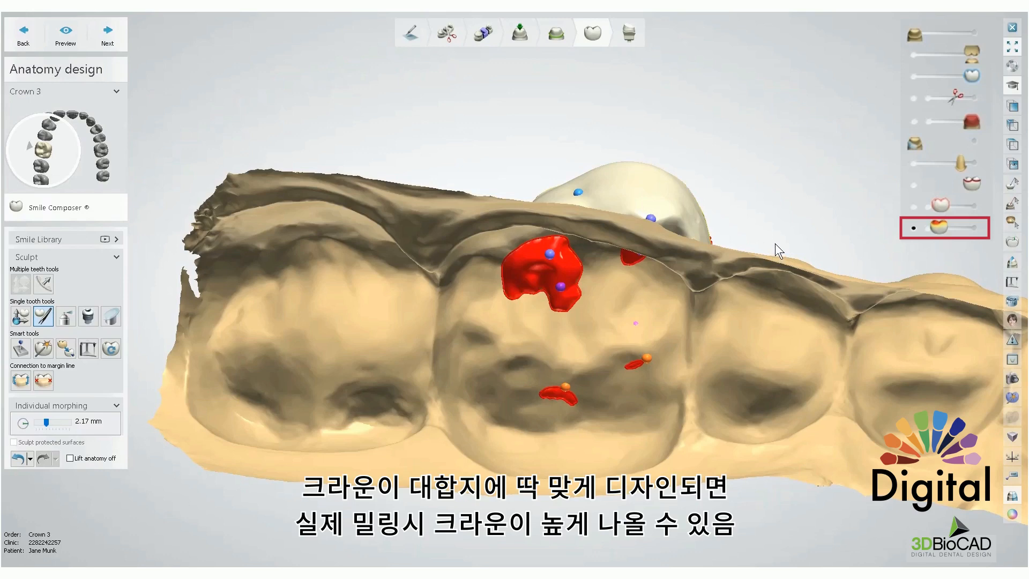
Compare the crown's collision areas with the opposing jaw by hiding and showing that jaw from several angles.
{"action": "key", "text": "a"}
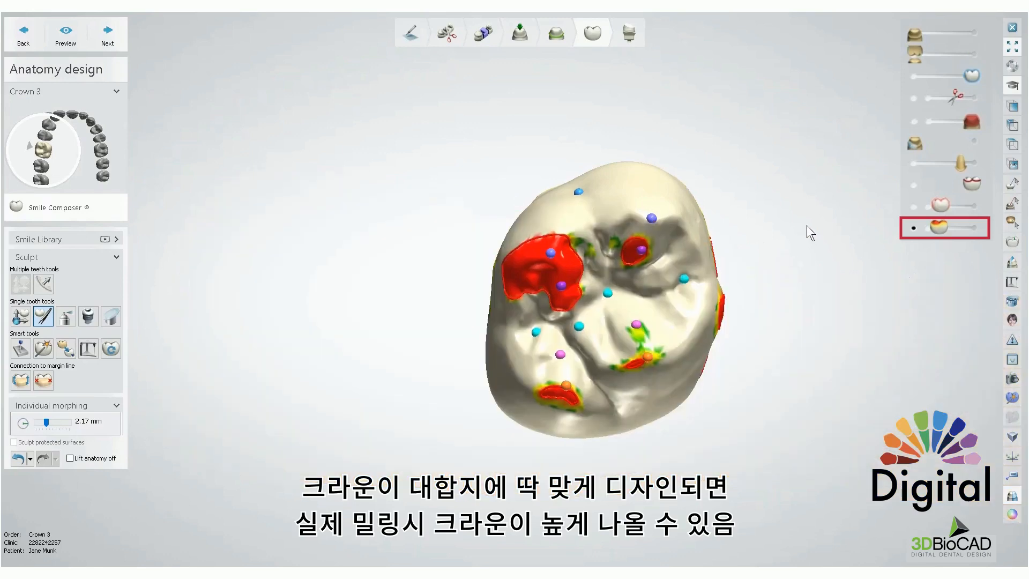
{"action": "right_click_drag", "start_coordinate": [806, 225], "coordinate": [809, 212]}
{"action": "scroll", "coordinate": [866, 201], "scroll_direction": "up", "scroll_amount": 1}
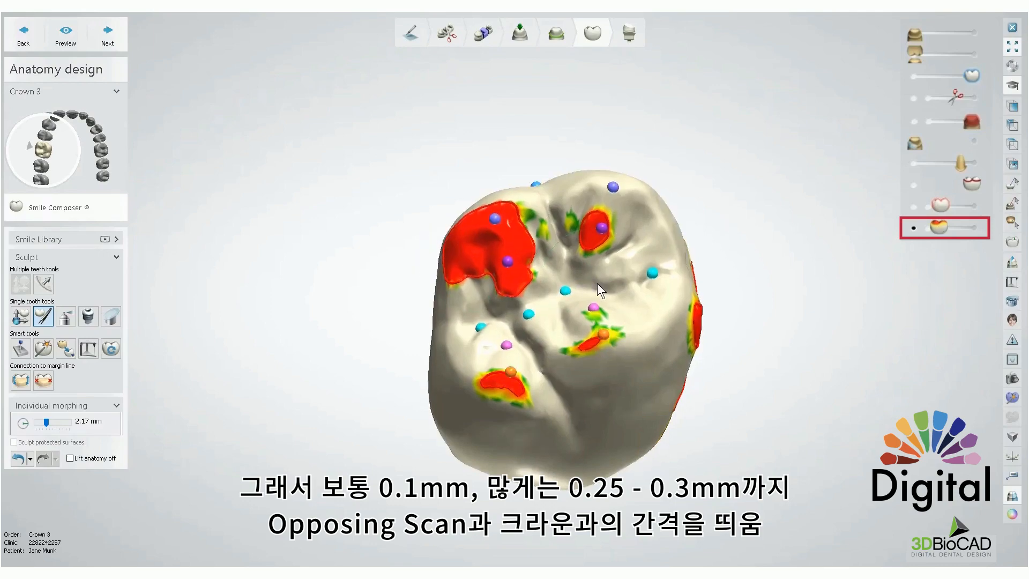
{"action": "key", "text": "a"}
{"action": "right_click_drag", "start_coordinate": [597, 283], "coordinate": [597, 365]}
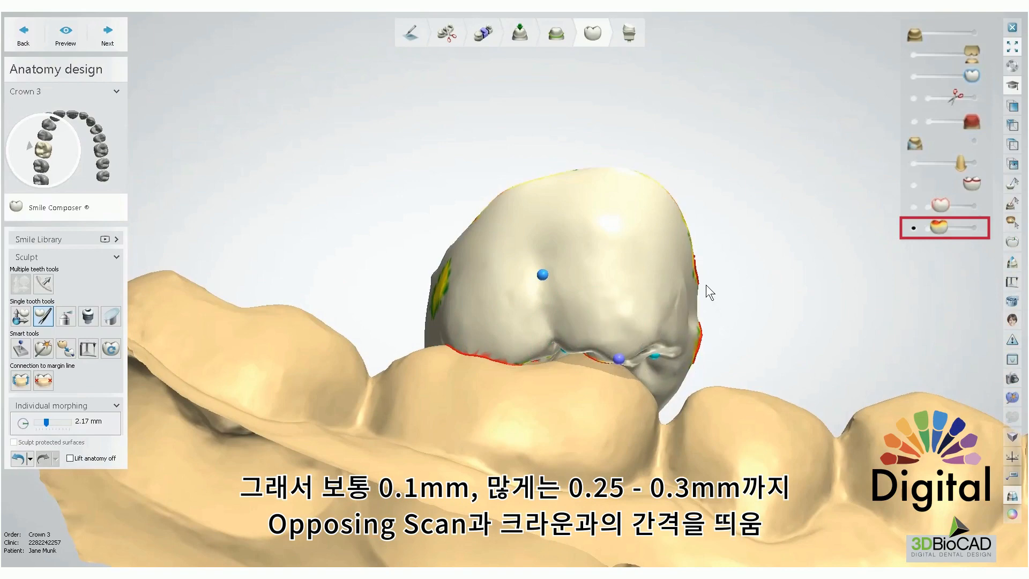
{"action": "right_click_drag", "start_coordinate": [723, 272], "coordinate": [725, 214]}
Display the prepared jaw around the crown and hide the opposing jaw to view the occlusal surfaces.
{"action": "key", "text": "p"}
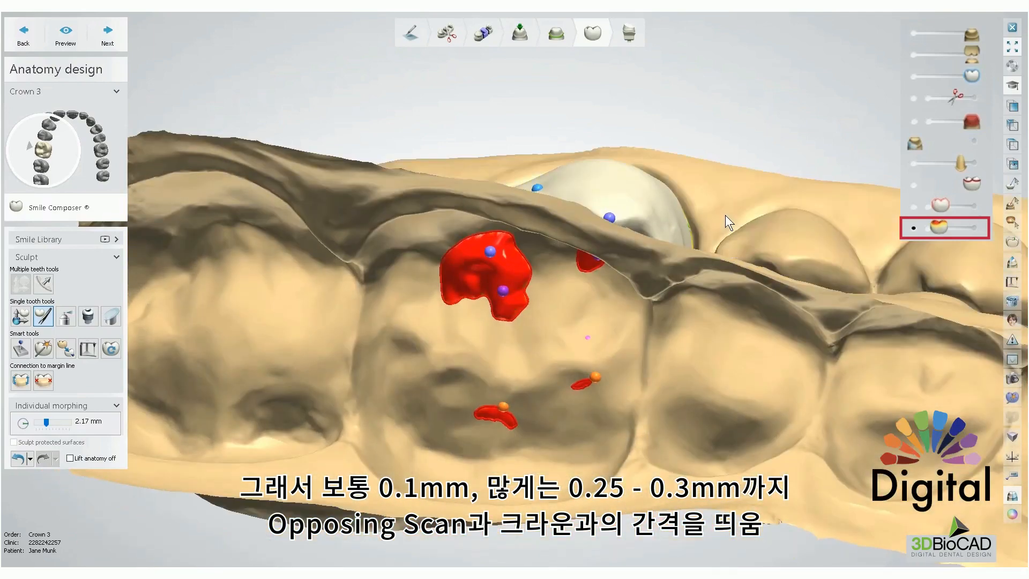
{"action": "key", "text": "a"}
{"action": "scroll", "coordinate": [730, 220], "scroll_direction": "down", "scroll_amount": 2}
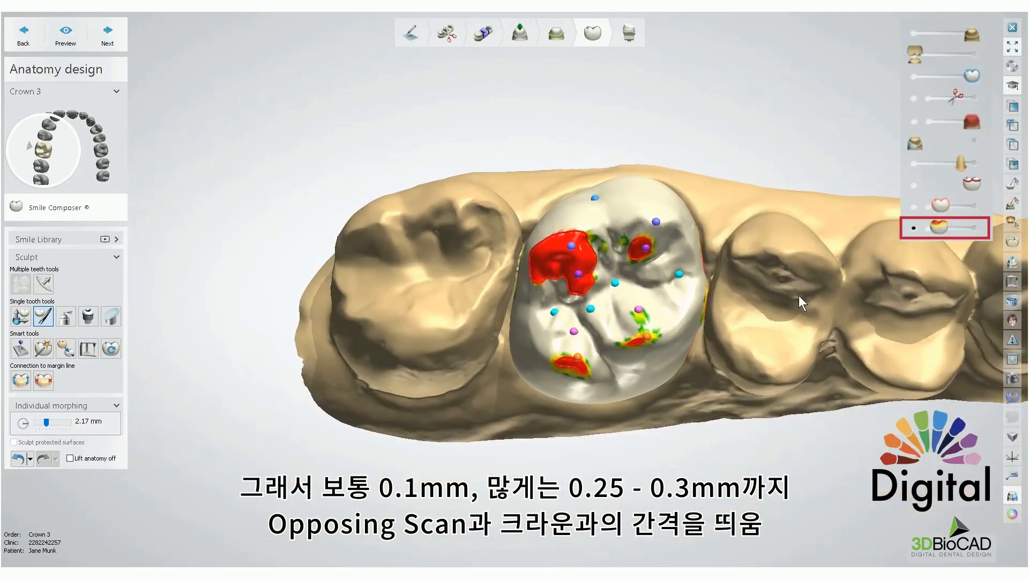
{"action": "middle_click_drag", "start_coordinate": [751, 264], "coordinate": [674, 230]}
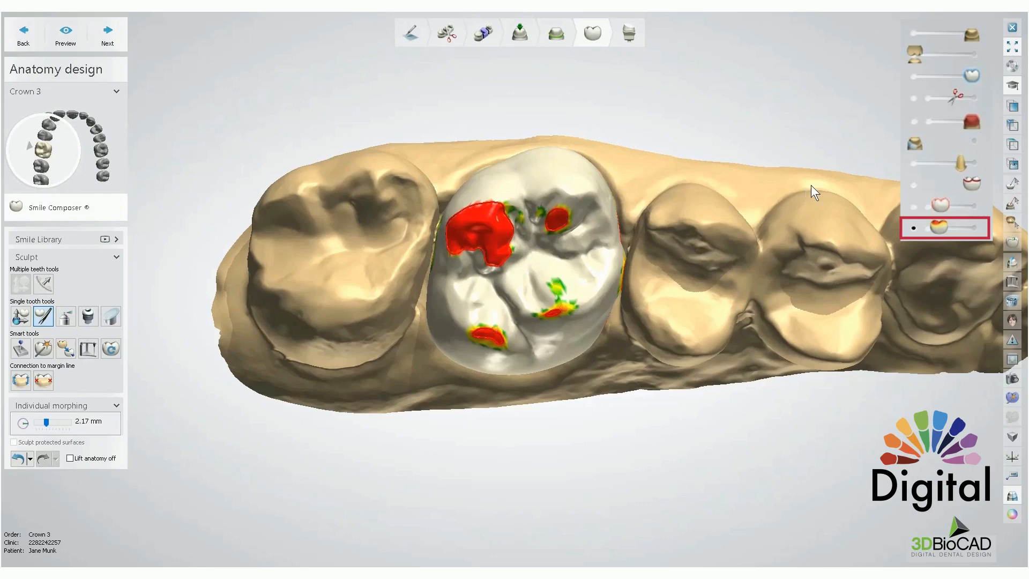
{"action": "middle_click_drag", "start_coordinate": [811, 185], "coordinate": [774, 237]}
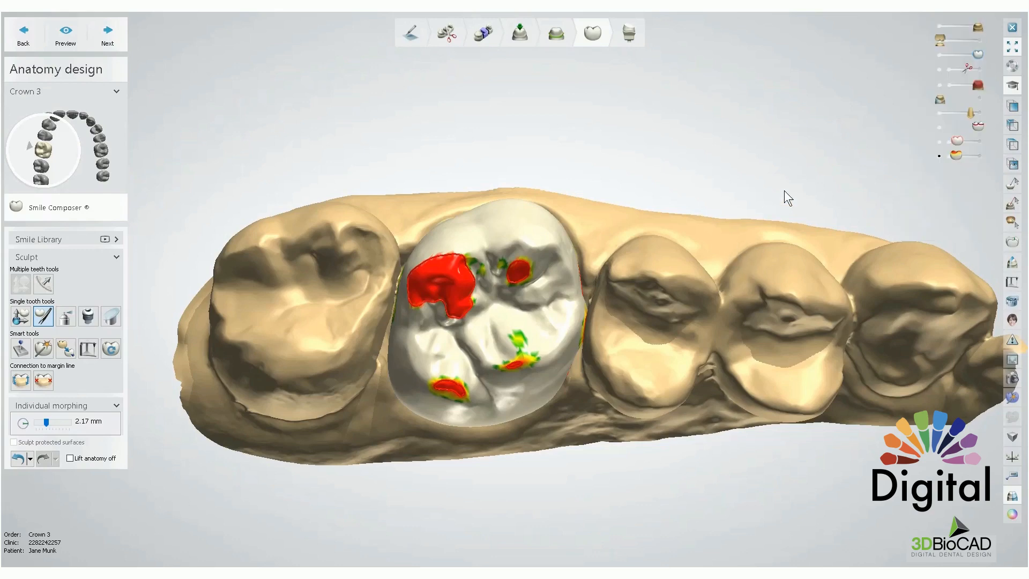
Turn off the crown's distance map and collision lines, and expand the Smile Library.
{"action": "left_click", "coordinate": [939, 155]}
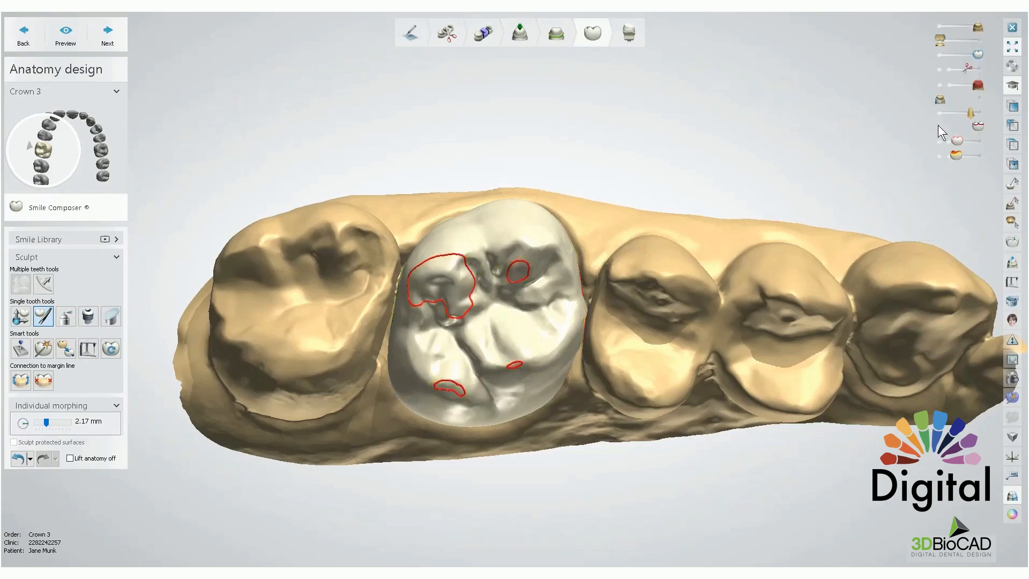
{"action": "left_click", "coordinate": [938, 124]}
{"action": "mouse_move", "coordinate": [327, 315]}
{"action": "right_mouse_down"}
{"action": "mouse_move", "coordinate": [329, 371]}
{"action": "mouse_move", "coordinate": [327, 301]}
{"action": "right_mouse_up"}
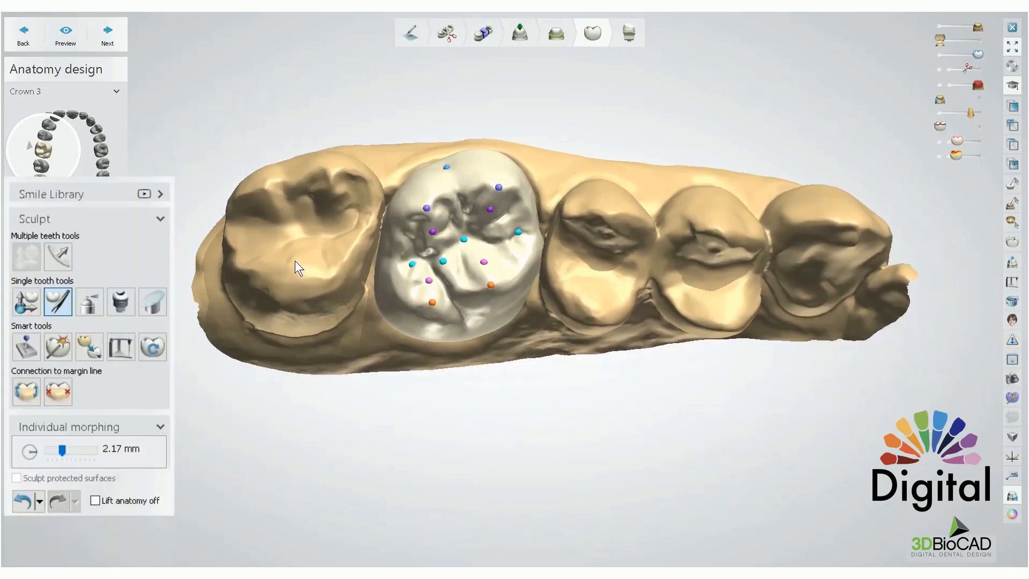
{"action": "left_click", "coordinate": [161, 194]}
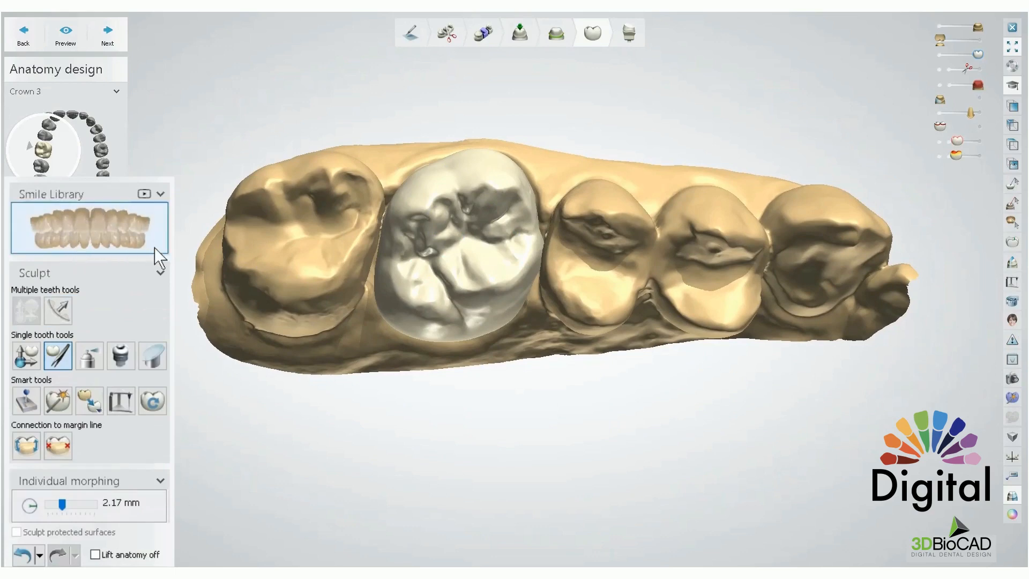
{"action": "mouse_move", "coordinate": [352, 125]}
{"action": "right_mouse_down"}
{"action": "mouse_move", "coordinate": [348, 274]}
{"action": "mouse_move", "coordinate": [336, 126]}
{"action": "right_mouse_up"}
{"action": "key", "text": "1"}
{"action": "key", "text": "1"}
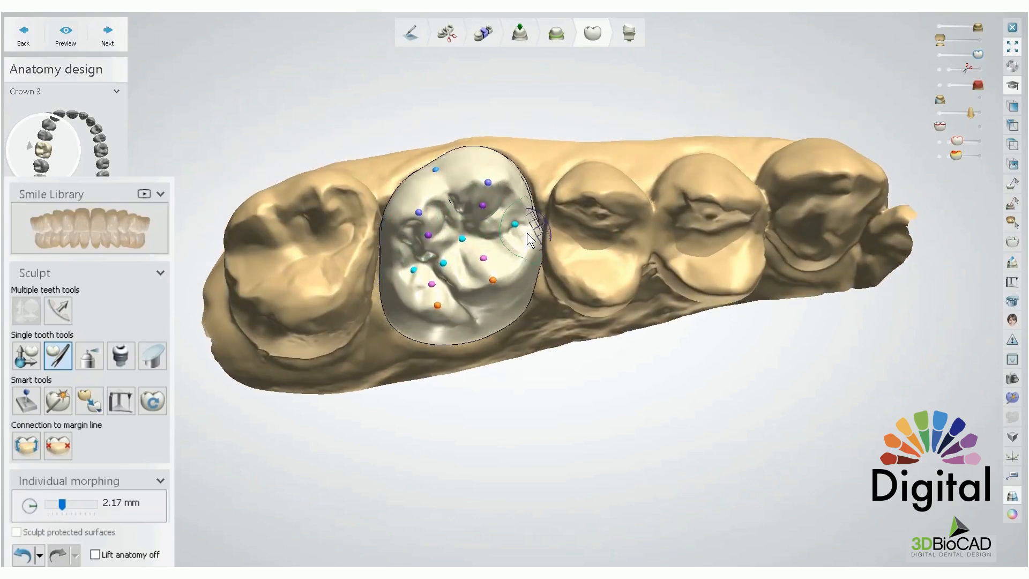
{"action": "mouse_move", "coordinate": [576, 294]}
{"action": "right_mouse_down"}
{"action": "mouse_move", "coordinate": [538, 141]}
{"action": "mouse_move", "coordinate": [563, 294]}
{"action": "right_mouse_up"}
{"action": "key", "text": "q"}
{"action": "key", "text": "q"}
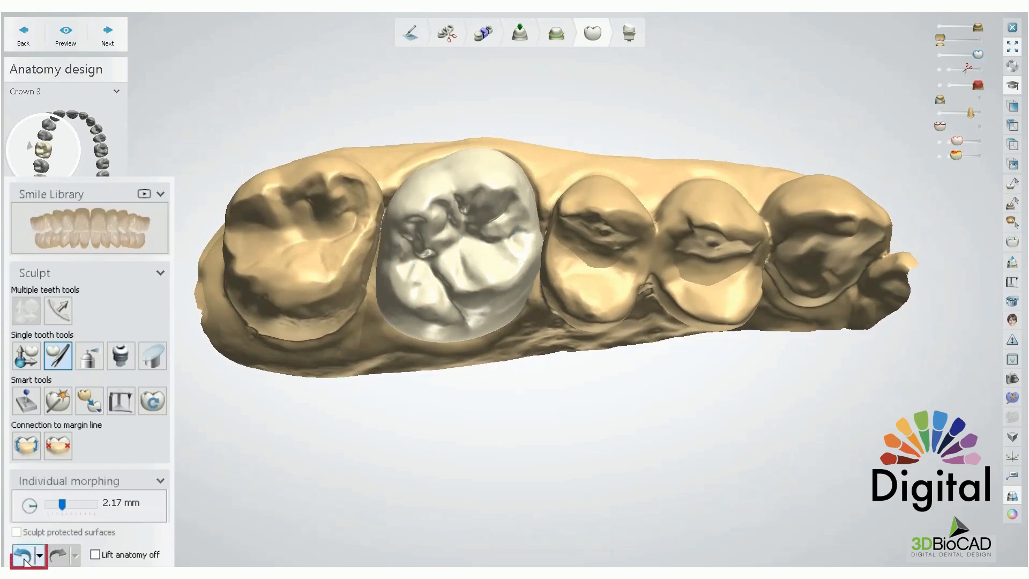
Undo all sculpting changes made to the crown, back to its initial shape.
{"action": "key", "text": "ctrl"}
{"action": "key", "text": "ctrl"}
{"action": "left_click", "coordinate": [24, 559]}
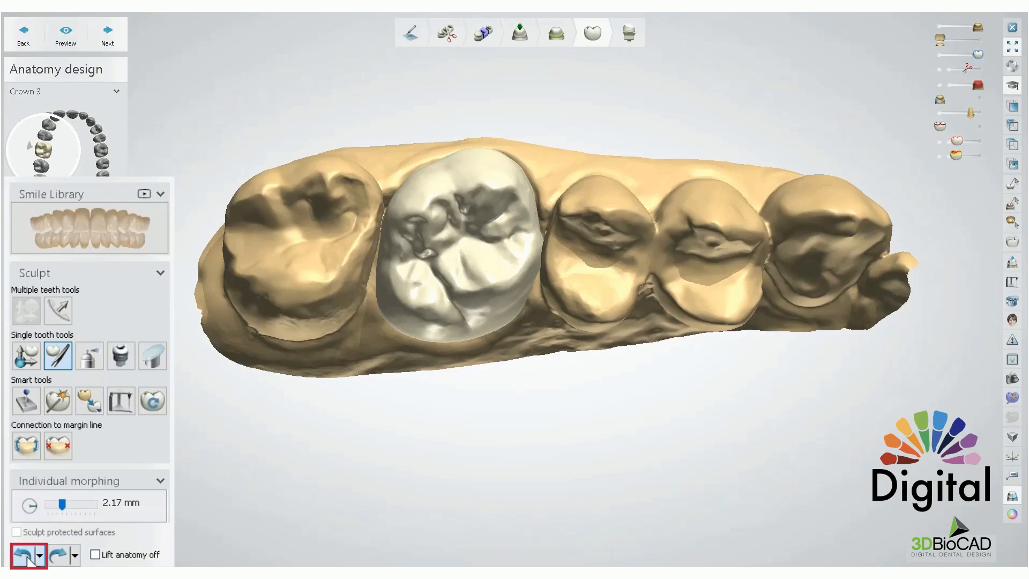
{"action": "left_click", "coordinate": [40, 555]}
{"action": "left_click", "coordinate": [32, 554]}
Hide the yellow layer beneath the crown, then view the crown alone without the jaw and show the jaw again.
{"action": "mouse_move", "coordinate": [330, 242]}
{"action": "right_mouse_down"}
{"action": "mouse_move", "coordinate": [331, 314]}
{"action": "mouse_move", "coordinate": [327, 240]}
{"action": "right_mouse_up"}
{"action": "key", "text": "1"}
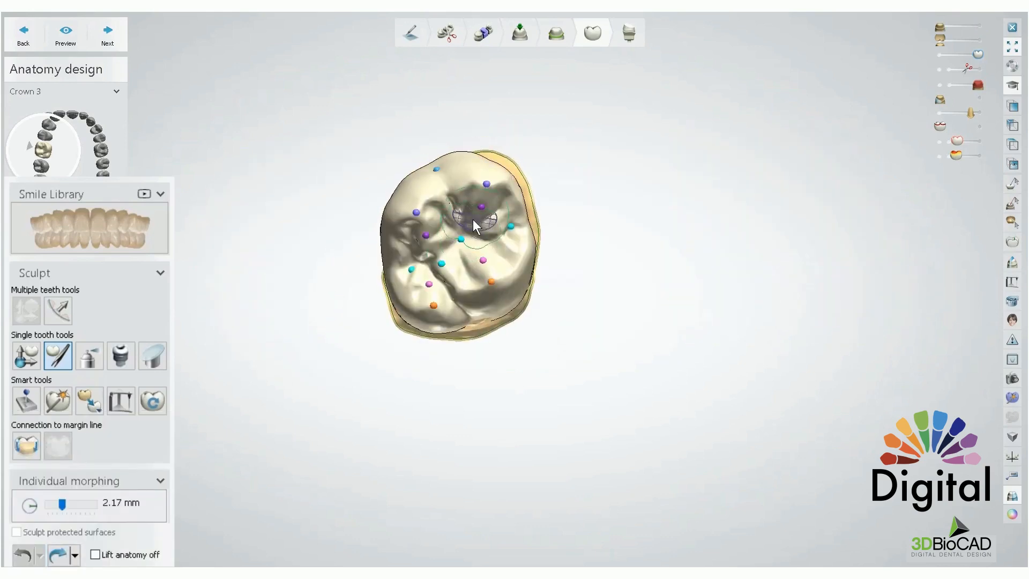
{"action": "key", "text": "1"}
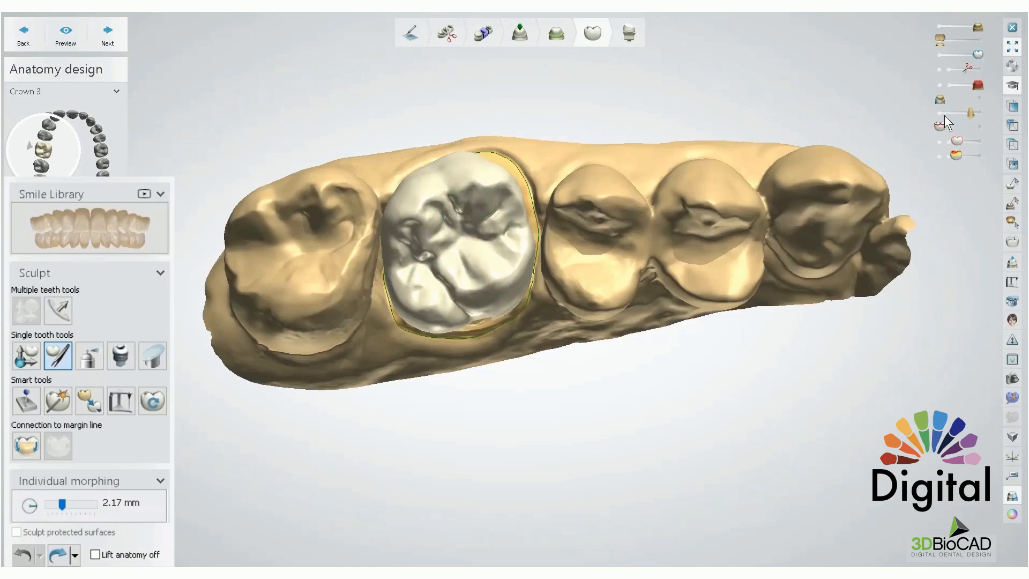
{"action": "left_click", "coordinate": [942, 112]}
{"action": "right_click_drag", "start_coordinate": [545, 196], "coordinate": [593, 294]}
{"action": "key", "text": "1"}
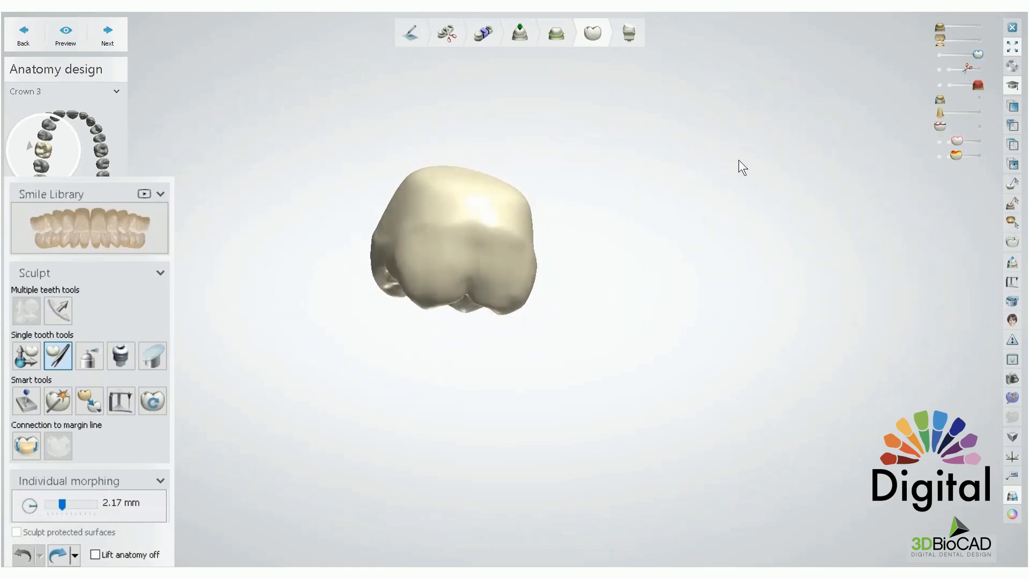
{"action": "right_click_drag", "start_coordinate": [739, 159], "coordinate": [650, 203]}
{"action": "key", "text": "1"}
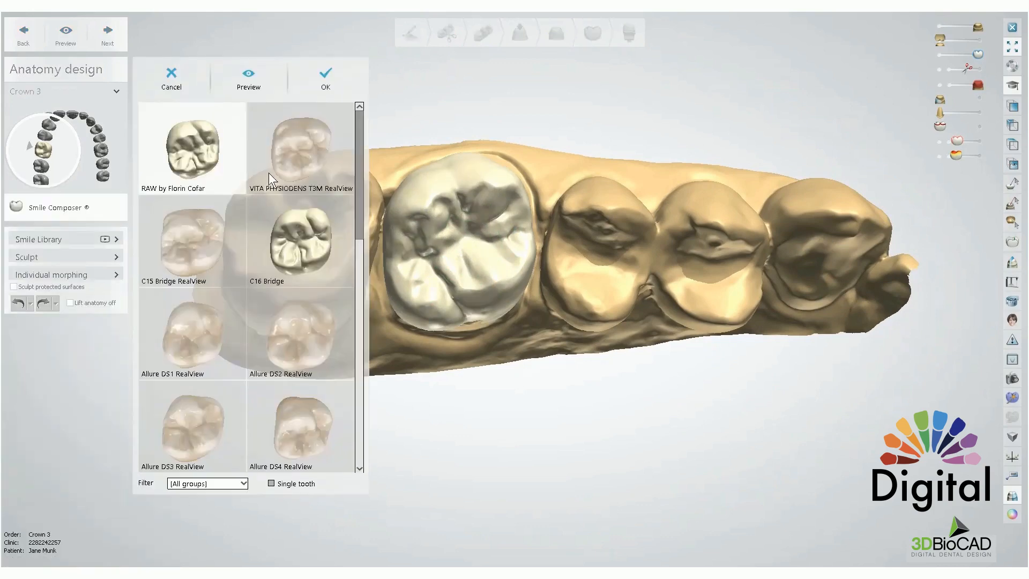
Examine the molar models available in the Smile Library across all groups.
{"action": "scroll", "coordinate": [282, 227], "scroll_direction": "down", "scroll_amount": 2}
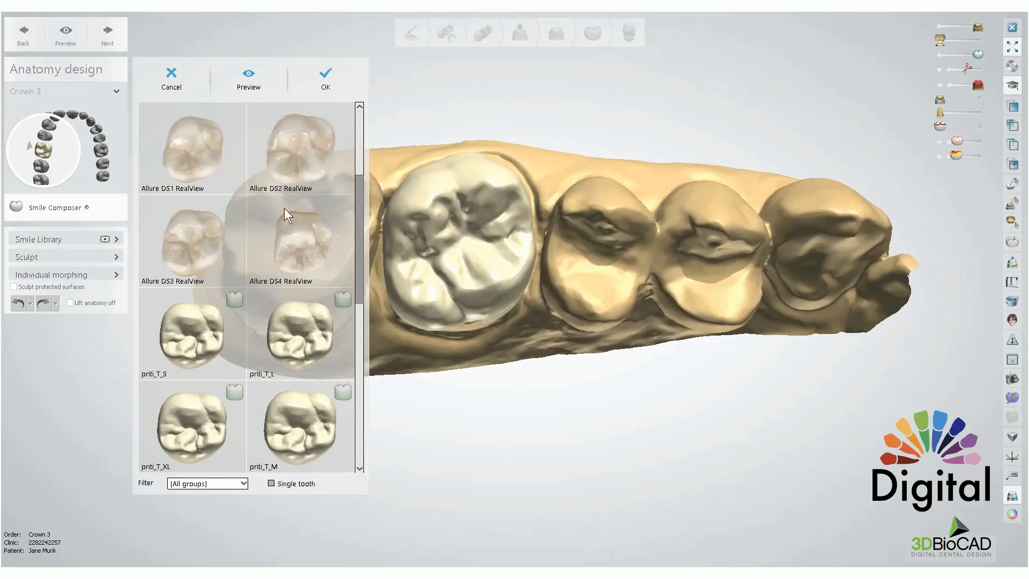
{"action": "scroll", "coordinate": [284, 207], "scroll_direction": "down", "scroll_amount": 4}
{"action": "scroll", "coordinate": [284, 215], "scroll_direction": "down", "scroll_amount": 1}
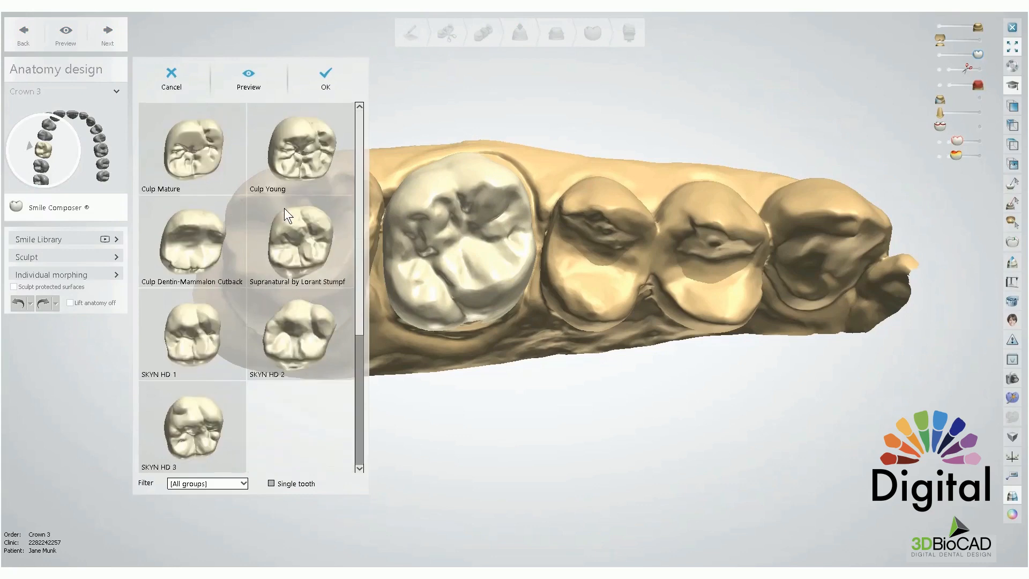
{"action": "scroll", "coordinate": [288, 241], "scroll_direction": "up", "scroll_amount": 2}
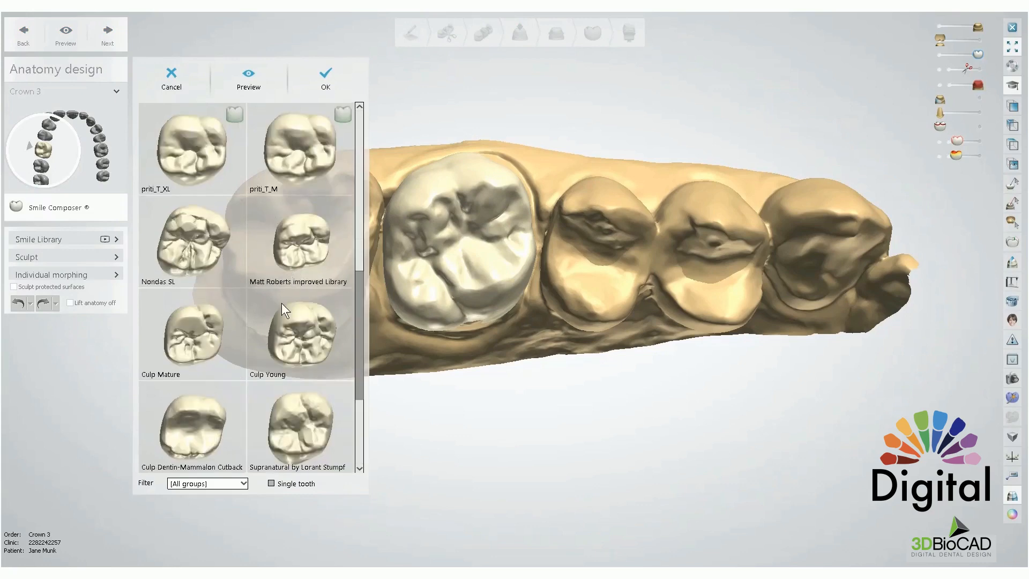
{"action": "scroll", "coordinate": [281, 303], "scroll_direction": "up", "scroll_amount": 2}
{"action": "scroll", "coordinate": [279, 337], "scroll_direction": "up", "scroll_amount": 2}
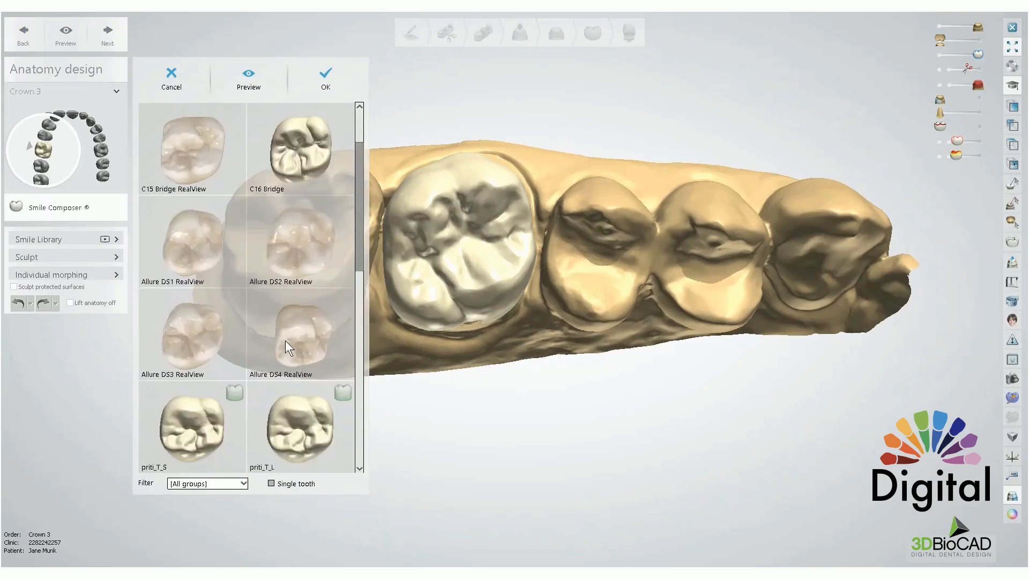
{"action": "scroll", "coordinate": [285, 340], "scroll_direction": "up", "scroll_amount": 1}
{"action": "scroll", "coordinate": [285, 339], "scroll_direction": "down", "scroll_amount": 4}
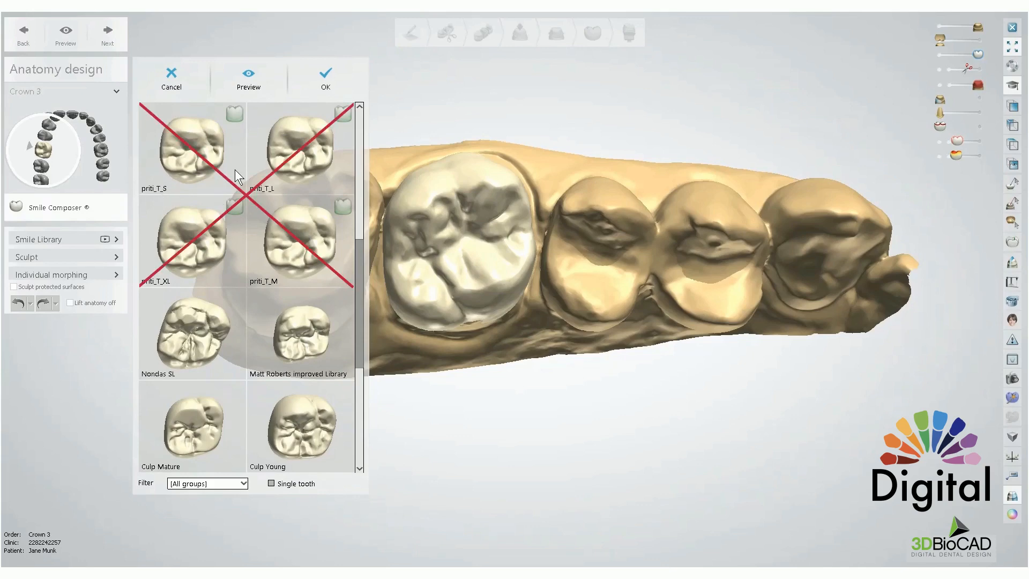
{"action": "scroll", "coordinate": [224, 138], "scroll_direction": "up", "scroll_amount": 2}
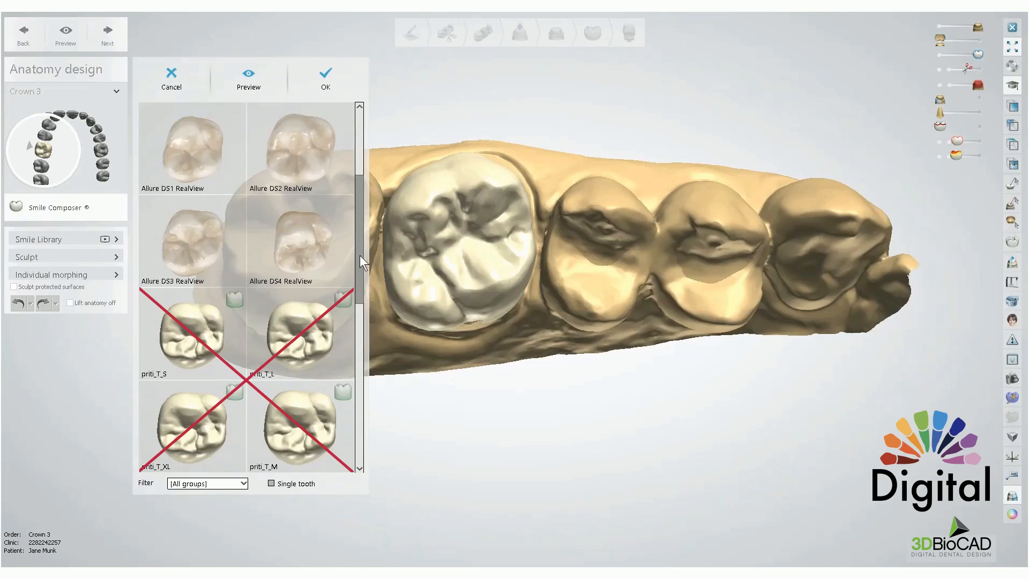
{"action": "left_click_drag", "start_coordinate": [359, 255], "coordinate": [349, 323]}
{"action": "left_click_drag", "start_coordinate": [358, 277], "coordinate": [358, 261]}
Preview the priti_T_M model, hide the jaw, and compare it with the existing crown by hiding and showing that crown.
{"action": "left_click", "coordinate": [307, 267]}
{"action": "right_click_drag", "start_coordinate": [502, 304], "coordinate": [606, 250]}
{"action": "left_click_drag", "start_coordinate": [975, 55], "coordinate": [932, 57]}
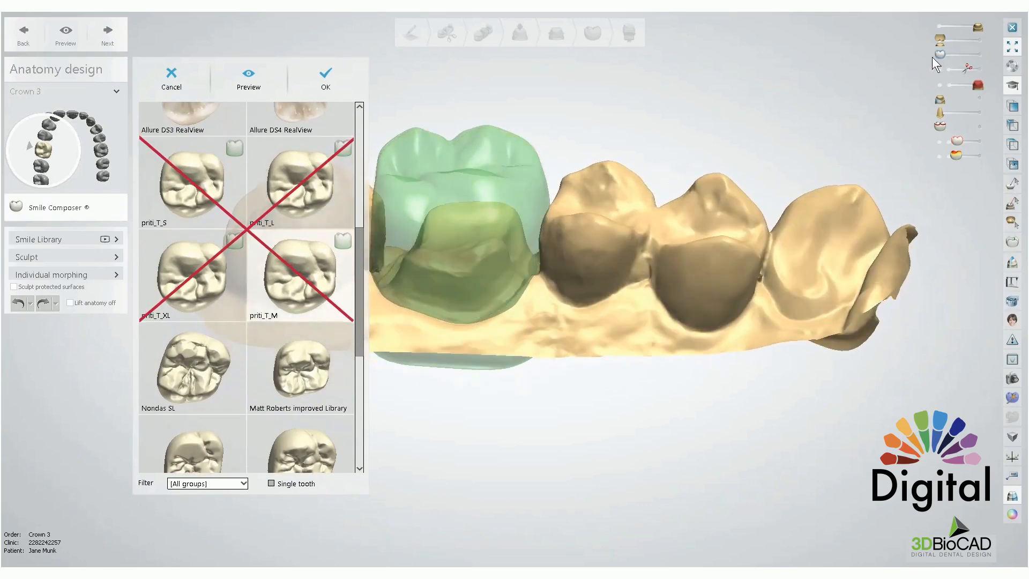
{"action": "left_click", "coordinate": [938, 27]}
{"action": "right_click_drag", "start_coordinate": [581, 267], "coordinate": [596, 372]}
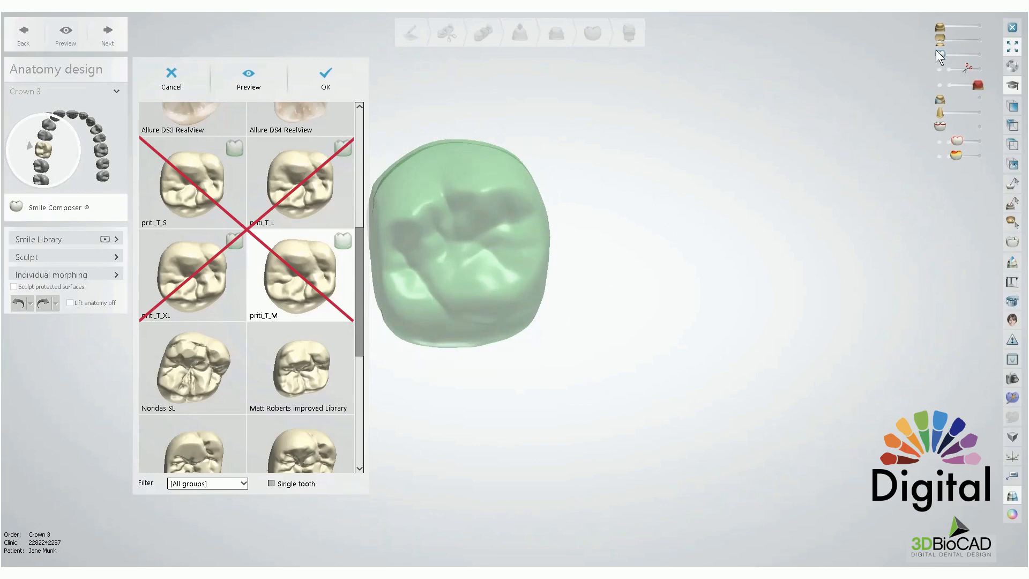
{"action": "left_click_drag", "start_coordinate": [936, 58], "coordinate": [989, 50]}
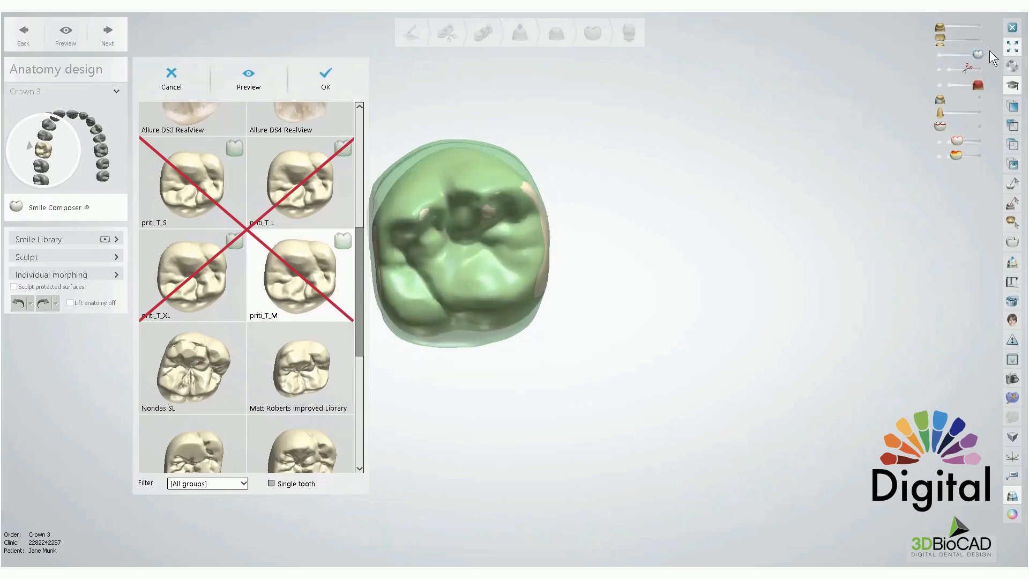
{"action": "right_click_drag", "start_coordinate": [761, 208], "coordinate": [506, 248]}
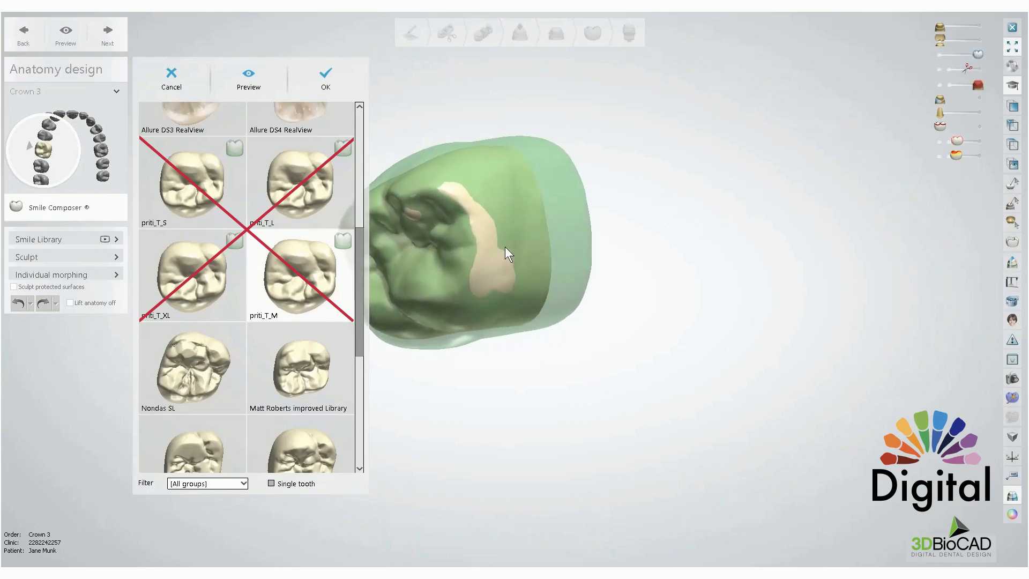
{"action": "right_click_drag", "start_coordinate": [571, 243], "coordinate": [670, 243]}
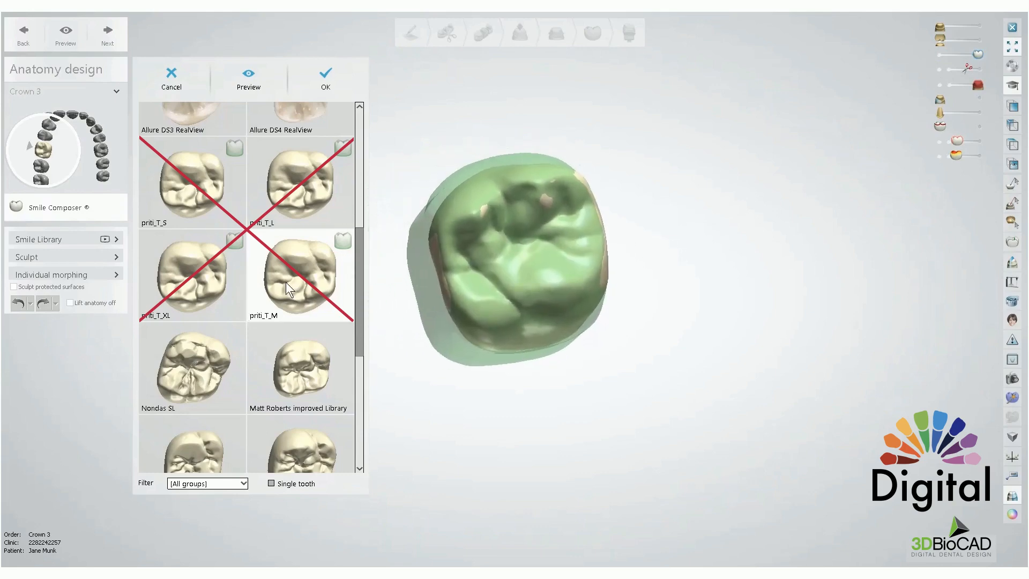
Preview the RAW, VITA PHYSIODENS T3M RealView, C15 Bridge RealView and C16 Bridge models, then cancel the library selection.
{"action": "scroll", "coordinate": [230, 338], "scroll_direction": "up", "scroll_amount": 4}
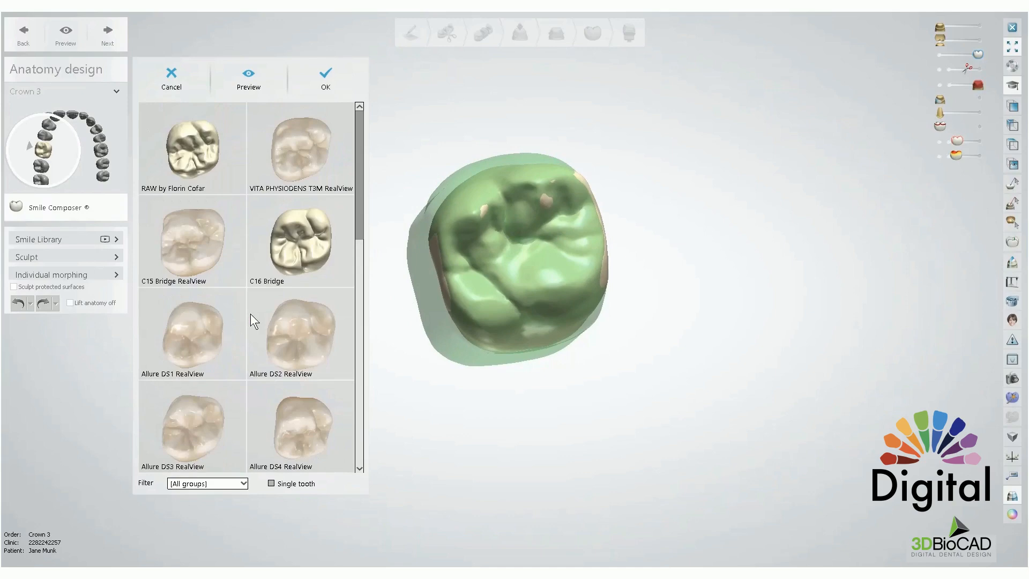
{"action": "left_click", "coordinate": [201, 155]}
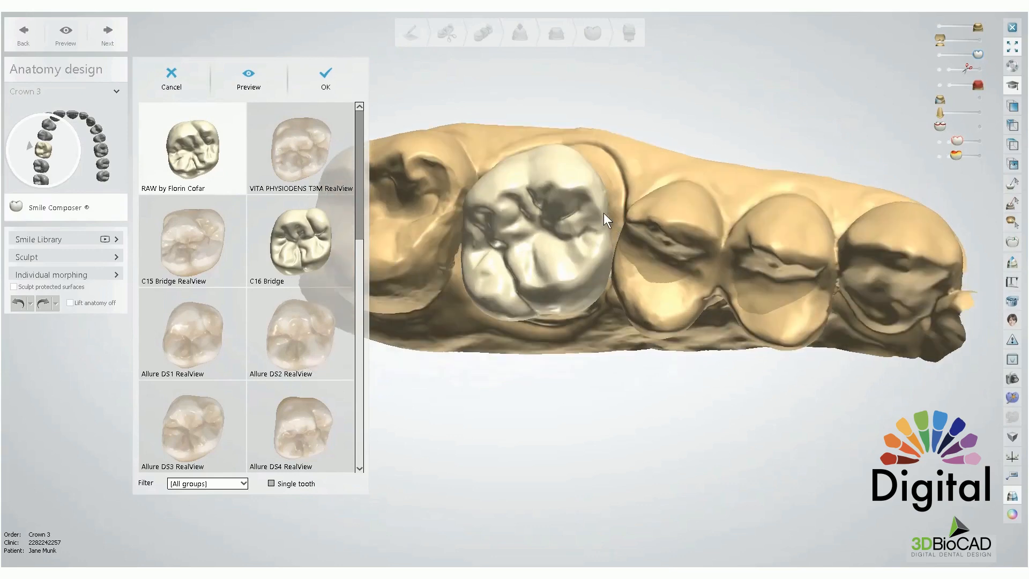
{"action": "right_click_drag", "start_coordinate": [670, 222], "coordinate": [683, 223]}
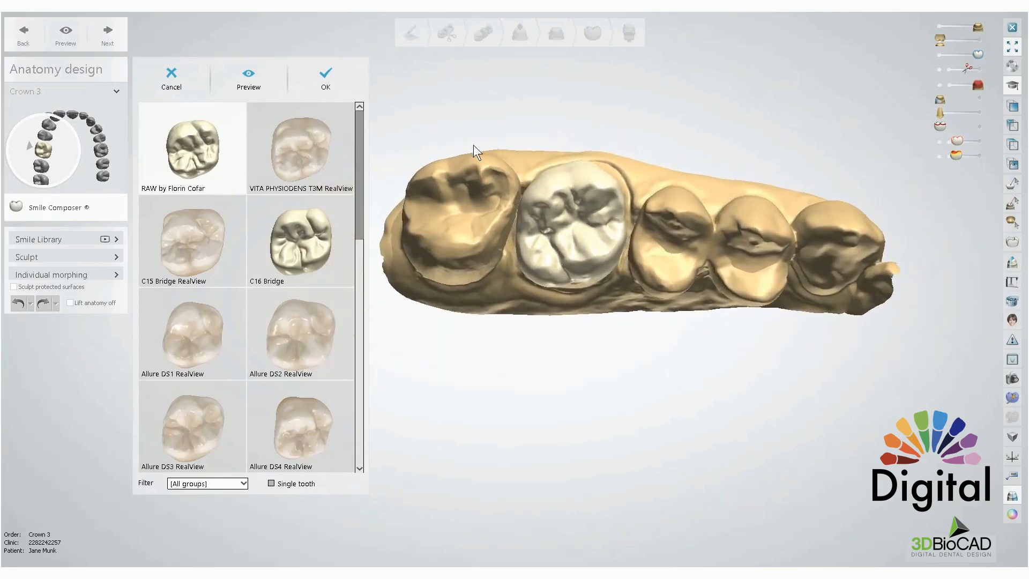
{"action": "left_click", "coordinate": [322, 150]}
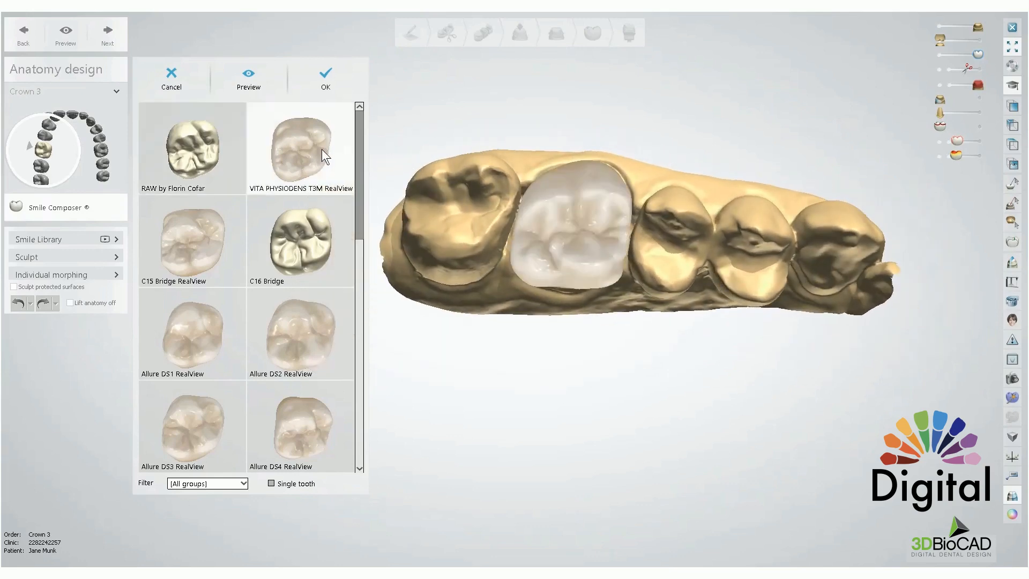
{"action": "left_click", "coordinate": [176, 142]}
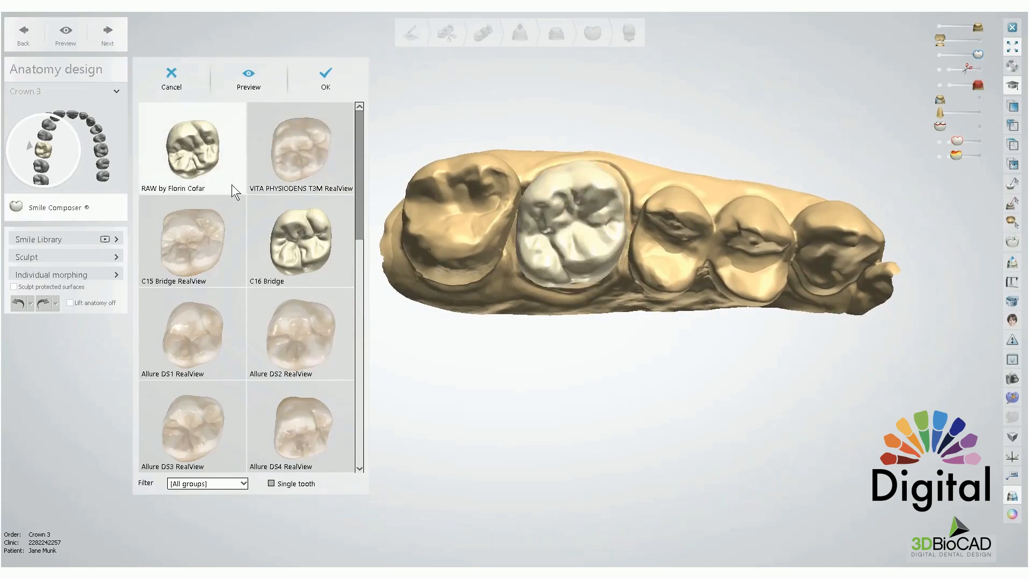
{"action": "left_click", "coordinate": [280, 227]}
{"action": "left_click", "coordinate": [180, 243]}
{"action": "left_click", "coordinate": [252, 243]}
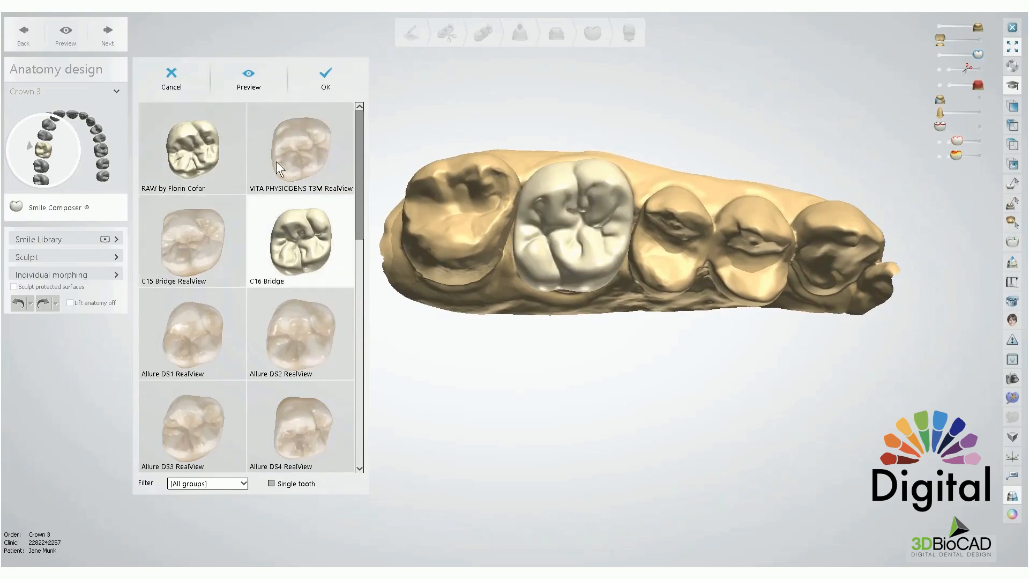
{"action": "left_click", "coordinate": [185, 152]}
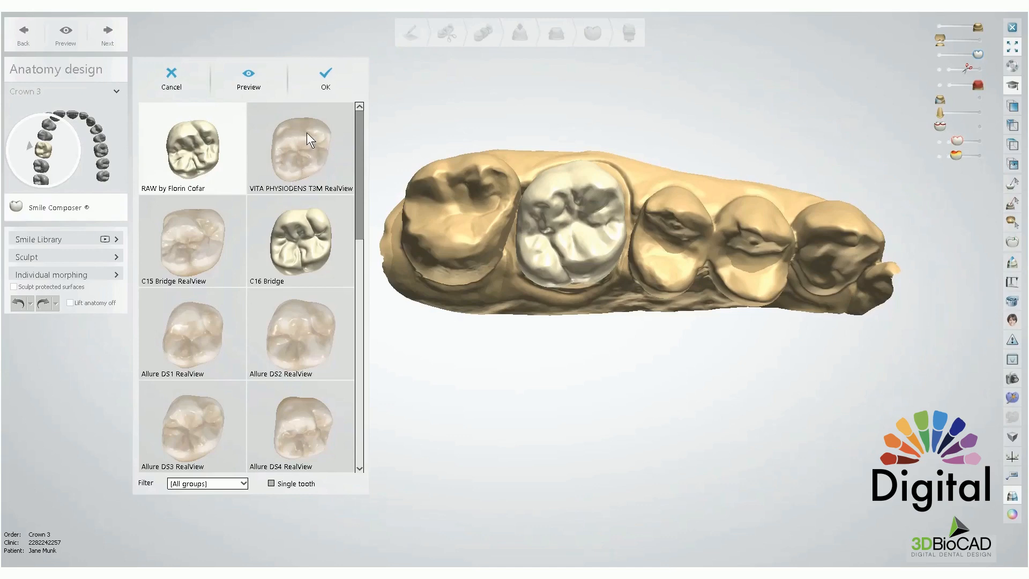
{"action": "left_click", "coordinate": [178, 82]}
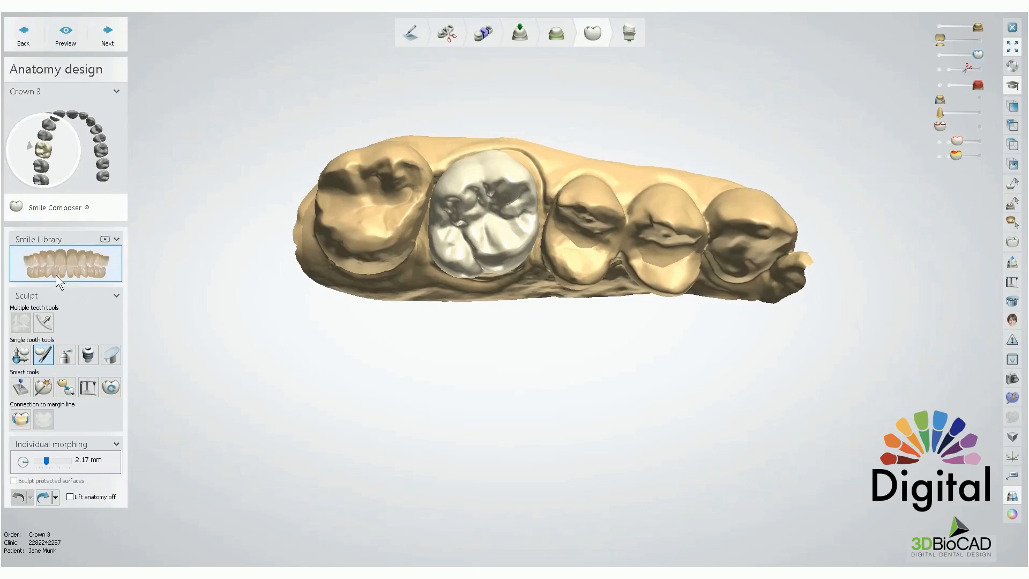
Scale the whole crown up and down about its central handle with the Arc Transformation tool.
{"action": "left_click", "coordinate": [37, 294]}
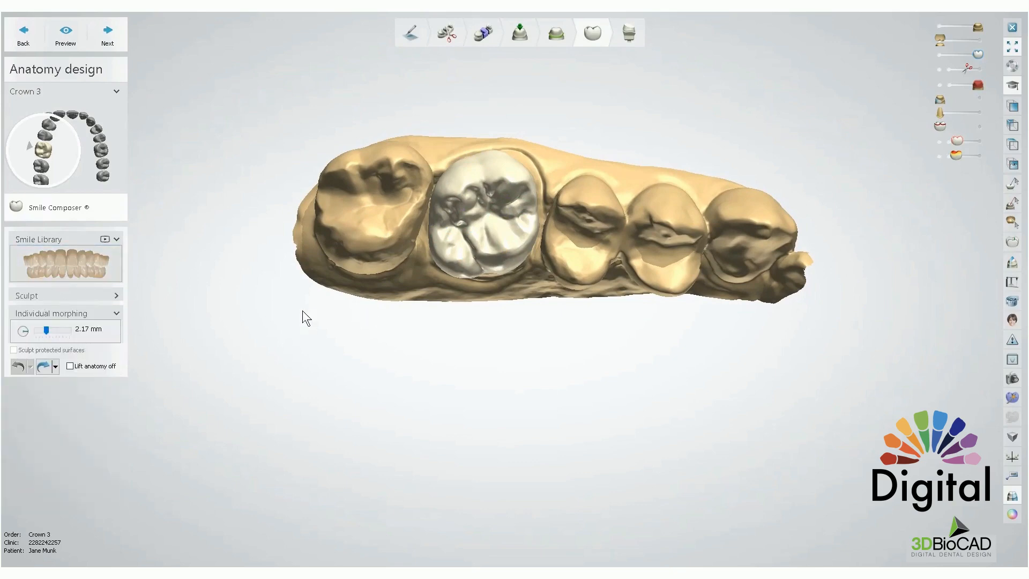
{"action": "left_click", "coordinate": [116, 296]}
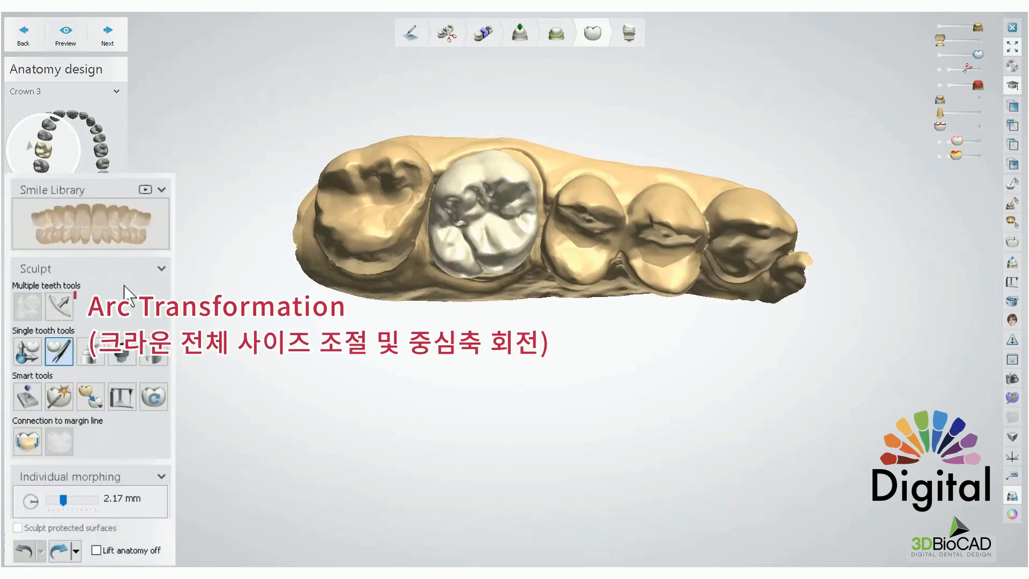
{"action": "left_click", "coordinate": [71, 314]}
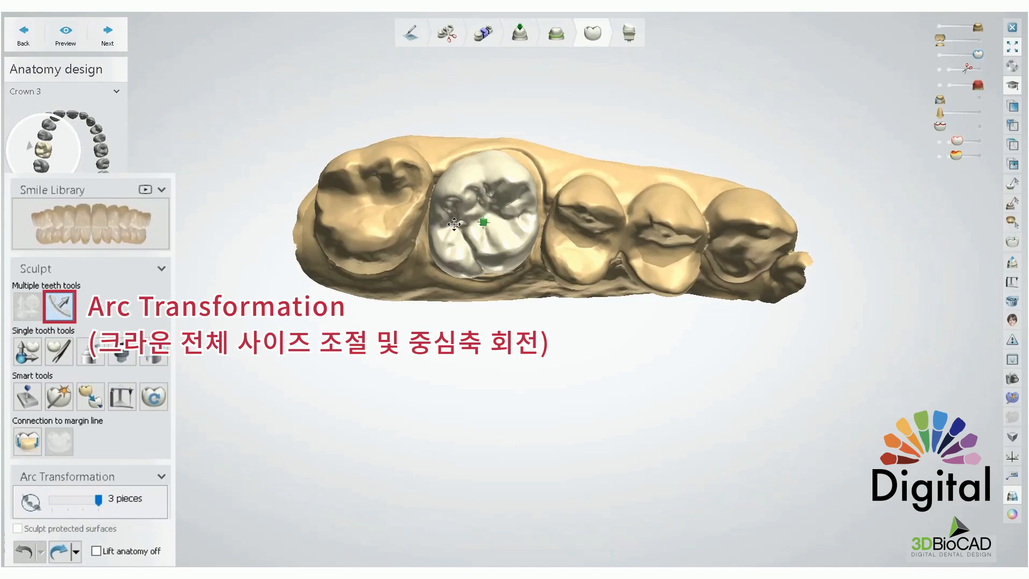
{"action": "scroll", "coordinate": [429, 241], "scroll_direction": "up", "scroll_amount": 1}
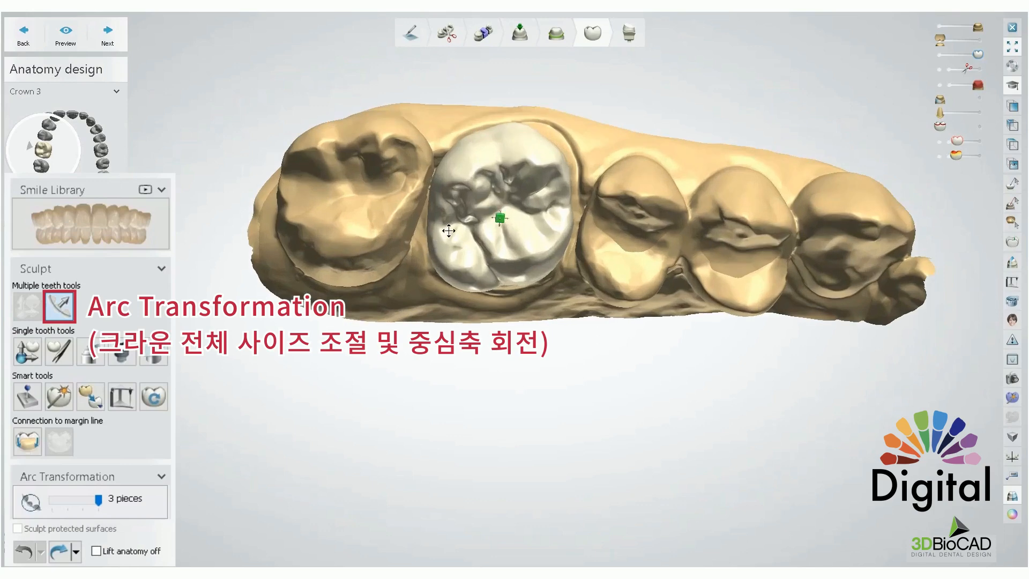
{"action": "scroll", "coordinate": [461, 225], "scroll_direction": "up", "scroll_amount": 2}
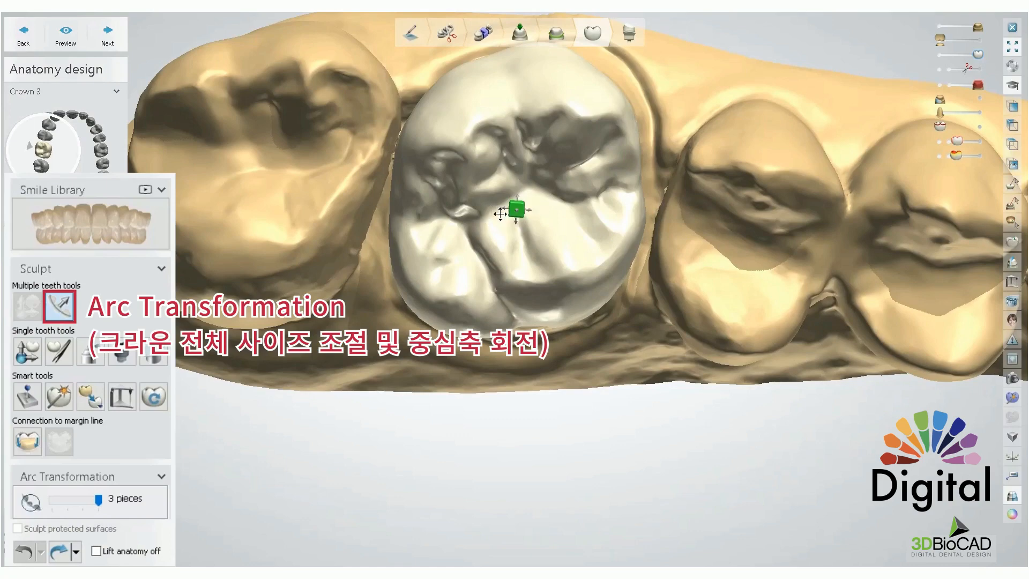
{"action": "scroll", "coordinate": [457, 244], "scroll_direction": "down", "scroll_amount": 2}
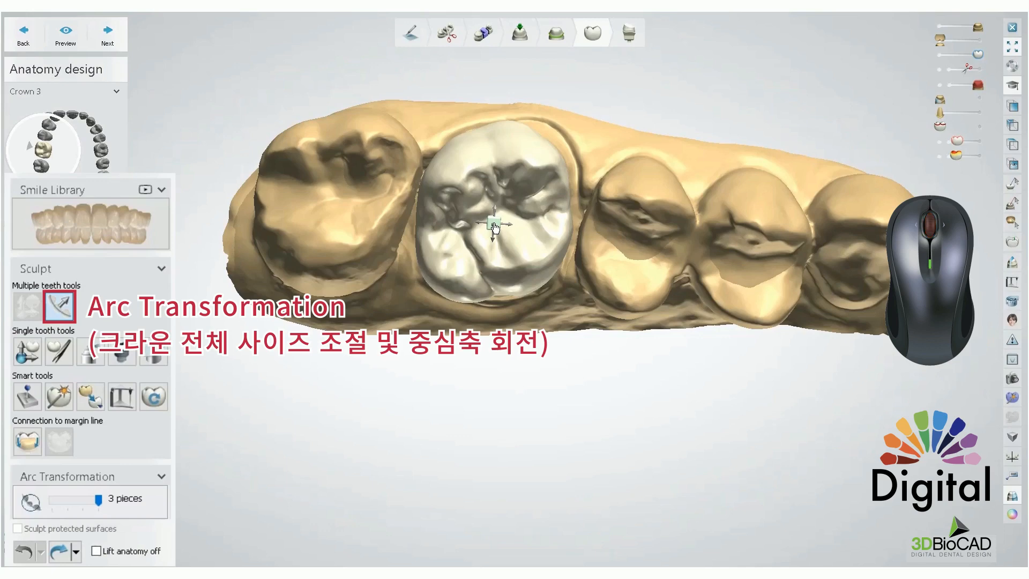
{"action": "scroll", "coordinate": [494, 227], "scroll_direction": "up", "scroll_amount": 4}
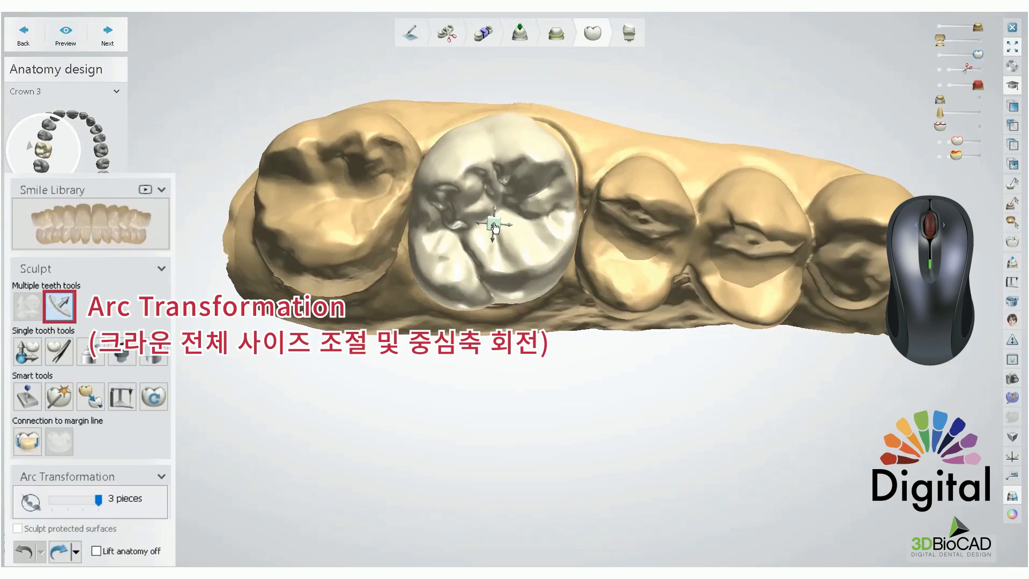
{"action": "scroll", "coordinate": [494, 227], "scroll_direction": "down", "scroll_amount": 3}
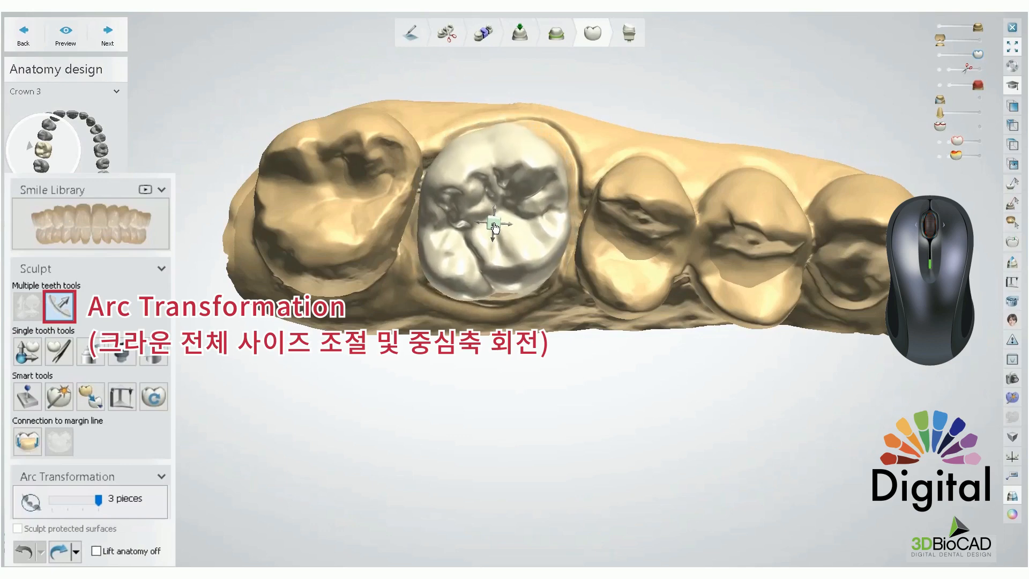
{"action": "scroll", "coordinate": [494, 228], "scroll_direction": "down", "scroll_amount": 3}
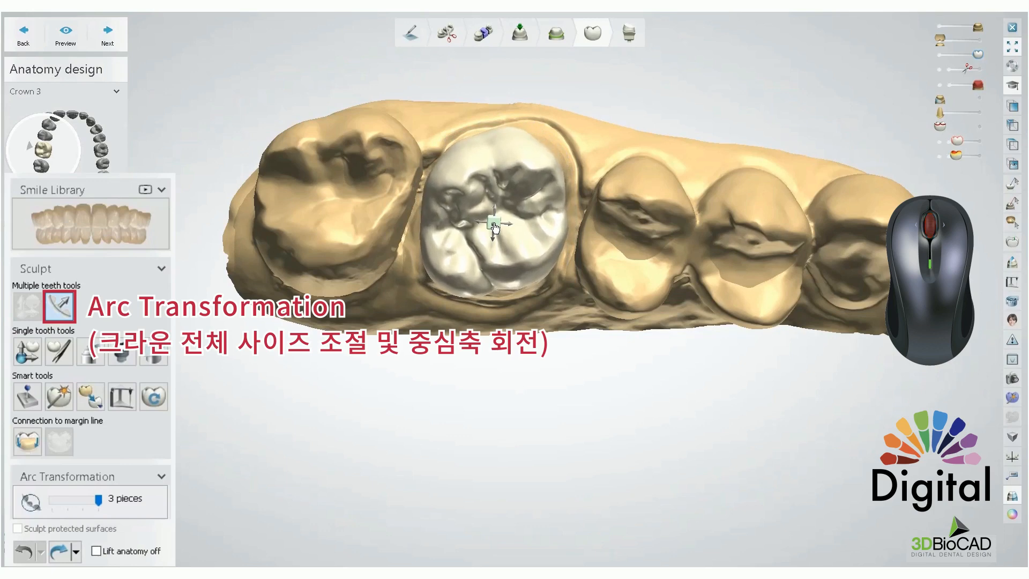
{"action": "scroll", "coordinate": [494, 227], "scroll_direction": "up", "scroll_amount": 4}
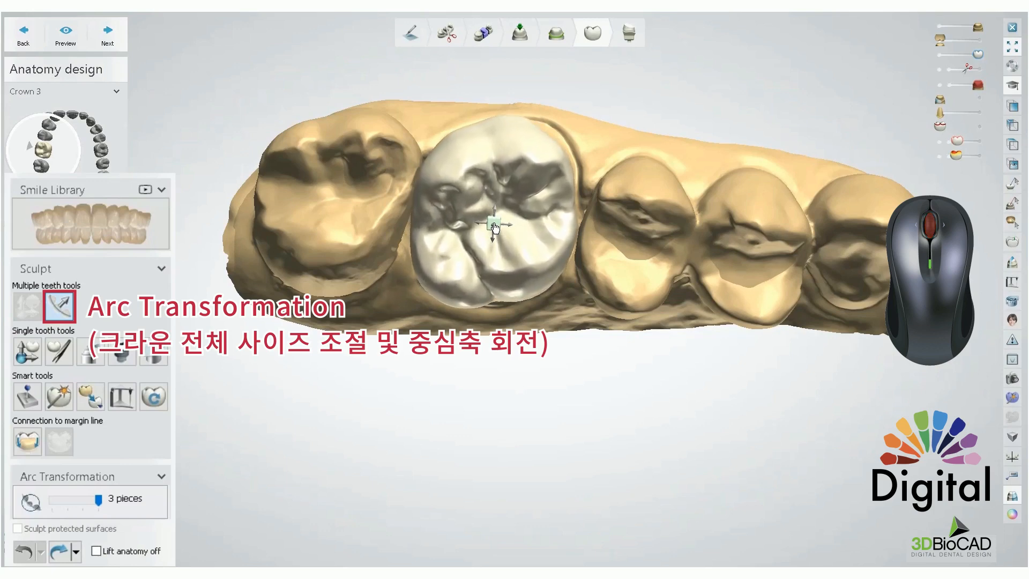
{"action": "scroll", "coordinate": [494, 227], "scroll_direction": "down", "scroll_amount": 3}
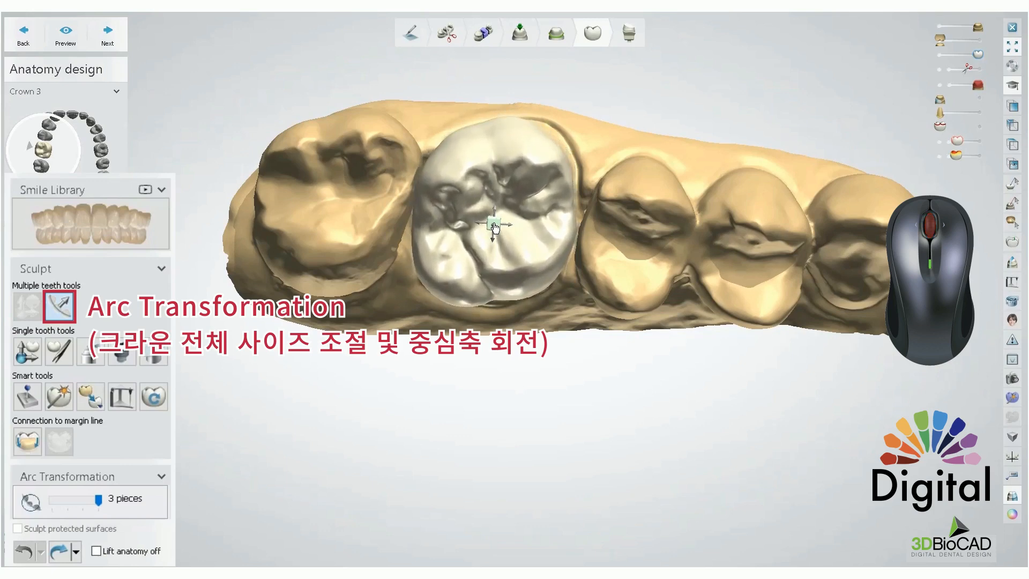
Alternately shrink and enlarge the crown with Arc Transformation to fit its size between the neighbouring teeth.
{"action": "scroll", "coordinate": [494, 227], "scroll_direction": "down", "scroll_amount": 3}
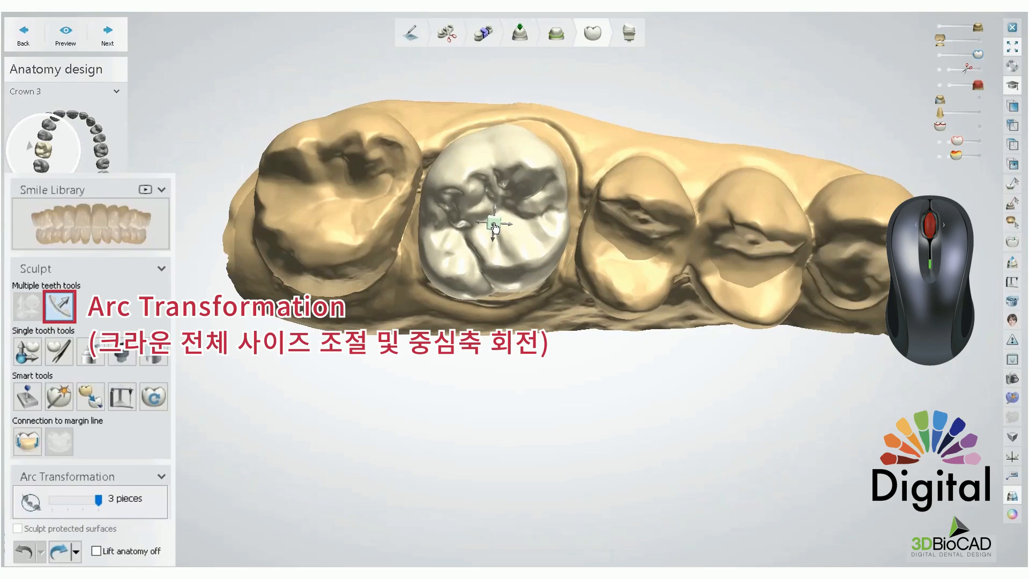
{"action": "scroll", "coordinate": [494, 227], "scroll_direction": "up", "scroll_amount": 4}
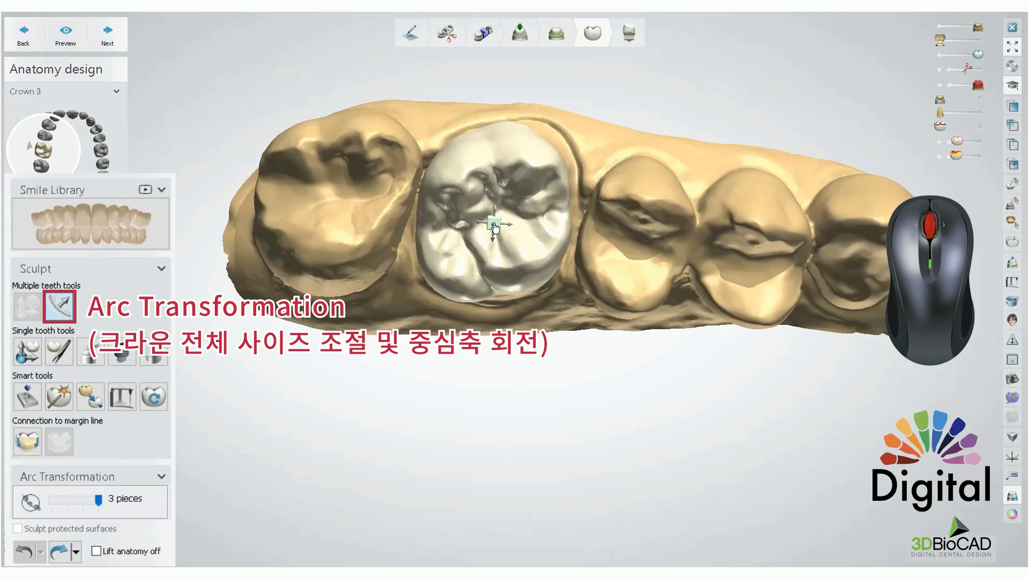
{"action": "scroll", "coordinate": [494, 227], "scroll_direction": "down", "scroll_amount": 3}
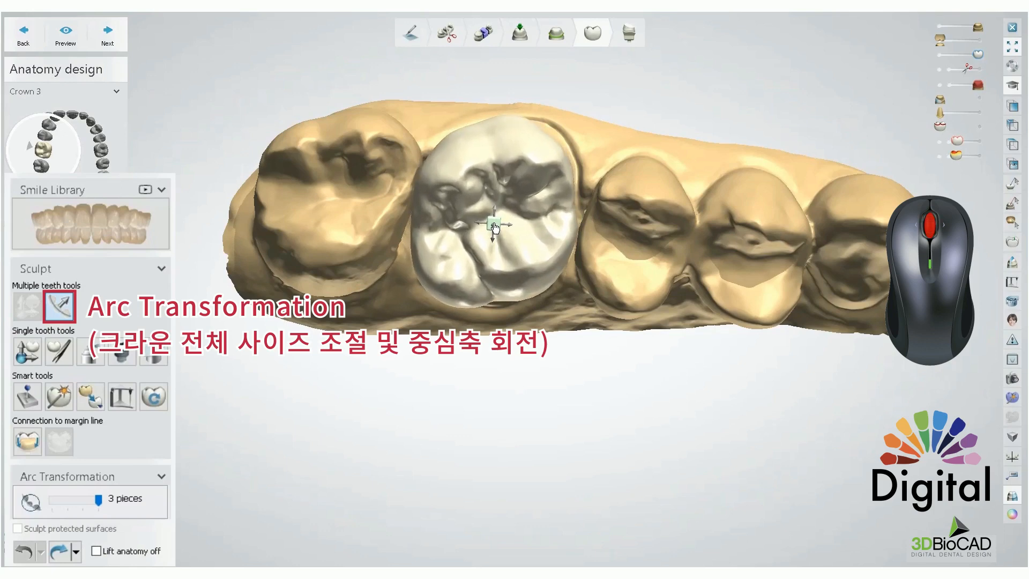
{"action": "scroll", "coordinate": [494, 227], "scroll_direction": "up", "scroll_amount": 4}
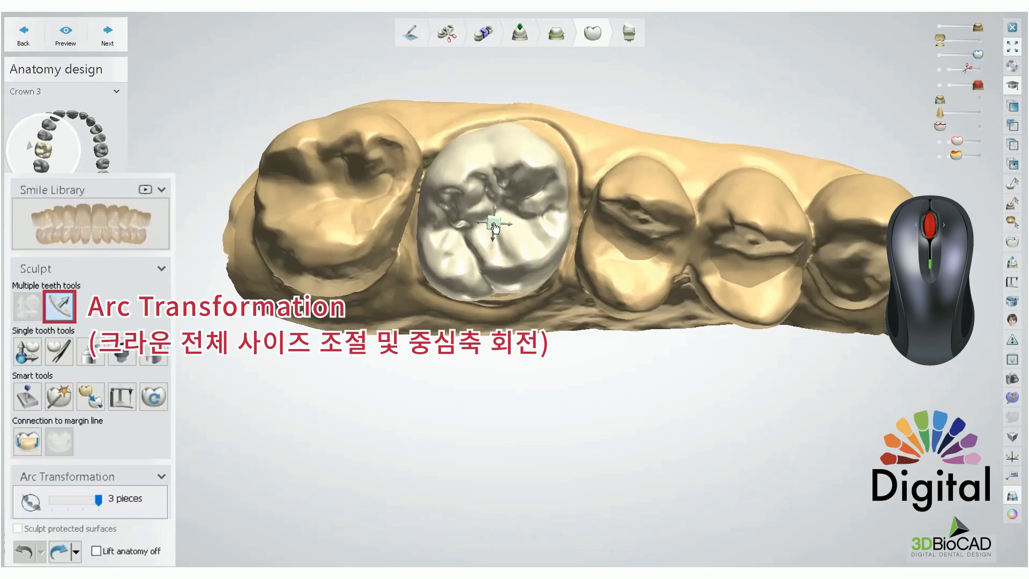
{"action": "scroll", "coordinate": [494, 227], "scroll_direction": "down", "scroll_amount": 3}
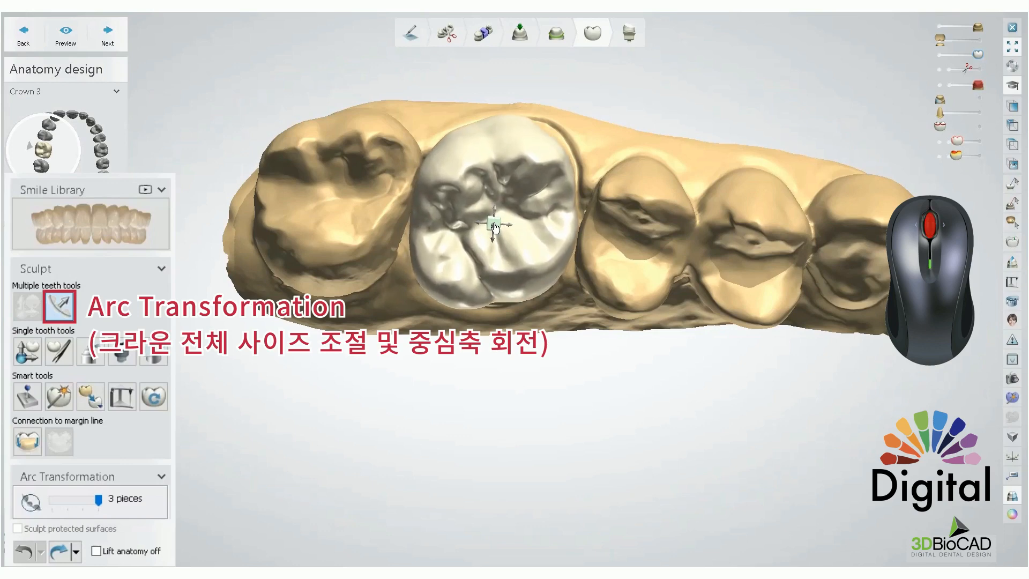
{"action": "scroll", "coordinate": [494, 228], "scroll_direction": "up", "scroll_amount": 3}
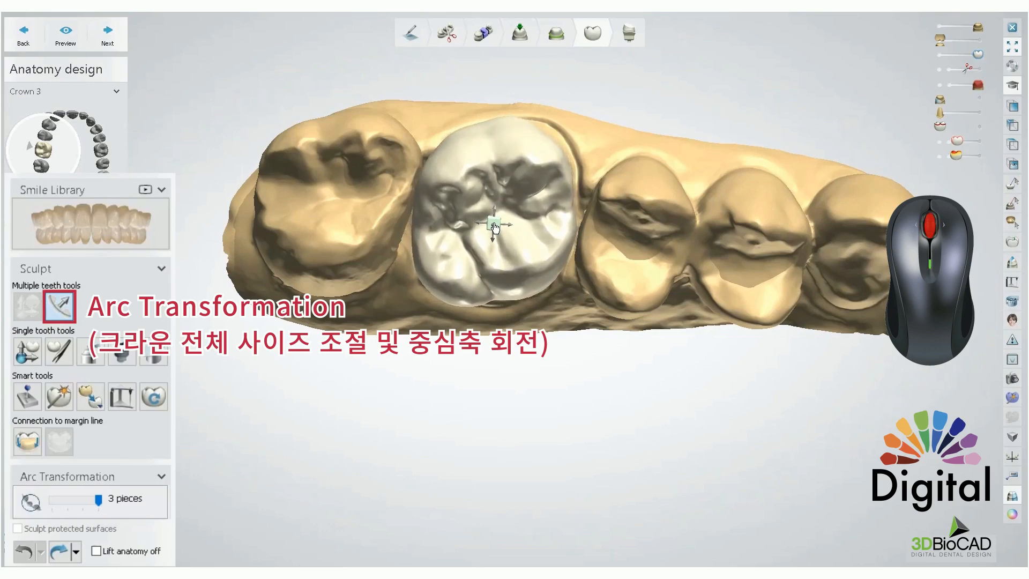
{"action": "scroll", "coordinate": [494, 227], "scroll_direction": "down", "scroll_amount": 1}
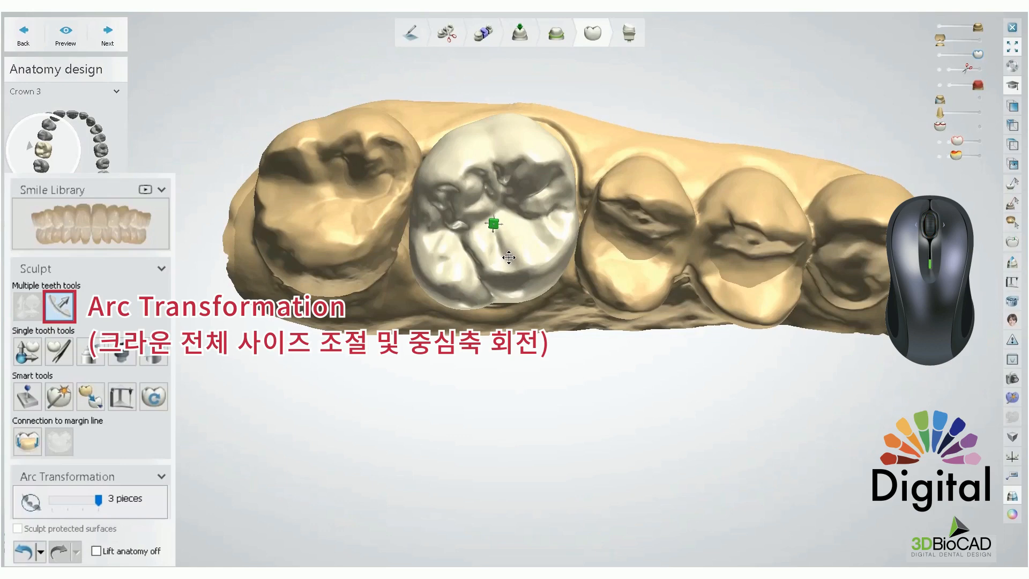
Toggle the crown's central Arc Transformation handle between scaling and rotation, and rotate the crown about its central axis.
{"action": "left_click", "coordinate": [496, 227]}
{"action": "left_click", "coordinate": [496, 228]}
{"action": "left_click", "coordinate": [497, 230]}
{"action": "left_click", "coordinate": [498, 229]}
{"action": "left_click", "coordinate": [497, 229]}
{"action": "left_click", "coordinate": [497, 230]}
{"action": "left_click", "coordinate": [497, 229]}
{"action": "mouse_move", "coordinate": [511, 273]}
{"action": "left_click_drag", "start_coordinate": [497, 229], "coordinate": [497, 230]}
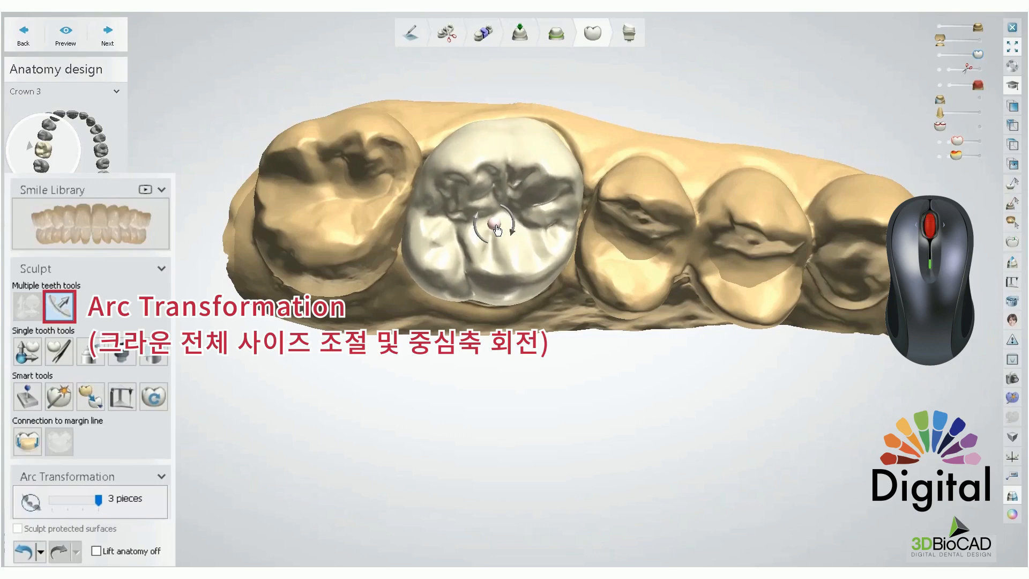
Fine-tune the crown's rotation and overall size with the central Arc Transformation handle.
{"action": "right_click_drag", "start_coordinate": [497, 230], "coordinate": [496, 216]}
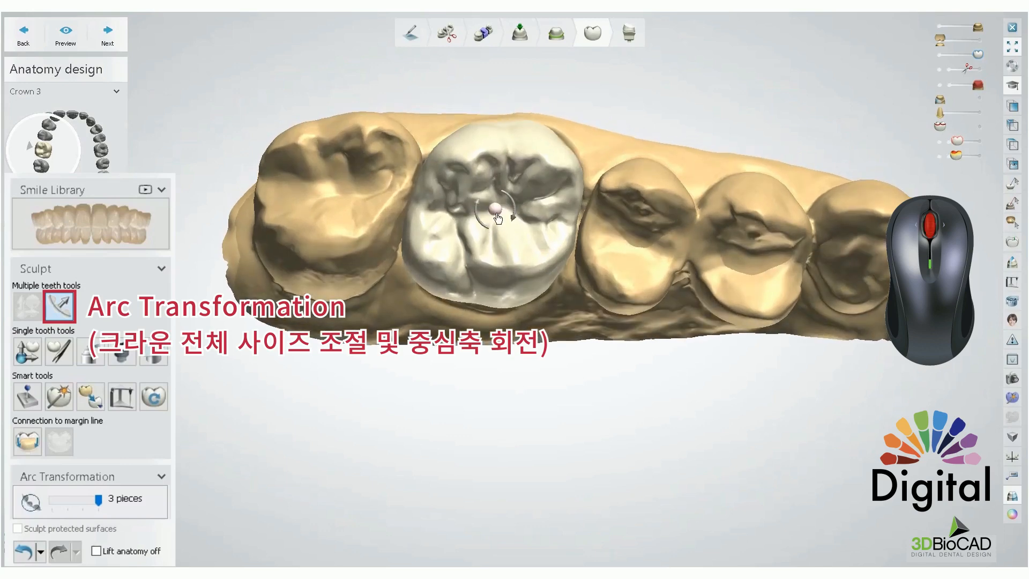
{"action": "scroll", "coordinate": [497, 217], "scroll_direction": "down", "scroll_amount": 5}
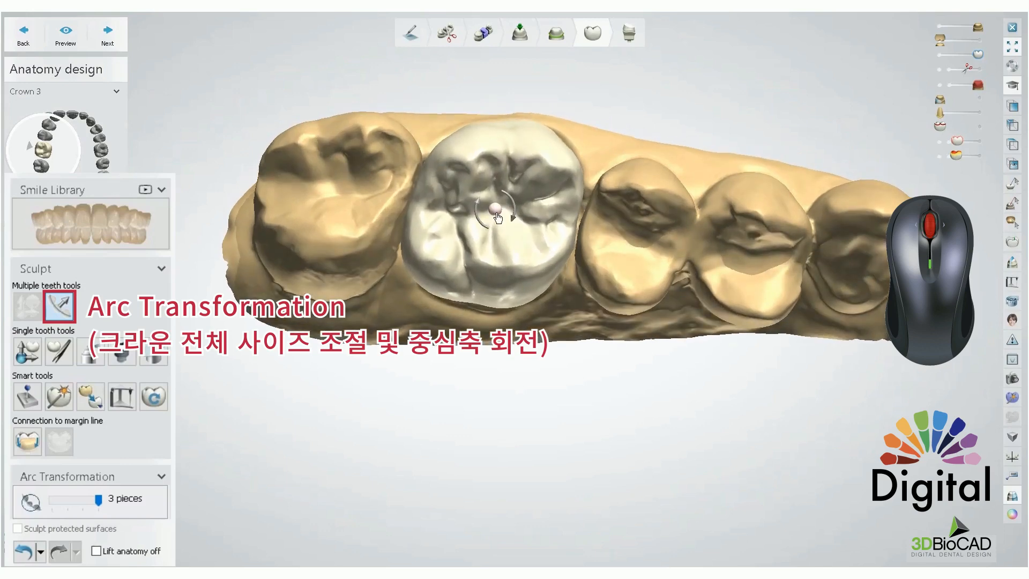
{"action": "scroll", "coordinate": [498, 217], "scroll_direction": "down", "scroll_amount": 3}
{"action": "scroll", "coordinate": [497, 217], "scroll_direction": "down", "scroll_amount": 4}
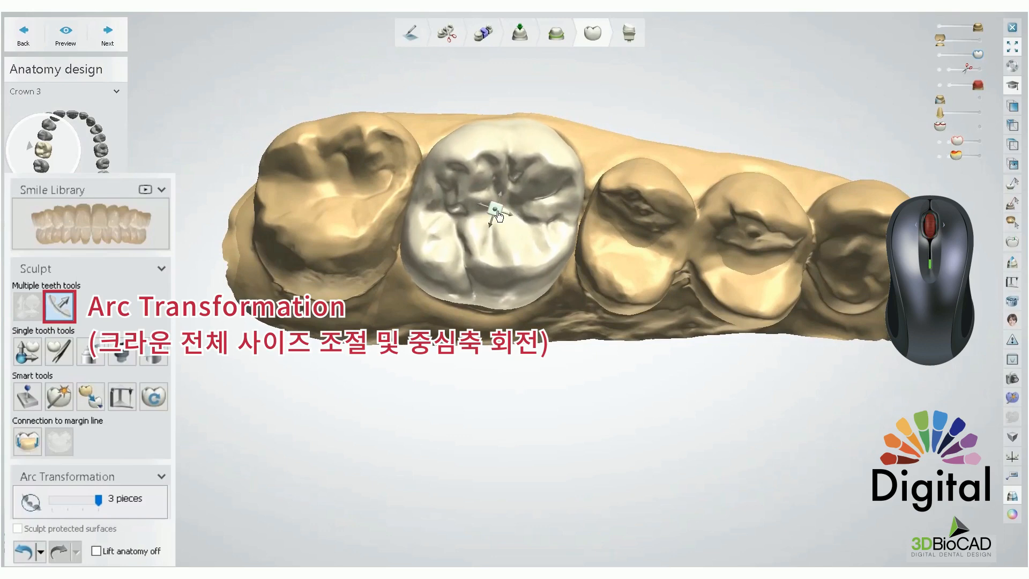
{"action": "scroll", "coordinate": [497, 217], "scroll_direction": "up", "scroll_amount": 4}
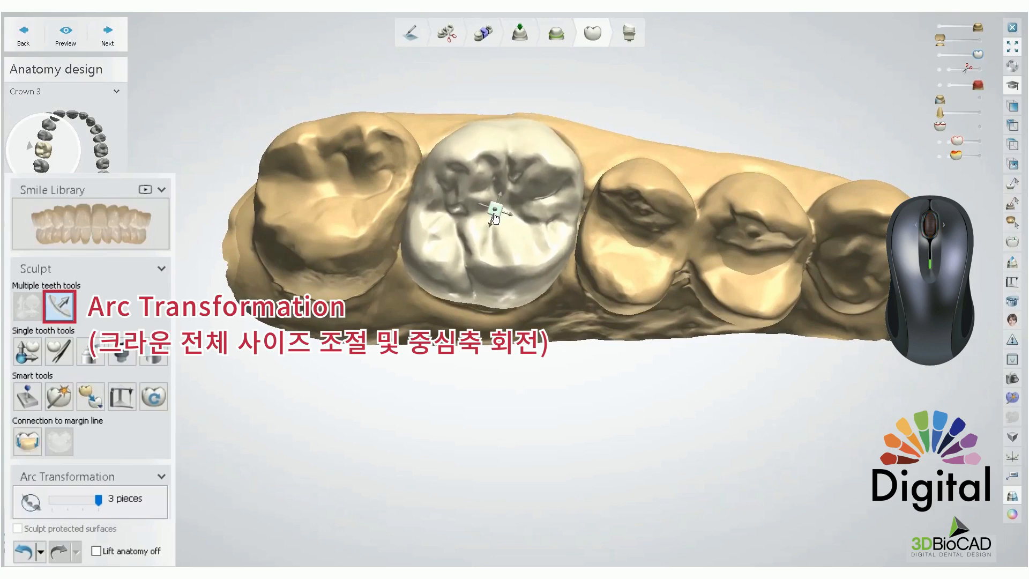
{"action": "scroll", "coordinate": [492, 219], "scroll_direction": "up", "scroll_amount": 1}
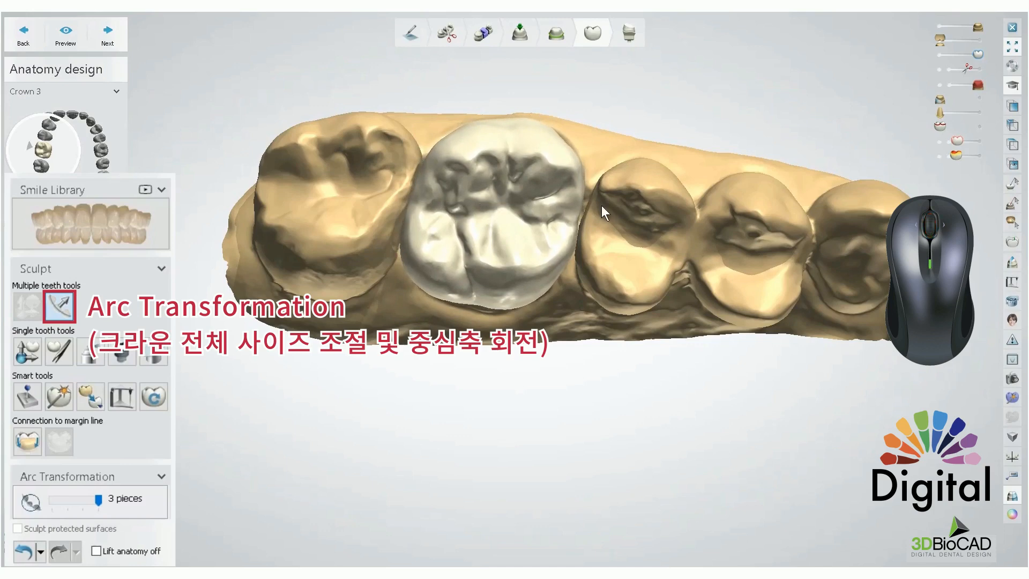
Examine the crown's alignment with the neighbouring teeth from oblique and straight occlusal angles.
{"action": "mouse_move", "coordinate": [601, 206]}
{"action": "right_mouse_down"}
{"action": "mouse_move", "coordinate": [599, 219]}
{"action": "mouse_move", "coordinate": [589, 212]}
{"action": "right_mouse_up"}
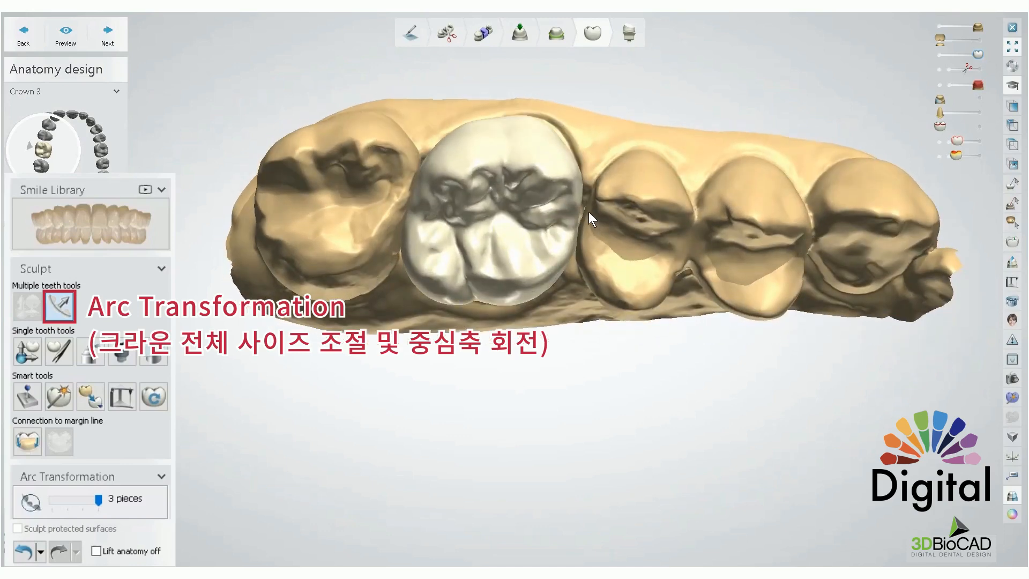
{"action": "mouse_move", "coordinate": [525, 230]}
{"action": "right_click_drag", "start_coordinate": [518, 234], "coordinate": [524, 213]}
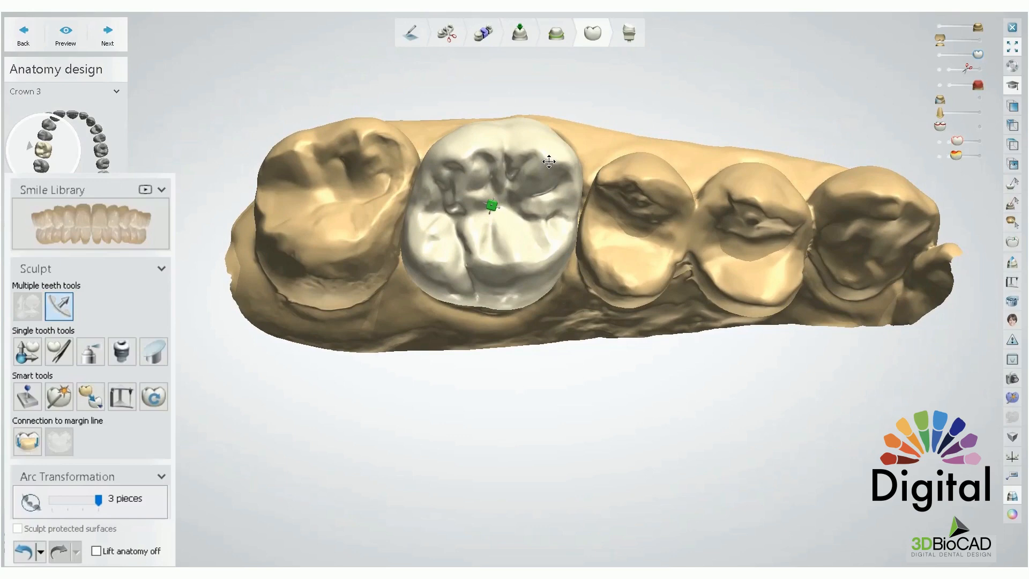
{"action": "left_click_drag", "start_coordinate": [549, 162], "coordinate": [533, 240]}
{"action": "scroll", "coordinate": [525, 235], "scroll_direction": "down", "scroll_amount": 3}
{"action": "scroll", "coordinate": [531, 242], "scroll_direction": "down", "scroll_amount": 2}
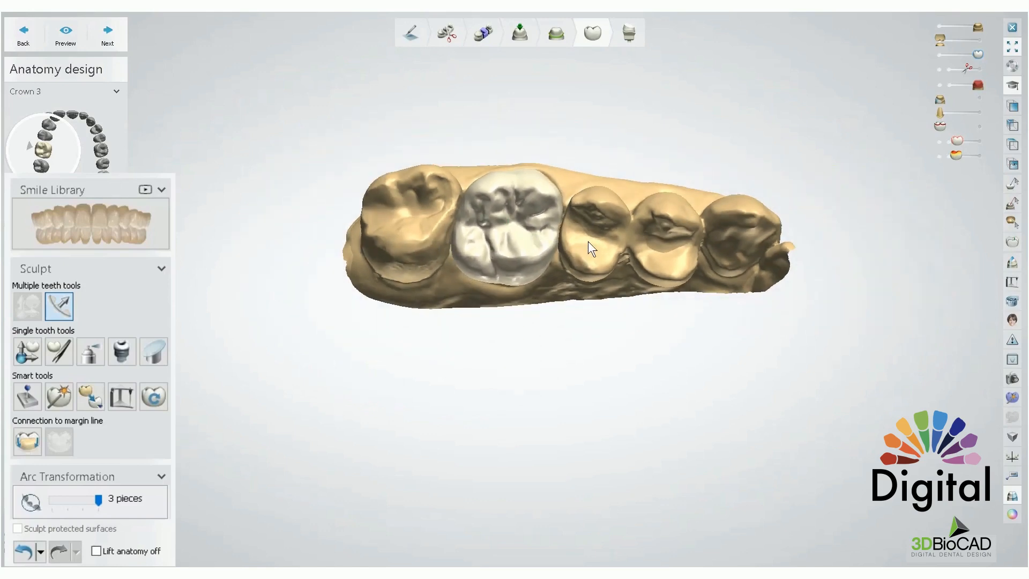
{"action": "mouse_move", "coordinate": [588, 240]}
{"action": "right_mouse_down"}
{"action": "mouse_move", "coordinate": [597, 250]}
{"action": "mouse_move", "coordinate": [578, 240]}
{"action": "mouse_move", "coordinate": [594, 234]}
{"action": "mouse_move", "coordinate": [578, 230]}
{"action": "right_mouse_up"}
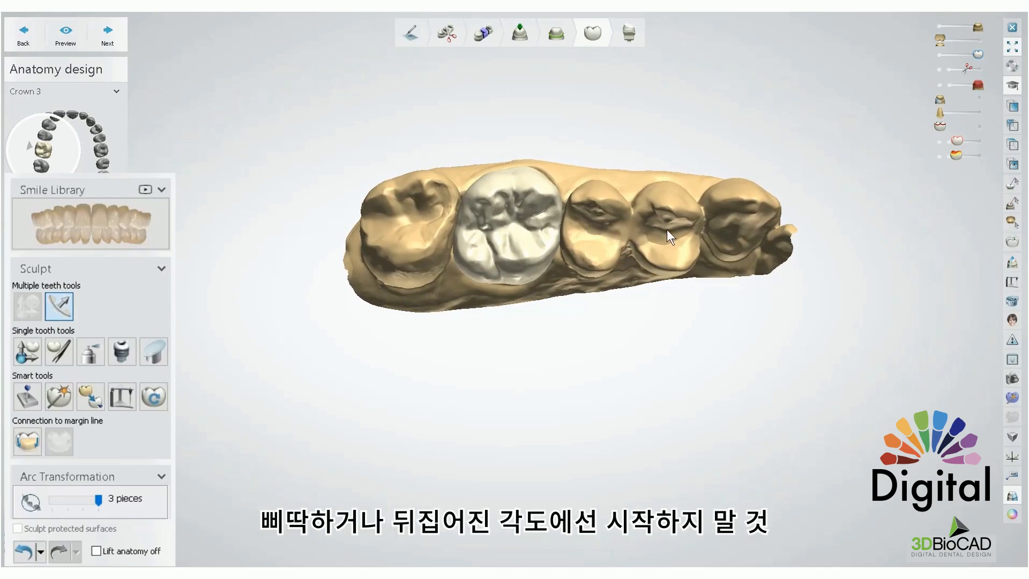
{"action": "right_click_drag", "start_coordinate": [666, 230], "coordinate": [619, 349]}
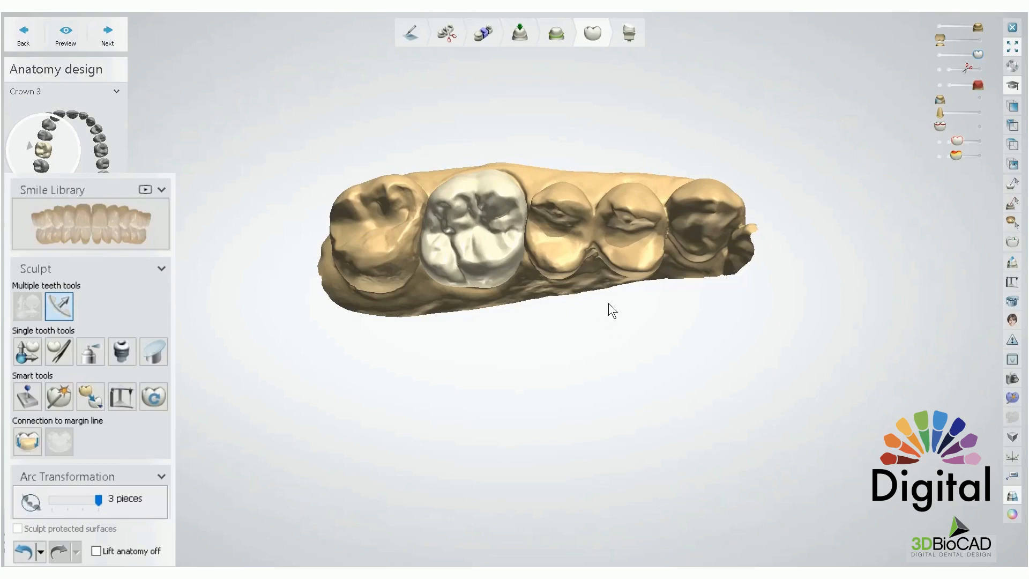
{"action": "right_click_drag", "start_coordinate": [609, 304], "coordinate": [616, 304]}
{"action": "middle_click_drag", "start_coordinate": [613, 304], "coordinate": [636, 308]}
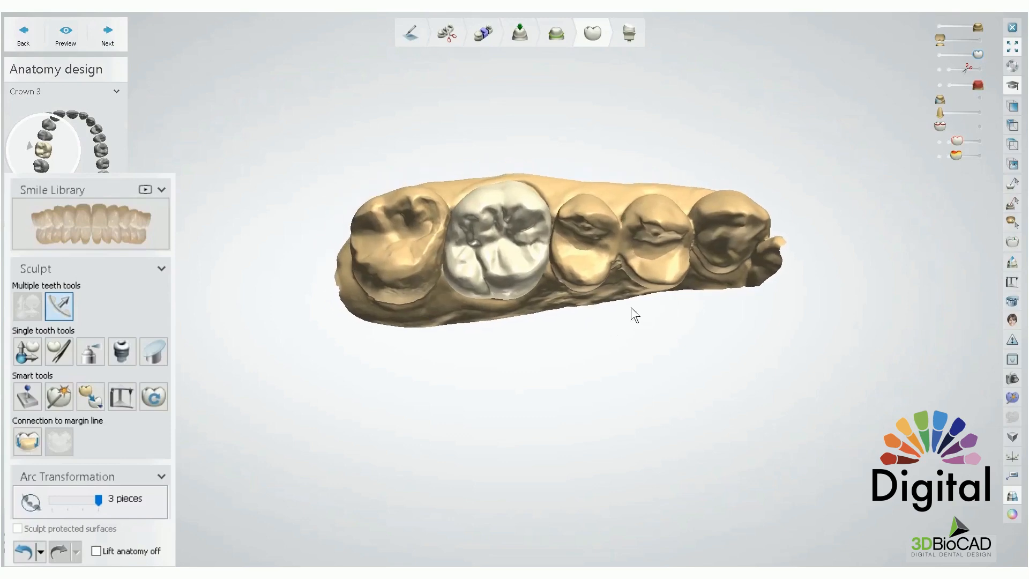
{"action": "right_click_drag", "start_coordinate": [629, 272], "coordinate": [623, 272]}
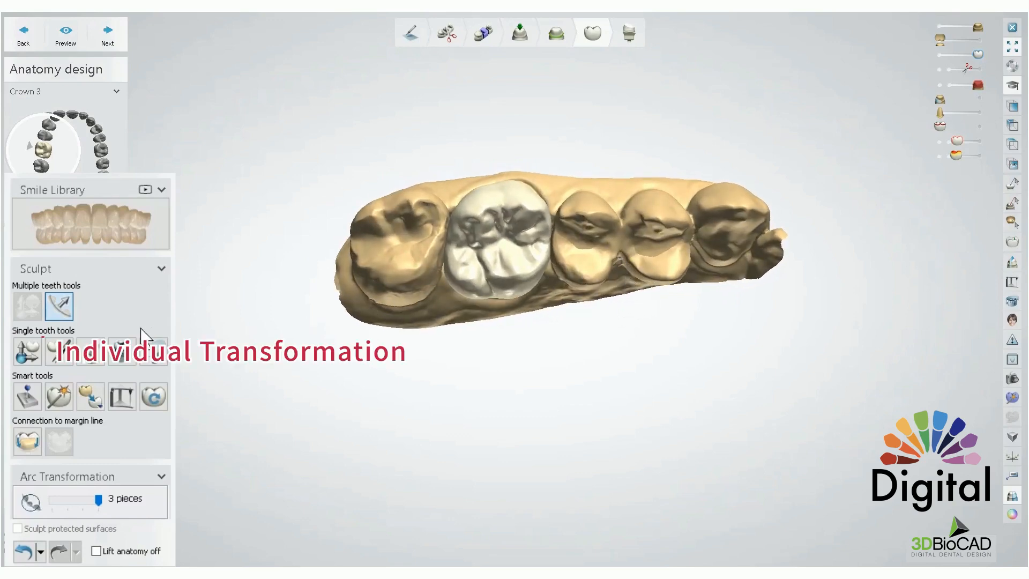
Activate Individual Transformation, try stretching the crown in the buccolingual direction, and undo the deformation.
{"action": "left_click", "coordinate": [32, 357]}
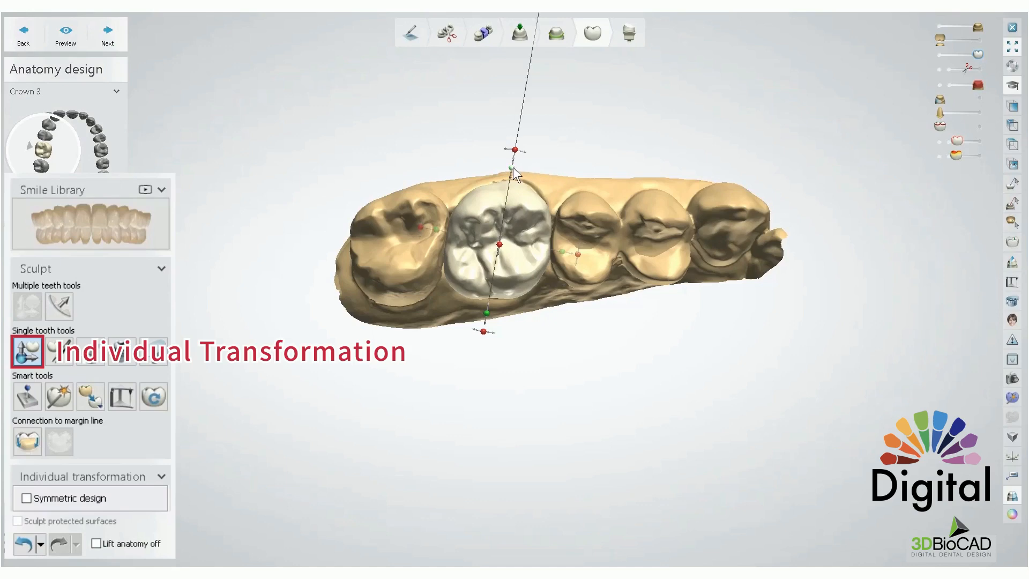
{"action": "left_click_drag", "start_coordinate": [513, 167], "coordinate": [502, 357]}
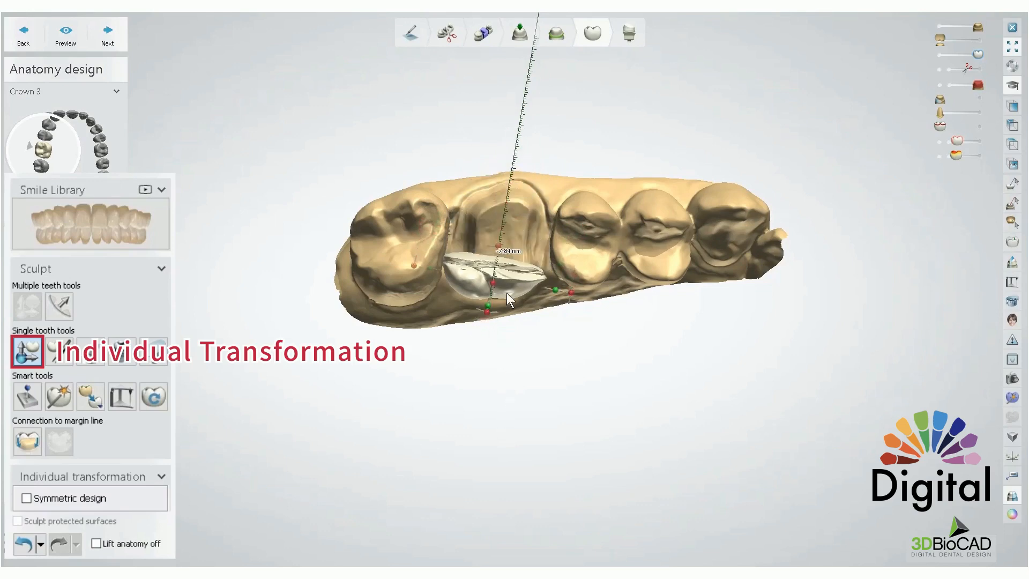
{"action": "left_click_drag", "start_coordinate": [506, 293], "coordinate": [767, 12]}
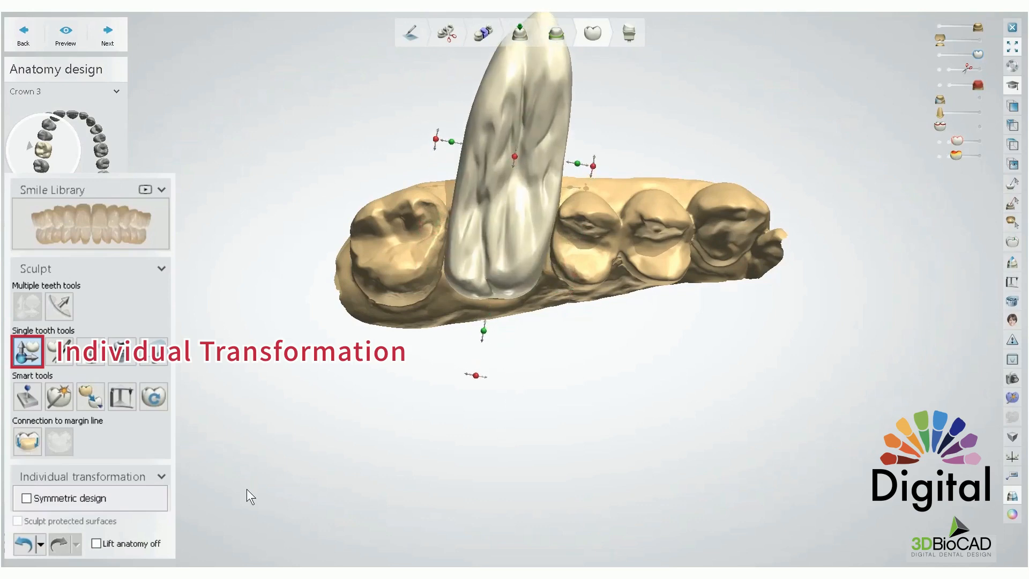
{"action": "left_click", "coordinate": [23, 546]}
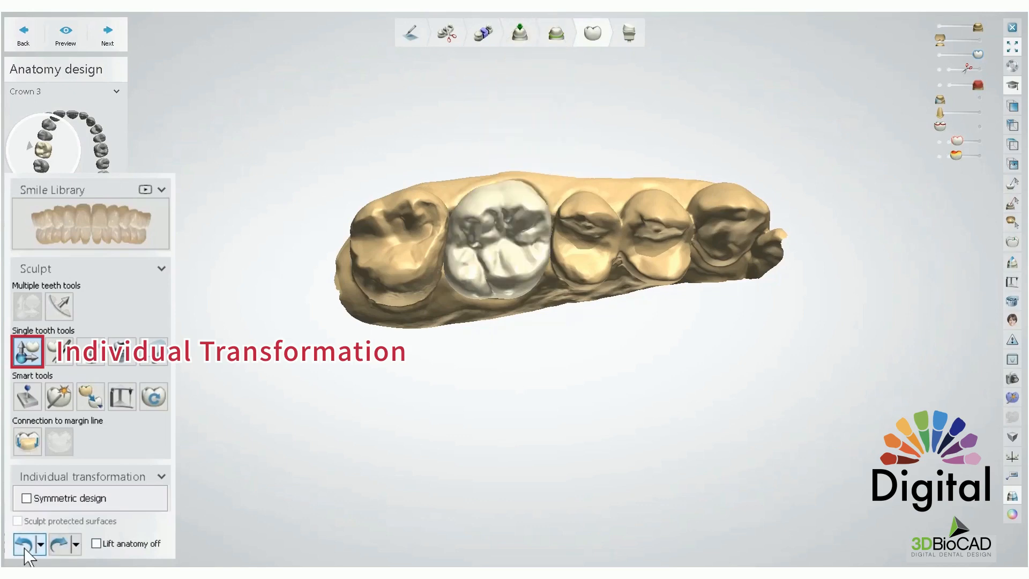
Rotate the crown slightly back and forth with the red rotation points over the two adjacent teeth.
{"action": "scroll", "coordinate": [563, 266], "scroll_direction": "up", "scroll_amount": 4}
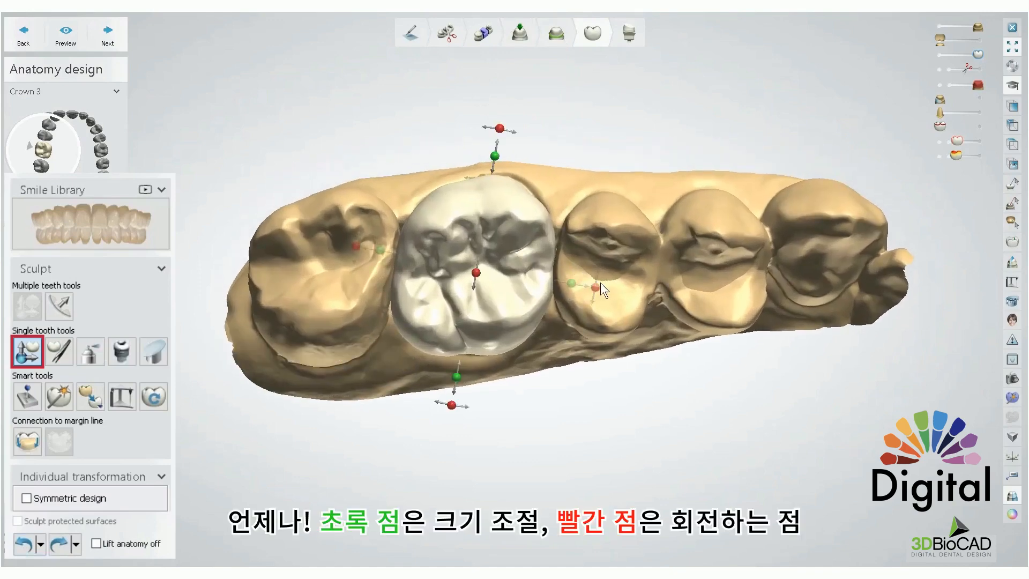
{"action": "mouse_move", "coordinate": [597, 288]}
{"action": "mouse_move", "coordinate": [567, 281]}
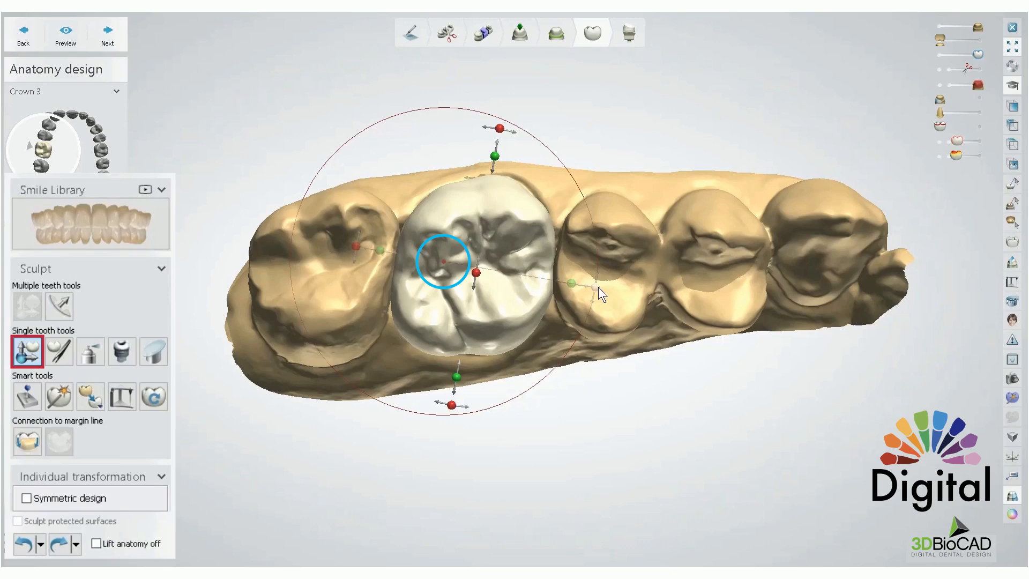
{"action": "mouse_move", "coordinate": [597, 287]}
{"action": "left_mouse_down"}
{"action": "mouse_move", "coordinate": [602, 261]}
{"action": "mouse_move", "coordinate": [597, 297]}
{"action": "mouse_move", "coordinate": [605, 271]}
{"action": "mouse_move", "coordinate": [603, 289]}
{"action": "left_mouse_up"}
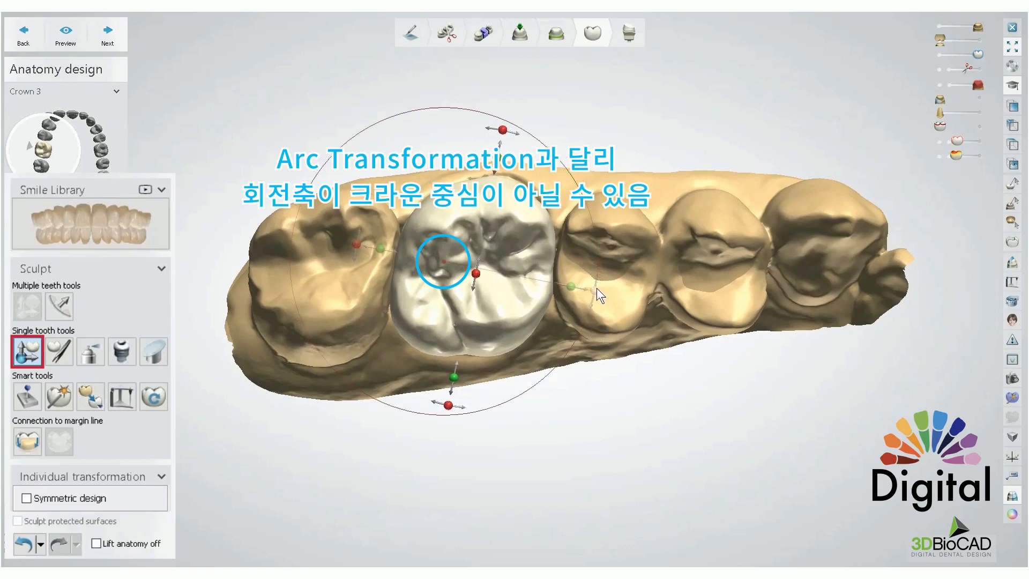
{"action": "left_click_drag", "start_coordinate": [597, 288], "coordinate": [599, 287]}
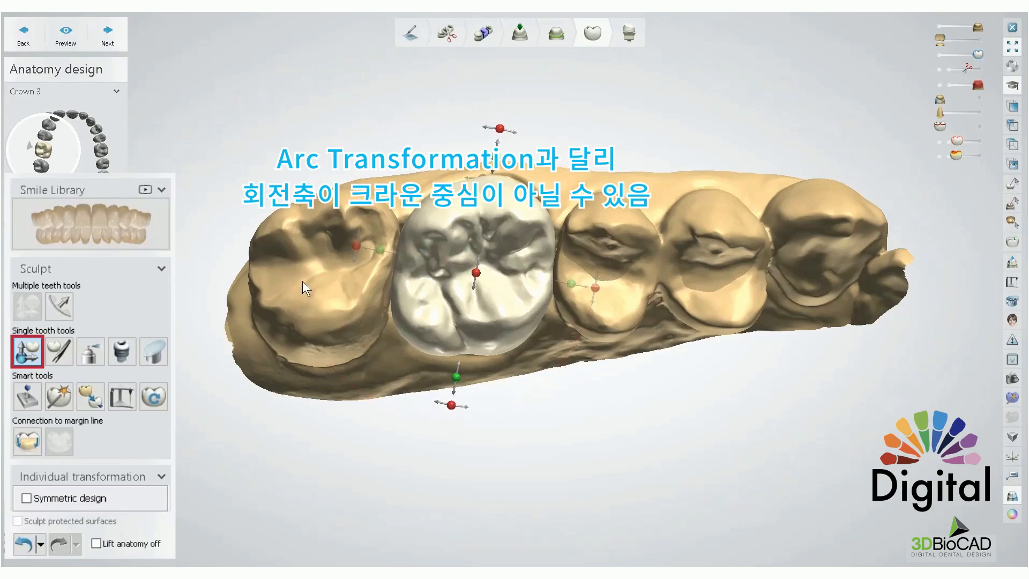
{"action": "mouse_move", "coordinate": [349, 245]}
{"action": "left_mouse_down"}
{"action": "mouse_move", "coordinate": [358, 255]}
{"action": "mouse_move", "coordinate": [355, 243]}
{"action": "left_mouse_up"}
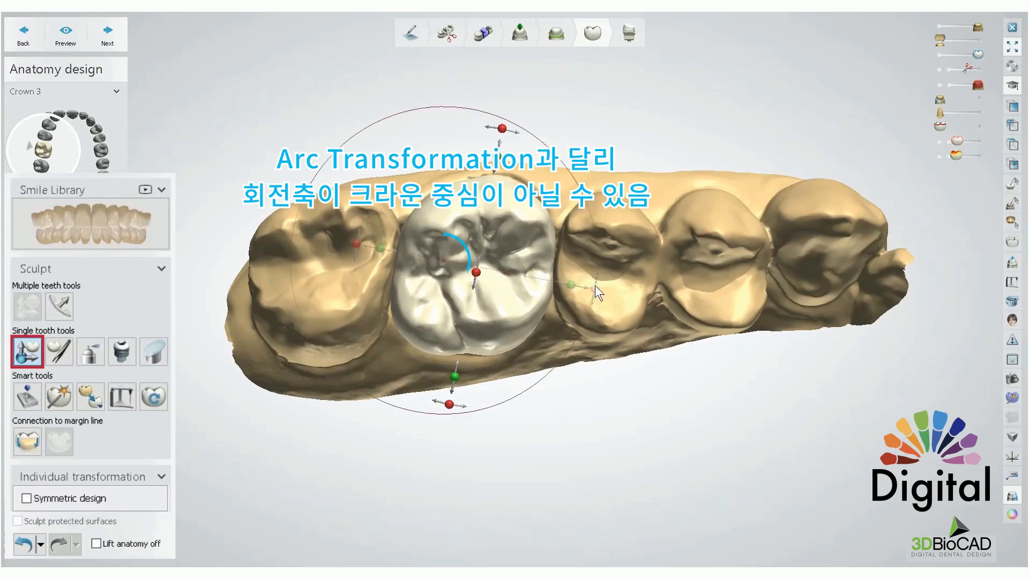
{"action": "left_click_drag", "start_coordinate": [594, 286], "coordinate": [596, 282]}
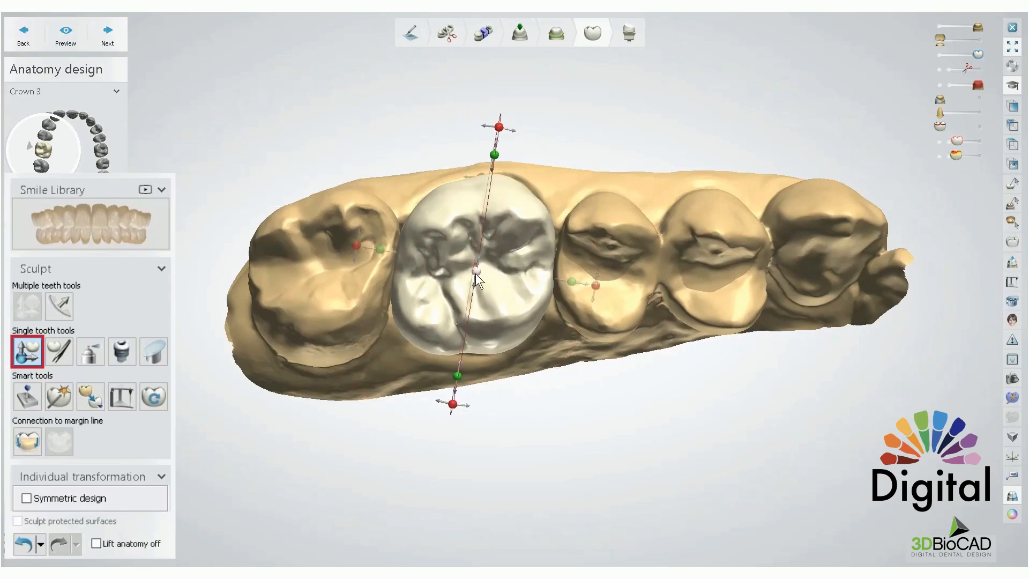
Tilt the crown buccolingually with its central red rotation point, checking its position against the neighbouring teeth.
{"action": "mouse_move", "coordinate": [478, 271]}
{"action": "left_mouse_down"}
{"action": "mouse_move", "coordinate": [487, 242]}
{"action": "mouse_move", "coordinate": [487, 266]}
{"action": "left_mouse_up"}
{"action": "scroll", "coordinate": [580, 253], "scroll_direction": "down", "scroll_amount": 2}
{"action": "right_click_drag", "start_coordinate": [625, 242], "coordinate": [616, 208]}
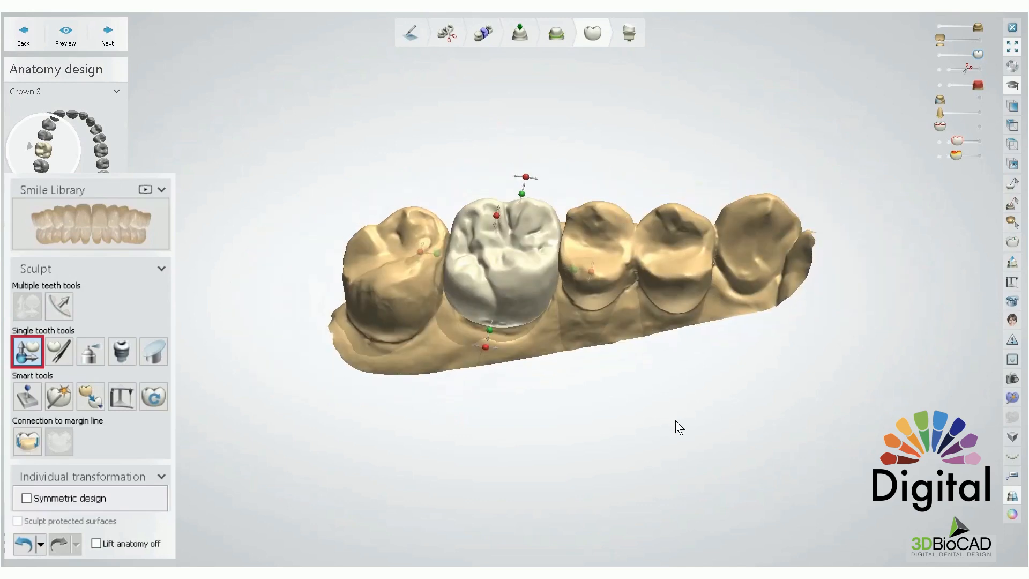
{"action": "right_click_drag", "start_coordinate": [690, 281], "coordinate": [700, 320]}
{"action": "middle_click_drag", "start_coordinate": [699, 320], "coordinate": [659, 307]}
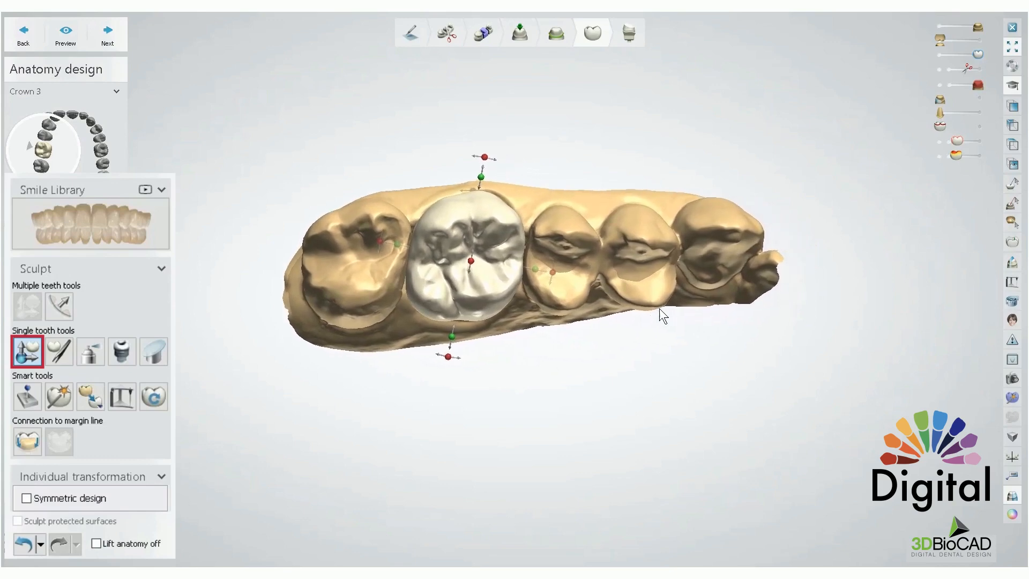
{"action": "scroll", "coordinate": [470, 266], "scroll_direction": "up", "scroll_amount": 2}
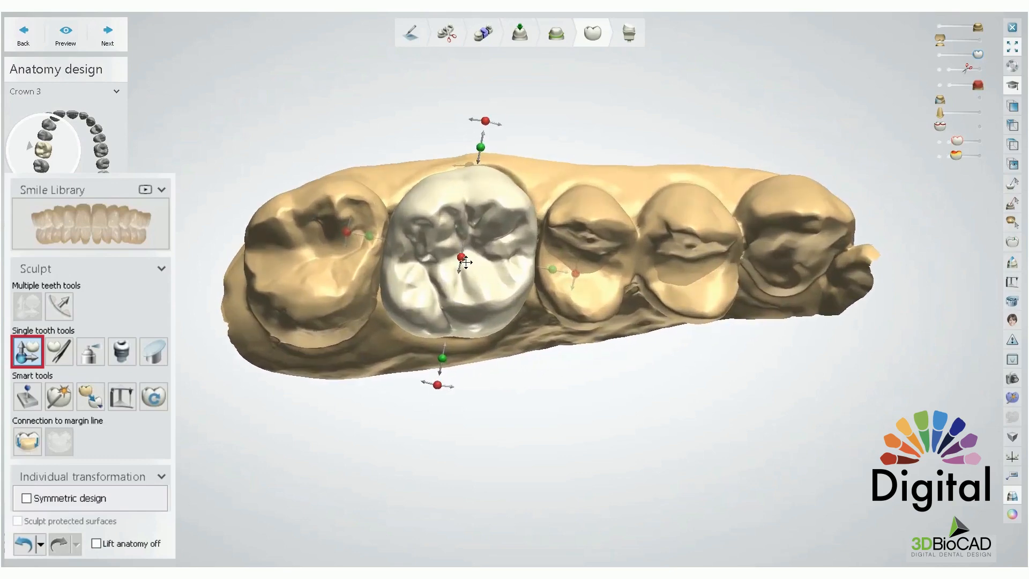
{"action": "left_click_drag", "start_coordinate": [464, 258], "coordinate": [481, 274]}
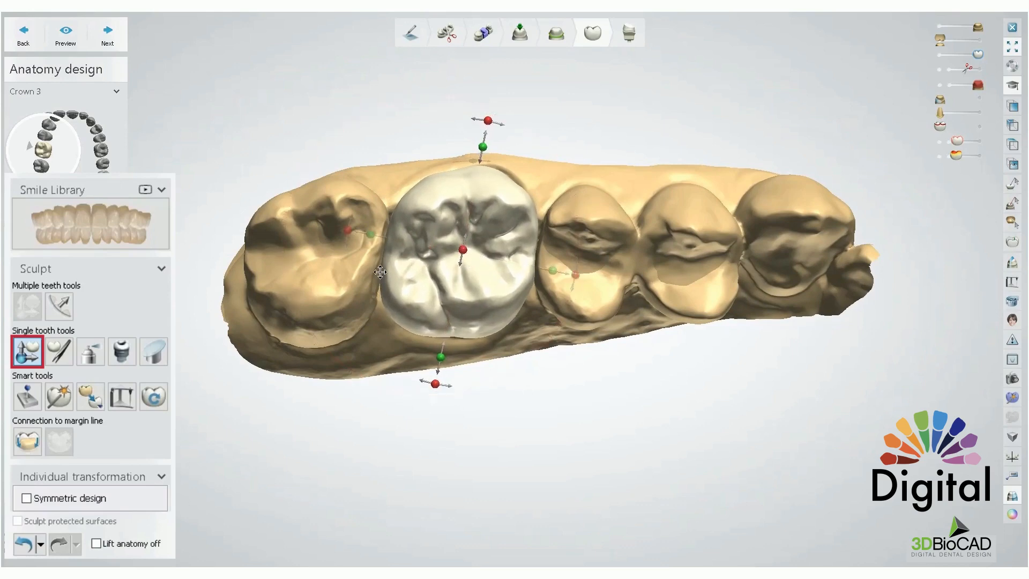
Rotate the crown slightly with the red point over the rear molar and inspect the resulting alignment.
{"action": "left_click_drag", "start_coordinate": [347, 229], "coordinate": [351, 230]}
{"action": "right_click_drag", "start_coordinate": [518, 257], "coordinate": [505, 233]}
{"action": "scroll", "coordinate": [528, 164], "scroll_direction": "down", "scroll_amount": 4}
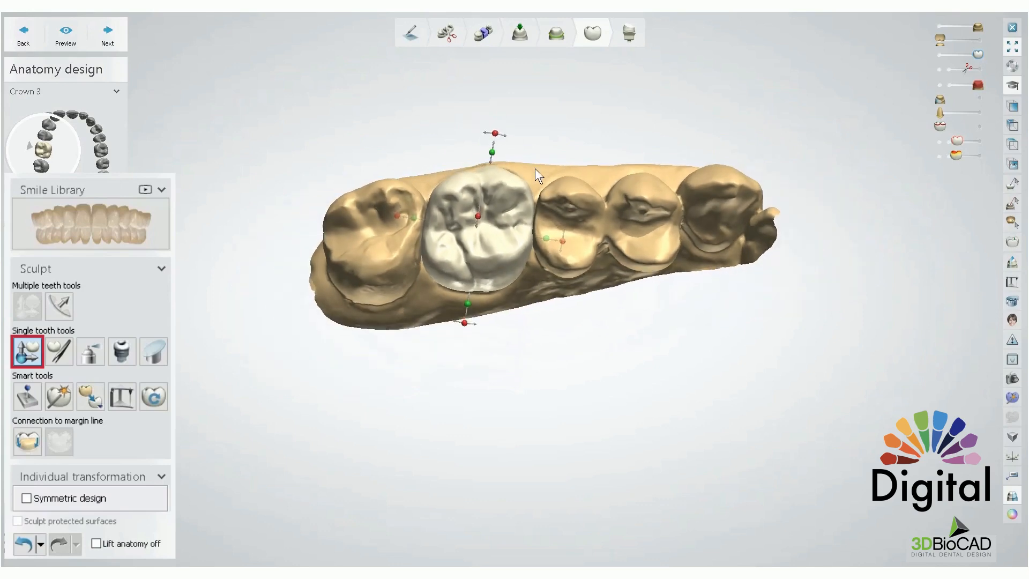
Fine-tune the crown's orientation with the red points over the adjacent premolar and the centre of the occlusal surface.
{"action": "mouse_move", "coordinate": [556, 241]}
{"action": "left_mouse_down"}
{"action": "mouse_move", "coordinate": [562, 261]}
{"action": "mouse_move", "coordinate": [564, 246]}
{"action": "left_mouse_up"}
{"action": "left_click_drag", "start_coordinate": [478, 233], "coordinate": [483, 230]}
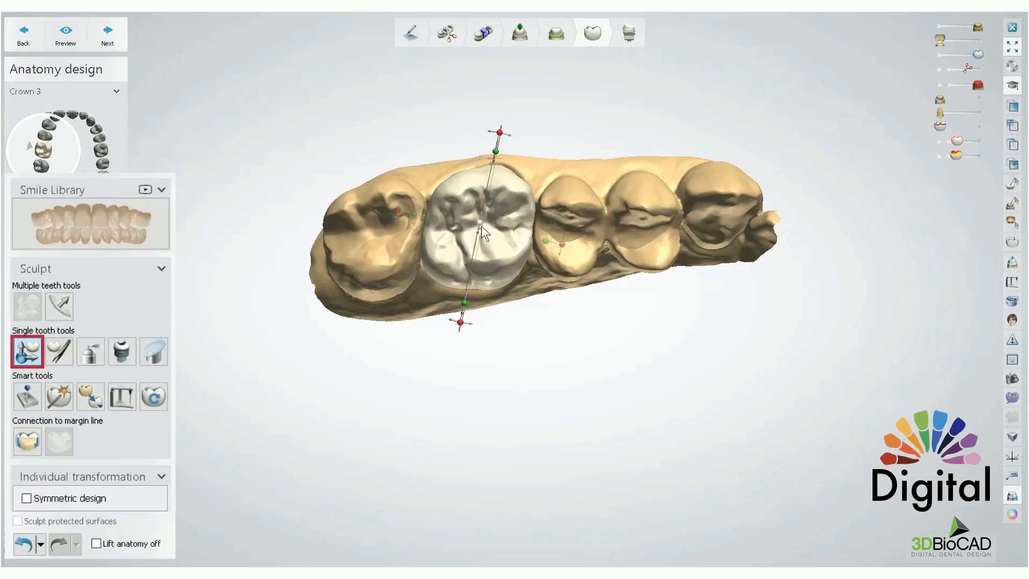
{"action": "left_click_drag", "start_coordinate": [482, 226], "coordinate": [481, 222]}
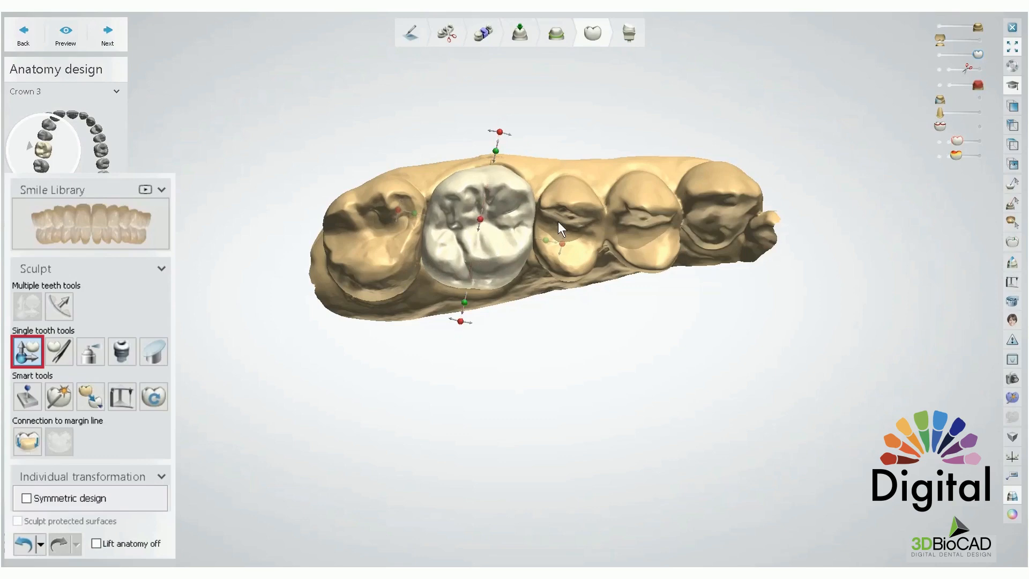
From the buccal side, tilt the crown mesiodistally with its occlusal red point and reposition it between the neighbouring teeth.
{"action": "right_click_drag", "start_coordinate": [574, 203], "coordinate": [593, 247]}
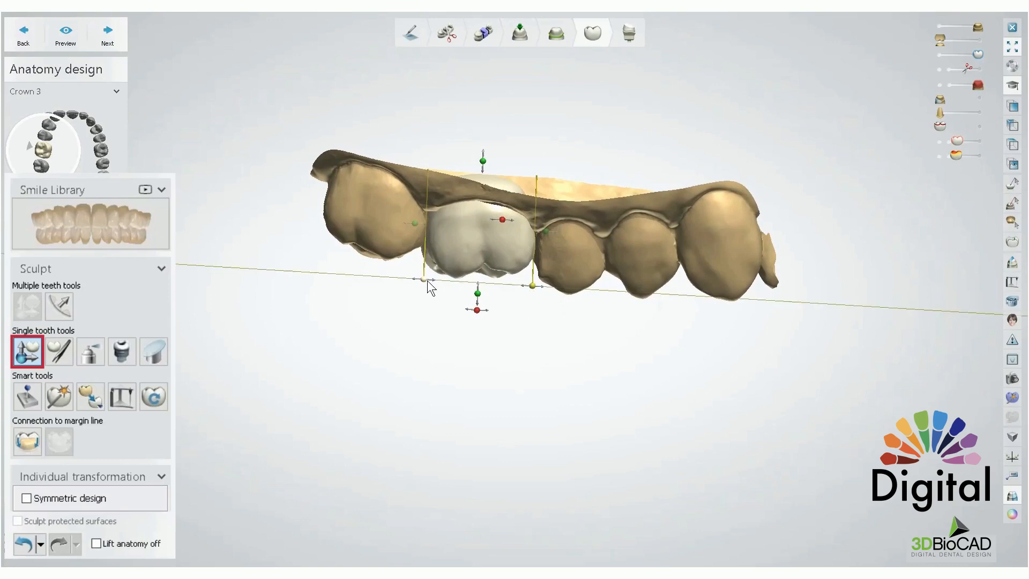
{"action": "right_click_drag", "start_coordinate": [570, 304], "coordinate": [563, 304]}
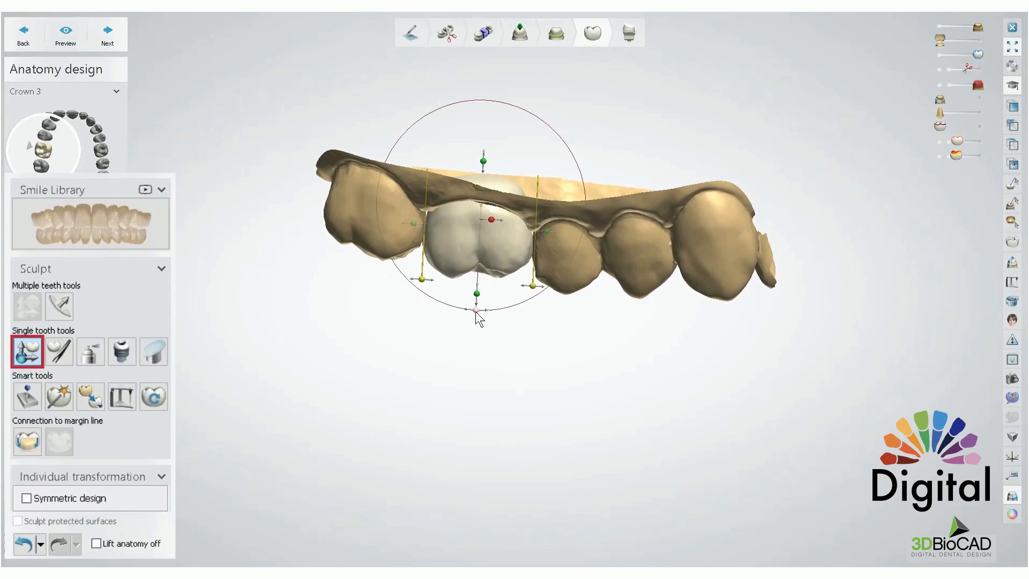
{"action": "left_click_drag", "start_coordinate": [475, 311], "coordinate": [462, 313]}
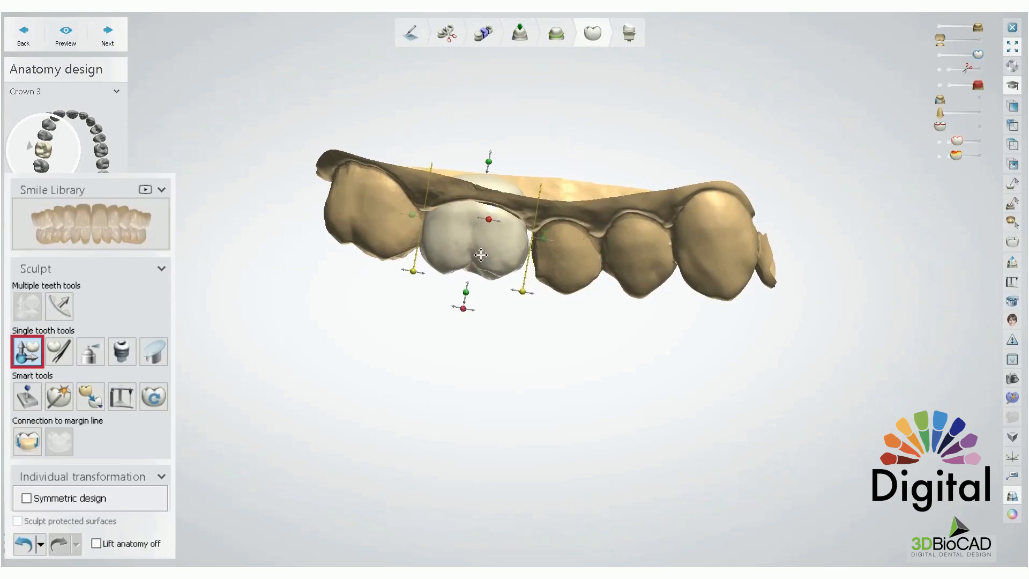
{"action": "left_click_drag", "start_coordinate": [481, 252], "coordinate": [485, 253]}
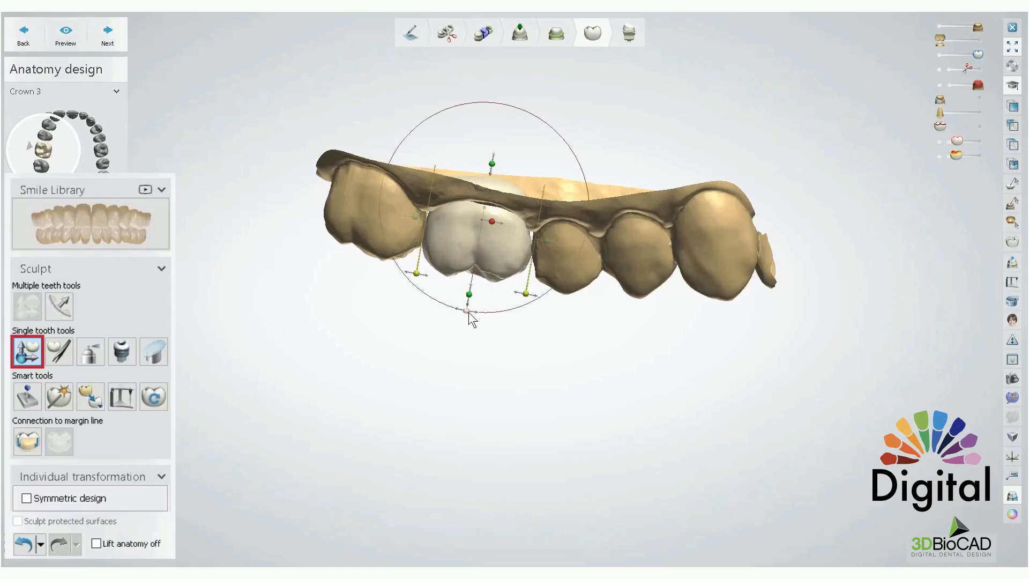
{"action": "left_click_drag", "start_coordinate": [469, 312], "coordinate": [464, 311]}
{"action": "left_click_drag", "start_coordinate": [484, 260], "coordinate": [487, 262]}
{"action": "left_click_drag", "start_coordinate": [463, 311], "coordinate": [461, 311]}
{"action": "mouse_move", "coordinate": [584, 242]}
{"action": "right_mouse_down"}
{"action": "mouse_move", "coordinate": [565, 250]}
{"action": "mouse_move", "coordinate": [578, 246]}
{"action": "right_mouse_up"}
{"action": "left_click_drag", "start_coordinate": [482, 252], "coordinate": [483, 256]}
Adjust the crown's mesial surface with the green point and widen its occlusal part outward with both yellow points.
{"action": "right_click_drag", "start_coordinate": [493, 302], "coordinate": [561, 269]}
{"action": "scroll", "coordinate": [490, 302], "scroll_direction": "up", "scroll_amount": 3}
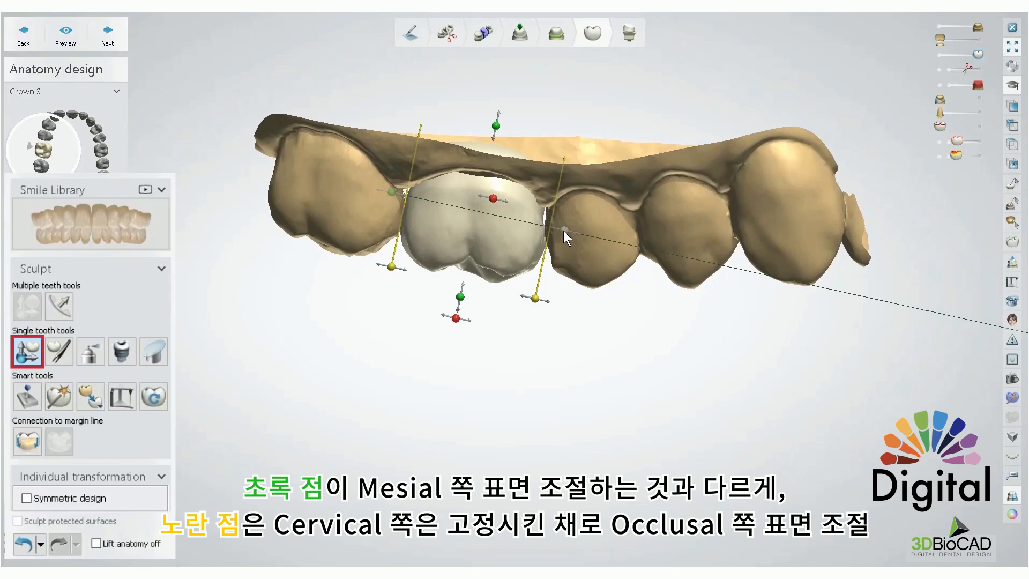
{"action": "mouse_move", "coordinate": [564, 230]}
{"action": "left_mouse_down"}
{"action": "mouse_move", "coordinate": [538, 229]}
{"action": "mouse_move", "coordinate": [561, 222]}
{"action": "left_mouse_up"}
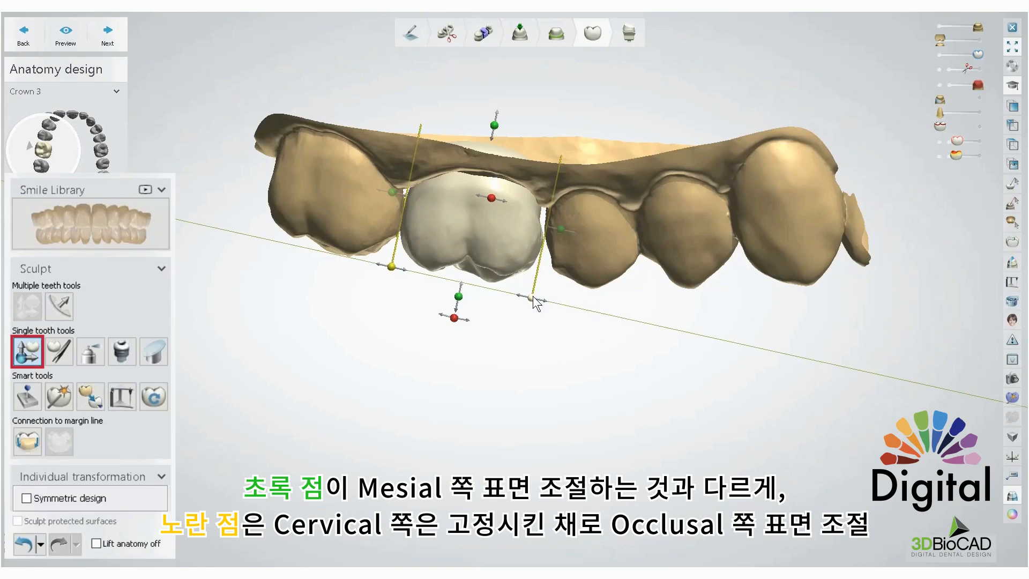
{"action": "left_click_drag", "start_coordinate": [531, 297], "coordinate": [541, 297]}
{"action": "left_click_drag", "start_coordinate": [391, 268], "coordinate": [388, 268]}
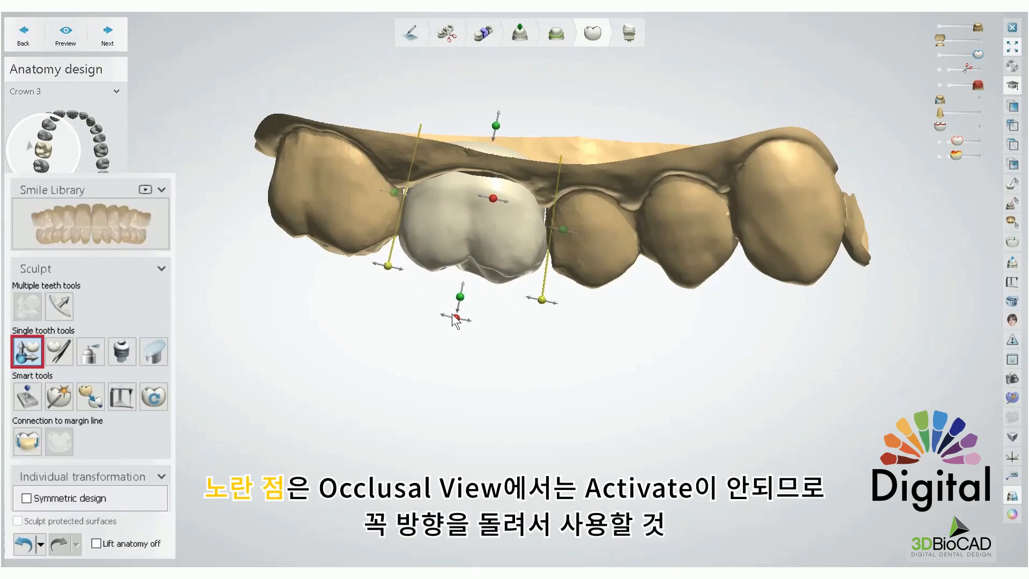
Return to the occlusal view and refine the crown's buccolingual tilt with the central red point.
{"action": "right_click_drag", "start_coordinate": [501, 356], "coordinate": [570, 236]}
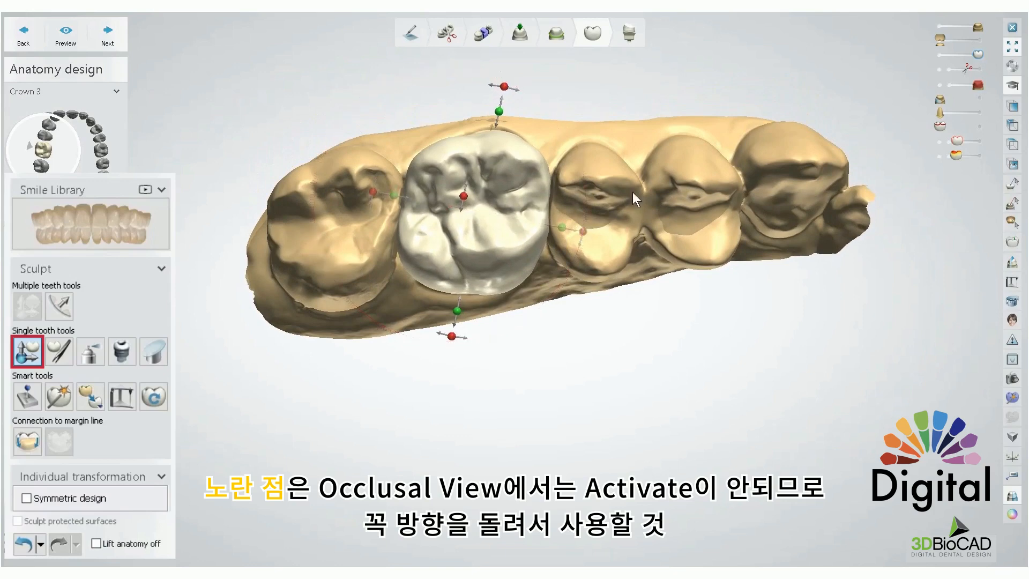
{"action": "right_click_drag", "start_coordinate": [632, 192], "coordinate": [565, 209]}
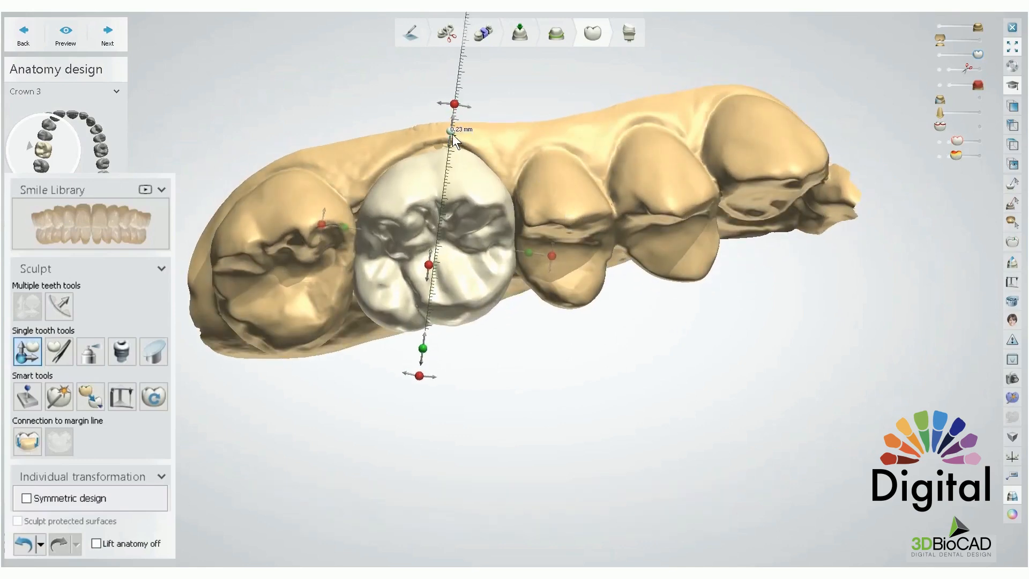
{"action": "scroll", "coordinate": [525, 211], "scroll_direction": "down", "scroll_amount": 2}
{"action": "mouse_move", "coordinate": [525, 210]}
{"action": "right_mouse_down"}
{"action": "mouse_move", "coordinate": [522, 195]}
{"action": "mouse_move", "coordinate": [522, 207]}
{"action": "right_mouse_up"}
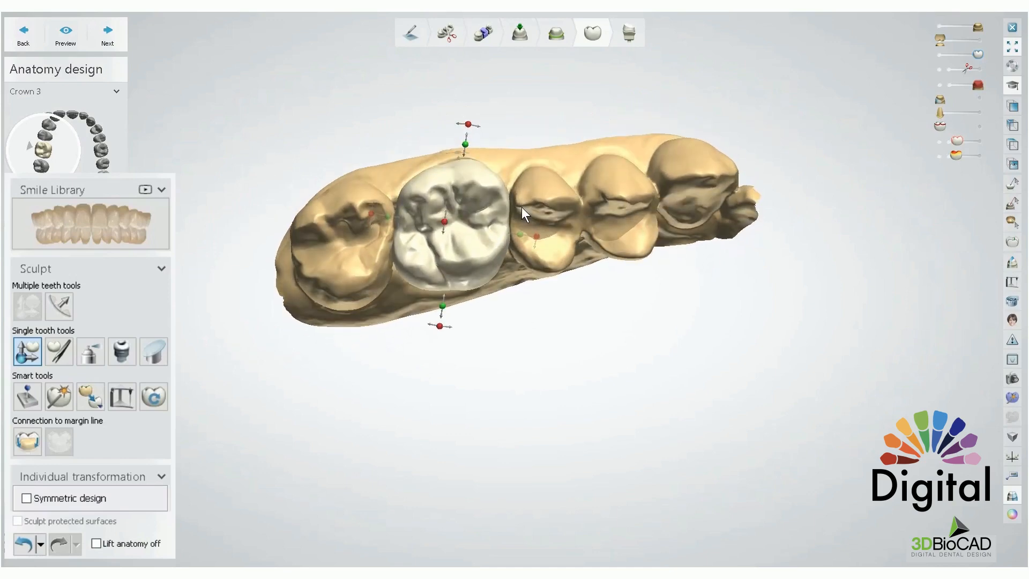
{"action": "left_click_drag", "start_coordinate": [445, 221], "coordinate": [444, 229]}
Turn to the buccal side and display the opposing jaw and the outlines where the crown intersects it.
{"action": "right_click_drag", "start_coordinate": [548, 228], "coordinate": [564, 311]}
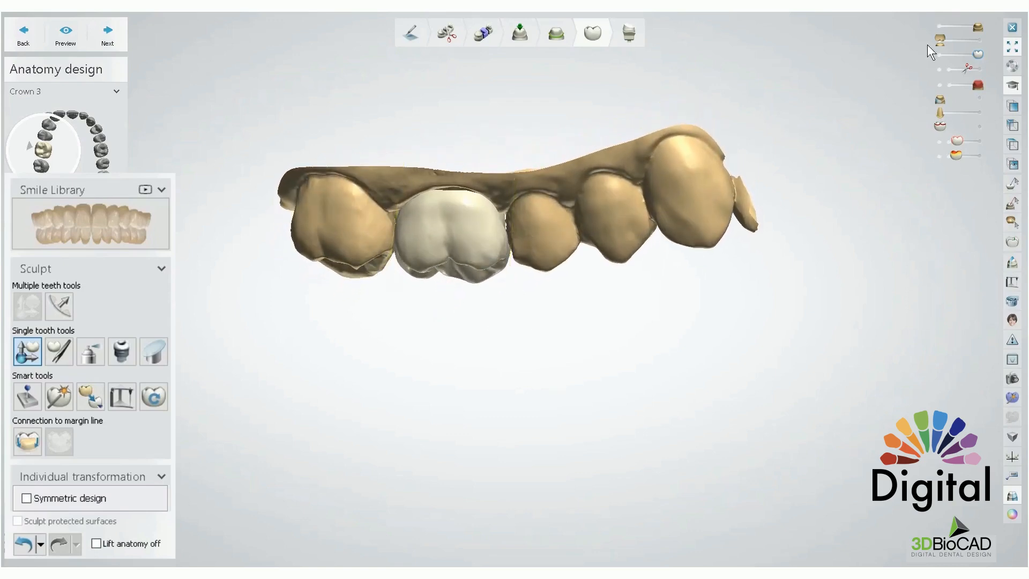
{"action": "left_click_drag", "start_coordinate": [937, 40], "coordinate": [995, 38]}
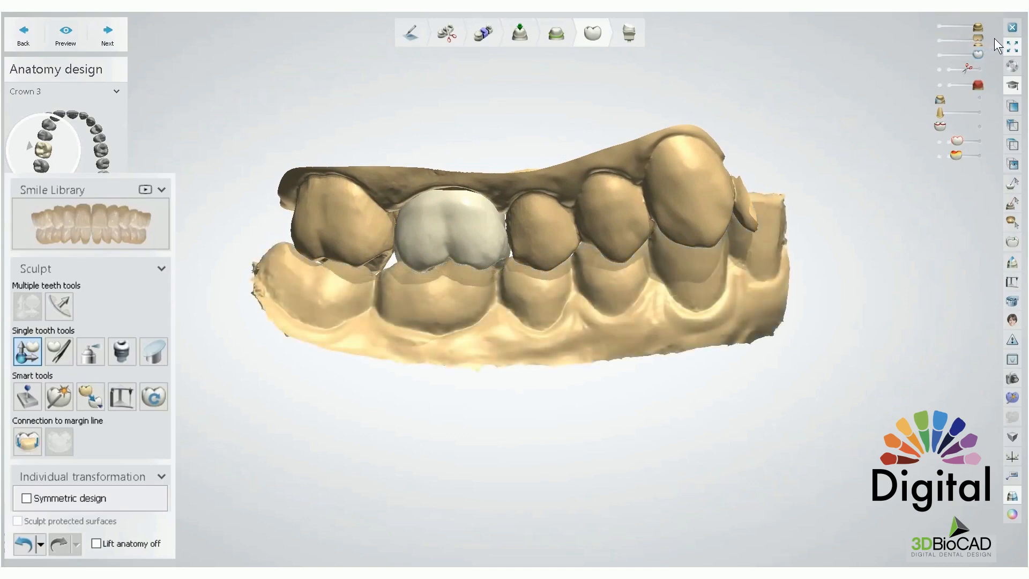
{"action": "left_click", "coordinate": [980, 126]}
Examine how the crown's cusps meet the opposing molar, from the buccal side and the occlusal surface.
{"action": "mouse_move", "coordinate": [610, 227]}
{"action": "right_mouse_down"}
{"action": "mouse_move", "coordinate": [599, 208]}
{"action": "mouse_move", "coordinate": [600, 127]}
{"action": "mouse_move", "coordinate": [603, 207]}
{"action": "right_mouse_up"}
{"action": "scroll", "coordinate": [405, 289], "scroll_direction": "up", "scroll_amount": 5}
{"action": "scroll", "coordinate": [477, 266], "scroll_direction": "down", "scroll_amount": 3}
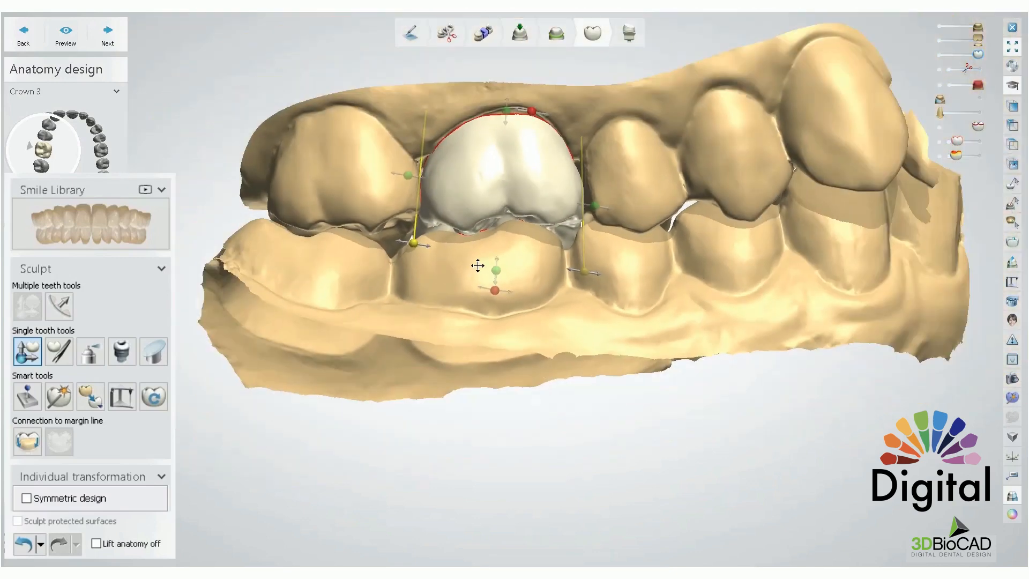
{"action": "right_click_drag", "start_coordinate": [478, 266], "coordinate": [480, 254]}
{"action": "scroll", "coordinate": [494, 237], "scroll_direction": "up", "scroll_amount": 2}
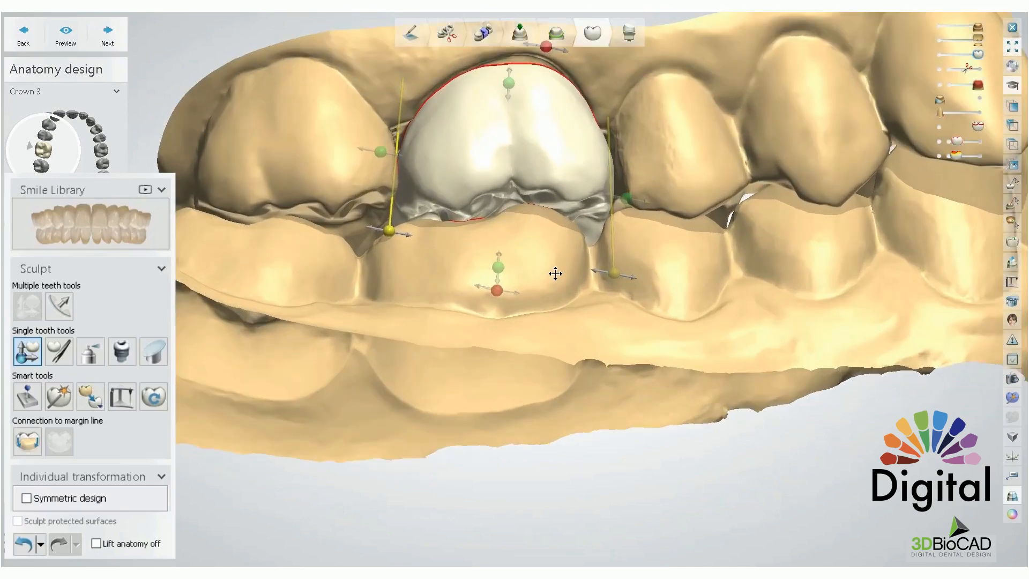
{"action": "mouse_move", "coordinate": [555, 273]}
{"action": "right_mouse_down"}
{"action": "mouse_move", "coordinate": [555, 264]}
{"action": "mouse_move", "coordinate": [562, 279]}
{"action": "right_mouse_up"}
{"action": "scroll", "coordinate": [511, 211], "scroll_direction": "up", "scroll_amount": 2}
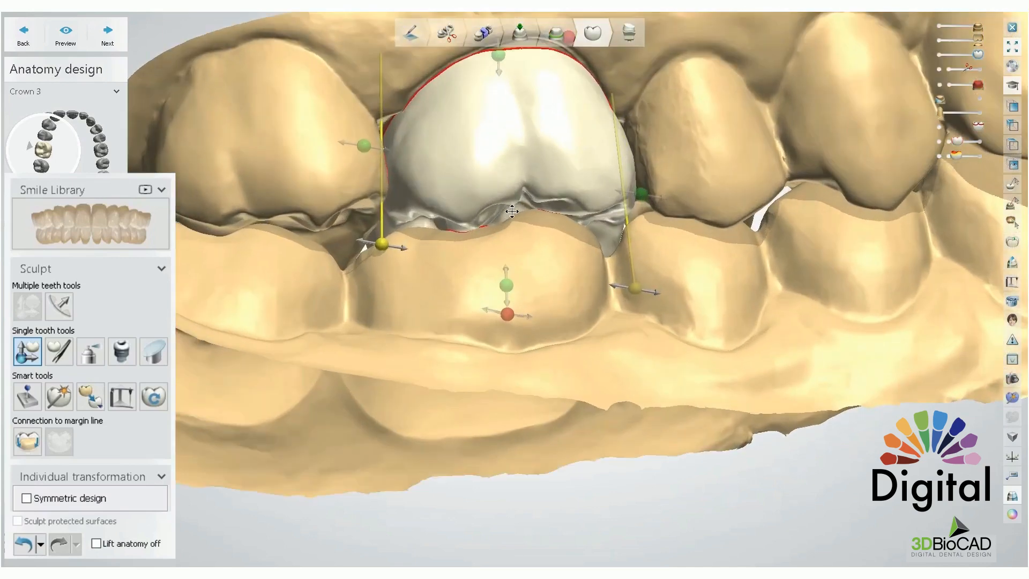
{"action": "right_click_drag", "start_coordinate": [512, 211], "coordinate": [465, 255]}
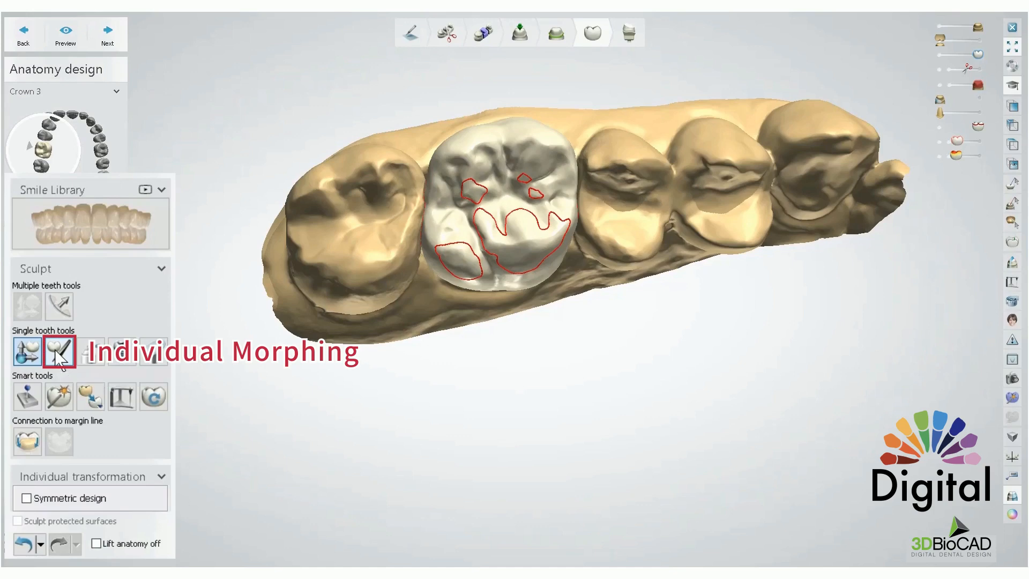
Activate Individual Morphing with a 2.17 mm radius and reshape the height of the crown's far-side cusp near the rear molar.
{"action": "left_click", "coordinate": [59, 354]}
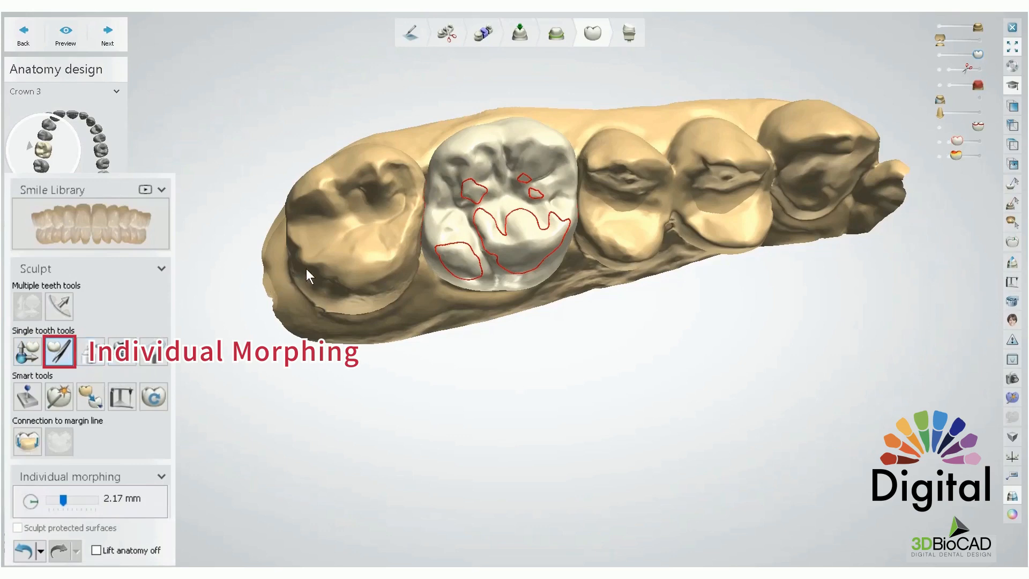
{"action": "mouse_move", "coordinate": [425, 230]}
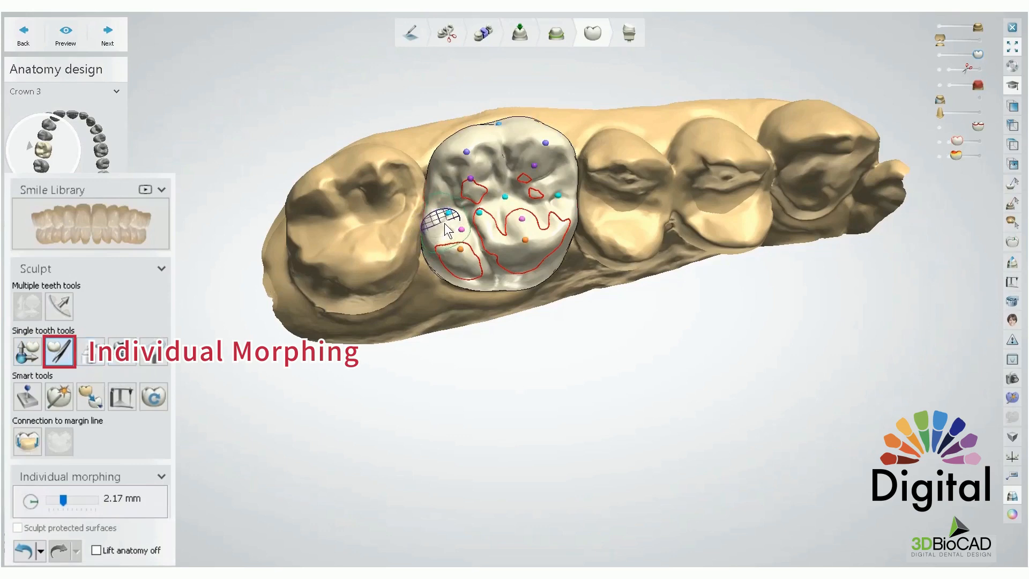
{"action": "scroll", "coordinate": [504, 204], "scroll_direction": "up", "scroll_amount": 3}
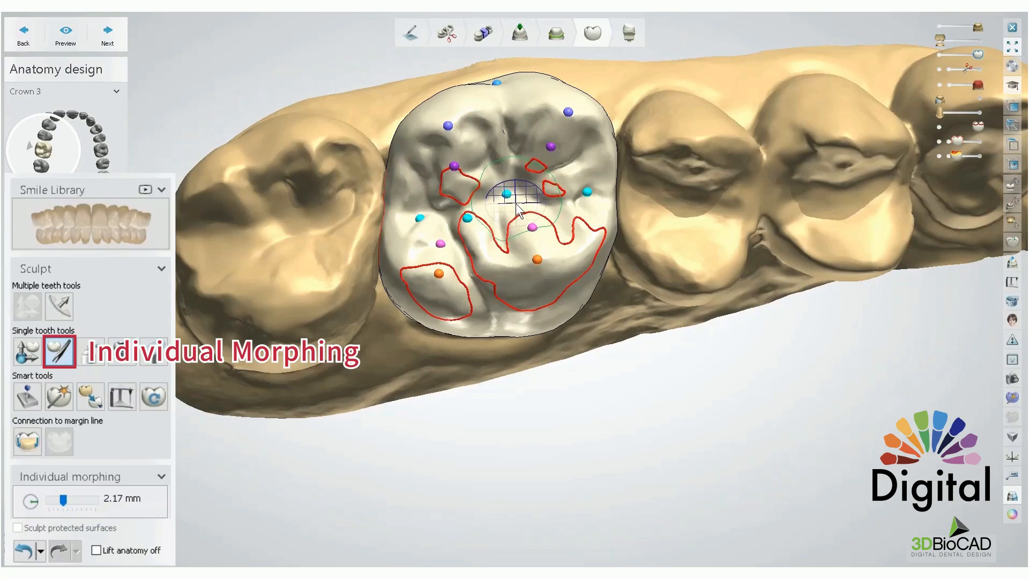
{"action": "middle_click_drag", "start_coordinate": [516, 204], "coordinate": [535, 240]}
{"action": "right_click_drag", "start_coordinate": [519, 228], "coordinate": [516, 171]}
{"action": "middle_click_drag", "start_coordinate": [501, 149], "coordinate": [497, 166]}
{"action": "scroll", "coordinate": [486, 159], "scroll_direction": "up", "scroll_amount": 1}
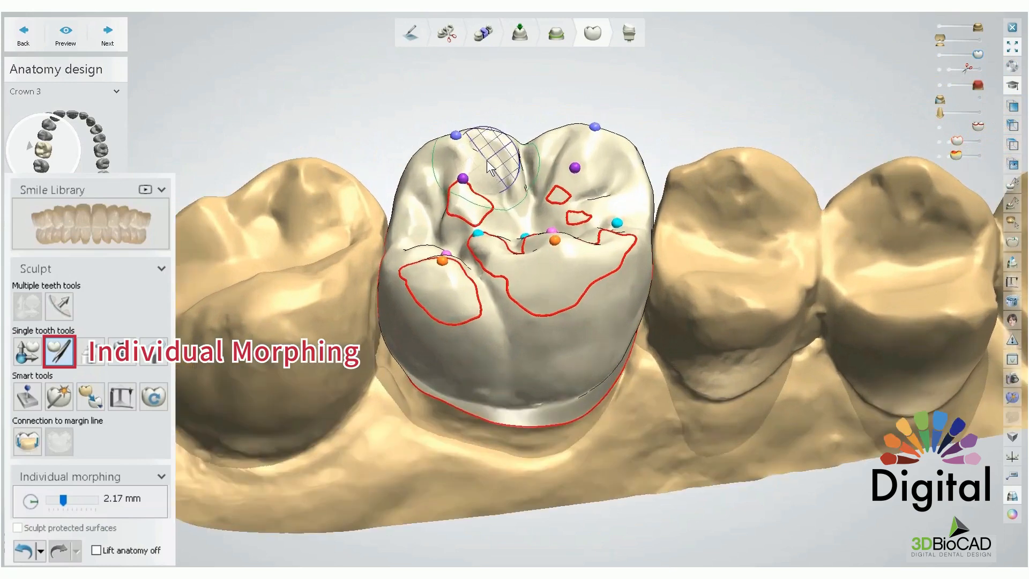
{"action": "left_click_drag", "start_coordinate": [487, 165], "coordinate": [489, 146]}
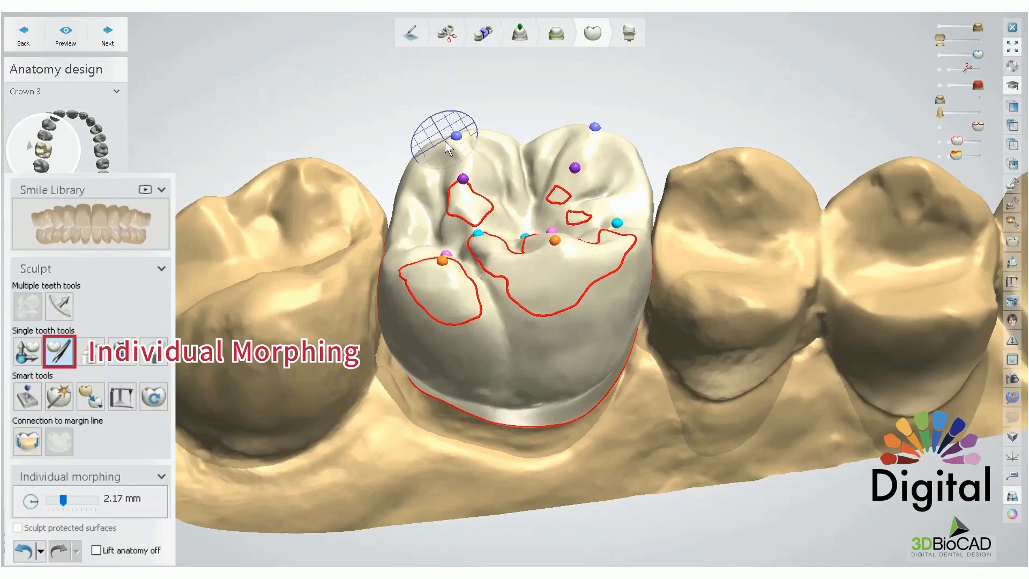
{"action": "mouse_move", "coordinate": [445, 140]}
{"action": "left_mouse_down"}
{"action": "mouse_move", "coordinate": [424, 106]}
{"action": "mouse_move", "coordinate": [442, 146]}
{"action": "left_mouse_up"}
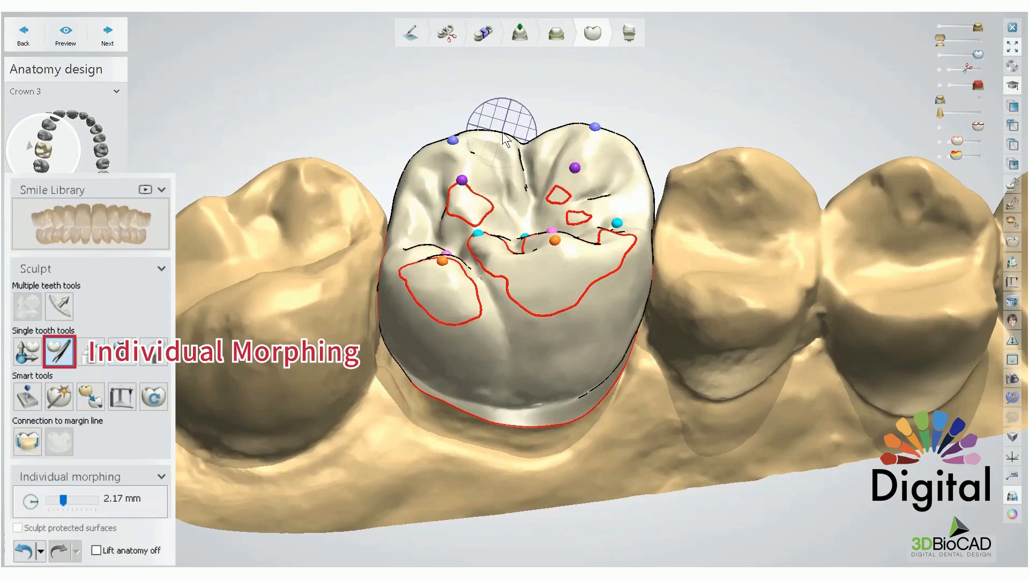
Try pushing the crown's outer edge inward beside the rear cusp from the occlusal view, and undo the deformation.
{"action": "right_click_drag", "start_coordinate": [500, 95], "coordinate": [500, 134]}
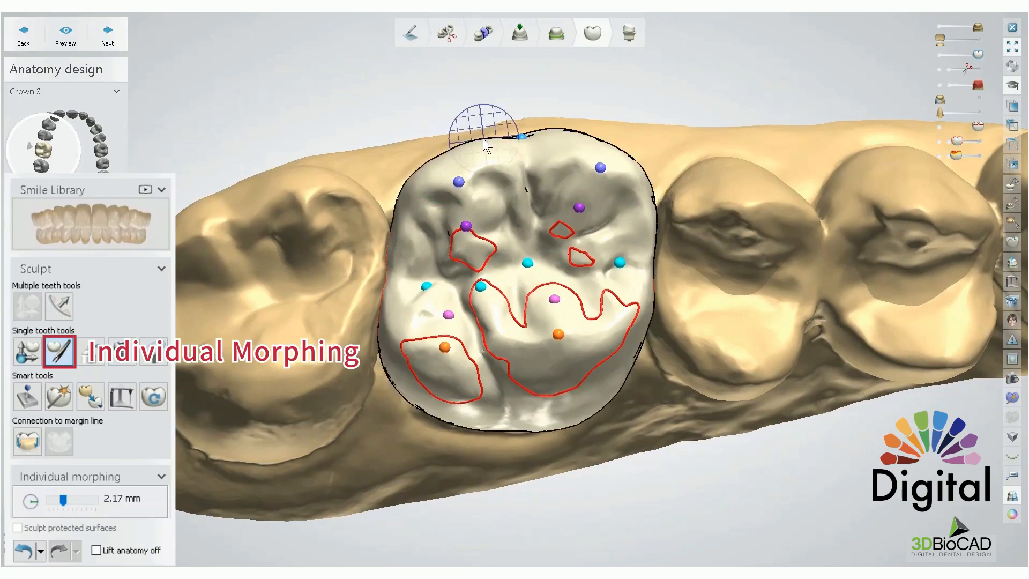
{"action": "left_click_drag", "start_coordinate": [483, 140], "coordinate": [483, 167]}
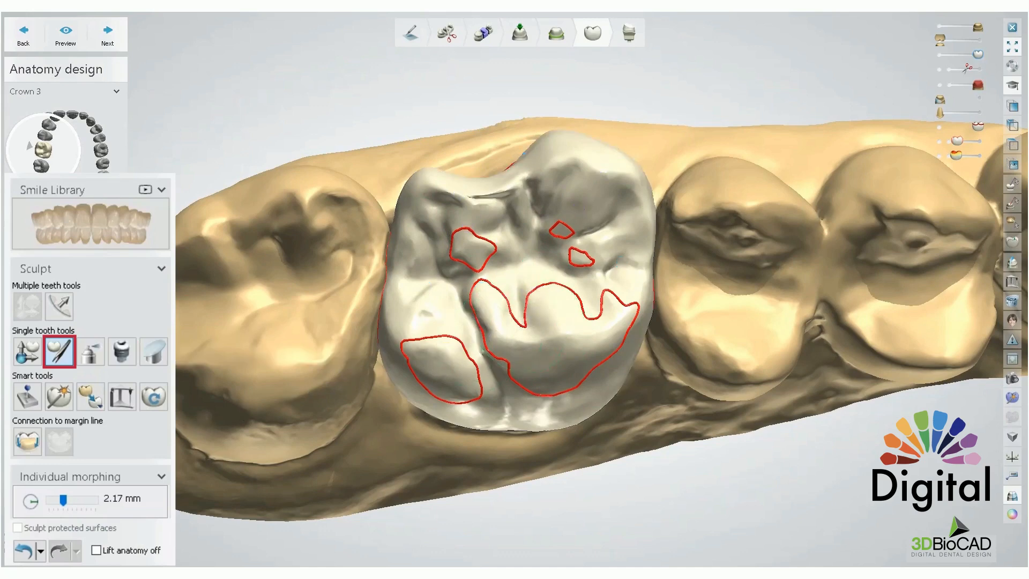
{"action": "left_click", "coordinate": [23, 551]}
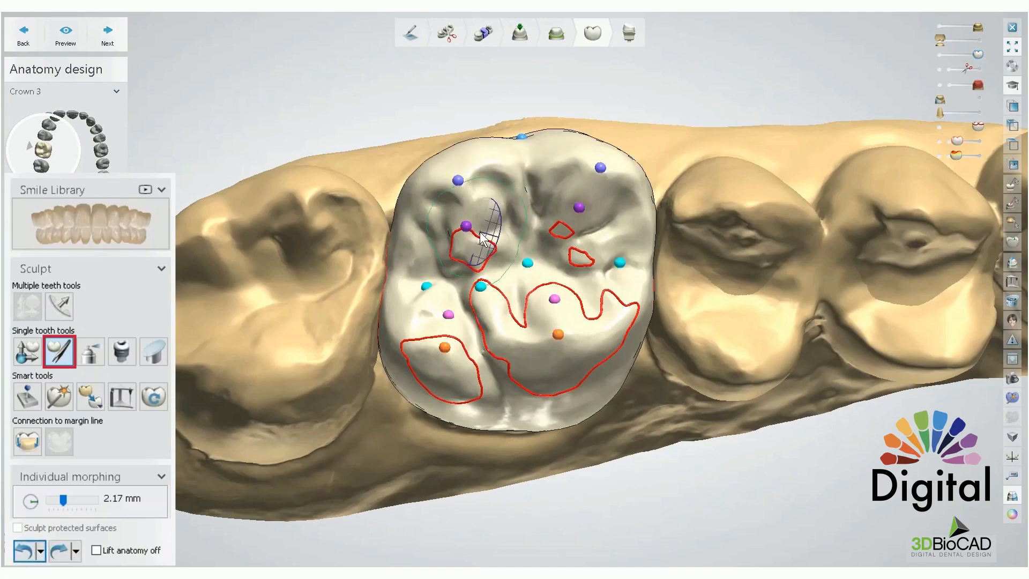
Set the morphing radius to 5.60 mm, try raising the far-side cusp with it, and undo the deformation.
{"action": "mouse_move", "coordinate": [491, 218]}
{"action": "right_mouse_down"}
{"action": "mouse_move", "coordinate": [472, 205]}
{"action": "mouse_move", "coordinate": [419, 206]}
{"action": "right_mouse_up"}
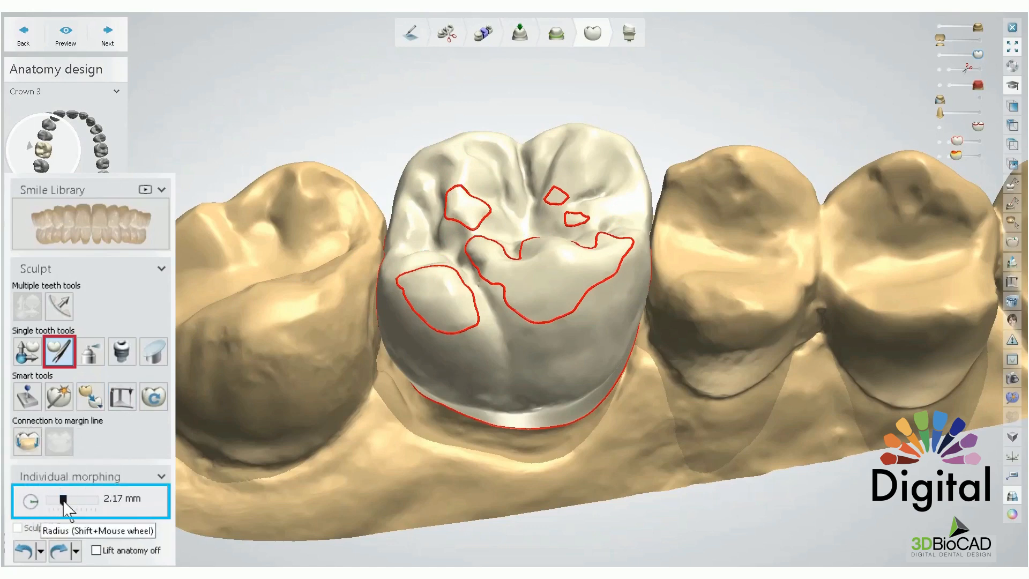
{"action": "left_click_drag", "start_coordinate": [63, 501], "coordinate": [95, 501]}
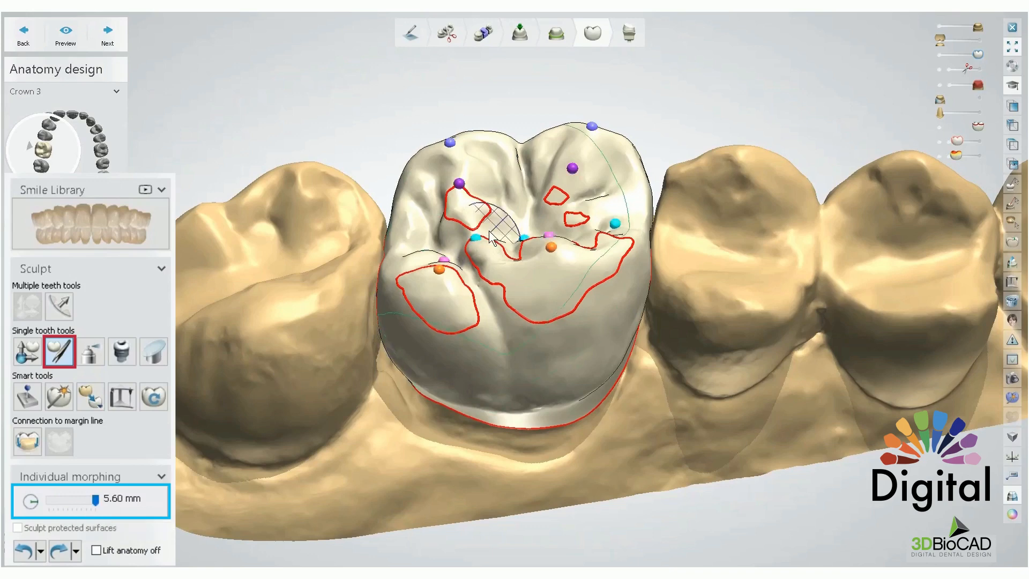
{"action": "left_click_drag", "start_coordinate": [485, 145], "coordinate": [470, 125]}
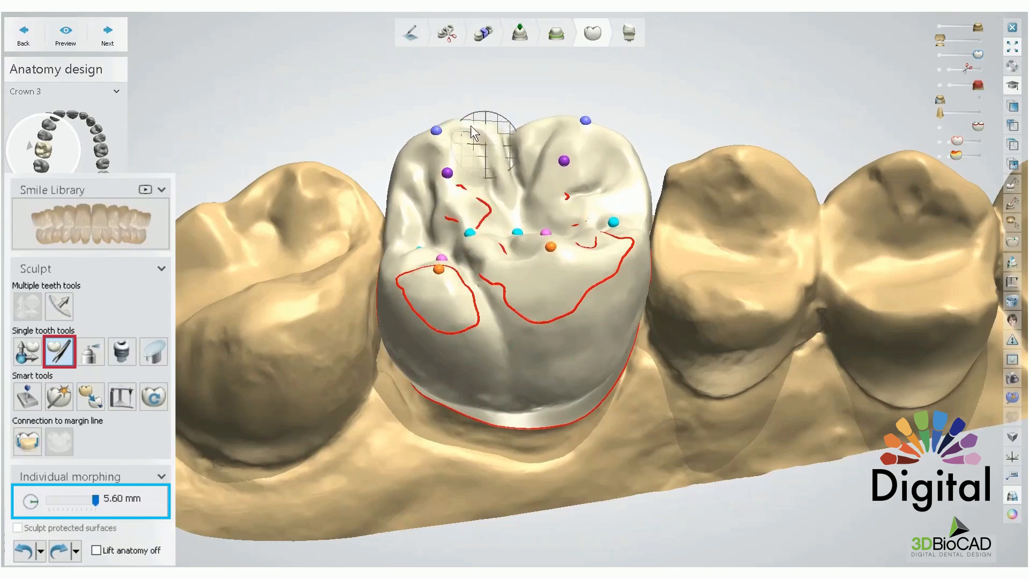
{"action": "left_click", "coordinate": [22, 550]}
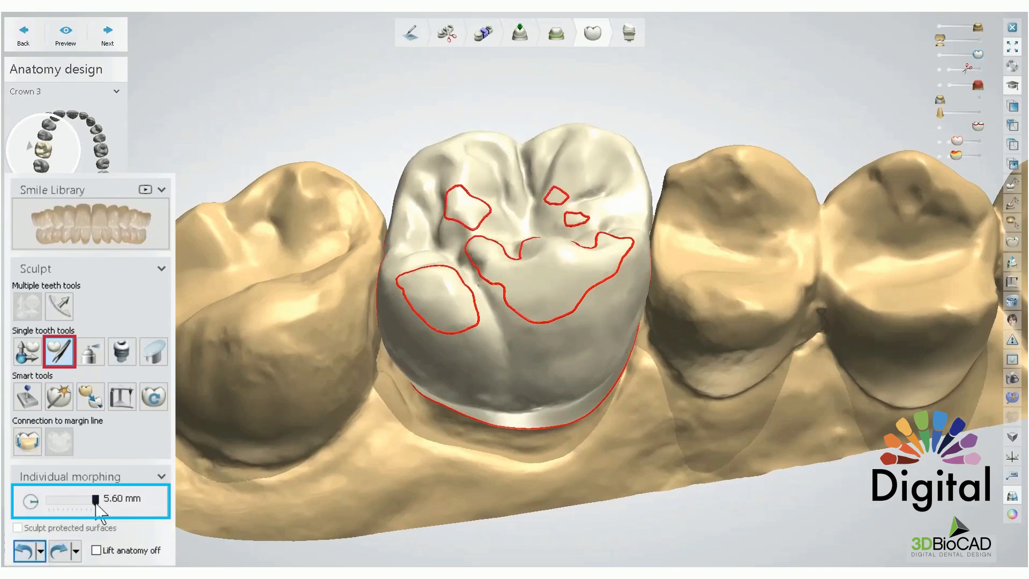
Set the morphing radius to 0.70 mm, try pulling small areas of the cusp and groove, and undo the deformations.
{"action": "left_click_drag", "start_coordinate": [96, 501], "coordinate": [48, 501]}
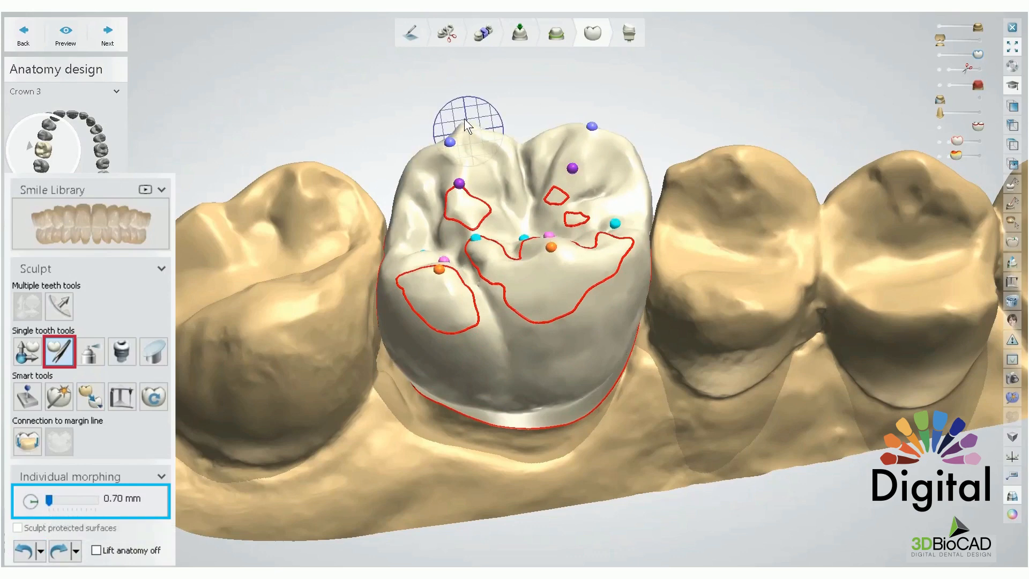
{"action": "left_click_drag", "start_coordinate": [464, 119], "coordinate": [519, 139]}
{"action": "left_click_drag", "start_coordinate": [519, 138], "coordinate": [521, 148]}
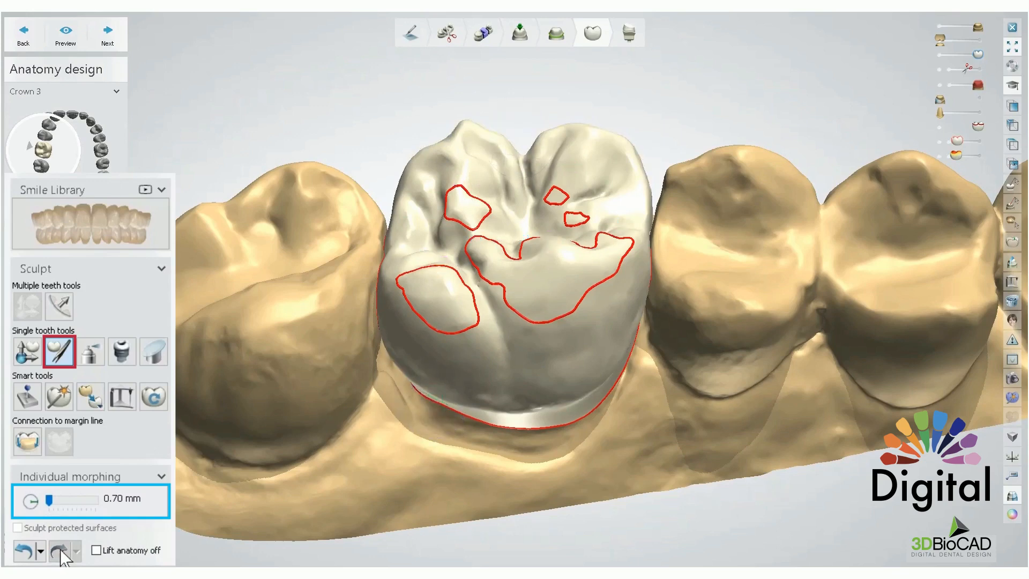
{"action": "left_click", "coordinate": [16, 557]}
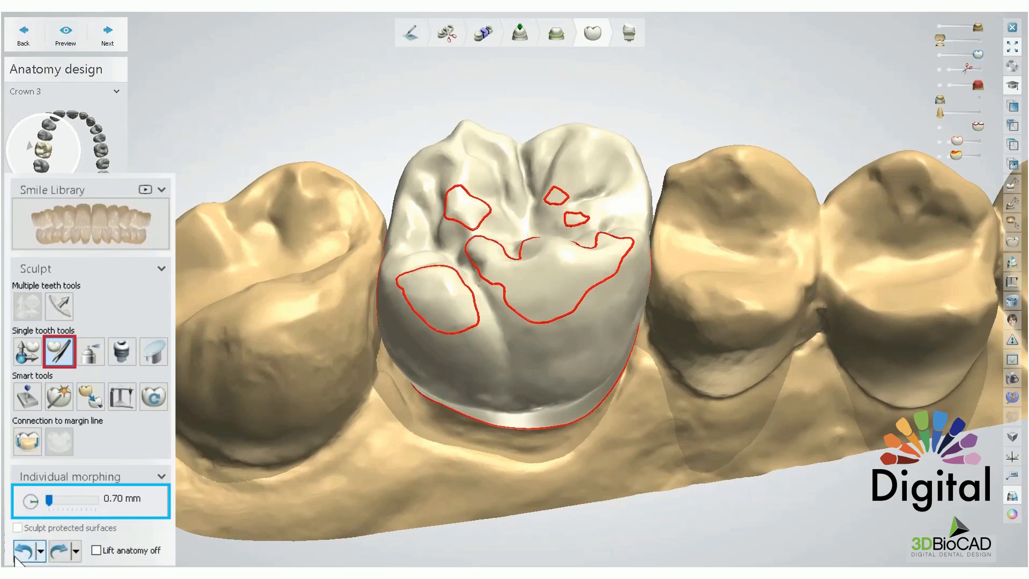
{"action": "left_click", "coordinate": [16, 558]}
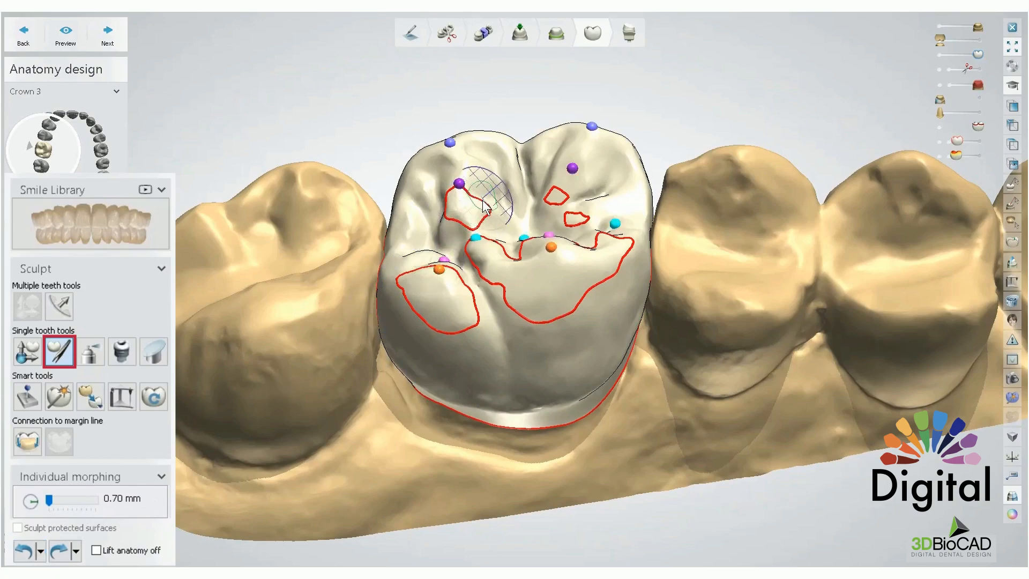
Vary the morphing radius over the crown's rear far-side cusp and set it to 2.66 mm.
{"action": "right_click_drag", "start_coordinate": [485, 201], "coordinate": [487, 220]}
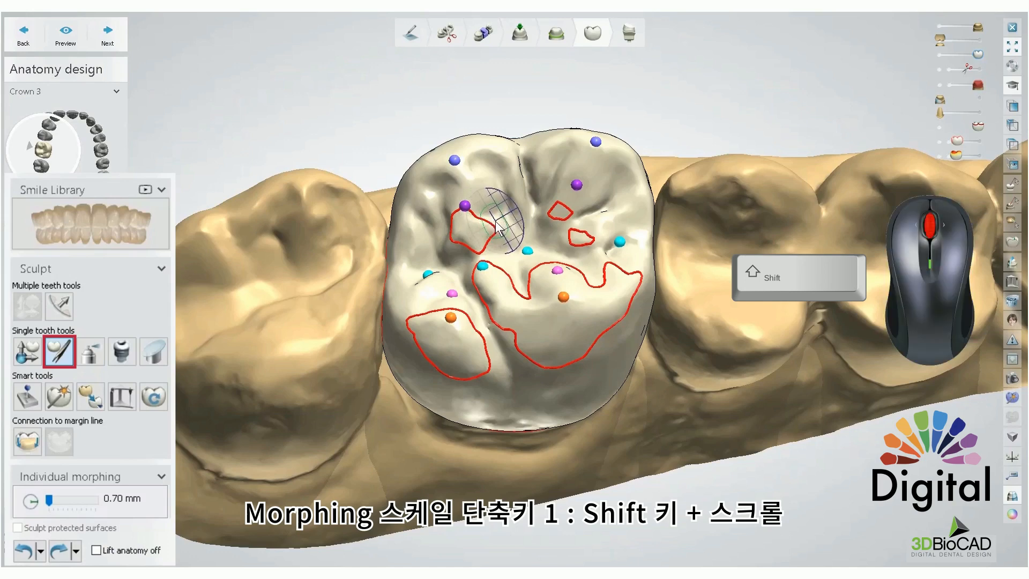
{"action": "scroll", "coordinate": [498, 227], "scroll_direction": "up", "scroll_amount": 10, "text": "shift"}
{"action": "scroll", "coordinate": [498, 227], "scroll_direction": "up", "scroll_amount": 2, "text": "shift"}
{"action": "scroll", "coordinate": [499, 228], "scroll_direction": "down", "scroll_amount": 10, "text": "shift"}
{"action": "scroll", "coordinate": [499, 227], "scroll_direction": "up", "scroll_amount": 10, "text": "shift"}
{"action": "scroll", "coordinate": [498, 228], "scroll_direction": "down", "scroll_amount": 13, "text": "shift"}
{"action": "scroll", "coordinate": [498, 228], "scroll_direction": "up", "scroll_amount": 3, "text": "shift"}
{"action": "scroll", "coordinate": [499, 228], "scroll_direction": "up", "scroll_amount": 10, "text": "shift"}
{"action": "scroll", "coordinate": [498, 228], "scroll_direction": "down", "scroll_amount": 13, "text": "shift"}
{"action": "scroll", "coordinate": [498, 227], "scroll_direction": "up", "scroll_amount": 6, "text": "shift"}
{"action": "scroll", "coordinate": [498, 227], "scroll_direction": "down", "scroll_amount": 1, "text": "shift"}
{"action": "scroll", "coordinate": [498, 228], "scroll_direction": "up", "scroll_amount": 7, "text": "shift"}
{"action": "scroll", "coordinate": [498, 228], "scroll_direction": "down", "scroll_amount": 5, "text": "shift"}
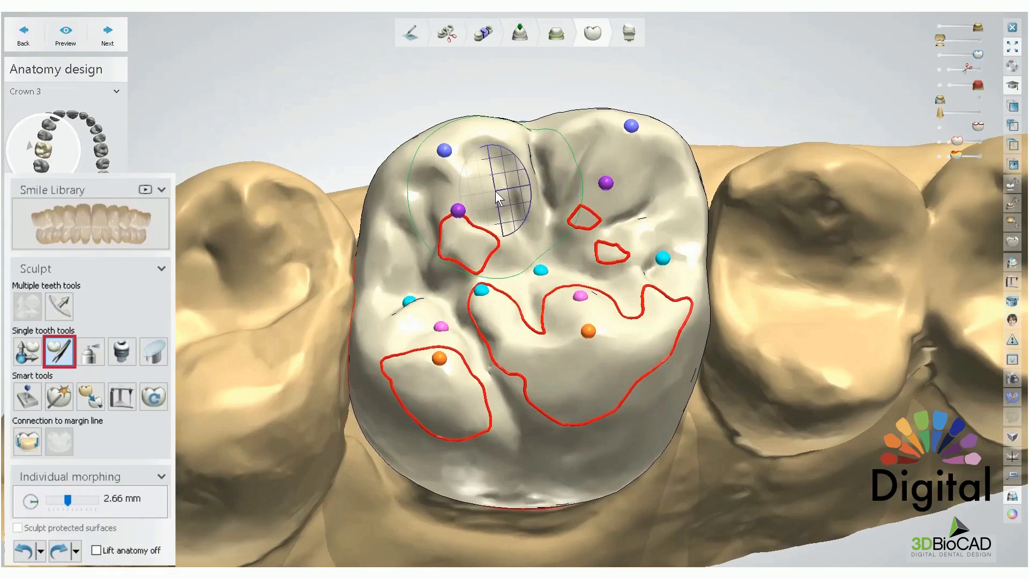
{"action": "scroll", "coordinate": [497, 182], "scroll_direction": "down", "scroll_amount": 2}
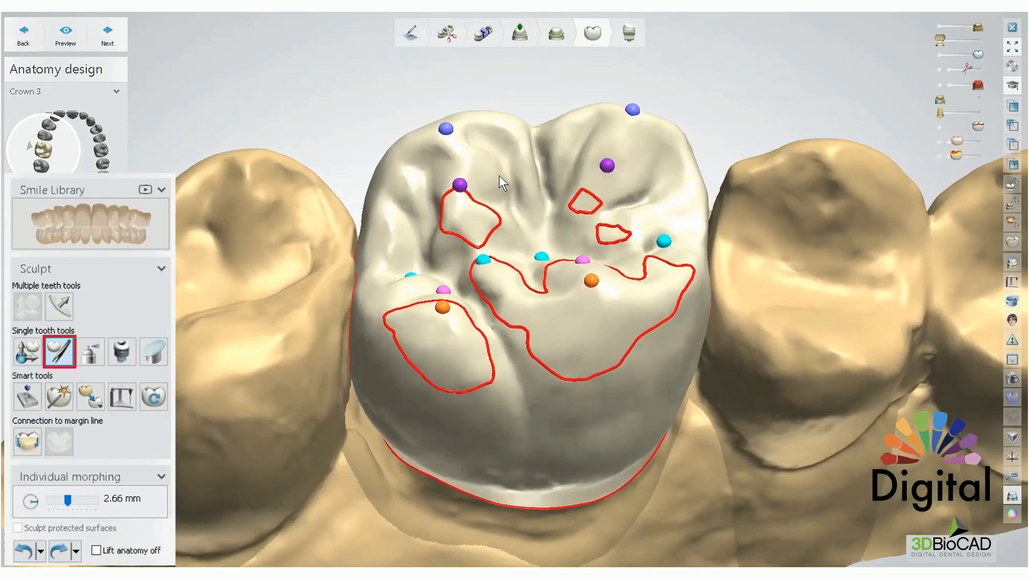
{"action": "right_click_drag", "start_coordinate": [500, 175], "coordinate": [501, 148]}
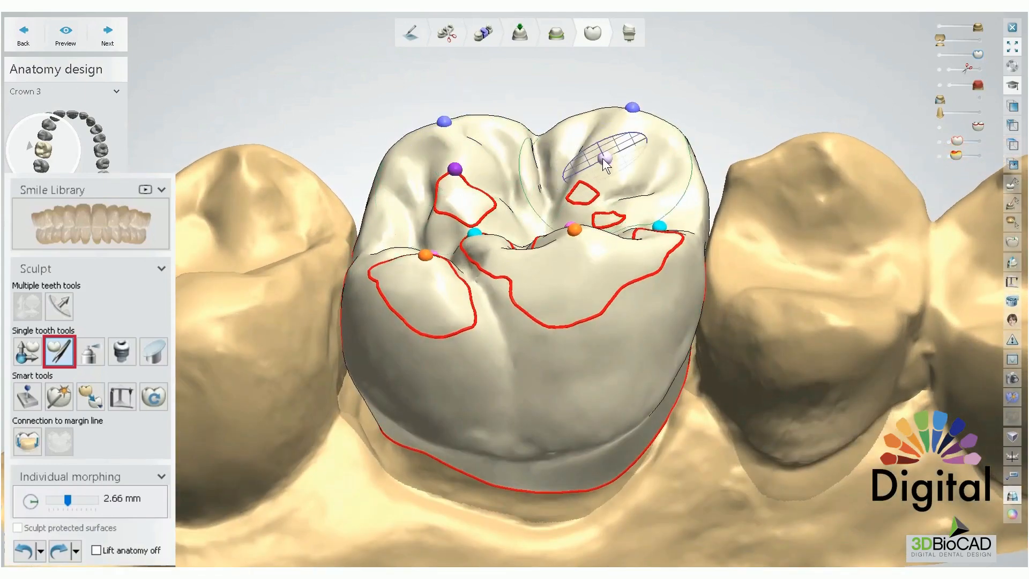
Resize the morphing radius from the purple control point on the front far-side cusp, finishing at 1.68 mm.
{"action": "scroll", "coordinate": [603, 159], "scroll_direction": "up", "scroll_amount": 3}
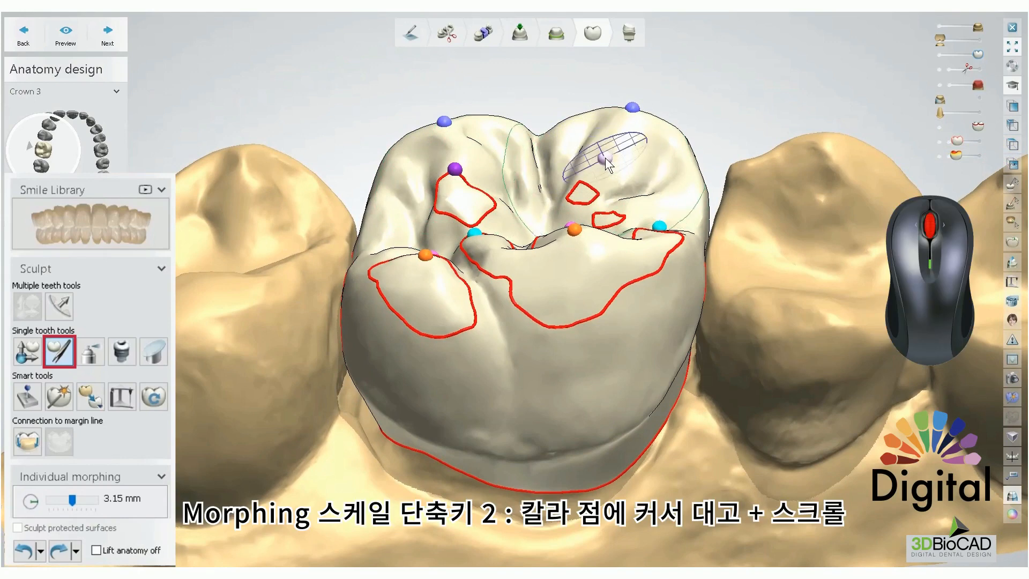
{"action": "scroll", "coordinate": [605, 158], "scroll_direction": "down", "scroll_amount": 6}
{"action": "scroll", "coordinate": [605, 157], "scroll_direction": "up", "scroll_amount": 6}
{"action": "scroll", "coordinate": [605, 158], "scroll_direction": "up", "scroll_amount": 3}
{"action": "scroll", "coordinate": [605, 158], "scroll_direction": "down", "scroll_amount": 9}
{"action": "scroll", "coordinate": [605, 157], "scroll_direction": "up", "scroll_amount": 6}
{"action": "scroll", "coordinate": [605, 158], "scroll_direction": "down", "scroll_amount": 8}
{"action": "scroll", "coordinate": [606, 157], "scroll_direction": "up", "scroll_amount": 3}
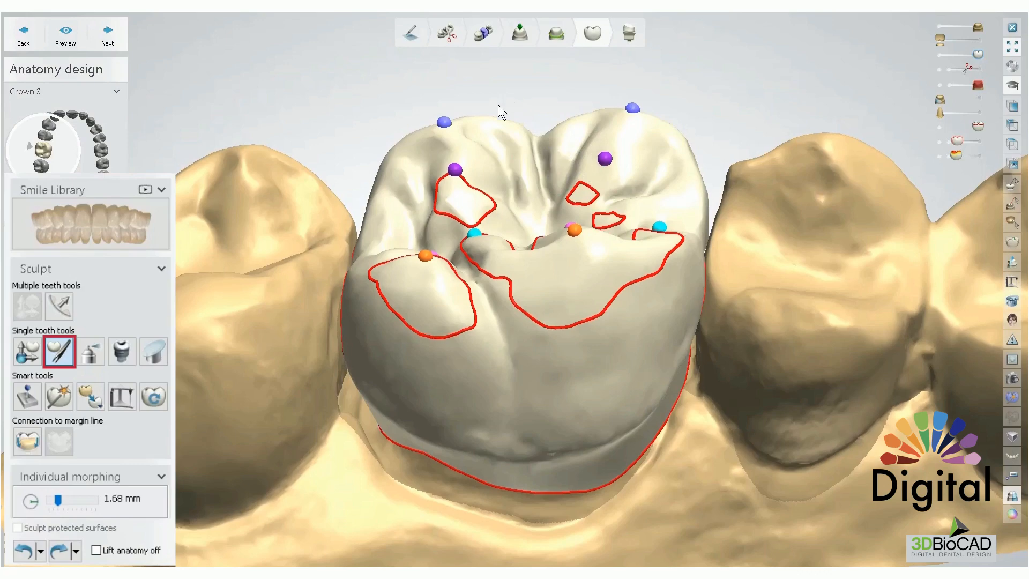
Vary the morphing radius from the crown's far-side outline between 1.68 mm and 3.15 mm, finishing at 1.68 mm.
{"action": "right_click_drag", "start_coordinate": [497, 105], "coordinate": [509, 98]}
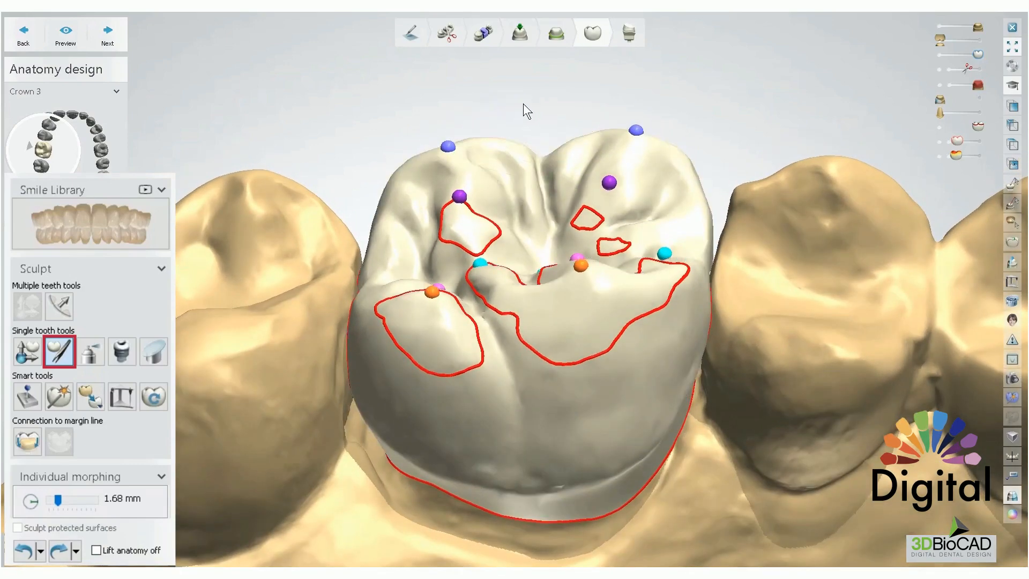
{"action": "right_click_drag", "start_coordinate": [523, 104], "coordinate": [518, 149]}
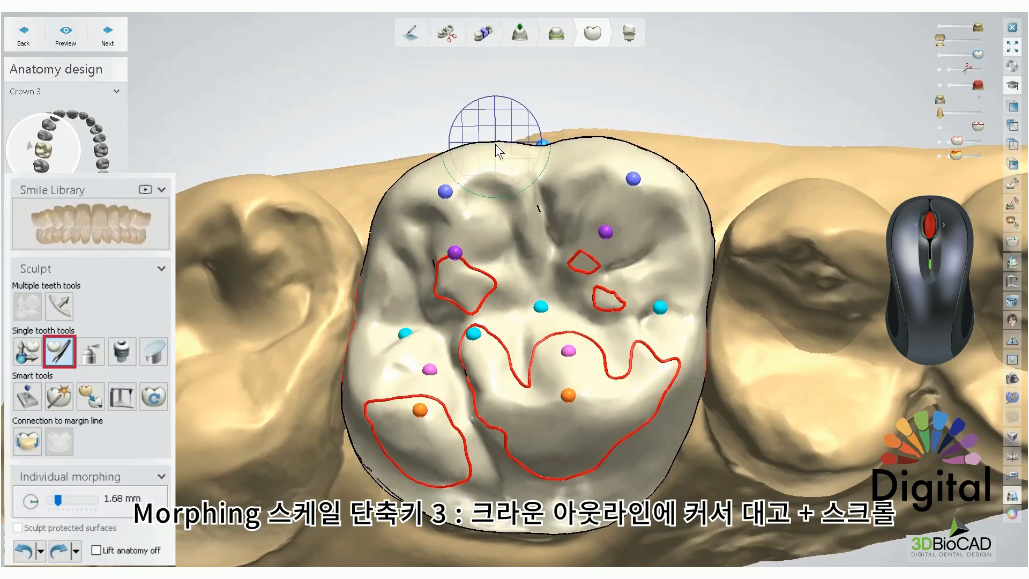
{"action": "scroll", "coordinate": [495, 144], "scroll_direction": "up", "scroll_amount": 4}
{"action": "scroll", "coordinate": [495, 143], "scroll_direction": "down", "scroll_amount": 4}
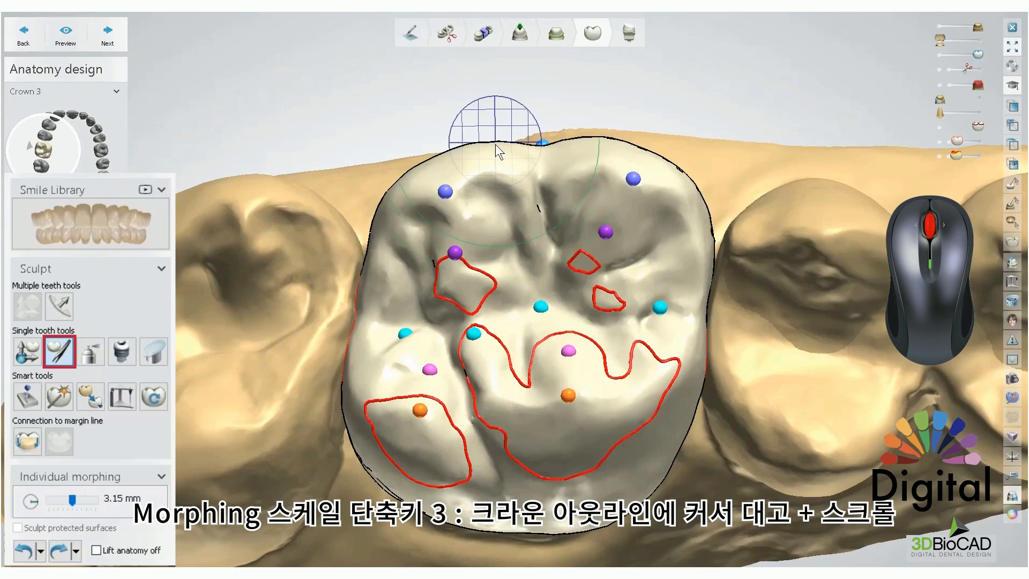
{"action": "scroll", "coordinate": [495, 143], "scroll_direction": "up", "scroll_amount": 4}
{"action": "scroll", "coordinate": [495, 144], "scroll_direction": "down", "scroll_amount": 3}
{"action": "scroll", "coordinate": [495, 144], "scroll_direction": "up", "scroll_amount": 3}
{"action": "scroll", "coordinate": [495, 143], "scroll_direction": "down", "scroll_amount": 3}
{"action": "scroll", "coordinate": [495, 144], "scroll_direction": "up", "scroll_amount": 3}
{"action": "scroll", "coordinate": [495, 144], "scroll_direction": "up", "scroll_amount": 1}
{"action": "scroll", "coordinate": [495, 143], "scroll_direction": "down", "scroll_amount": 5}
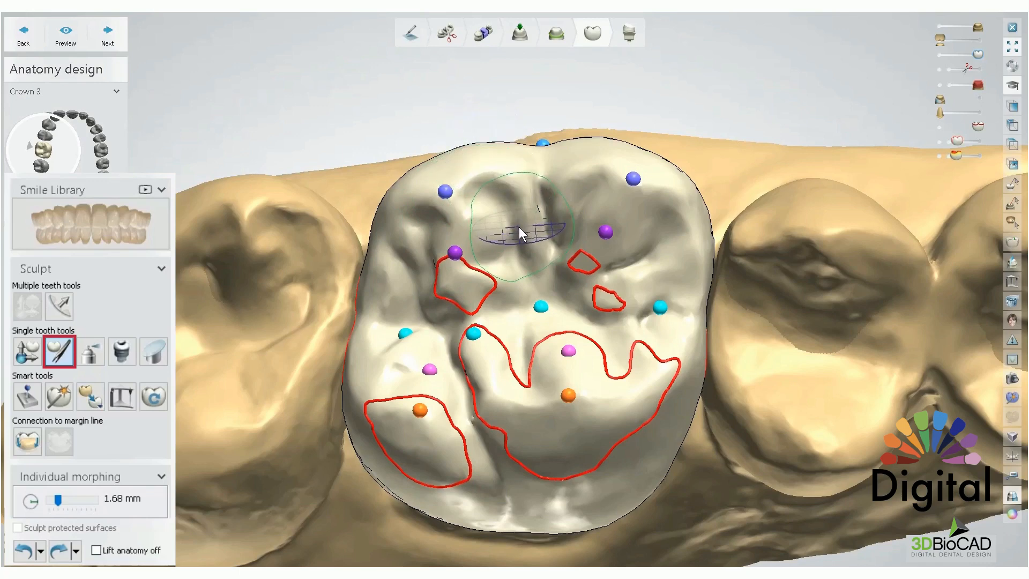
Adjust the morphing radius over the crown's occlusal surface to 2.17 mm.
{"action": "scroll", "coordinate": [519, 227], "scroll_direction": "up", "scroll_amount": 4, "text": "ctrl"}
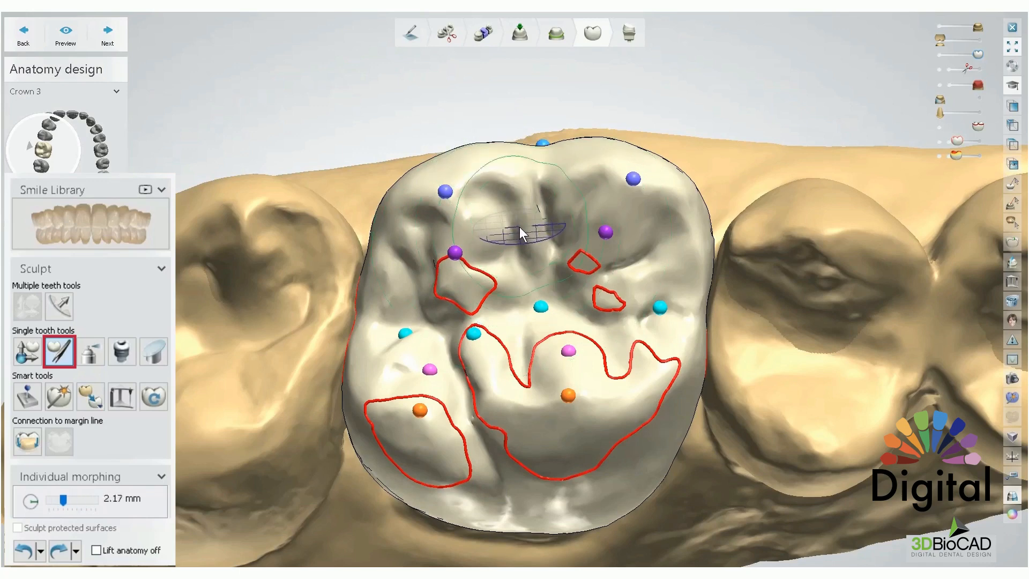
{"action": "scroll", "coordinate": [519, 227], "scroll_direction": "down", "scroll_amount": 3, "text": "ctrl"}
{"action": "scroll", "coordinate": [519, 227], "scroll_direction": "up", "scroll_amount": 5, "text": "ctrl"}
{"action": "scroll", "coordinate": [519, 227], "scroll_direction": "down", "scroll_amount": 2, "text": "ctrl"}
Set the morphing radius to 3.15 mm over the occlusal groove between the far-side cusps.
{"action": "scroll", "coordinate": [520, 233], "scroll_direction": "up", "scroll_amount": 5}
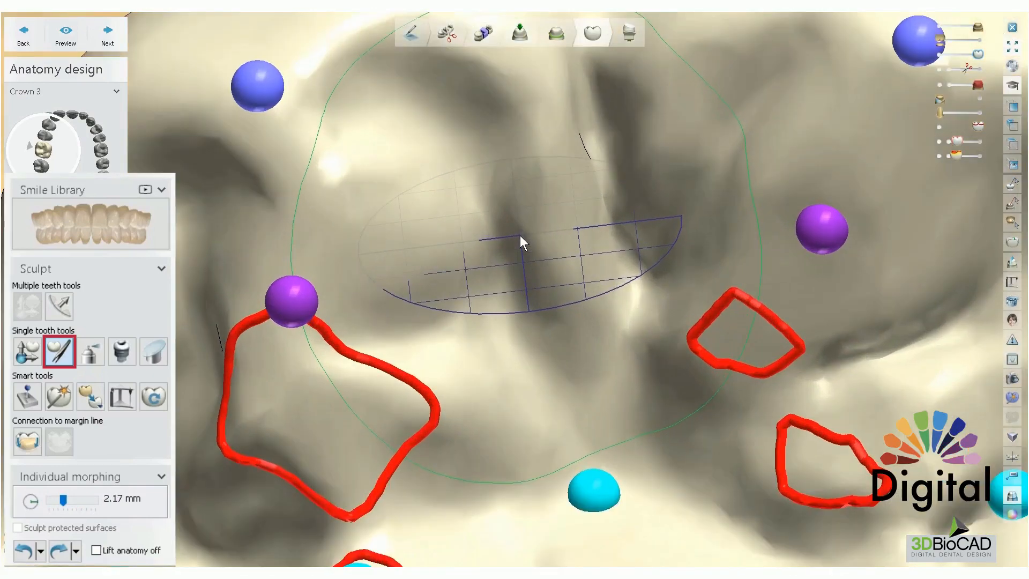
{"action": "scroll", "coordinate": [520, 236], "scroll_direction": "down", "scroll_amount": 7}
{"action": "scroll", "coordinate": [520, 236], "scroll_direction": "down", "scroll_amount": 5}
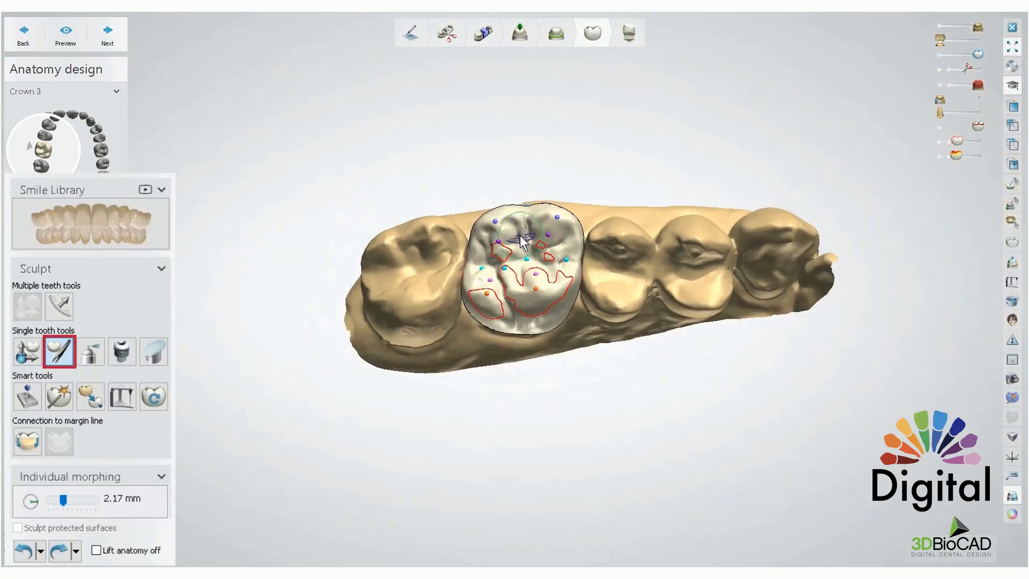
{"action": "scroll", "coordinate": [520, 235], "scroll_direction": "up", "scroll_amount": 2}
{"action": "mouse_move", "coordinate": [521, 235]}
{"action": "right_mouse_down"}
{"action": "mouse_move", "coordinate": [526, 249]}
{"action": "mouse_move", "coordinate": [525, 241]}
{"action": "right_mouse_up"}
{"action": "scroll", "coordinate": [522, 247], "scroll_direction": "up", "scroll_amount": 5}
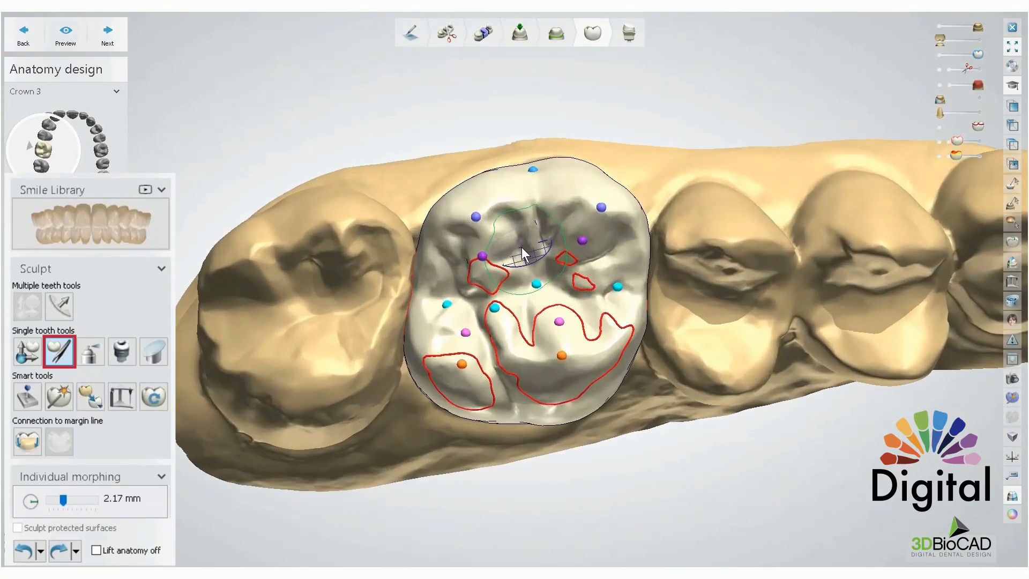
{"action": "middle_click_drag", "start_coordinate": [522, 246], "coordinate": [494, 227]}
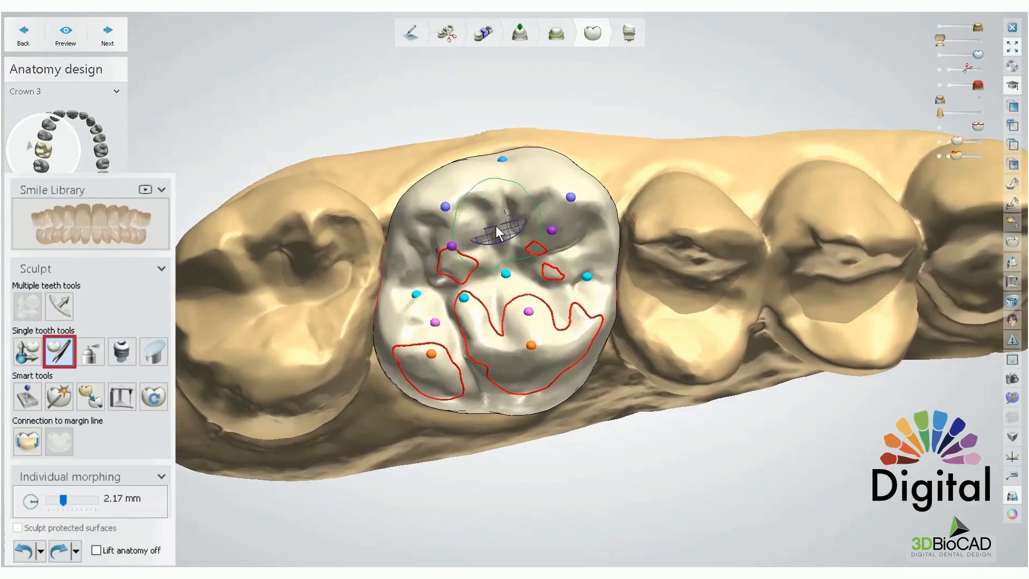
{"action": "scroll", "coordinate": [496, 226], "scroll_direction": "up", "scroll_amount": 2, "text": "shift"}
{"action": "scroll", "coordinate": [496, 225], "scroll_direction": "down", "scroll_amount": 5, "text": "ctrl"}
{"action": "scroll", "coordinate": [496, 225], "scroll_direction": "up", "scroll_amount": 4, "text": "ctrl"}
{"action": "scroll", "coordinate": [496, 225], "scroll_direction": "down", "scroll_amount": 3, "text": "ctrl"}
{"action": "scroll", "coordinate": [496, 225], "scroll_direction": "up", "scroll_amount": 1, "text": "ctrl"}
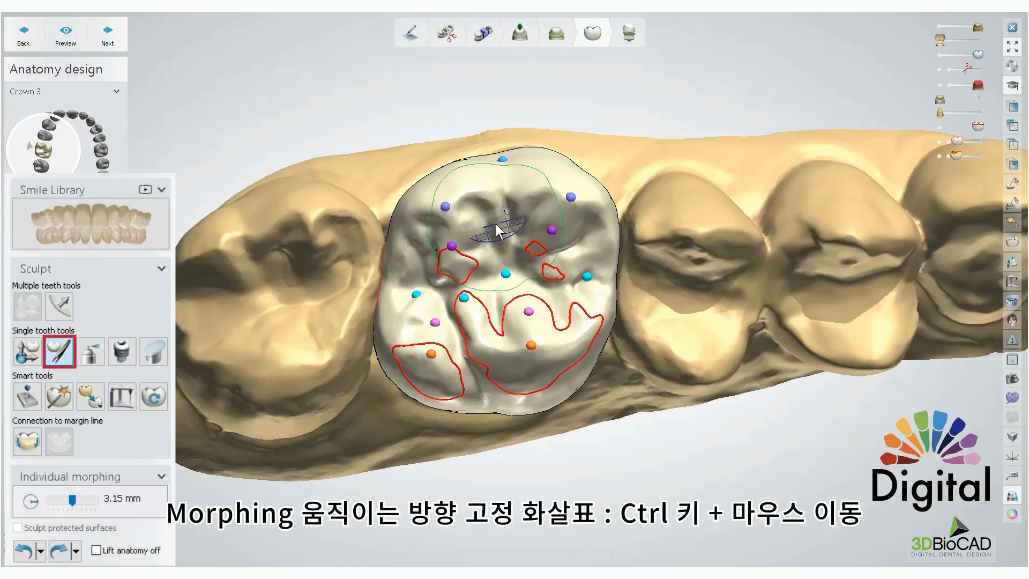
Lock the morphing direction with the direction arrow and reshape the rear far-side cusp along it.
{"action": "mouse_move", "coordinate": [496, 224]}
{"action": "left_mouse_down"}
{"action": "mouse_move", "coordinate": [500, 208]}
{"action": "mouse_move", "coordinate": [504, 214]}
{"action": "left_mouse_up"}
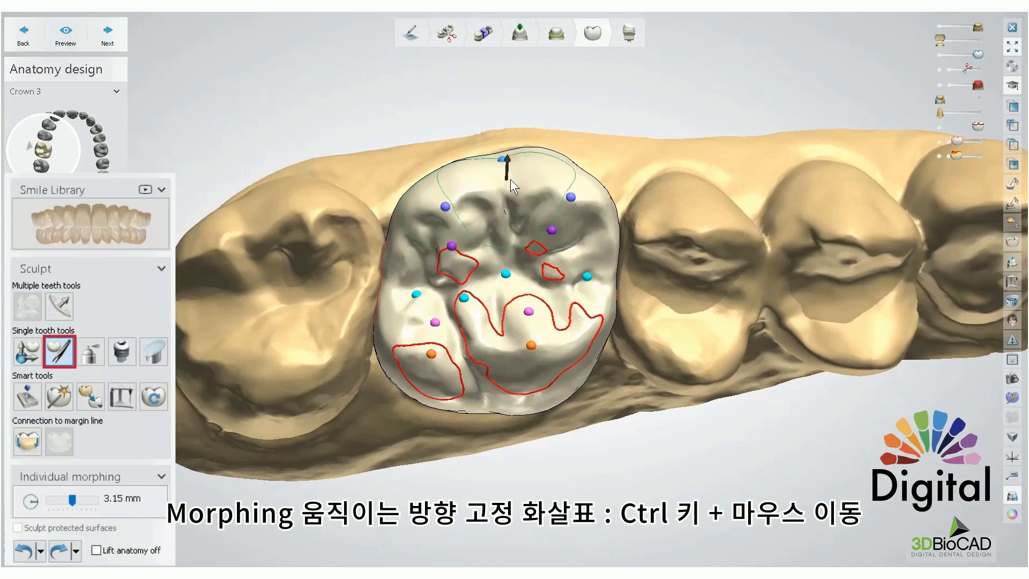
{"action": "right_click_drag", "start_coordinate": [478, 218], "coordinate": [475, 163]}
{"action": "key", "text": "ctrl"}
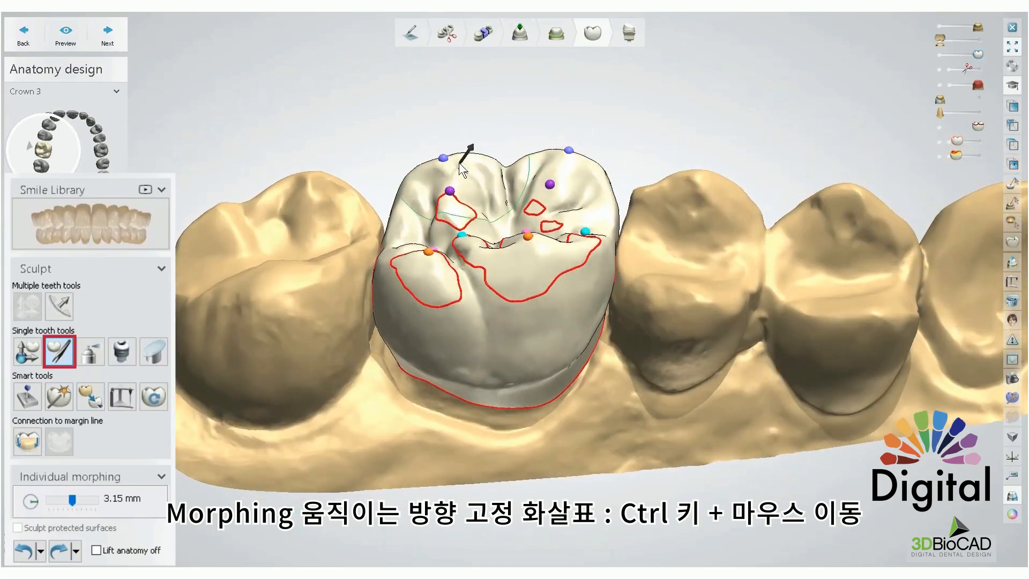
{"action": "key", "text": "ctrl"}
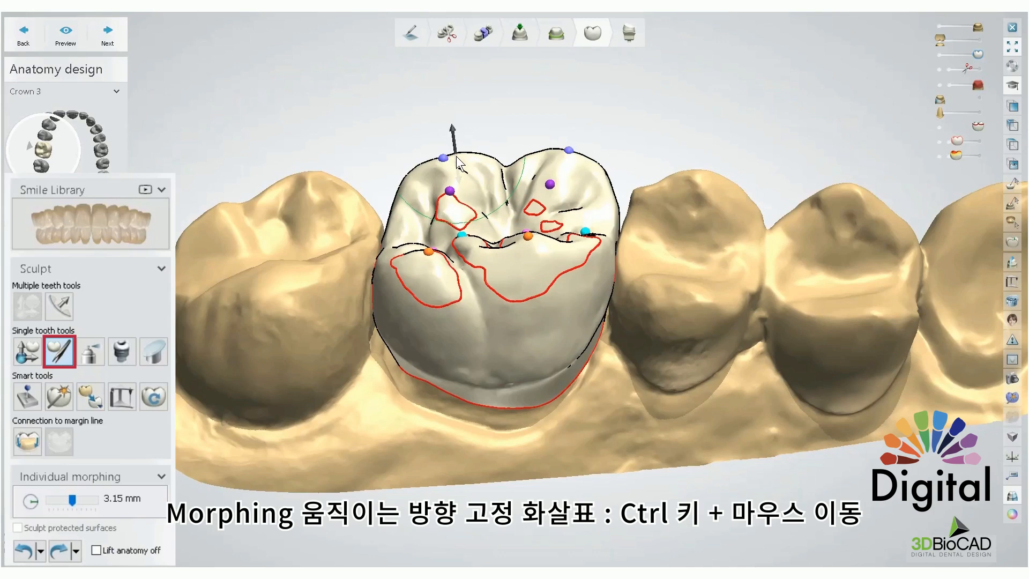
{"action": "mouse_move", "coordinate": [456, 156]}
{"action": "left_mouse_down"}
{"action": "mouse_move", "coordinate": [453, 120]}
{"action": "mouse_move", "coordinate": [458, 162]}
{"action": "mouse_move", "coordinate": [413, 153]}
{"action": "mouse_move", "coordinate": [504, 154]}
{"action": "mouse_move", "coordinate": [483, 155]}
{"action": "mouse_move", "coordinate": [429, 124]}
{"action": "mouse_move", "coordinate": [467, 160]}
{"action": "mouse_move", "coordinate": [446, 111]}
{"action": "mouse_move", "coordinate": [415, 150]}
{"action": "mouse_move", "coordinate": [468, 139]}
{"action": "mouse_move", "coordinate": [442, 128]}
{"action": "mouse_move", "coordinate": [446, 164]}
{"action": "mouse_move", "coordinate": [444, 123]}
{"action": "mouse_move", "coordinate": [450, 152]}
{"action": "left_mouse_up"}
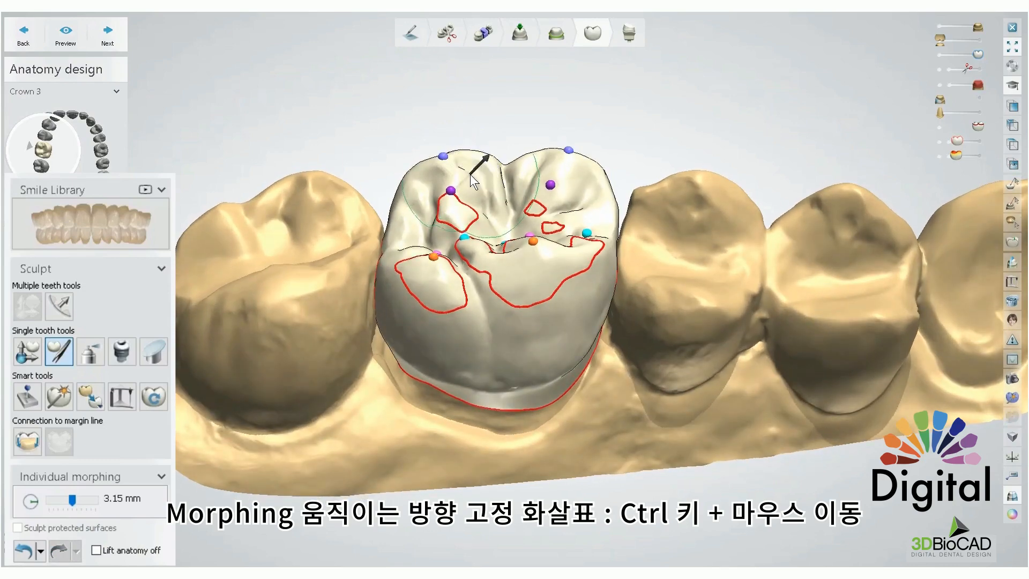
{"action": "mouse_move", "coordinate": [470, 145]}
{"action": "right_mouse_down"}
{"action": "mouse_move", "coordinate": [471, 193]}
{"action": "mouse_move", "coordinate": [458, 149]}
{"action": "right_mouse_up"}
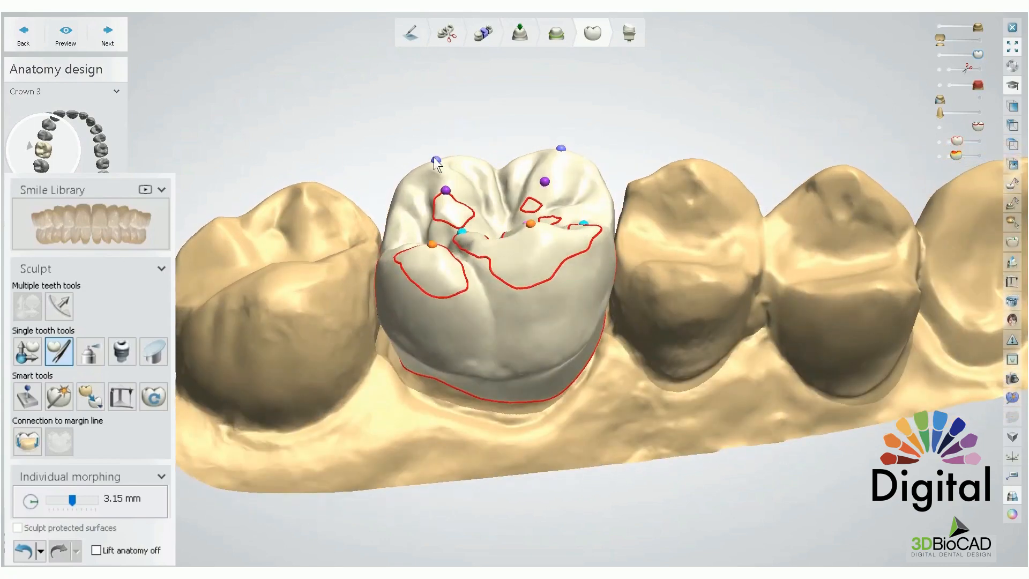
Reshape the rear far-side cusp at its blue control point and along its inner slope with the 3.15 mm radius.
{"action": "scroll", "coordinate": [442, 152], "scroll_direction": "up", "scroll_amount": 3}
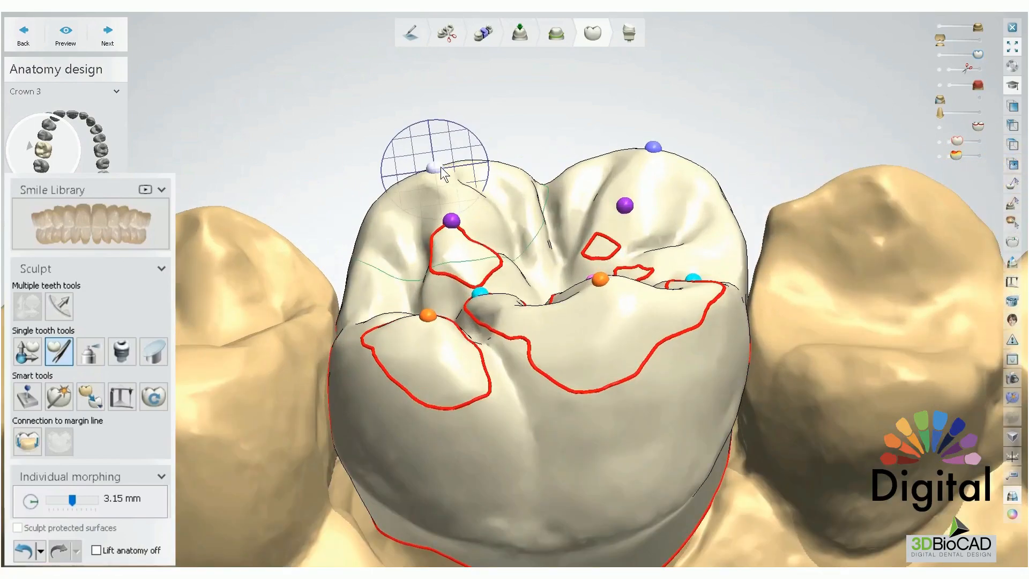
{"action": "left_click_drag", "start_coordinate": [442, 172], "coordinate": [443, 166]}
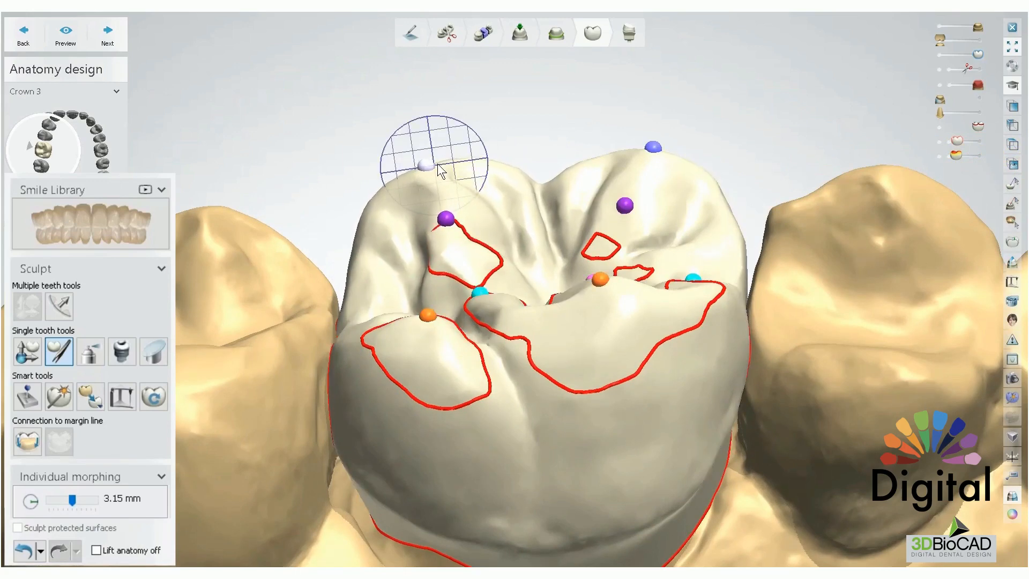
{"action": "mouse_move", "coordinate": [460, 162]}
{"action": "left_mouse_down"}
{"action": "mouse_move", "coordinate": [445, 157]}
{"action": "mouse_move", "coordinate": [456, 173]}
{"action": "mouse_move", "coordinate": [438, 181]}
{"action": "mouse_move", "coordinate": [436, 169]}
{"action": "mouse_move", "coordinate": [458, 163]}
{"action": "mouse_move", "coordinate": [422, 187]}
{"action": "mouse_move", "coordinate": [455, 178]}
{"action": "mouse_move", "coordinate": [435, 170]}
{"action": "left_mouse_up"}
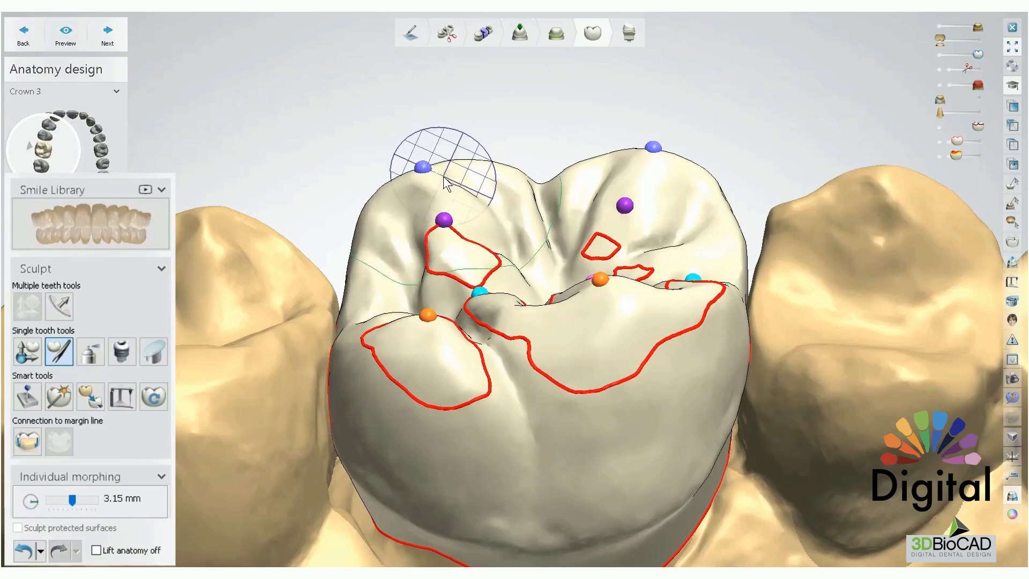
{"action": "scroll", "coordinate": [462, 175], "scroll_direction": "down", "scroll_amount": 4}
{"action": "right_click_drag", "start_coordinate": [467, 183], "coordinate": [469, 228]}
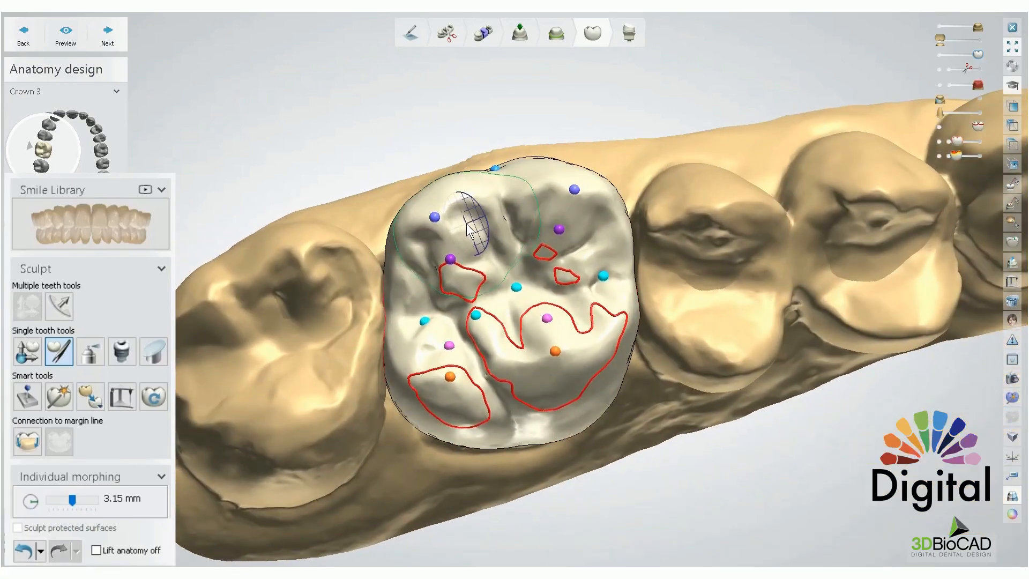
{"action": "mouse_move", "coordinate": [467, 223]}
{"action": "left_mouse_down"}
{"action": "mouse_move", "coordinate": [460, 184]}
{"action": "mouse_move", "coordinate": [465, 225]}
{"action": "mouse_move", "coordinate": [465, 210]}
{"action": "left_mouse_up"}
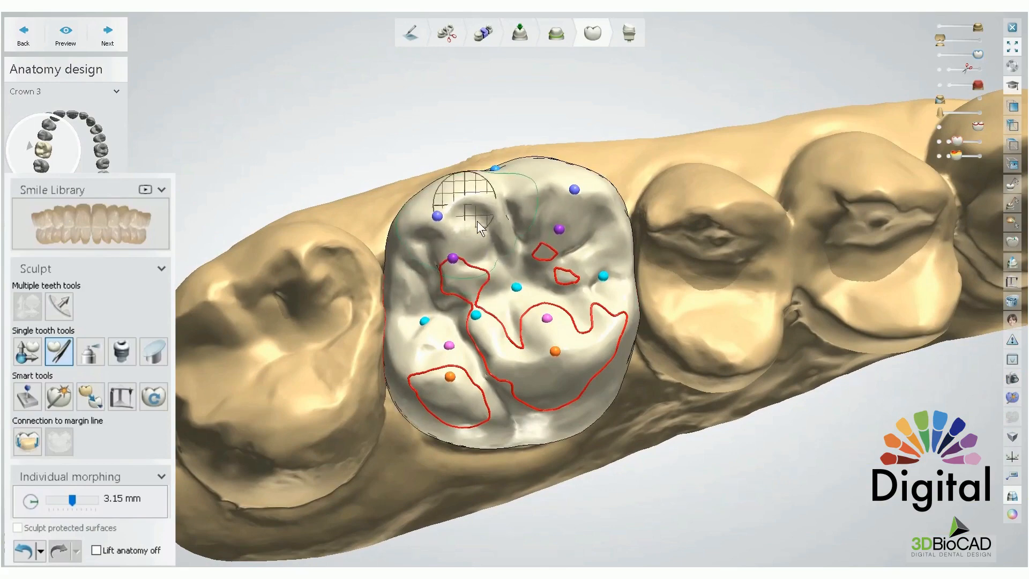
{"action": "mouse_move", "coordinate": [480, 222]}
{"action": "right_mouse_down"}
{"action": "mouse_move", "coordinate": [496, 185]}
{"action": "mouse_move", "coordinate": [499, 227]}
{"action": "right_mouse_up"}
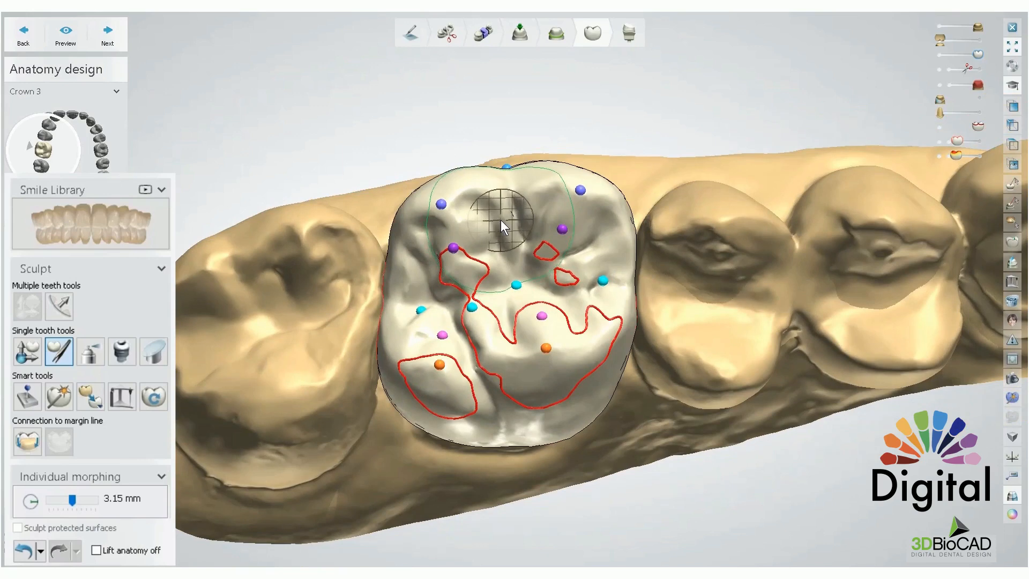
Reduce the morphing radius to 1.68 mm and reshape the central fossa of the crown.
{"action": "scroll", "coordinate": [497, 223], "scroll_direction": "down", "scroll_amount": 4, "text": "shift"}
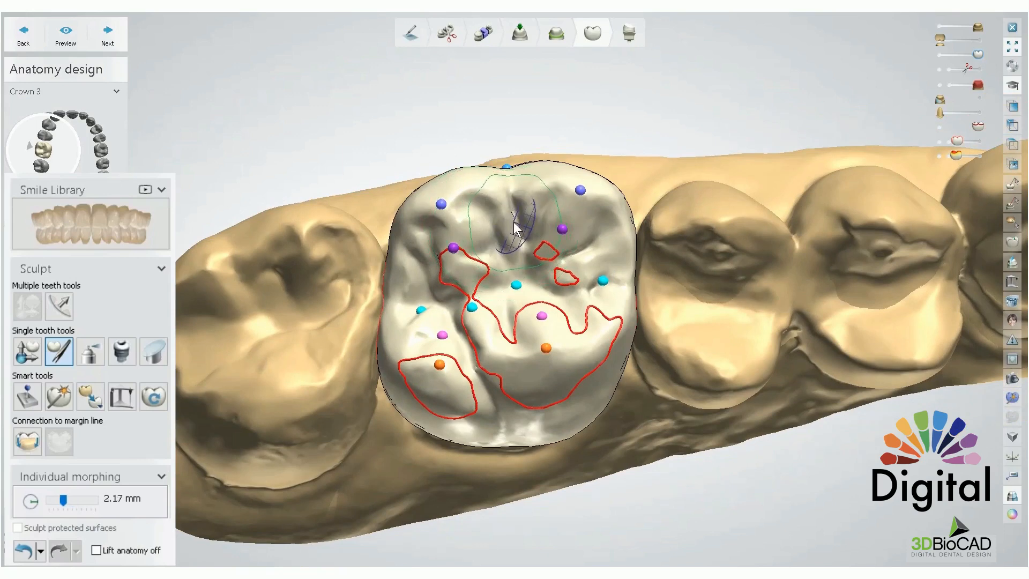
{"action": "right_click_drag", "start_coordinate": [513, 221], "coordinate": [517, 229]}
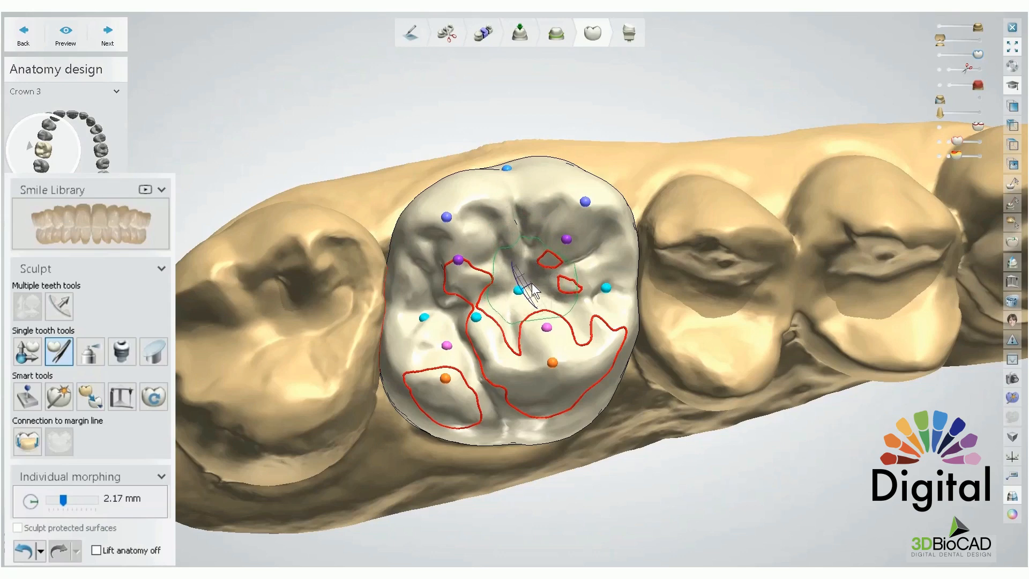
{"action": "mouse_move", "coordinate": [532, 282]}
{"action": "right_mouse_down"}
{"action": "mouse_move", "coordinate": [530, 246]}
{"action": "mouse_move", "coordinate": [516, 251]}
{"action": "mouse_move", "coordinate": [518, 269]}
{"action": "right_mouse_up"}
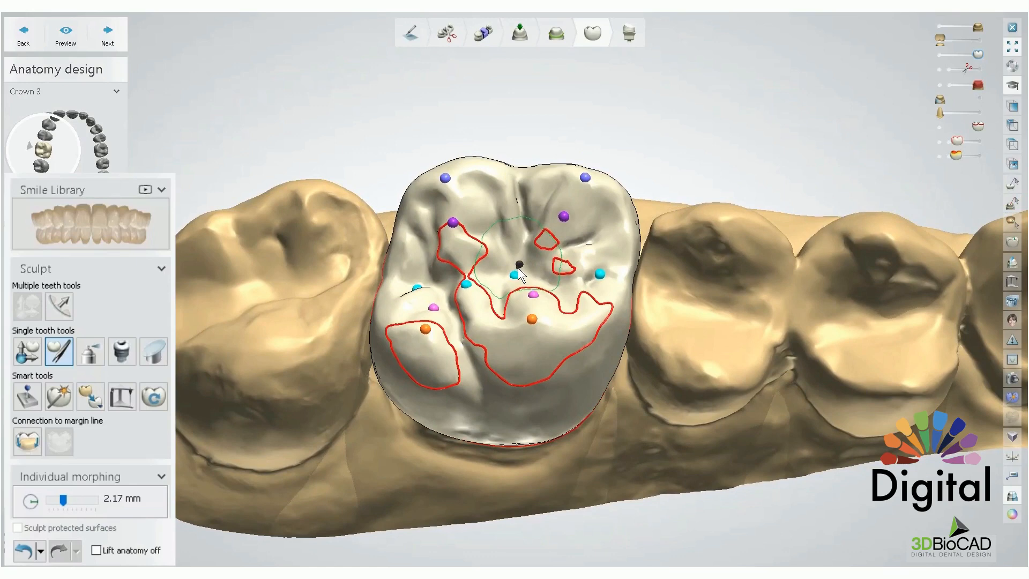
{"action": "scroll", "coordinate": [516, 269], "scroll_direction": "down", "scroll_amount": 5, "text": "shift"}
{"action": "scroll", "coordinate": [516, 268], "scroll_direction": "down", "scroll_amount": 1, "text": "shift"}
{"action": "scroll", "coordinate": [517, 269], "scroll_direction": "up", "scroll_amount": 2, "text": "shift"}
{"action": "scroll", "coordinate": [517, 268], "scroll_direction": "down", "scroll_amount": 3, "text": "shift"}
{"action": "scroll", "coordinate": [516, 269], "scroll_direction": "down", "scroll_amount": 1, "text": "shift"}
{"action": "scroll", "coordinate": [517, 269], "scroll_direction": "up", "scroll_amount": 3, "text": "shift"}
{"action": "mouse_move", "coordinate": [517, 268]}
{"action": "left_mouse_down"}
{"action": "mouse_move", "coordinate": [513, 236]}
{"action": "mouse_move", "coordinate": [522, 302]}
{"action": "left_mouse_up"}
{"action": "scroll", "coordinate": [519, 264], "scroll_direction": "down", "scroll_amount": 1, "text": "shift"}
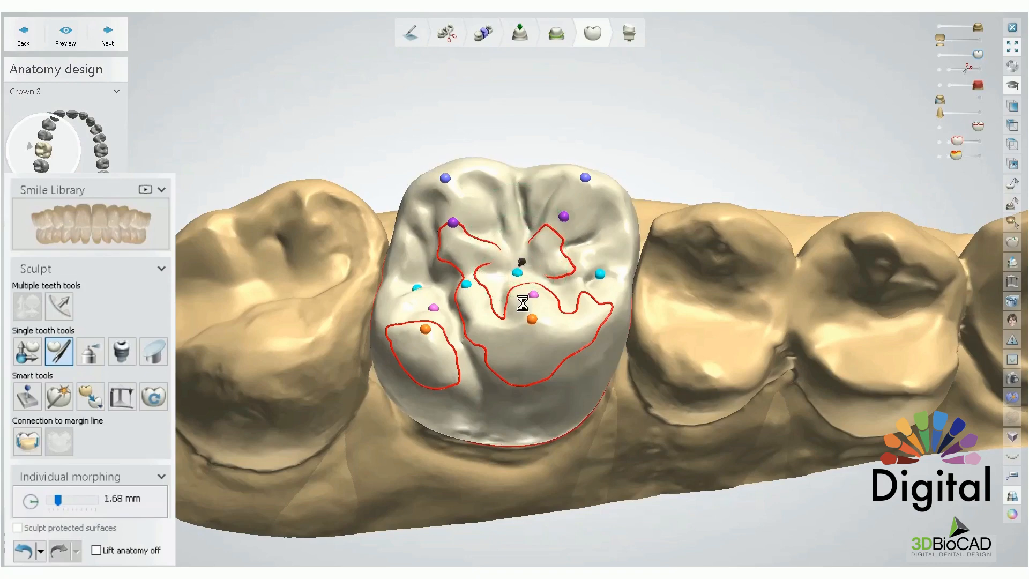
{"action": "left_click_drag", "start_coordinate": [512, 266], "coordinate": [514, 274]}
Push down the inner slope of the rear far-side cusp to reduce its marked contact area.
{"action": "right_click_drag", "start_coordinate": [482, 257], "coordinate": [489, 235]}
{"action": "left_click_drag", "start_coordinate": [472, 222], "coordinate": [475, 235]}
{"action": "left_click_drag", "start_coordinate": [478, 237], "coordinate": [480, 246]}
{"action": "right_click_drag", "start_coordinate": [493, 261], "coordinate": [494, 303]}
Set the morphing radius to 2.66 mm and lower the tip and slopes of the front near-side cusp, reducing the radius slightly during shaping.
{"action": "scroll", "coordinate": [549, 324], "scroll_direction": "up", "scroll_amount": 1, "text": "shift"}
{"action": "right_click_drag", "start_coordinate": [550, 325], "coordinate": [541, 307]}
{"action": "scroll", "coordinate": [542, 306], "scroll_direction": "up", "scroll_amount": 1, "text": "shift"}
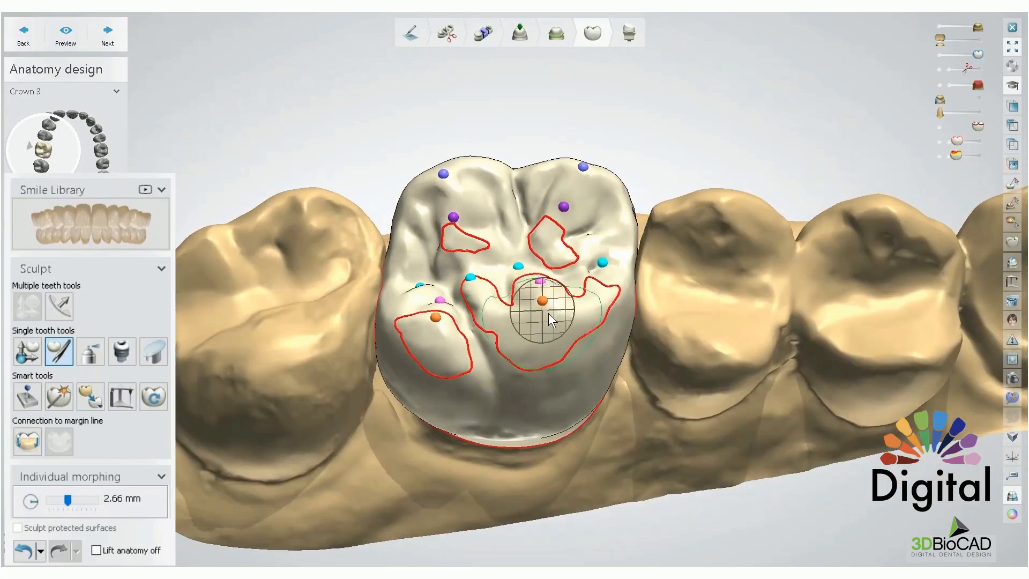
{"action": "left_click_drag", "start_coordinate": [545, 300], "coordinate": [547, 312]}
{"action": "scroll", "coordinate": [544, 307], "scroll_direction": "down", "scroll_amount": 1, "text": "shift"}
{"action": "left_click_drag", "start_coordinate": [573, 293], "coordinate": [571, 316]}
{"action": "left_click_drag", "start_coordinate": [596, 287], "coordinate": [597, 306]}
{"action": "left_click_drag", "start_coordinate": [528, 288], "coordinate": [532, 306]}
{"action": "left_click_drag", "start_coordinate": [505, 290], "coordinate": [497, 310]}
Lower the rear near-side cusp and the marked inner slopes of both far-side cusps.
{"action": "left_click_drag", "start_coordinate": [436, 317], "coordinate": [439, 334]}
{"action": "left_click_drag", "start_coordinate": [404, 320], "coordinate": [416, 335]}
{"action": "left_click_drag", "start_coordinate": [436, 326], "coordinate": [442, 345]}
{"action": "left_click_drag", "start_coordinate": [561, 241], "coordinate": [564, 254]}
{"action": "left_click_drag", "start_coordinate": [464, 241], "coordinate": [467, 252]}
Refine the marked areas on the front near-side cusp from the occlusal view, reducing the morphing radius to 1.68 mm.
{"action": "right_click_drag", "start_coordinate": [467, 254], "coordinate": [472, 316]}
{"action": "left_click_drag", "start_coordinate": [477, 342], "coordinate": [485, 360]}
{"action": "scroll", "coordinate": [481, 345], "scroll_direction": "down", "scroll_amount": 2, "text": "shift"}
{"action": "left_click_drag", "start_coordinate": [543, 375], "coordinate": [546, 379]}
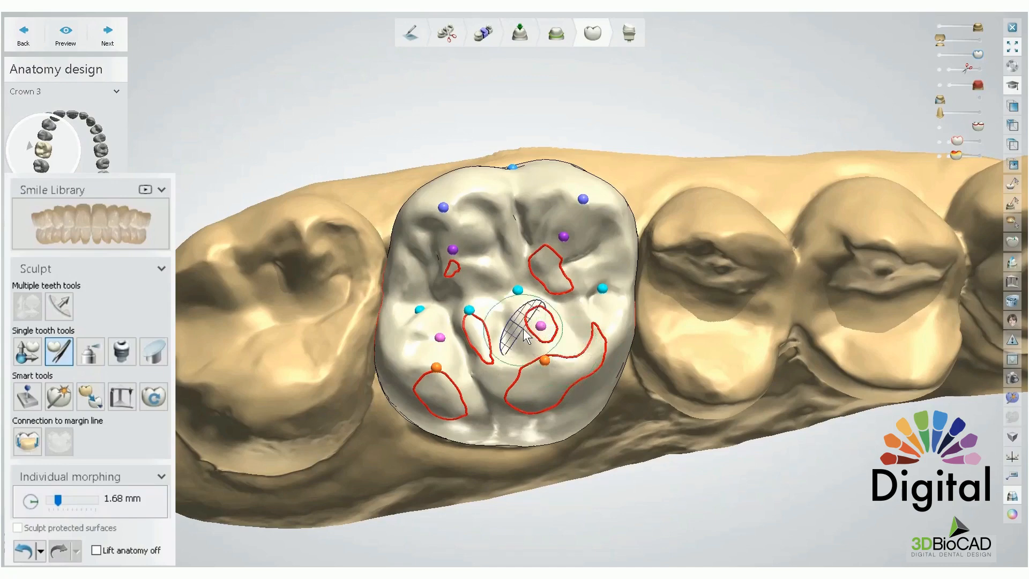
{"action": "scroll", "coordinate": [522, 324], "scroll_direction": "down", "scroll_amount": 3}
{"action": "right_click_drag", "start_coordinate": [520, 310], "coordinate": [517, 323]}
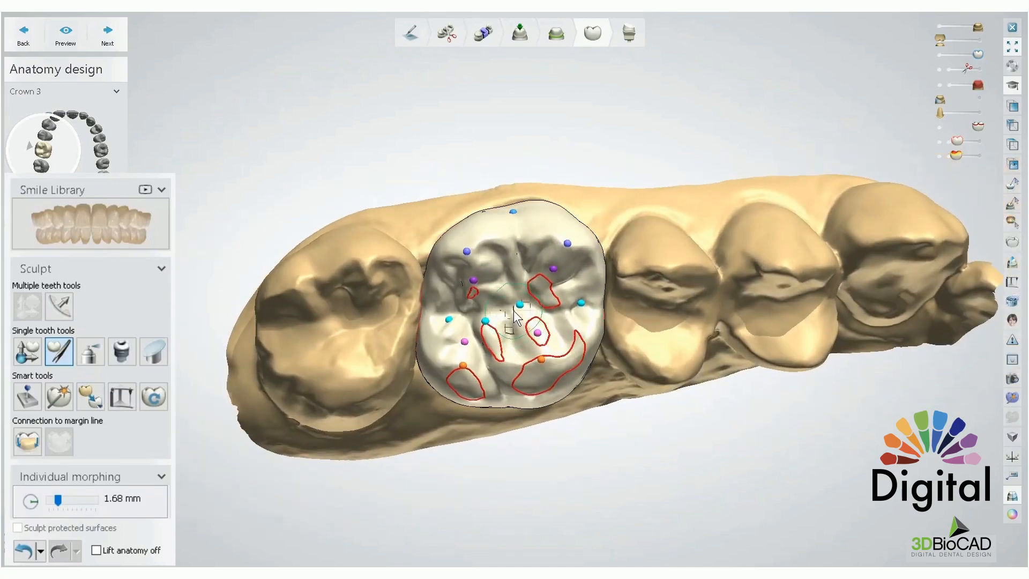
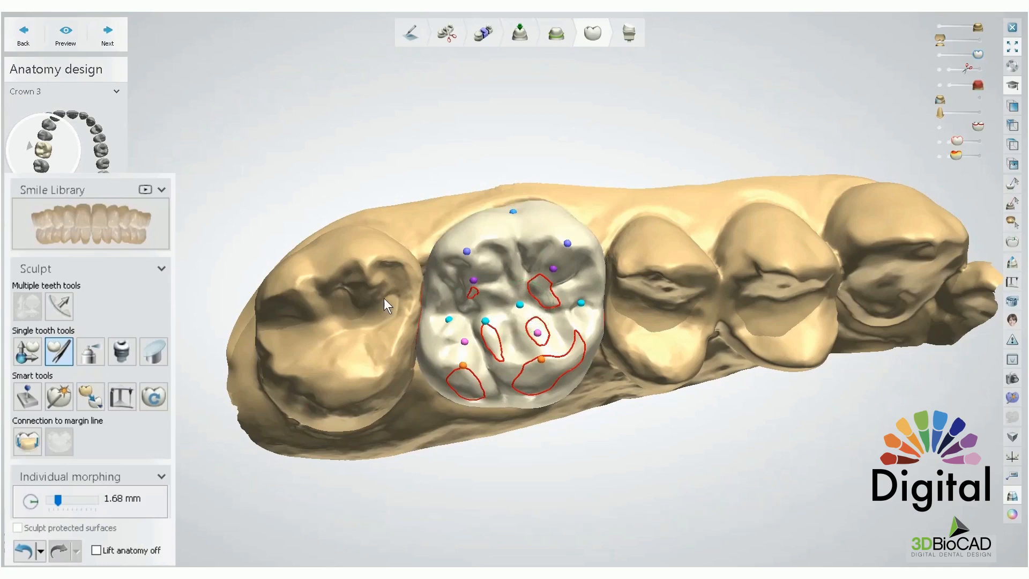
Switch to the Wax Knife for sculpting the molar crown and set it to add material.
{"action": "middle_click_drag", "start_coordinate": [390, 298], "coordinate": [362, 269]}
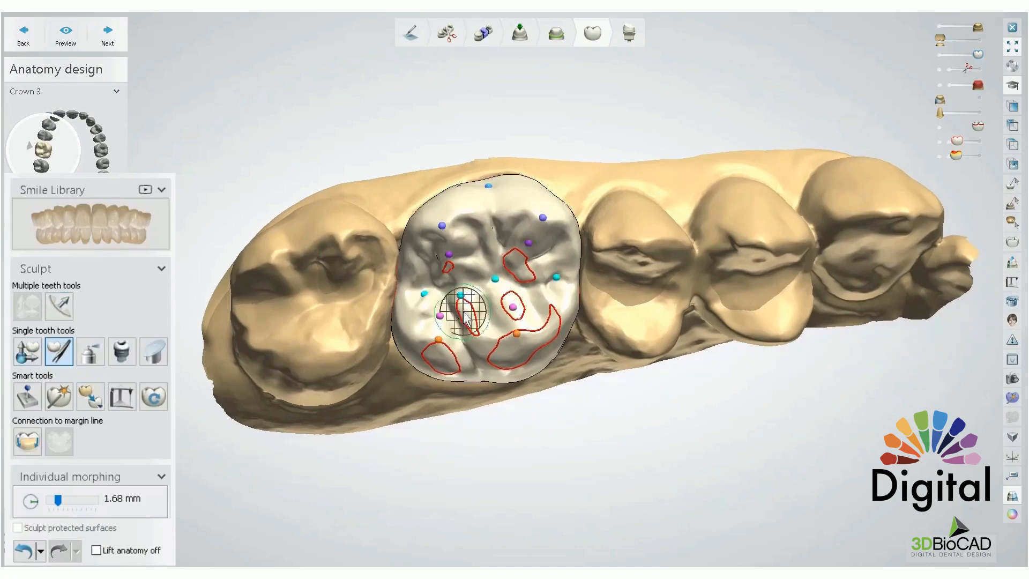
{"action": "right_click_drag", "start_coordinate": [551, 316], "coordinate": [585, 344]}
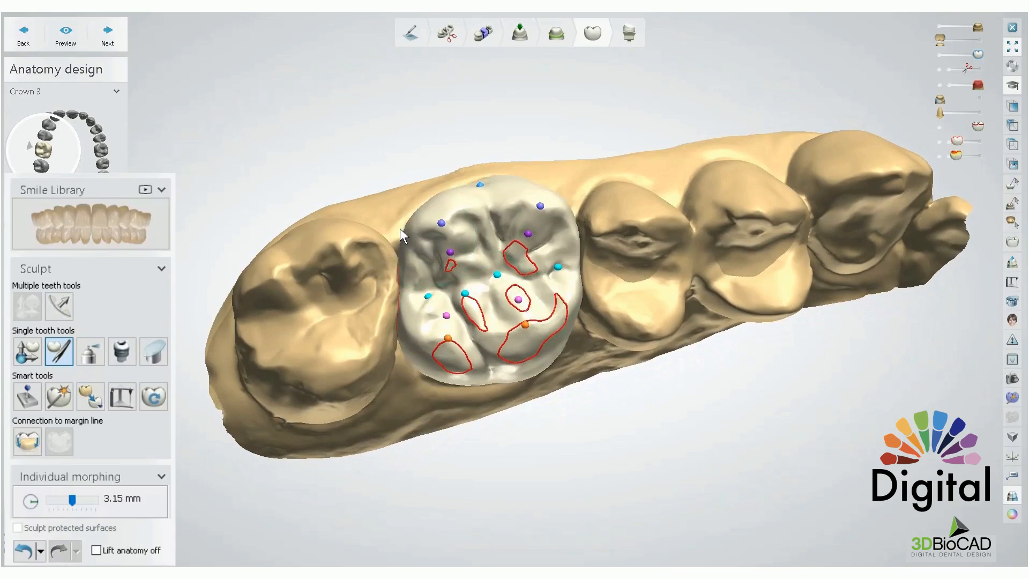
{"action": "scroll", "coordinate": [602, 253], "scroll_direction": "down", "scroll_amount": 3}
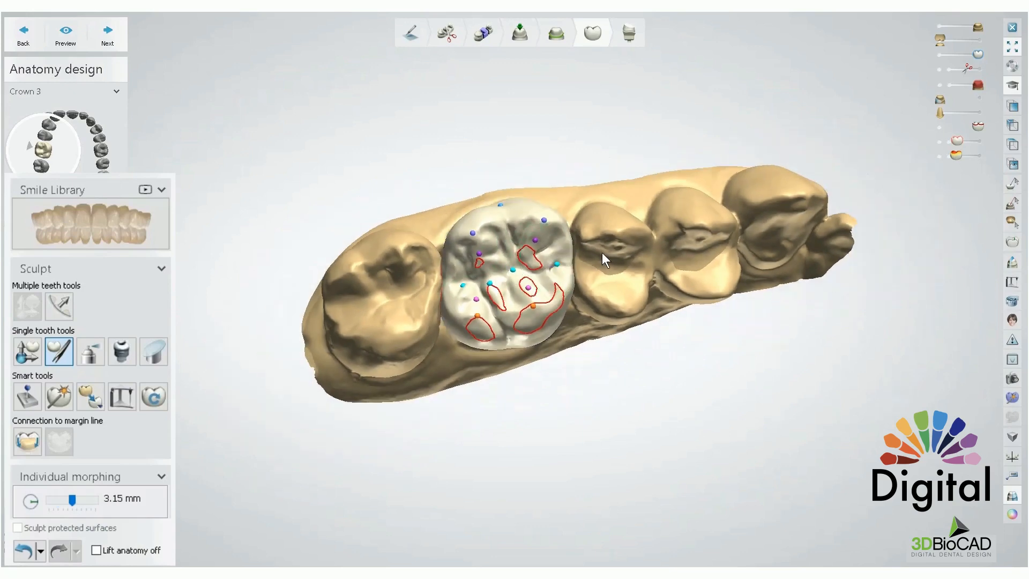
{"action": "mouse_move", "coordinate": [608, 249]}
{"action": "right_mouse_down"}
{"action": "mouse_move", "coordinate": [598, 238]}
{"action": "mouse_move", "coordinate": [606, 263]}
{"action": "right_mouse_up"}
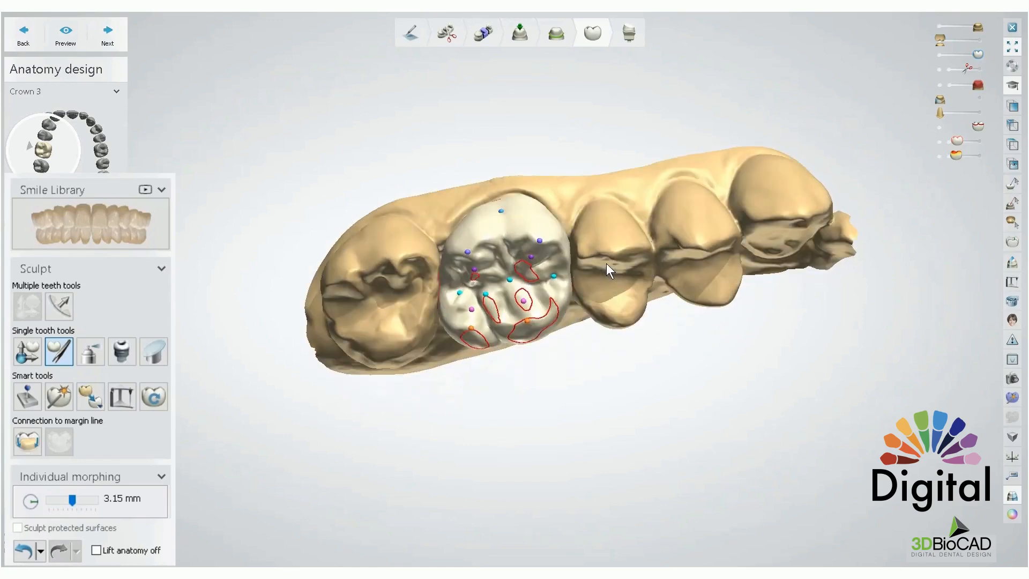
{"action": "left_click", "coordinate": [95, 356]}
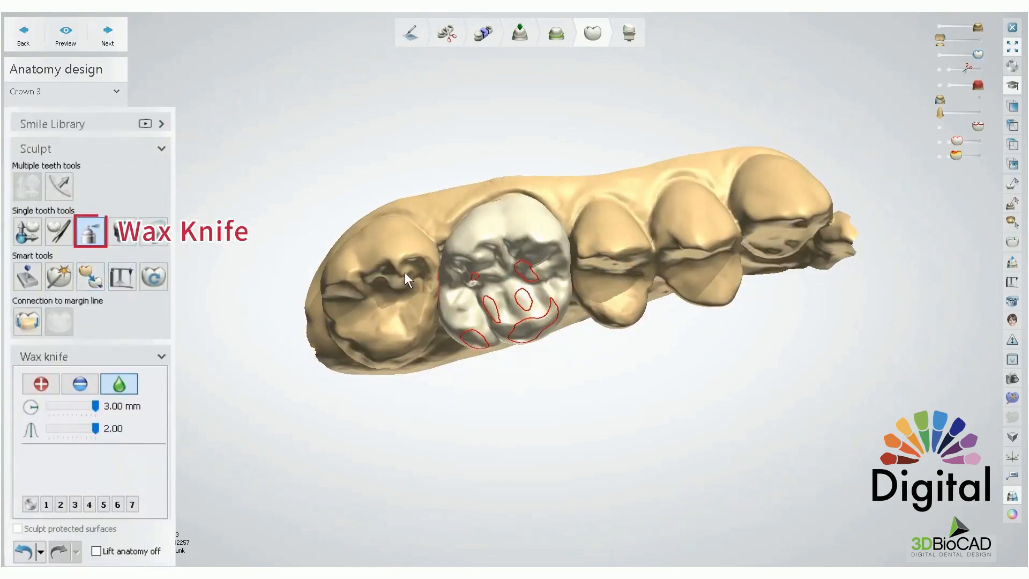
{"action": "right_click_drag", "start_coordinate": [506, 259], "coordinate": [485, 291]}
{"action": "left_click", "coordinate": [41, 383]}
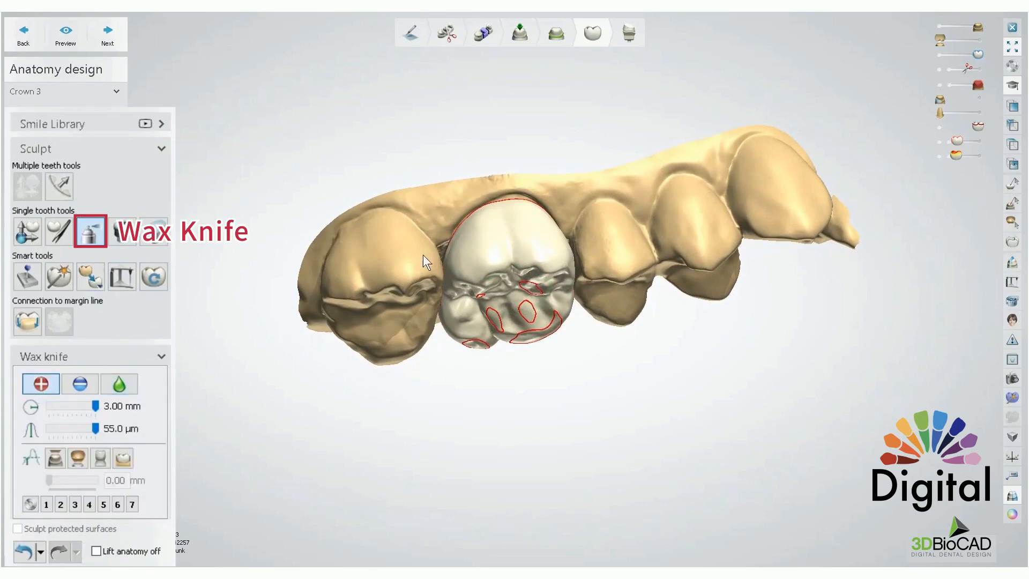
Try adding material along the crown's far-side margin with a 2.72 mm radius and 55 µm strength.
{"action": "scroll", "coordinate": [501, 277], "scroll_direction": "down", "scroll_amount": 2, "text": "ctrl"}
{"action": "scroll", "coordinate": [486, 270], "scroll_direction": "up", "scroll_amount": 4}
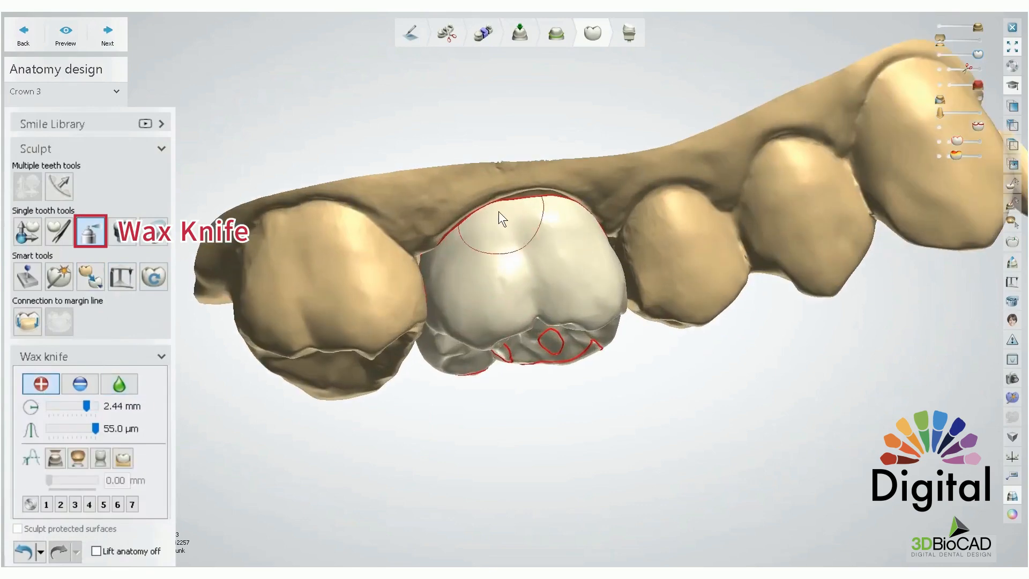
{"action": "scroll", "coordinate": [506, 202], "scroll_direction": "up", "scroll_amount": 1, "text": "ctrl"}
{"action": "left_click_drag", "start_coordinate": [513, 194], "coordinate": [541, 194]}
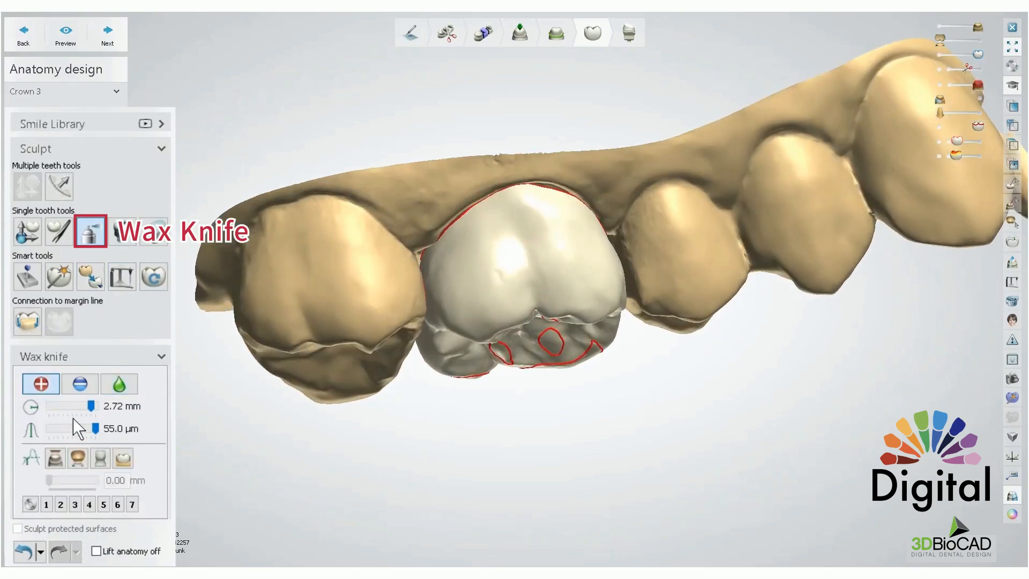
{"action": "left_click", "coordinate": [23, 550]}
Try adding material on the rear half of the far-side surface while lowering the Wax Knife radius to 1.04 mm and strength to 20 µm.
{"action": "scroll", "coordinate": [497, 239], "scroll_direction": "down", "scroll_amount": 2, "text": "shift"}
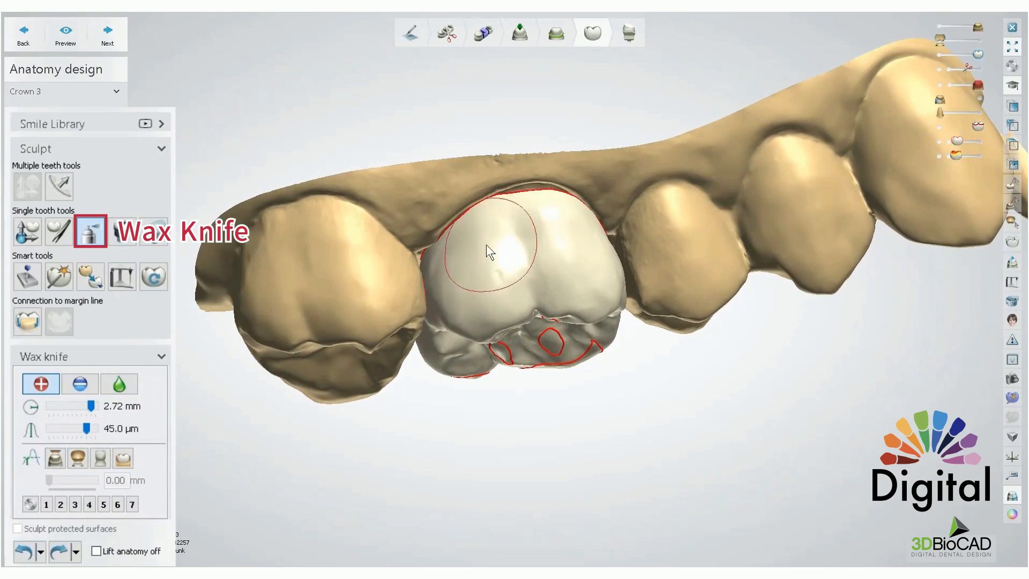
{"action": "left_click", "coordinate": [22, 550]}
{"action": "scroll", "coordinate": [457, 265], "scroll_direction": "down", "scroll_amount": 3, "text": "ctrl"}
{"action": "left_click", "coordinate": [447, 283]}
{"action": "scroll", "coordinate": [469, 244], "scroll_direction": "down", "scroll_amount": 5, "text": "shift"}
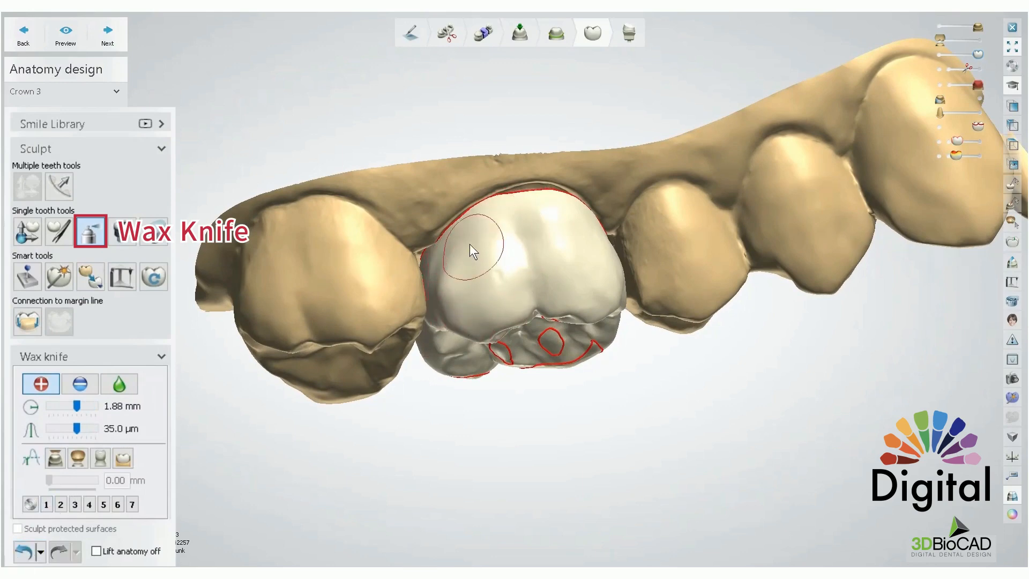
{"action": "left_click", "coordinate": [23, 551]}
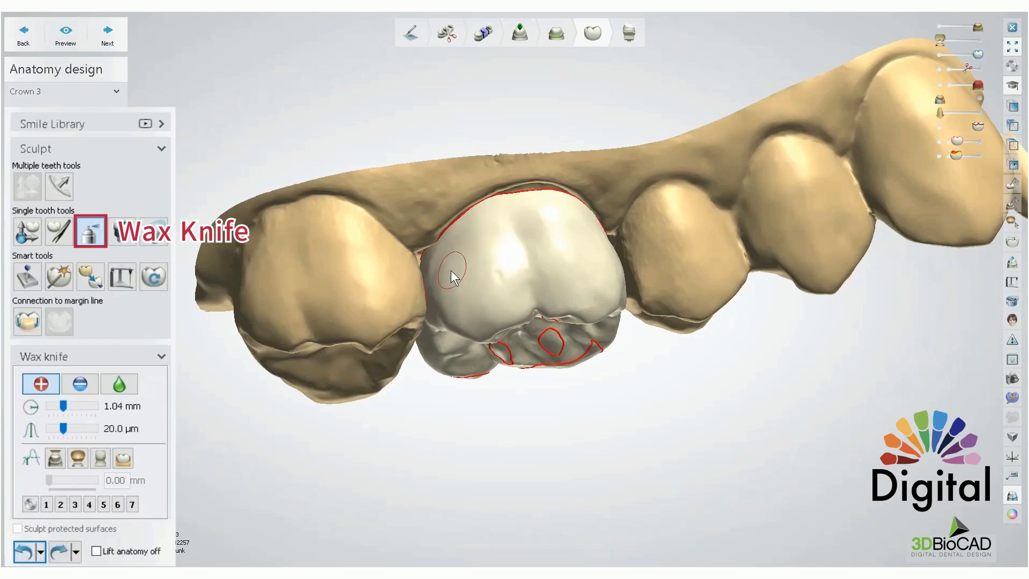
Add a little material to the rear half of the far-side surface with a 1.60 mm radius and 5 µm strength.
{"action": "scroll", "coordinate": [450, 270], "scroll_direction": "down", "scroll_amount": 3, "text": "shift"}
{"action": "scroll", "coordinate": [450, 263], "scroll_direction": "up", "scroll_amount": 3, "text": "ctrl"}
{"action": "left_click", "coordinate": [474, 236]}
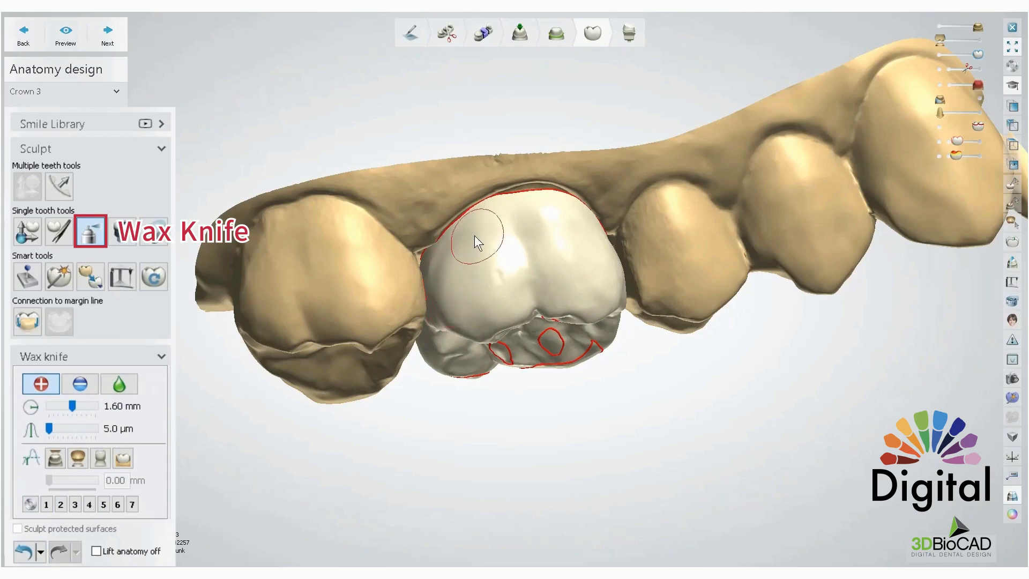
Build up the crown's near-side surface along the margin with a 3.00 mm radius and 20 µm strength.
{"action": "right_click_drag", "start_coordinate": [480, 336], "coordinate": [502, 251]}
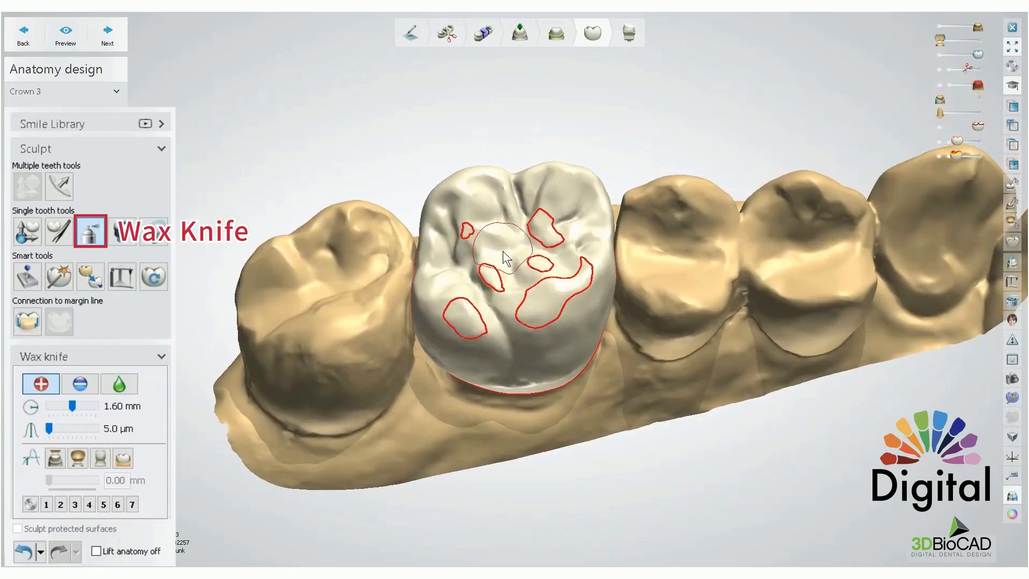
{"action": "mouse_move", "coordinate": [464, 338]}
{"action": "right_mouse_down"}
{"action": "mouse_move", "coordinate": [465, 287]}
{"action": "mouse_move", "coordinate": [455, 316]}
{"action": "right_mouse_up"}
{"action": "scroll", "coordinate": [455, 316], "scroll_direction": "up", "scroll_amount": 7, "text": "ctrl"}
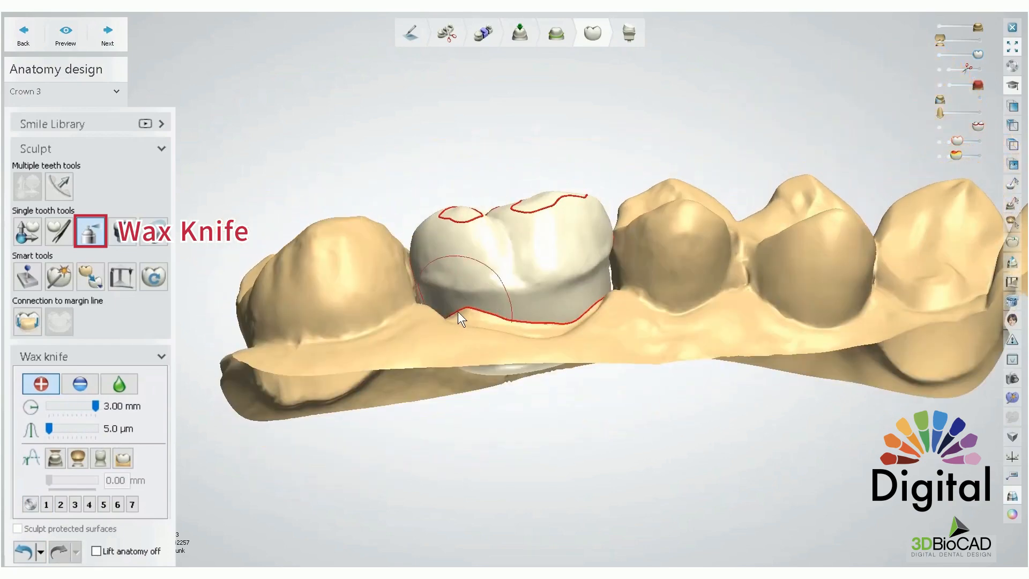
{"action": "scroll", "coordinate": [465, 316], "scroll_direction": "up", "scroll_amount": 3, "text": "shift"}
{"action": "left_click_drag", "start_coordinate": [465, 327], "coordinate": [558, 334]}
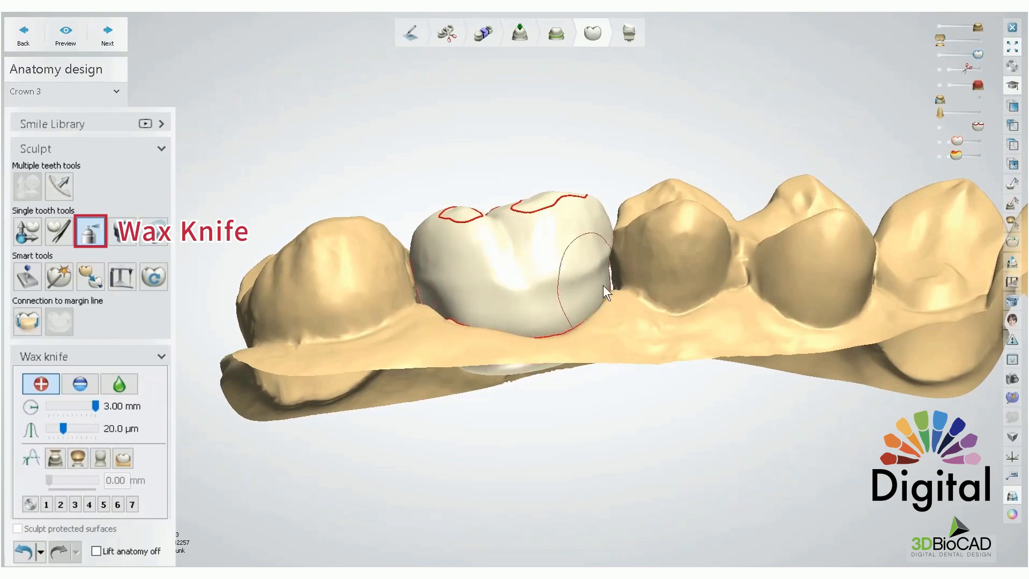
Set the Wax Knife to smoothing with a 3.00 mm radius and 1.60 strength and smooth the rear half of the far-side surface.
{"action": "right_click_drag", "start_coordinate": [603, 285], "coordinate": [505, 336]}
{"action": "left_click", "coordinate": [119, 383]}
{"action": "scroll", "coordinate": [589, 274], "scroll_direction": "up", "scroll_amount": 3, "text": "shift"}
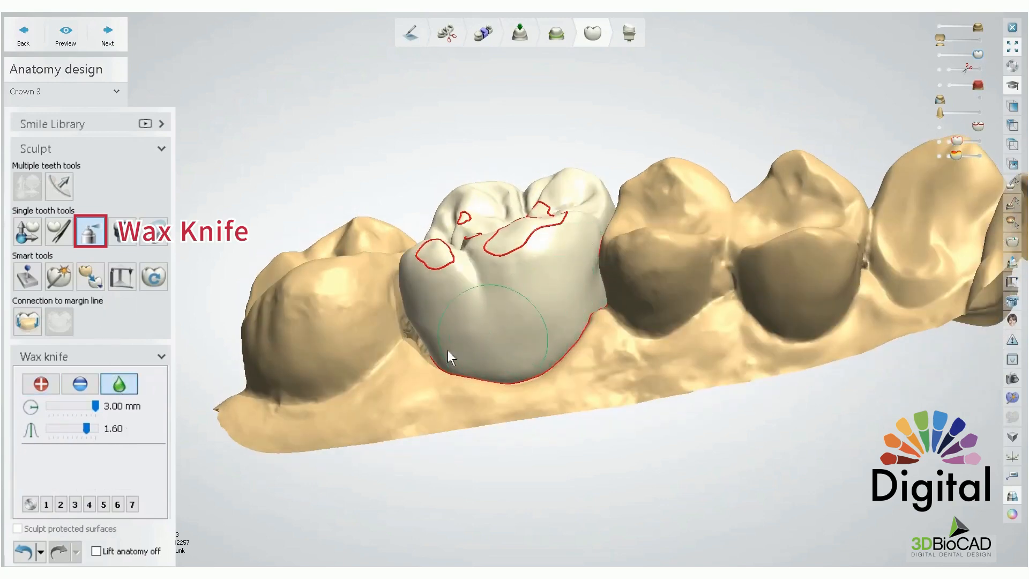
{"action": "mouse_move", "coordinate": [438, 342]}
{"action": "right_mouse_down"}
{"action": "mouse_move", "coordinate": [538, 359]}
{"action": "mouse_move", "coordinate": [543, 406]}
{"action": "mouse_move", "coordinate": [497, 344]}
{"action": "right_mouse_up"}
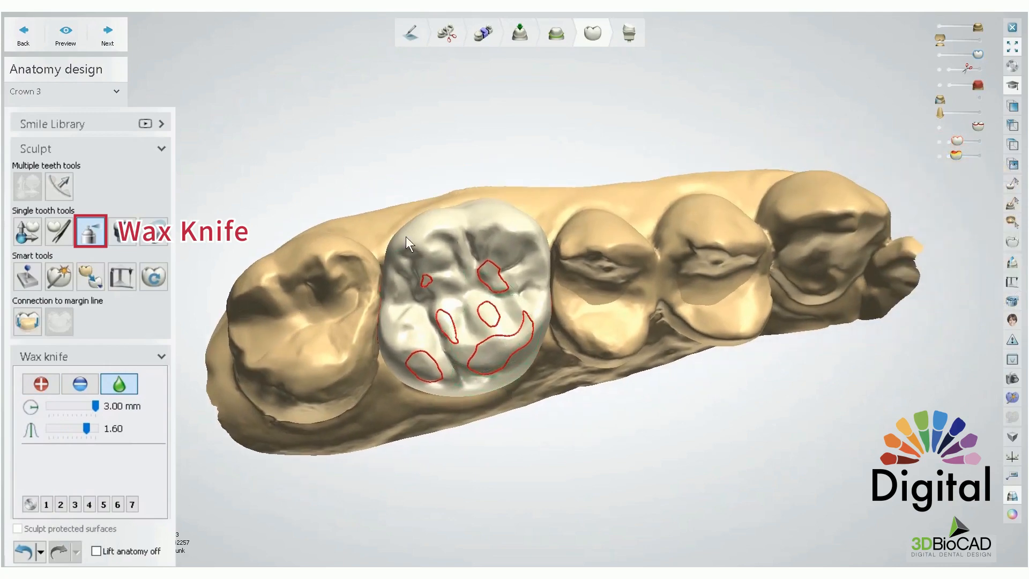
{"action": "mouse_move", "coordinate": [447, 208]}
{"action": "right_mouse_down"}
{"action": "mouse_move", "coordinate": [451, 266]}
{"action": "mouse_move", "coordinate": [415, 304]}
{"action": "right_mouse_up"}
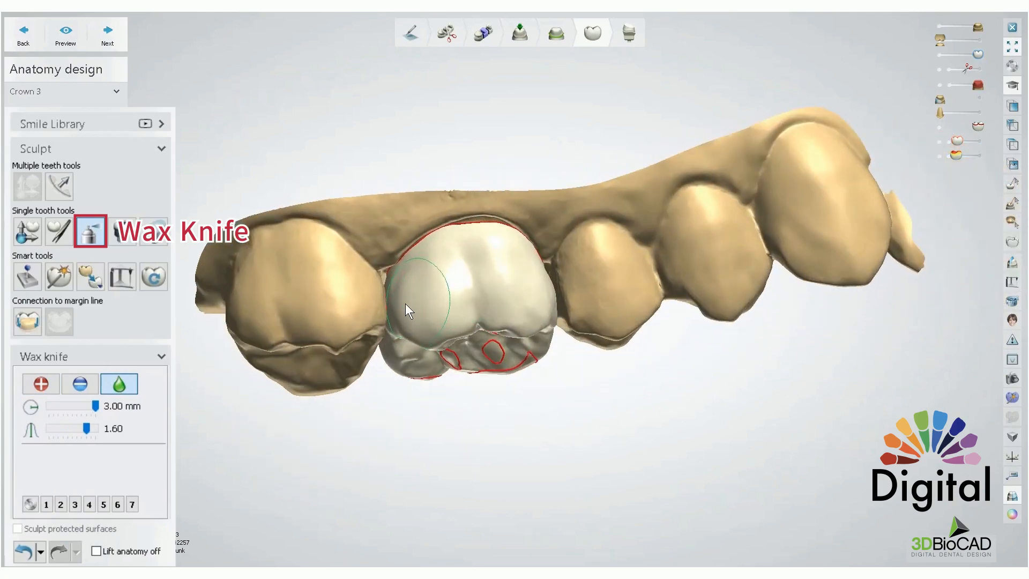
{"action": "left_click_drag", "start_coordinate": [407, 304], "coordinate": [412, 316]}
{"action": "scroll", "coordinate": [454, 276], "scroll_direction": "down", "scroll_amount": 3}
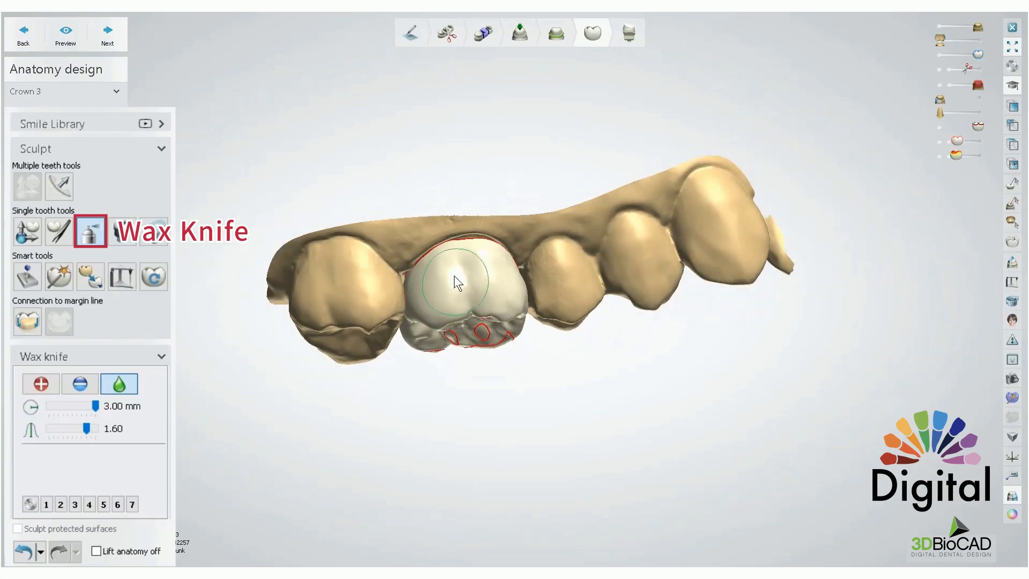
{"action": "right_click_drag", "start_coordinate": [453, 276], "coordinate": [436, 285]}
{"action": "scroll", "coordinate": [571, 253], "scroll_direction": "down", "scroll_amount": 2}
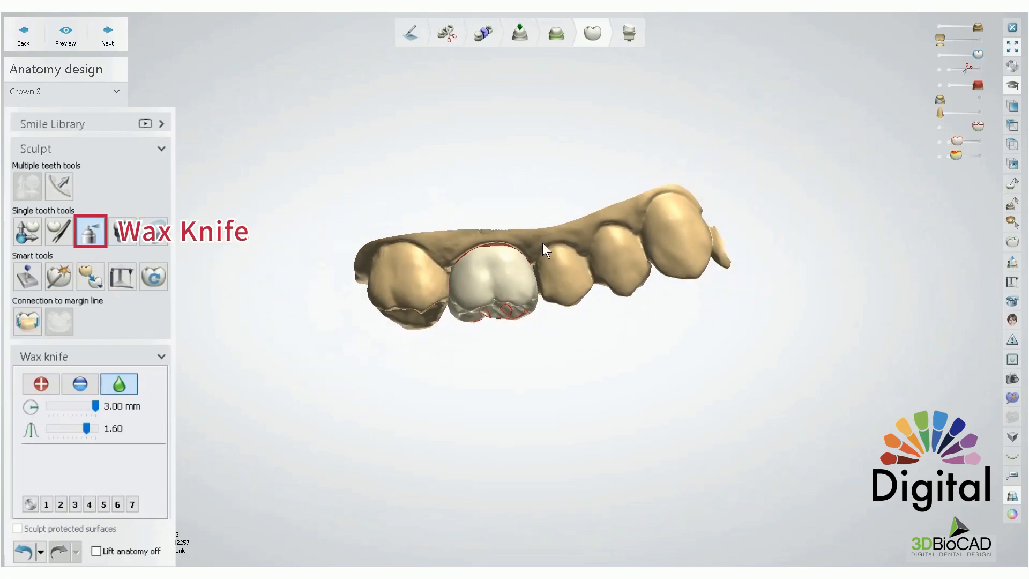
Try smoothing across the crown's occlusal surface with a 2.16 mm radius and 1.60 strength.
{"action": "right_click_drag", "start_coordinate": [542, 243], "coordinate": [472, 147]}
{"action": "scroll", "coordinate": [495, 282], "scroll_direction": "up", "scroll_amount": 6}
{"action": "scroll", "coordinate": [419, 215], "scroll_direction": "down", "scroll_amount": 1, "text": "shift"}
{"action": "scroll", "coordinate": [419, 215], "scroll_direction": "down", "scroll_amount": 2, "text": "shift"}
{"action": "mouse_move", "coordinate": [419, 215]}
{"action": "left_mouse_down"}
{"action": "mouse_move", "coordinate": [385, 248]}
{"action": "mouse_move", "coordinate": [422, 328]}
{"action": "mouse_move", "coordinate": [512, 267]}
{"action": "mouse_move", "coordinate": [471, 190]}
{"action": "mouse_move", "coordinate": [552, 265]}
{"action": "left_mouse_up"}
{"action": "right_click_drag", "start_coordinate": [560, 268], "coordinate": [577, 302]}
{"action": "left_click", "coordinate": [23, 551]}
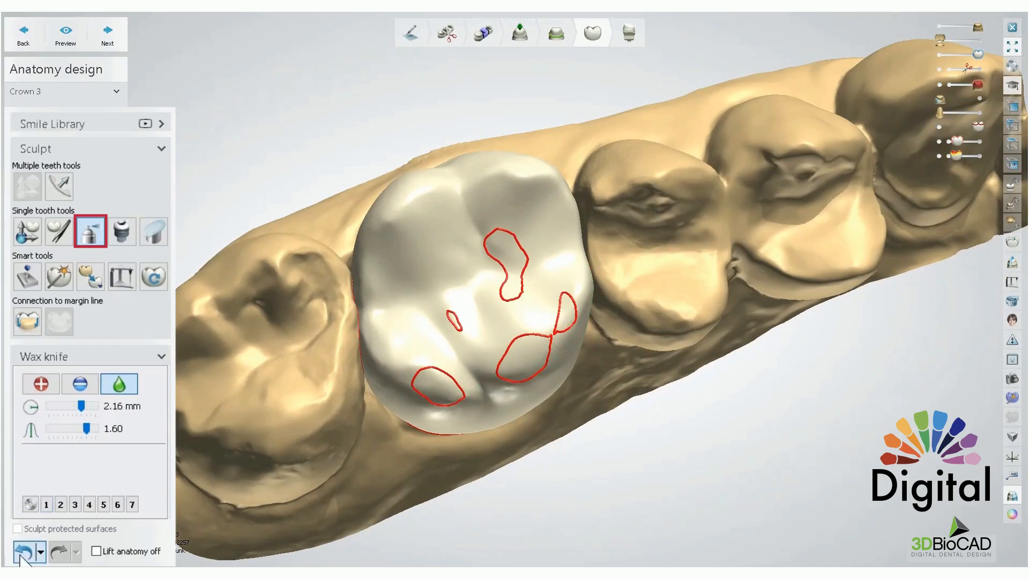
Remove material from the crown's near-side surface with a 3.00 mm radius, varying the strength from 40 to 55 µm.
{"action": "scroll", "coordinate": [461, 314], "scroll_direction": "down", "scroll_amount": 4}
{"action": "right_click_drag", "start_coordinate": [463, 314], "coordinate": [469, 280]}
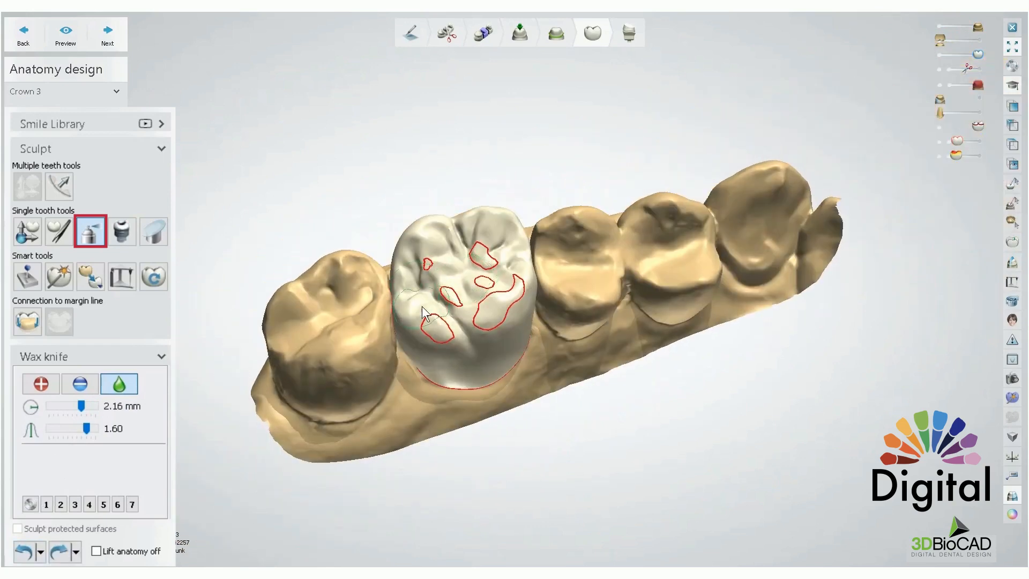
{"action": "right_click_drag", "start_coordinate": [423, 306], "coordinate": [414, 263]}
{"action": "left_click", "coordinate": [82, 383]}
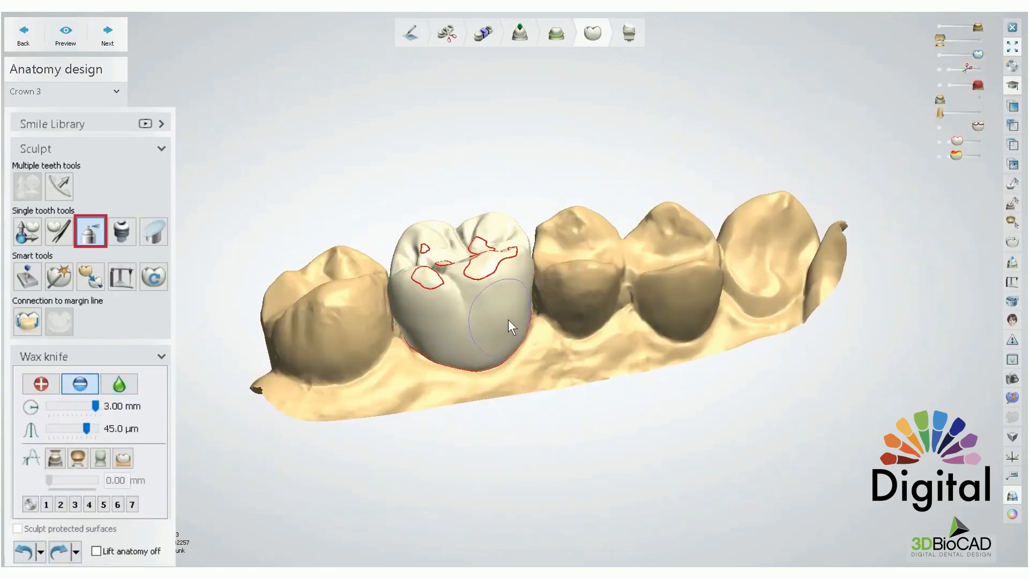
{"action": "scroll", "coordinate": [508, 321], "scroll_direction": "up", "scroll_amount": 2, "text": "shift"}
{"action": "left_click_drag", "start_coordinate": [478, 335], "coordinate": [443, 322]}
{"action": "scroll", "coordinate": [454, 332], "scroll_direction": "down", "scroll_amount": 3, "text": "shift"}
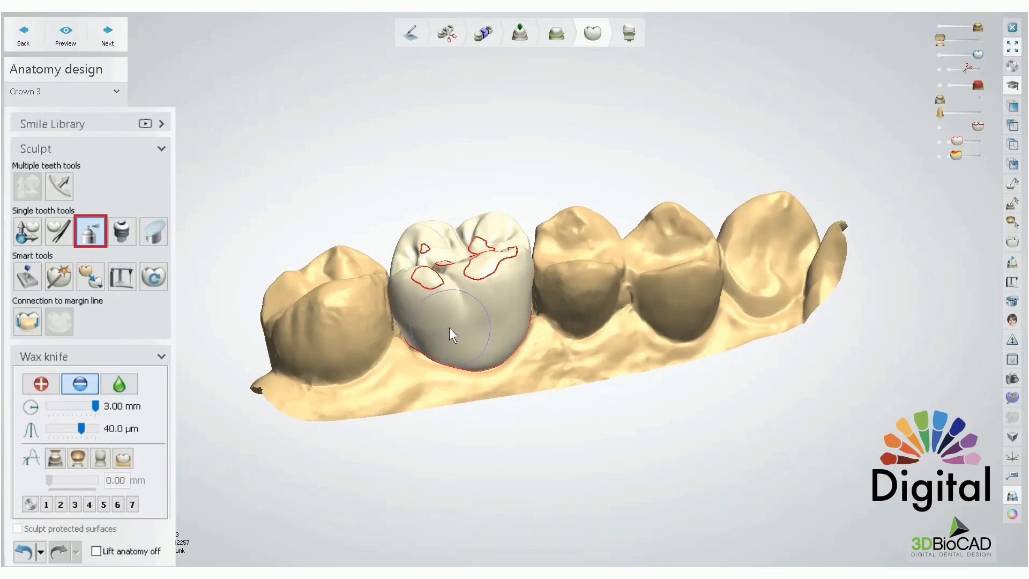
{"action": "left_click_drag", "start_coordinate": [486, 375], "coordinate": [524, 326]}
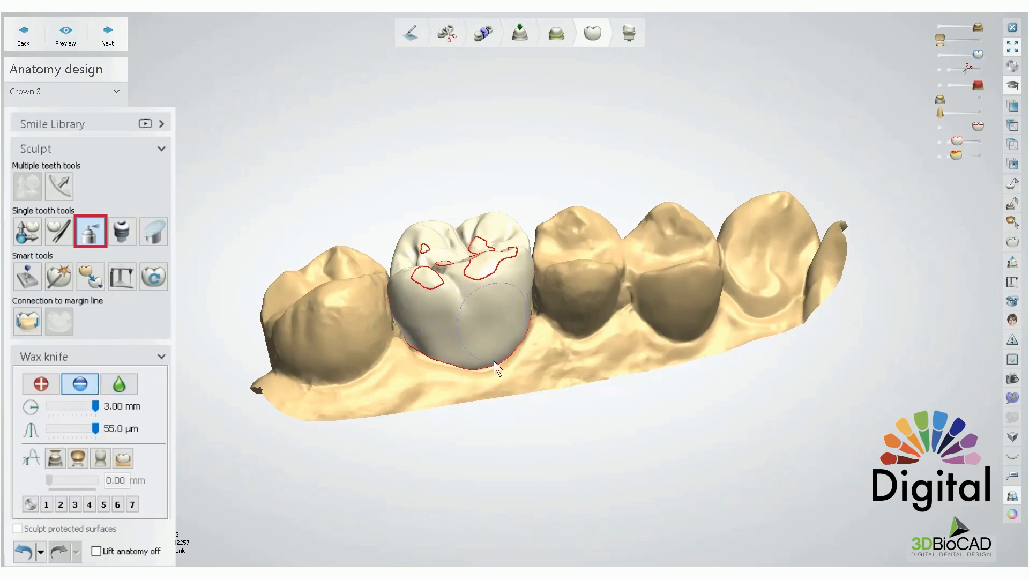
Set the Wax Knife back to adding material after checking the crown from the side and occlusal views.
{"action": "right_click_drag", "start_coordinate": [616, 341], "coordinate": [309, 402]}
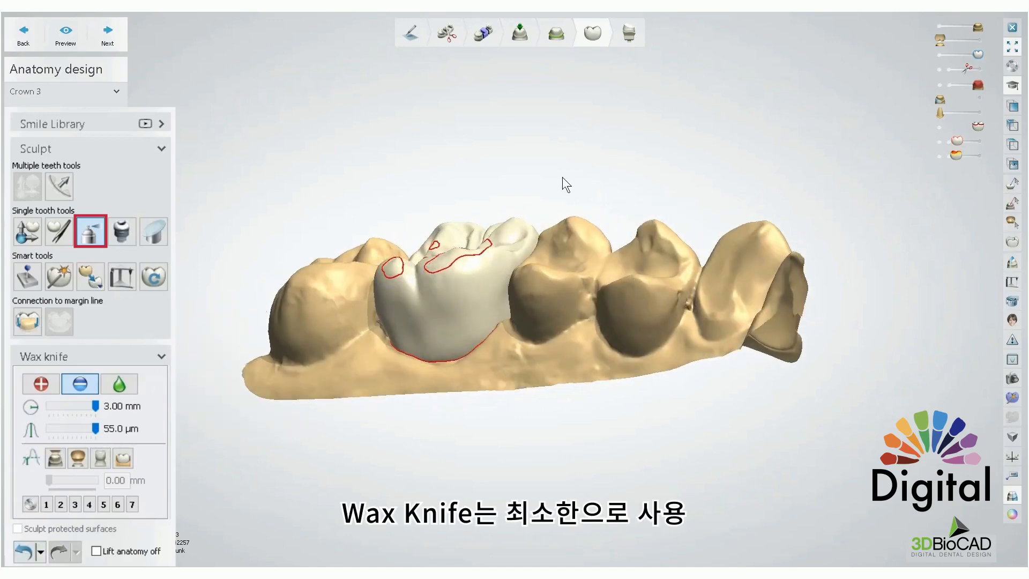
{"action": "right_click_drag", "start_coordinate": [561, 177], "coordinate": [610, 255]}
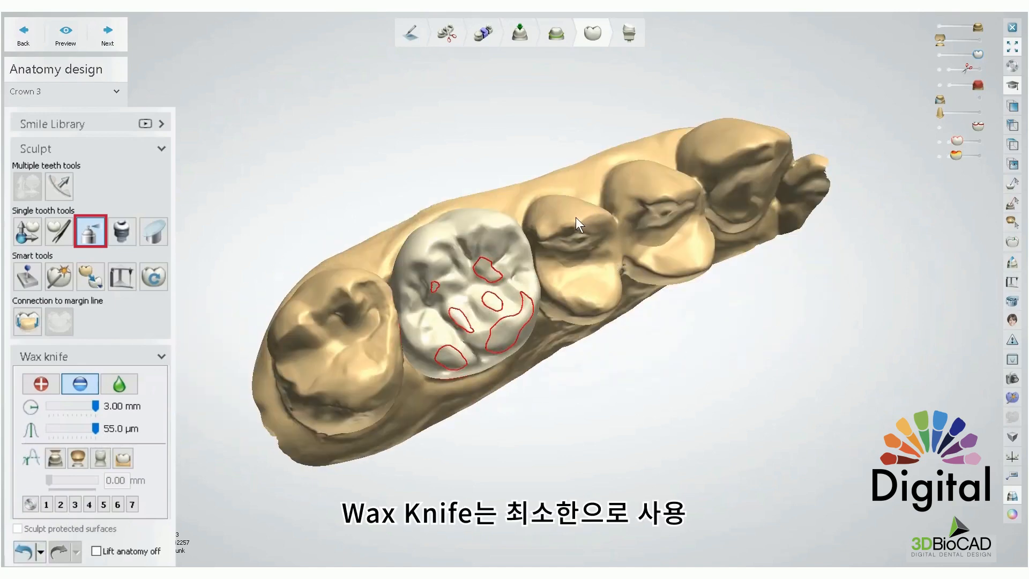
{"action": "mouse_move", "coordinate": [511, 232]}
{"action": "right_mouse_down"}
{"action": "mouse_move", "coordinate": [505, 206]}
{"action": "mouse_move", "coordinate": [503, 228]}
{"action": "right_mouse_up"}
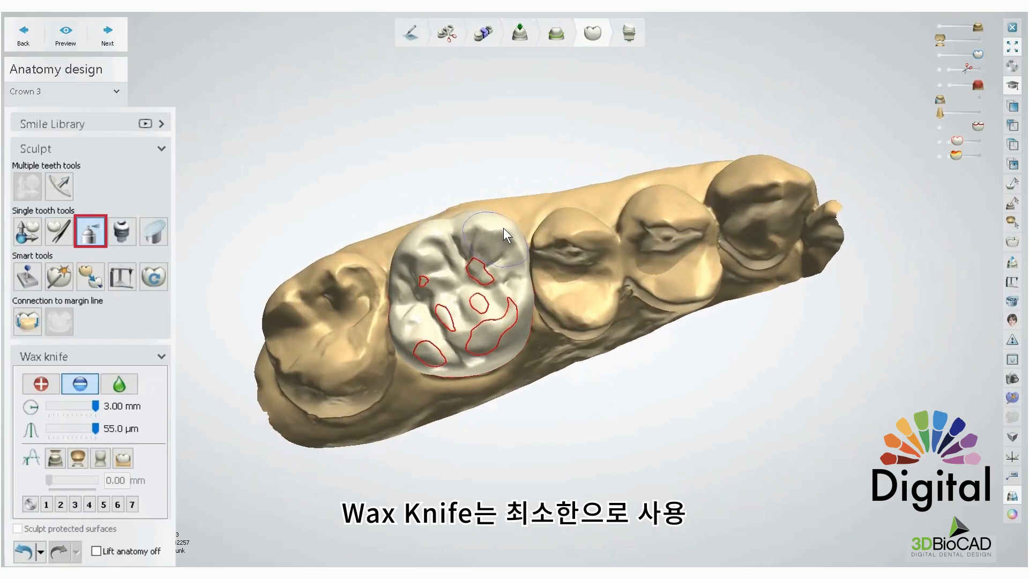
{"action": "scroll", "coordinate": [443, 264], "scroll_direction": "up", "scroll_amount": 2}
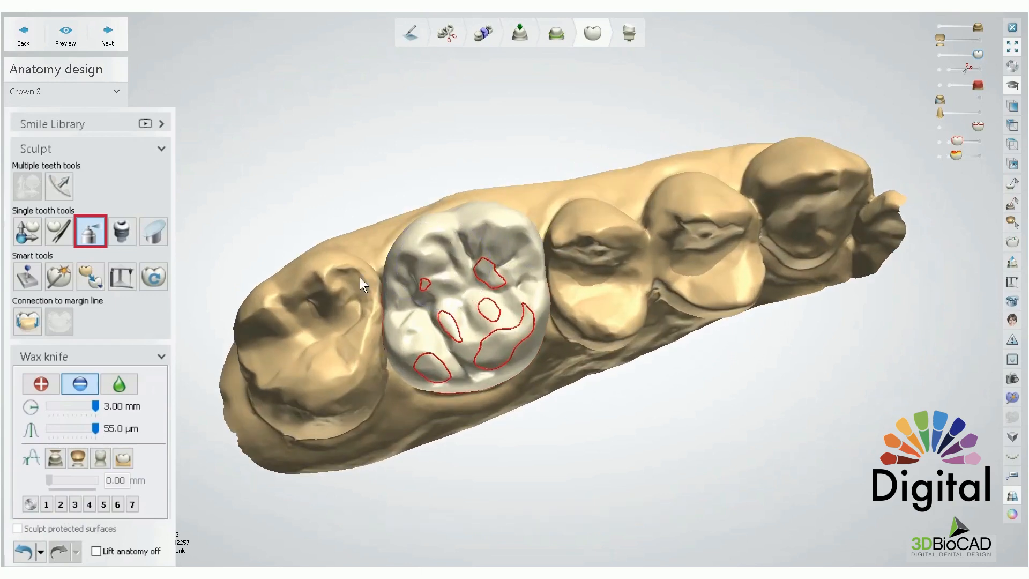
{"action": "left_click", "coordinate": [39, 379]}
{"action": "left_click", "coordinate": [39, 378]}
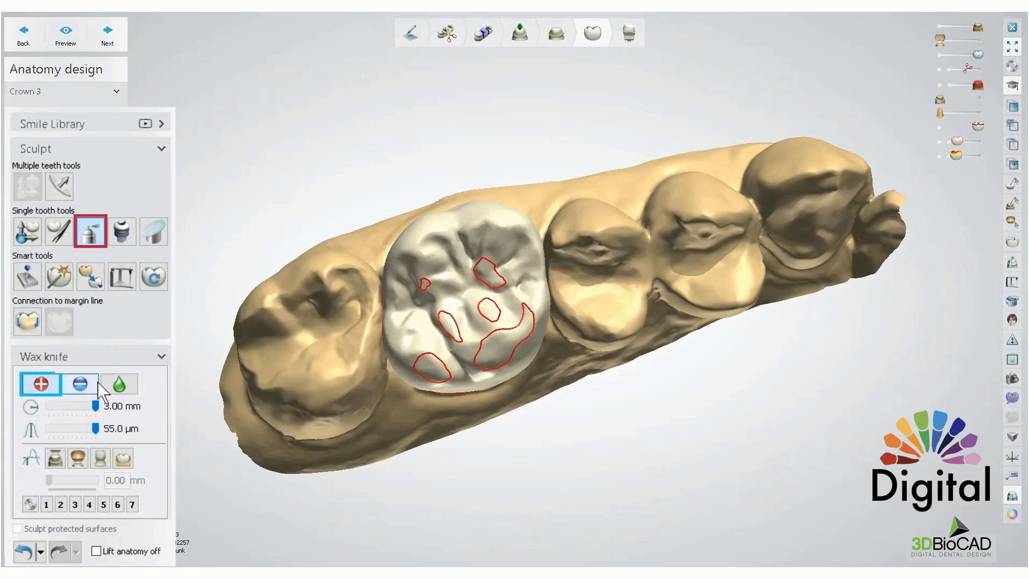
Try building an exaggerated spike on the rear far-side surface with a 3.00 mm radius and 55 µm strength.
{"action": "mouse_move", "coordinate": [512, 301]}
{"action": "right_mouse_down"}
{"action": "mouse_move", "coordinate": [506, 338]}
{"action": "mouse_move", "coordinate": [434, 283]}
{"action": "right_mouse_up"}
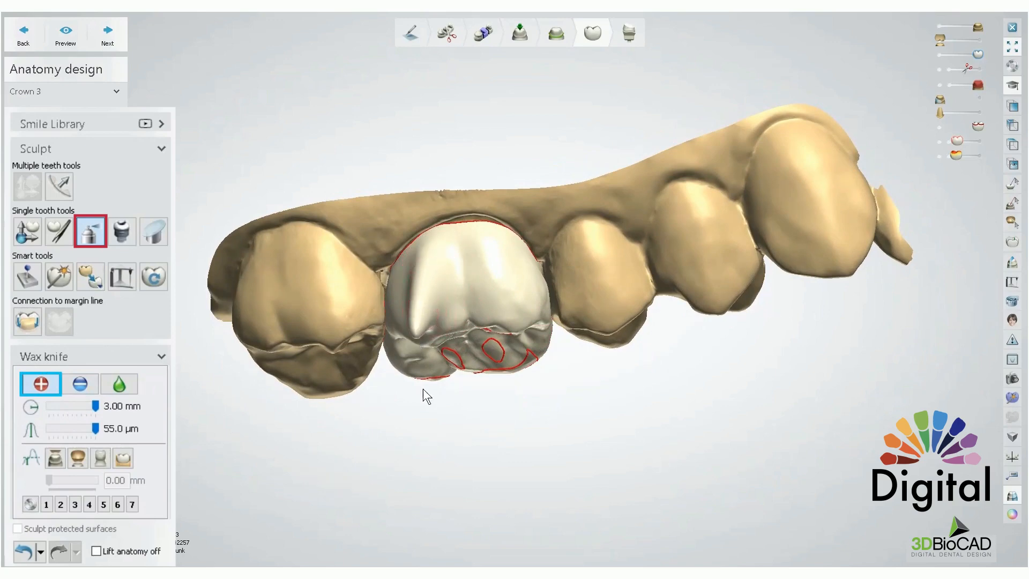
{"action": "right_click_drag", "start_coordinate": [422, 388], "coordinate": [458, 310]}
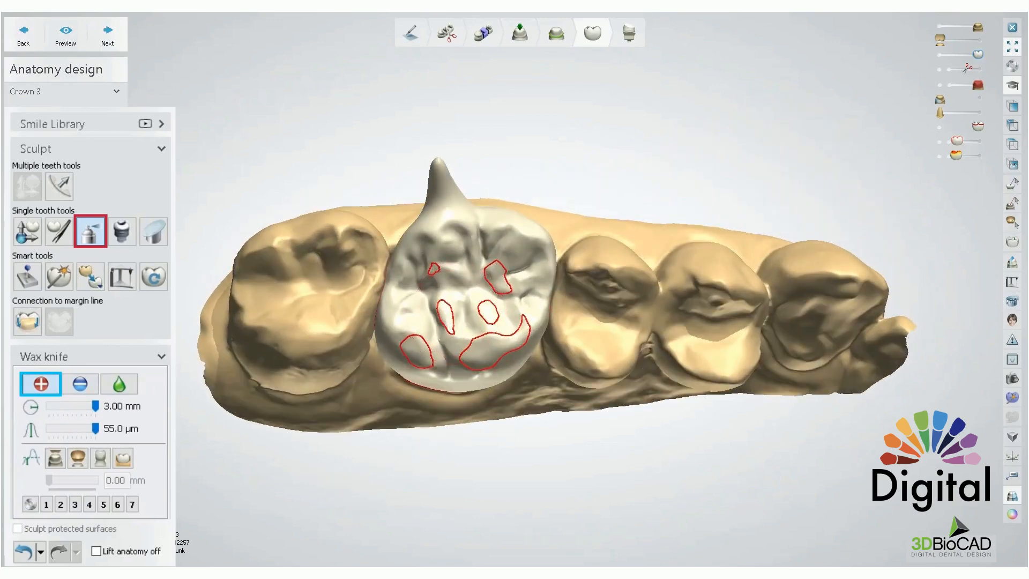
{"action": "left_click", "coordinate": [24, 551]}
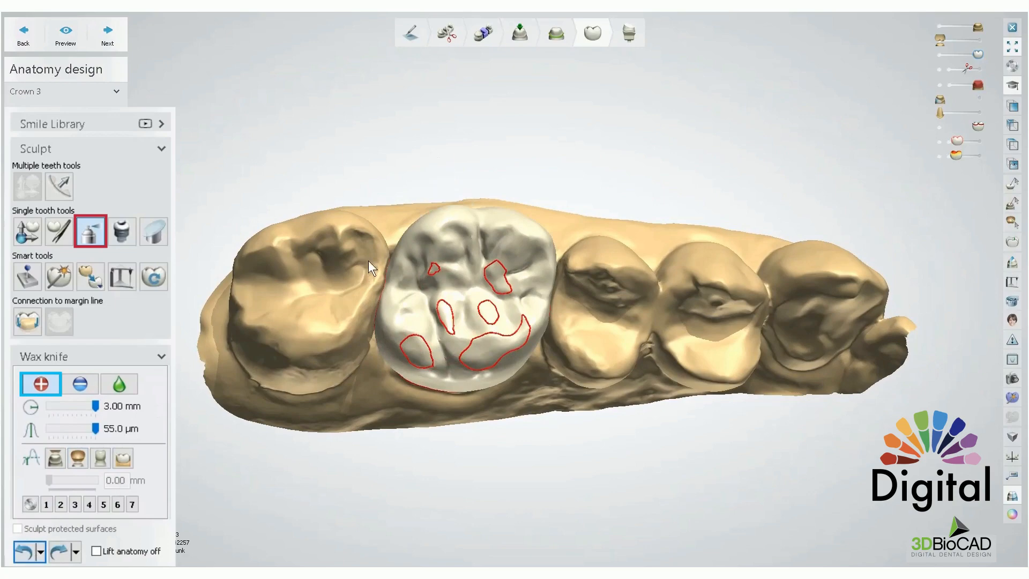
Go over the rear far-side surface with the Wax Knife and reduce its strength to 5 µm and radius to 0.20 mm.
{"action": "scroll", "coordinate": [375, 258], "scroll_direction": "up", "scroll_amount": 2}
{"action": "right_click_drag", "start_coordinate": [386, 252], "coordinate": [419, 286]}
{"action": "scroll", "coordinate": [462, 247], "scroll_direction": "down", "scroll_amount": 10, "text": "ctrl"}
{"action": "right_click_drag", "start_coordinate": [462, 248], "coordinate": [474, 248]}
{"action": "mouse_move", "coordinate": [474, 249]}
{"action": "left_mouse_down"}
{"action": "mouse_move", "coordinate": [444, 324]}
{"action": "mouse_move", "coordinate": [492, 250]}
{"action": "mouse_move", "coordinate": [427, 327]}
{"action": "mouse_move", "coordinate": [532, 245]}
{"action": "mouse_move", "coordinate": [490, 363]}
{"action": "mouse_move", "coordinate": [465, 320]}
{"action": "mouse_move", "coordinate": [440, 320]}
{"action": "left_mouse_up"}
{"action": "scroll", "coordinate": [458, 289], "scroll_direction": "down", "scroll_amount": 14, "text": "shift"}
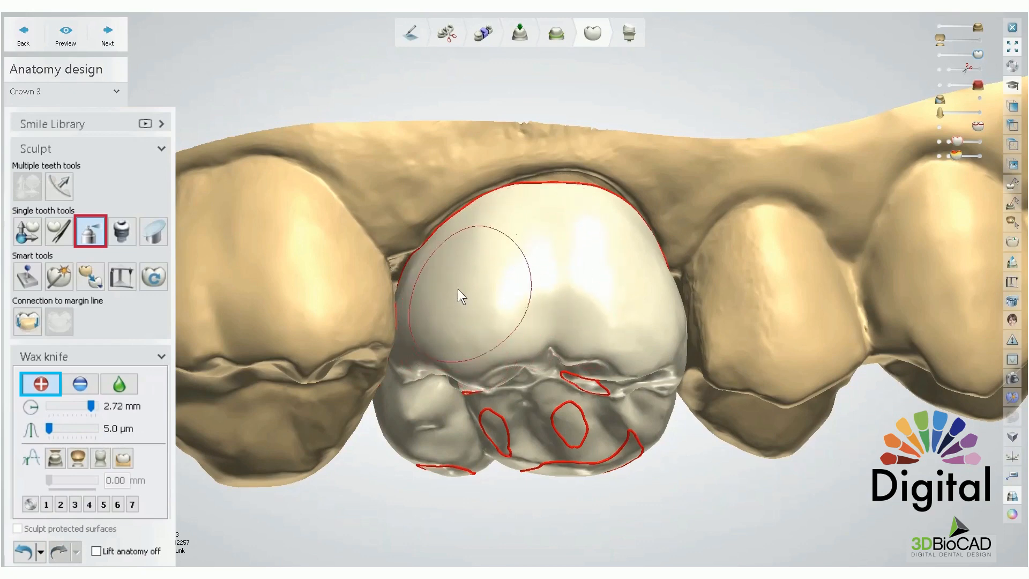
{"action": "scroll", "coordinate": [458, 288], "scroll_direction": "down", "scroll_amount": 11, "text": "shift"}
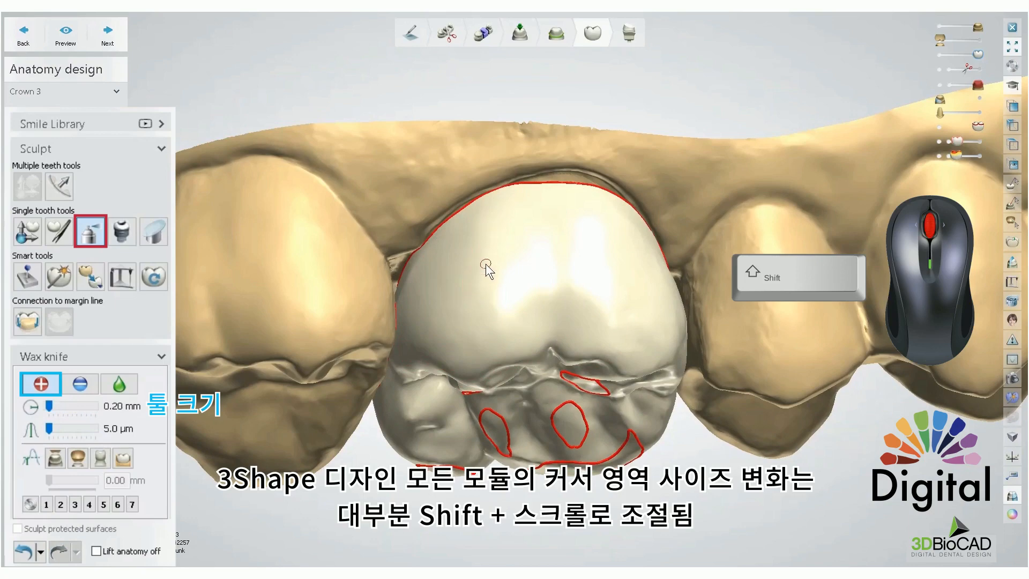
Enlarge the Wax Knife's radius to 3.00 mm, varying it over the crown to compare cursor sizes.
{"action": "scroll", "coordinate": [492, 290], "scroll_direction": "up", "scroll_amount": 5}
{"action": "scroll", "coordinate": [496, 303], "scroll_direction": "up", "scroll_amount": 6, "text": "shift"}
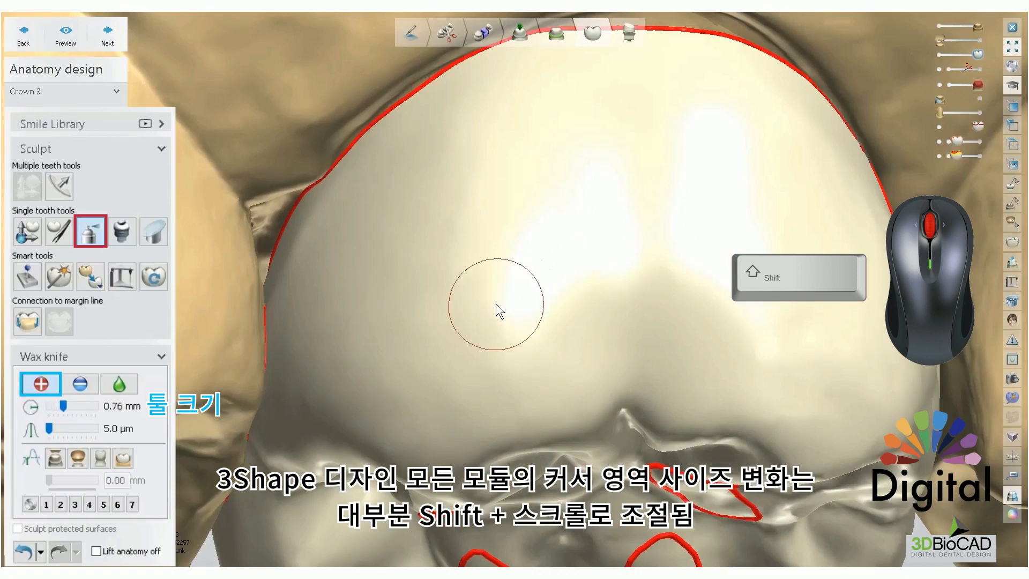
{"action": "scroll", "coordinate": [496, 304], "scroll_direction": "up", "scroll_amount": 15, "text": "shift"}
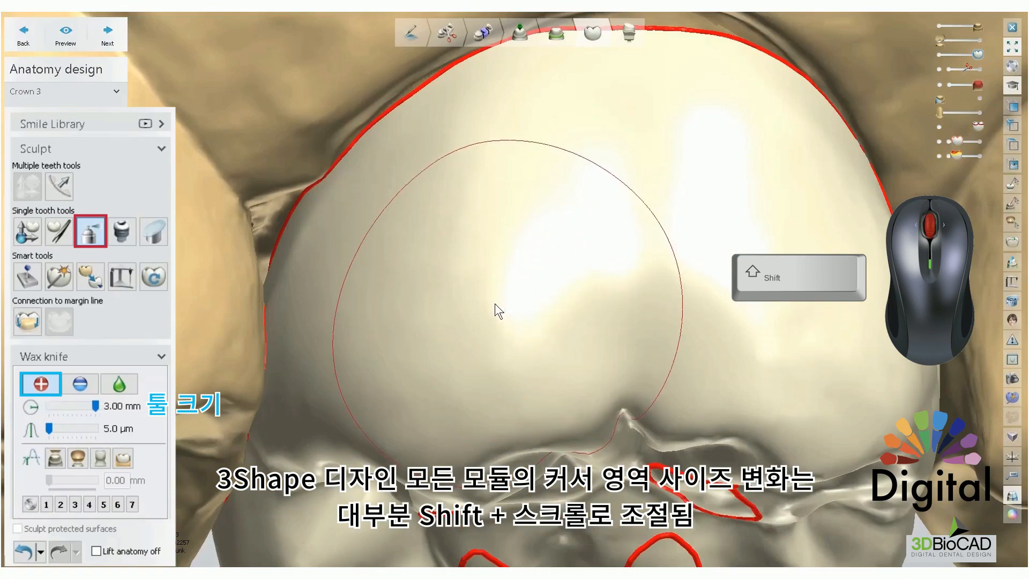
{"action": "scroll", "coordinate": [494, 303], "scroll_direction": "down", "scroll_amount": 10}
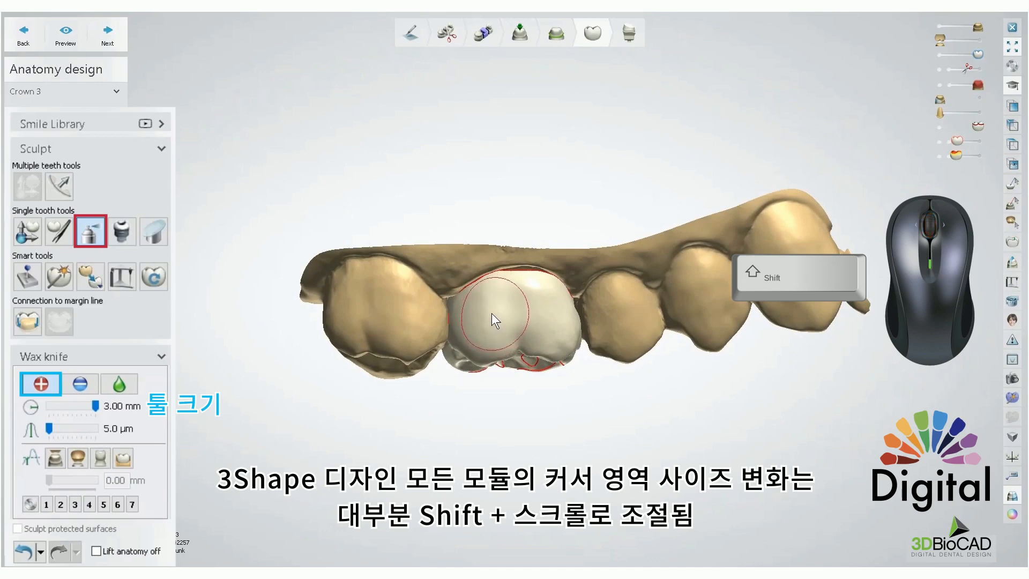
{"action": "scroll", "coordinate": [492, 315], "scroll_direction": "down", "scroll_amount": 4, "text": "shift"}
{"action": "scroll", "coordinate": [492, 315], "scroll_direction": "up", "scroll_amount": 4, "text": "shift"}
{"action": "scroll", "coordinate": [491, 313], "scroll_direction": "down", "scroll_amount": 3, "text": "shift"}
{"action": "scroll", "coordinate": [490, 313], "scroll_direction": "up", "scroll_amount": 3, "text": "shift"}
{"action": "scroll", "coordinate": [474, 320], "scroll_direction": "up", "scroll_amount": 2}
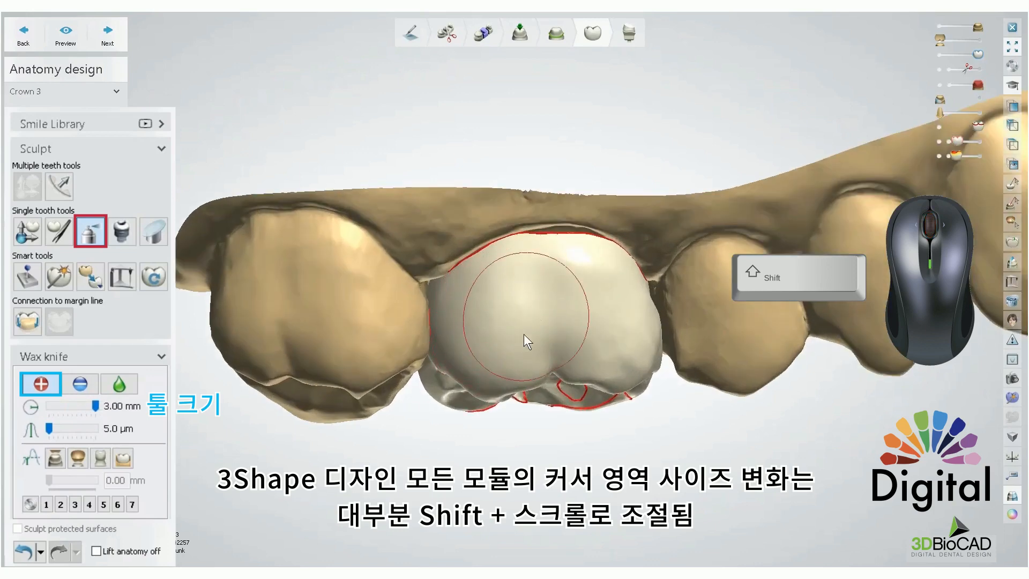
Raise the Wax Knife's strength to 55 µm over the crown's side surface with a 3.00 mm radius.
{"action": "mouse_move", "coordinate": [522, 348]}
{"action": "right_mouse_down"}
{"action": "mouse_move", "coordinate": [506, 251]}
{"action": "mouse_move", "coordinate": [486, 274]}
{"action": "mouse_move", "coordinate": [464, 240]}
{"action": "mouse_move", "coordinate": [476, 273]}
{"action": "mouse_move", "coordinate": [503, 243]}
{"action": "mouse_move", "coordinate": [501, 256]}
{"action": "mouse_move", "coordinate": [493, 226]}
{"action": "right_mouse_up"}
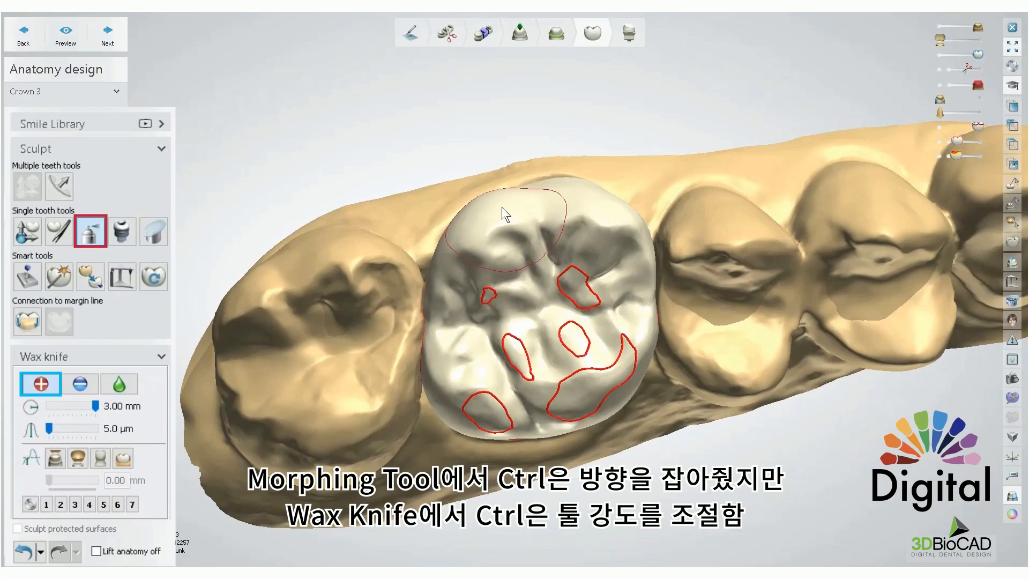
{"action": "key", "text": "ctrl"}
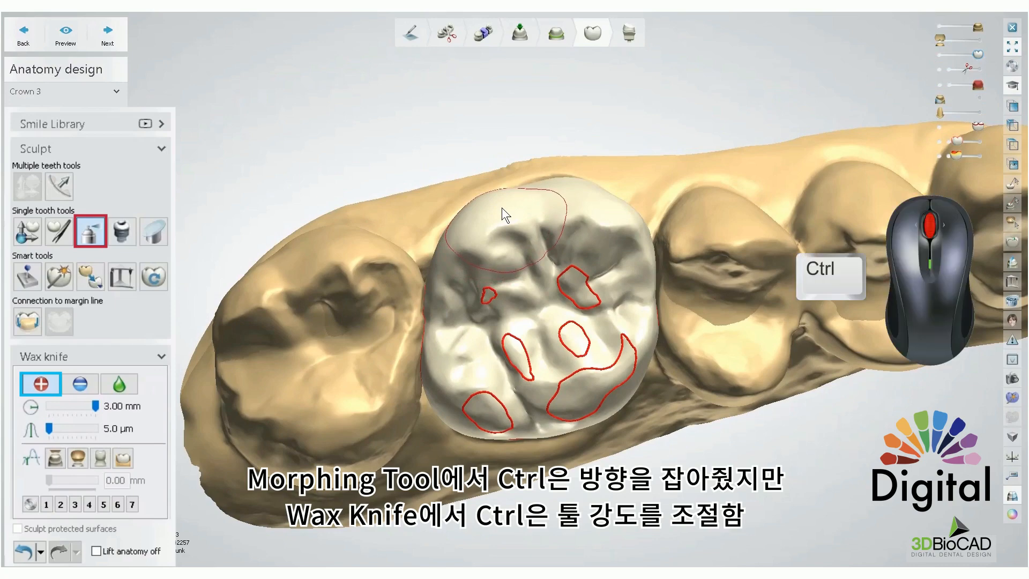
{"action": "right_click_drag", "start_coordinate": [502, 207], "coordinate": [502, 277]}
{"action": "scroll", "coordinate": [495, 290], "scroll_direction": "up", "scroll_amount": 6, "text": "ctrl"}
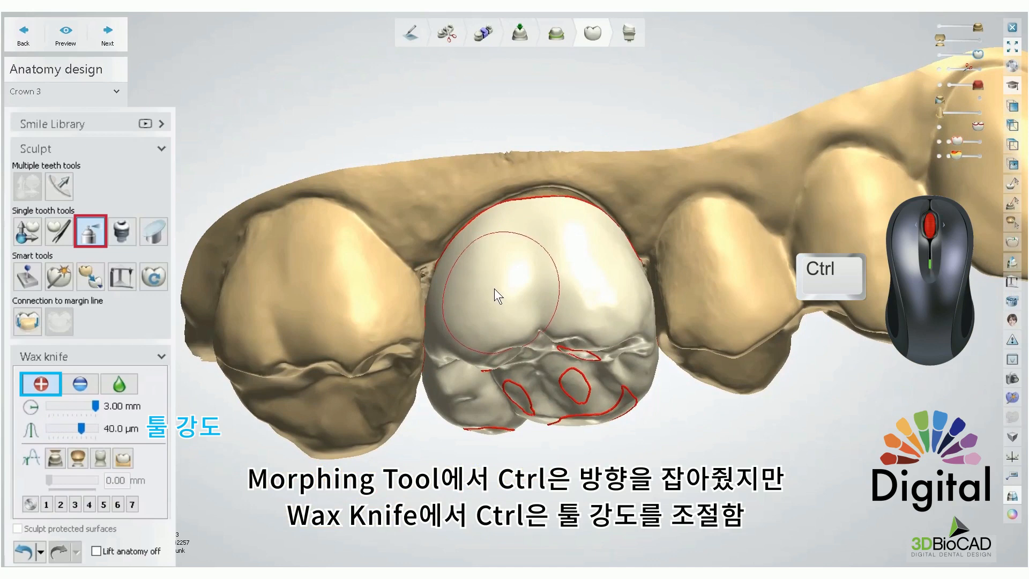
{"action": "scroll", "coordinate": [494, 289], "scroll_direction": "up", "scroll_amount": 6, "text": "ctrl"}
{"action": "scroll", "coordinate": [495, 289], "scroll_direction": "down", "scroll_amount": 2, "text": "ctrl"}
{"action": "scroll", "coordinate": [494, 289], "scroll_direction": "up", "scroll_amount": 6, "text": "ctrl"}
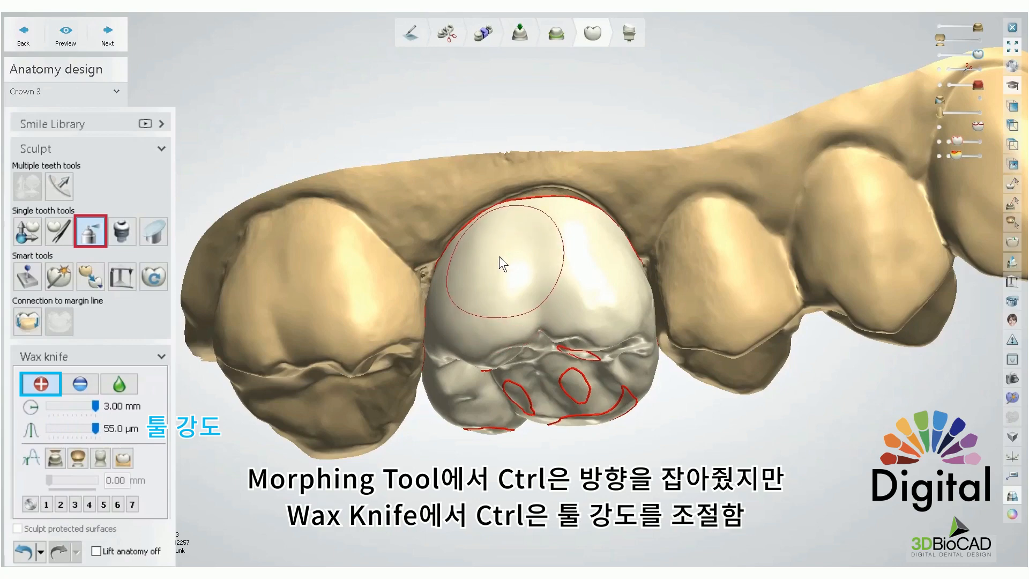
{"action": "scroll", "coordinate": [478, 311], "scroll_direction": "up", "scroll_amount": 3}
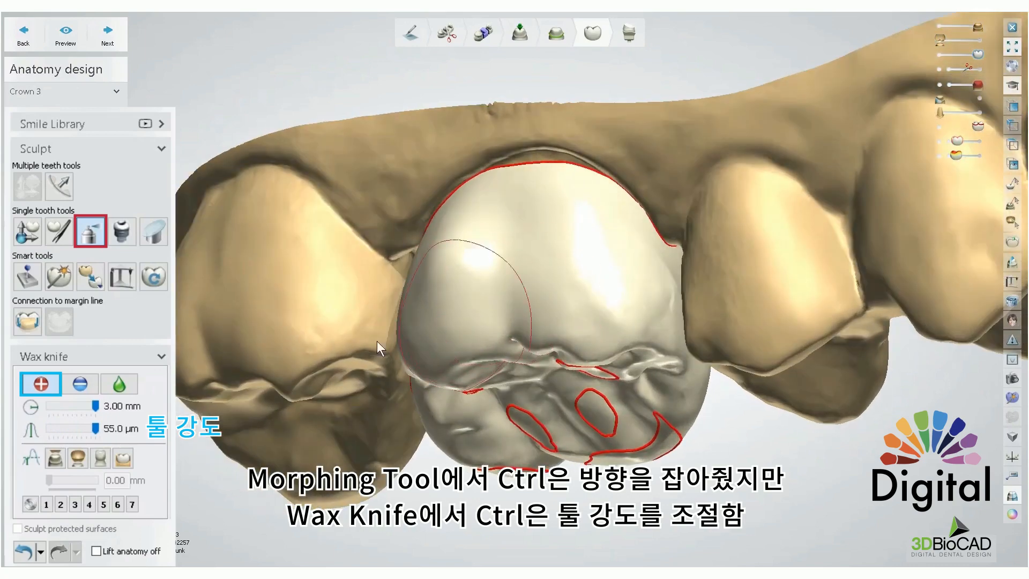
Reduce the Wax Knife's strength to 5 µm and lightly add material to both lobes of the crown's side surface.
{"action": "scroll", "coordinate": [473, 272], "scroll_direction": "down", "scroll_amount": 5, "text": "ctrl"}
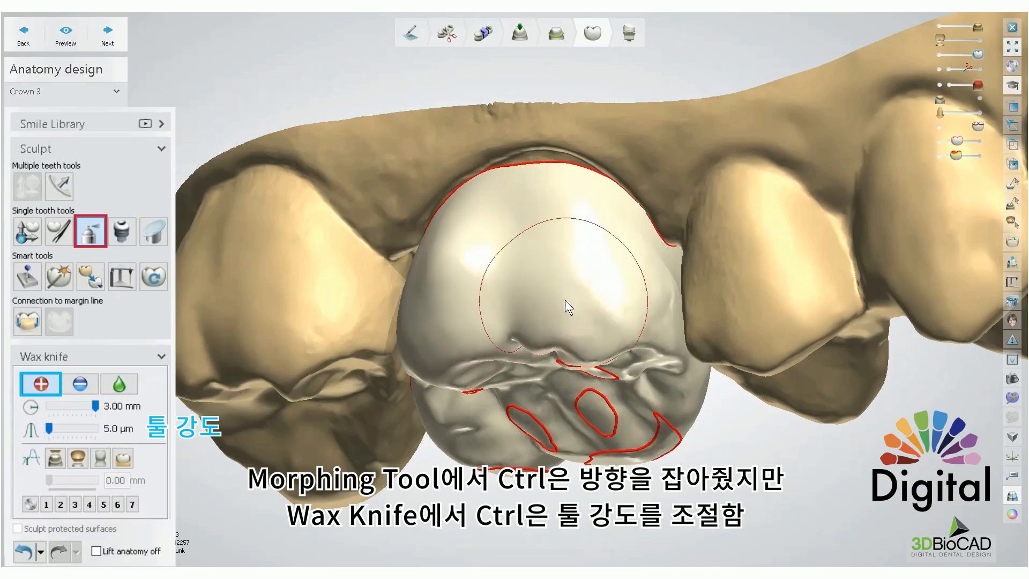
{"action": "mouse_move", "coordinate": [590, 311]}
{"action": "left_mouse_down"}
{"action": "mouse_move", "coordinate": [595, 278]}
{"action": "mouse_move", "coordinate": [586, 325]}
{"action": "mouse_move", "coordinate": [555, 325]}
{"action": "mouse_move", "coordinate": [583, 320]}
{"action": "left_mouse_up"}
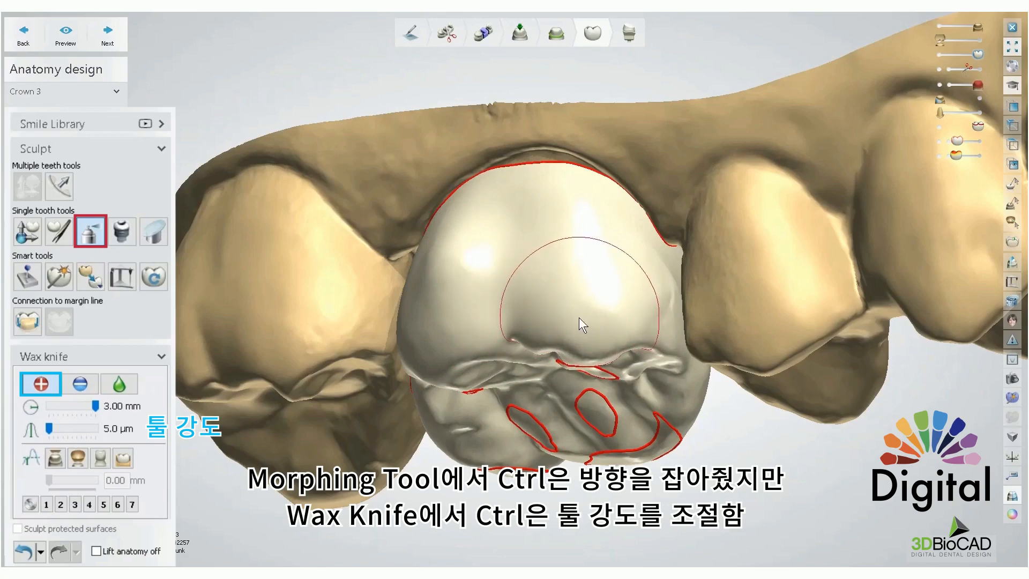
{"action": "mouse_move", "coordinate": [579, 316]}
{"action": "right_mouse_down"}
{"action": "mouse_move", "coordinate": [583, 337]}
{"action": "mouse_move", "coordinate": [573, 309]}
{"action": "right_mouse_up"}
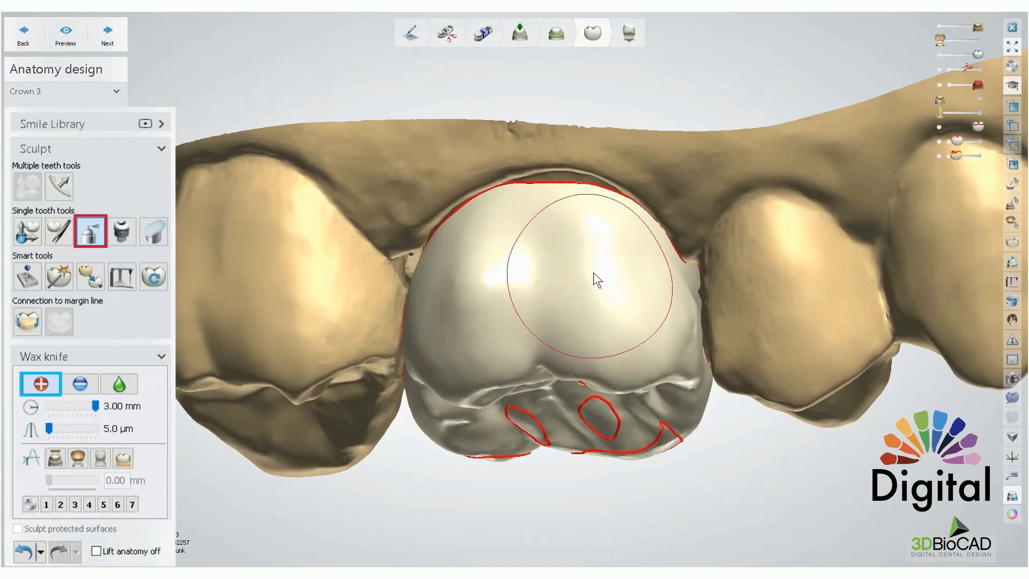
{"action": "left_click", "coordinate": [471, 320]}
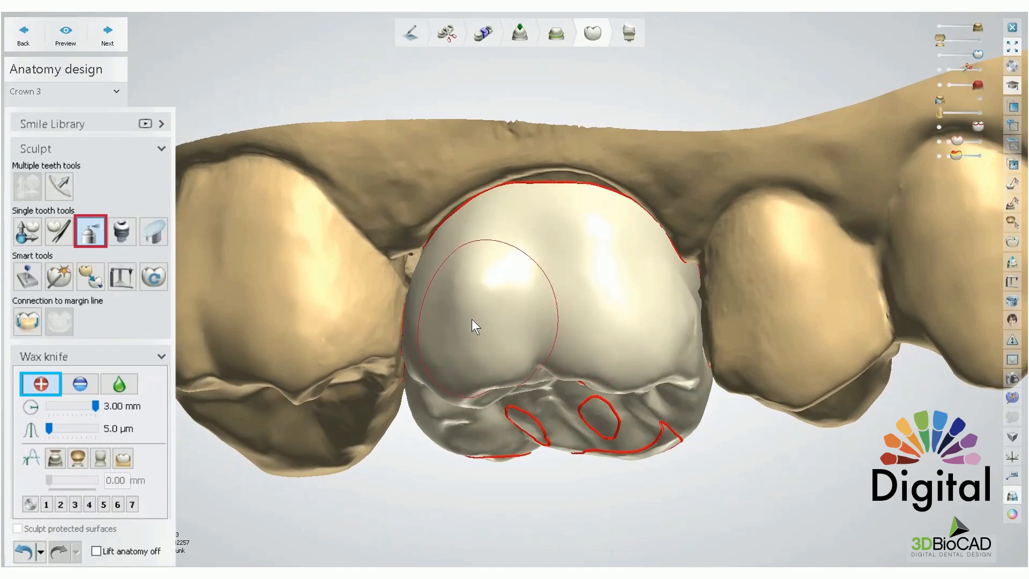
Try building up the middle of the crown's side surface with 10 µm strength and check the bulge from several angles.
{"action": "scroll", "coordinate": [471, 320], "scroll_direction": "up", "scroll_amount": 1, "text": "ctrl"}
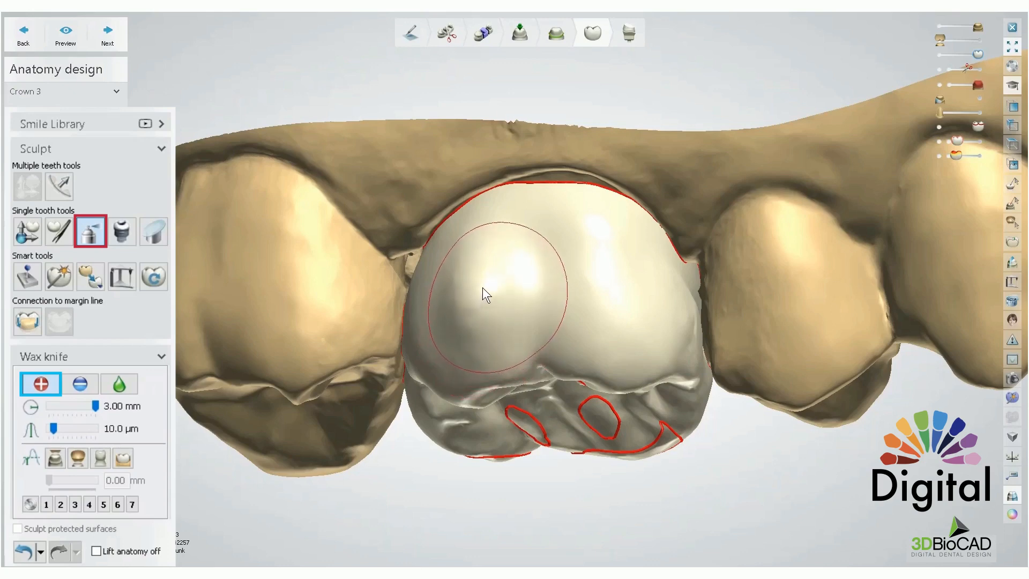
{"action": "mouse_move", "coordinate": [492, 262]}
{"action": "left_mouse_down"}
{"action": "mouse_move", "coordinate": [521, 241]}
{"action": "mouse_move", "coordinate": [583, 241]}
{"action": "mouse_move", "coordinate": [610, 267]}
{"action": "mouse_move", "coordinate": [619, 338]}
{"action": "mouse_move", "coordinate": [589, 262]}
{"action": "mouse_move", "coordinate": [533, 246]}
{"action": "mouse_move", "coordinate": [483, 268]}
{"action": "mouse_move", "coordinate": [452, 305]}
{"action": "mouse_move", "coordinate": [454, 335]}
{"action": "mouse_move", "coordinate": [477, 258]}
{"action": "mouse_move", "coordinate": [533, 252]}
{"action": "mouse_move", "coordinate": [592, 277]}
{"action": "mouse_move", "coordinate": [609, 299]}
{"action": "left_mouse_up"}
{"action": "mouse_move", "coordinate": [609, 299]}
{"action": "right_mouse_down"}
{"action": "mouse_move", "coordinate": [500, 281]}
{"action": "mouse_move", "coordinate": [574, 278]}
{"action": "mouse_move", "coordinate": [488, 324]}
{"action": "right_mouse_up"}
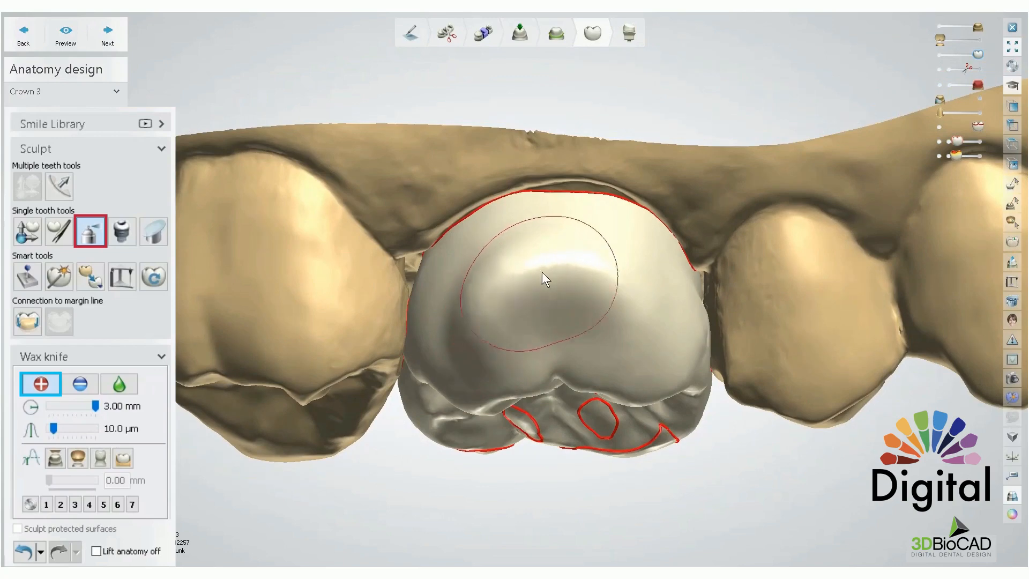
{"action": "mouse_move", "coordinate": [616, 295]}
{"action": "right_mouse_down"}
{"action": "mouse_move", "coordinate": [654, 300]}
{"action": "mouse_move", "coordinate": [593, 301]}
{"action": "right_mouse_up"}
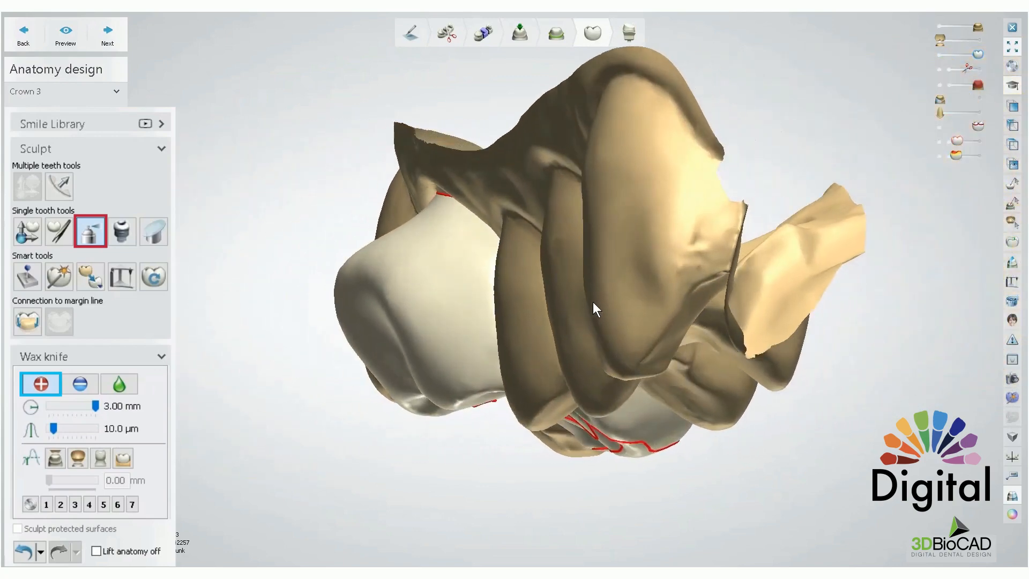
{"action": "right_click_drag", "start_coordinate": [443, 355], "coordinate": [458, 269]}
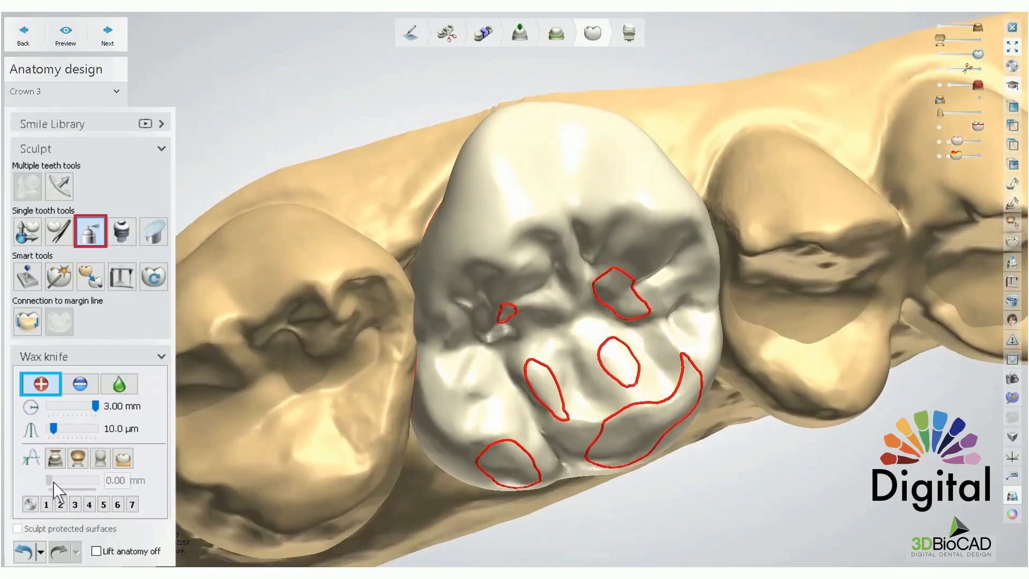
Undo the material additions on the crown's side surface.
{"action": "left_click", "coordinate": [26, 549]}
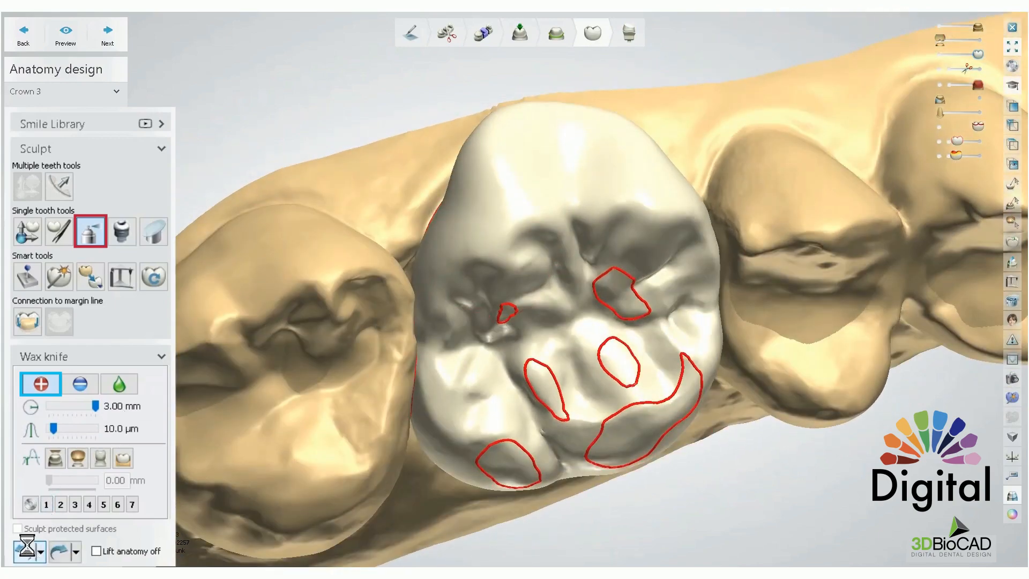
{"action": "left_click", "coordinate": [26, 545]}
{"action": "left_click", "coordinate": [26, 545]}
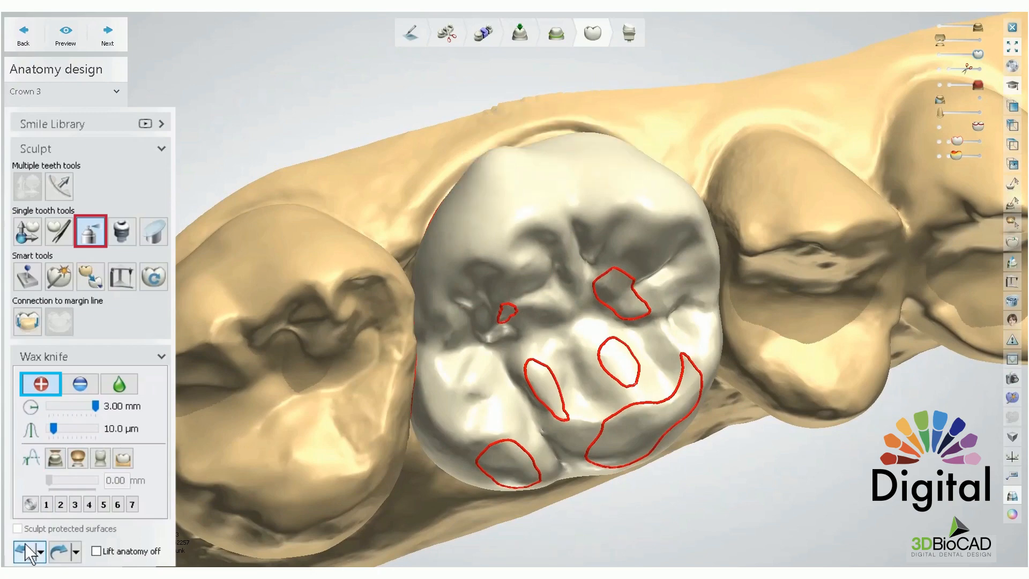
{"action": "left_click", "coordinate": [24, 553]}
{"action": "left_click", "coordinate": [23, 552]}
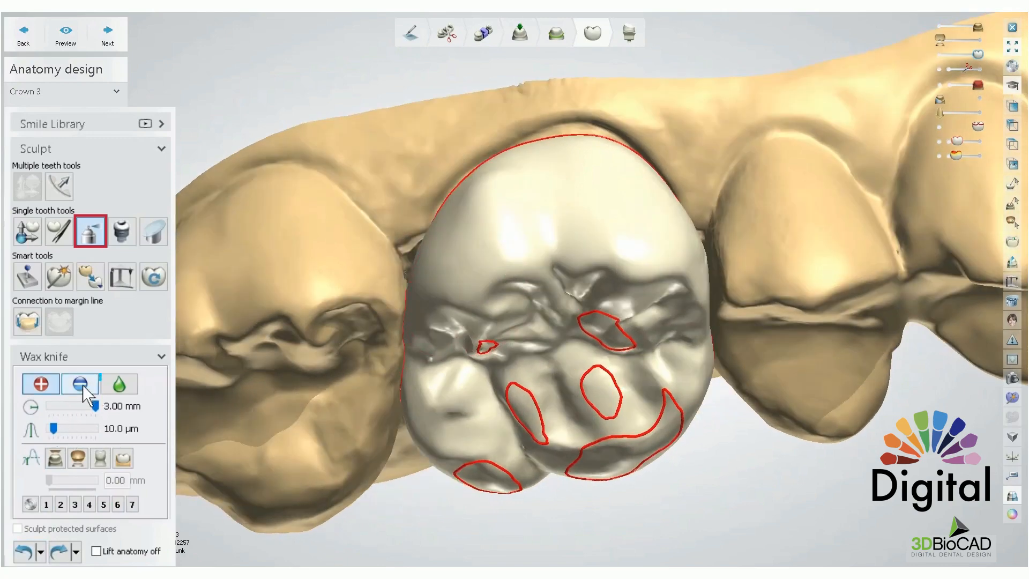
Switch the Wax Knife to removing material and reduce the crown's side surface with 3.00 mm radius and 10 µm strength.
{"action": "left_click", "coordinate": [83, 386]}
{"action": "right_click_drag", "start_coordinate": [432, 252], "coordinate": [456, 306]}
{"action": "mouse_move", "coordinate": [515, 254]}
{"action": "left_mouse_down"}
{"action": "mouse_move", "coordinate": [505, 265]}
{"action": "mouse_move", "coordinate": [519, 232]}
{"action": "mouse_move", "coordinate": [501, 272]}
{"action": "mouse_move", "coordinate": [562, 245]}
{"action": "mouse_move", "coordinate": [541, 241]}
{"action": "mouse_move", "coordinate": [522, 283]}
{"action": "left_mouse_up"}
{"action": "mouse_move", "coordinate": [522, 284]}
{"action": "right_mouse_down"}
{"action": "mouse_move", "coordinate": [623, 285]}
{"action": "mouse_move", "coordinate": [579, 287]}
{"action": "mouse_move", "coordinate": [579, 249]}
{"action": "right_mouse_up"}
Carve a vertical groove between the side surface's two lobes with 0.20 mm radius, raising the strength from 50 to 55 µm.
{"action": "scroll", "coordinate": [540, 234], "scroll_direction": "down", "scroll_amount": 1, "text": "shift"}
{"action": "right_click_drag", "start_coordinate": [557, 214], "coordinate": [560, 237]}
{"action": "scroll", "coordinate": [560, 237], "scroll_direction": "down", "scroll_amount": 8, "text": "shift"}
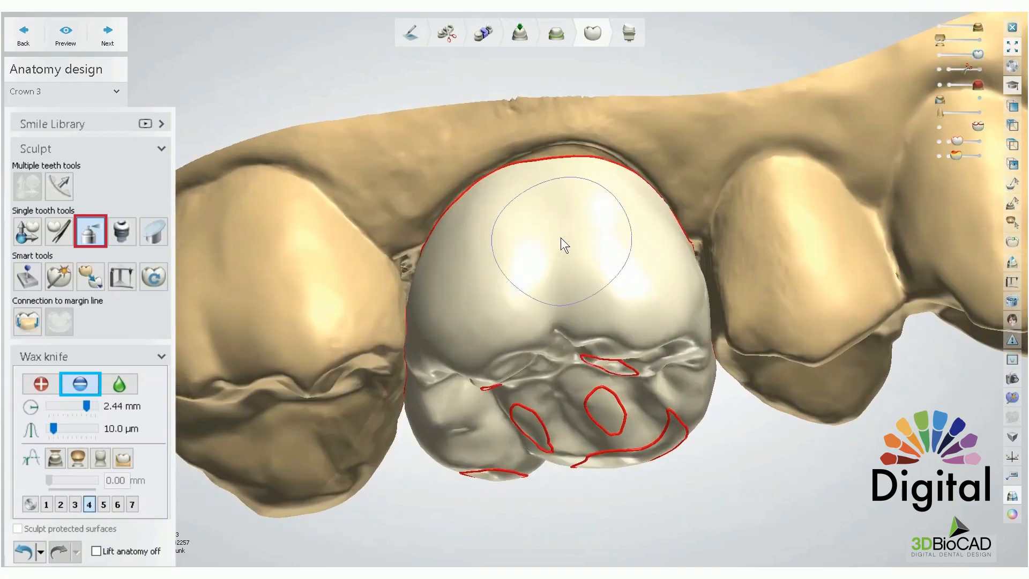
{"action": "scroll", "coordinate": [551, 245], "scroll_direction": "up", "scroll_amount": 2}
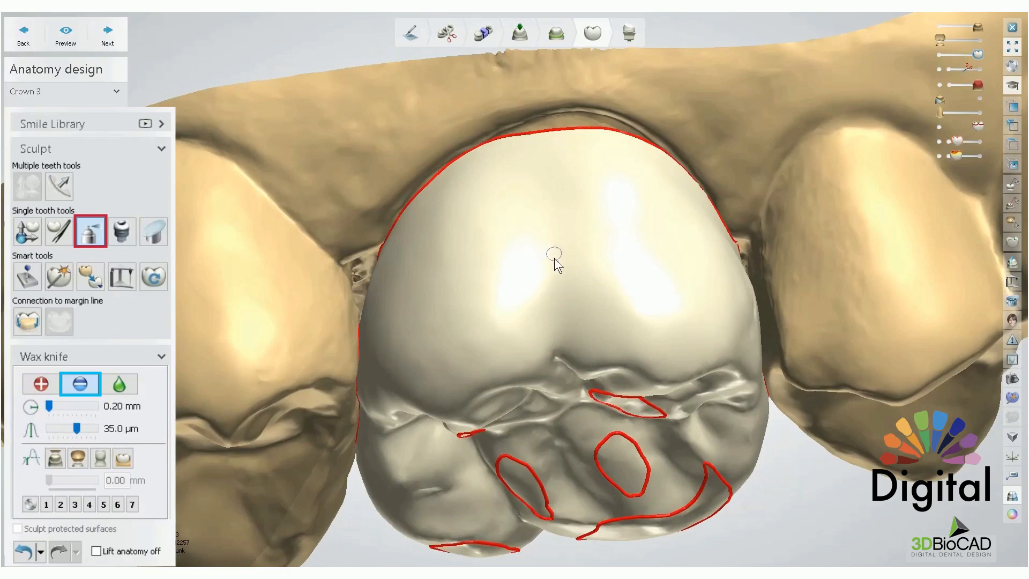
{"action": "scroll", "coordinate": [552, 243], "scroll_direction": "up", "scroll_amount": 3, "text": "ctrl"}
{"action": "left_click_drag", "start_coordinate": [551, 242], "coordinate": [551, 273]}
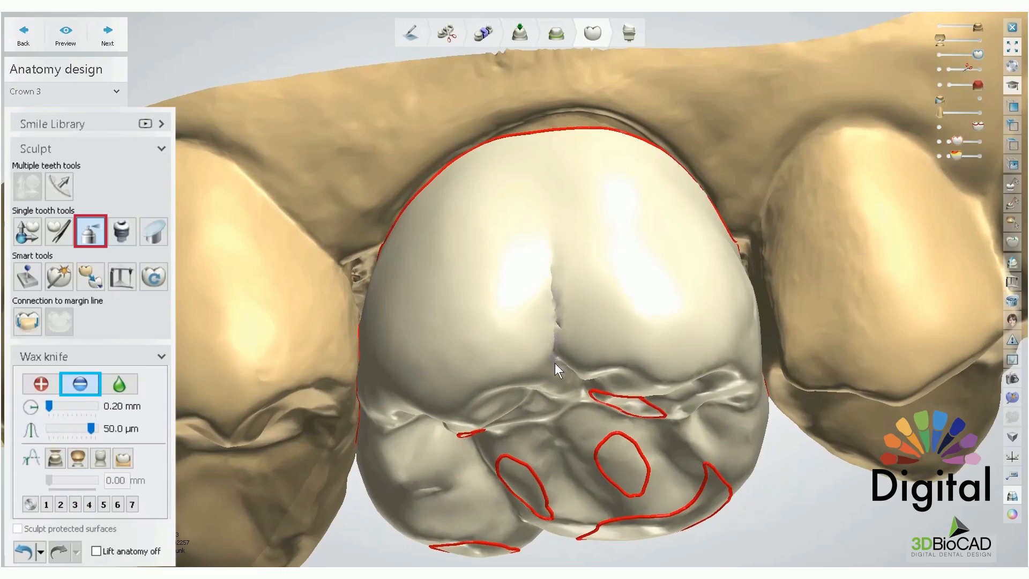
{"action": "scroll", "coordinate": [552, 256], "scroll_direction": "up", "scroll_amount": 1, "text": "ctrl"}
{"action": "left_click_drag", "start_coordinate": [549, 298], "coordinate": [556, 352]}
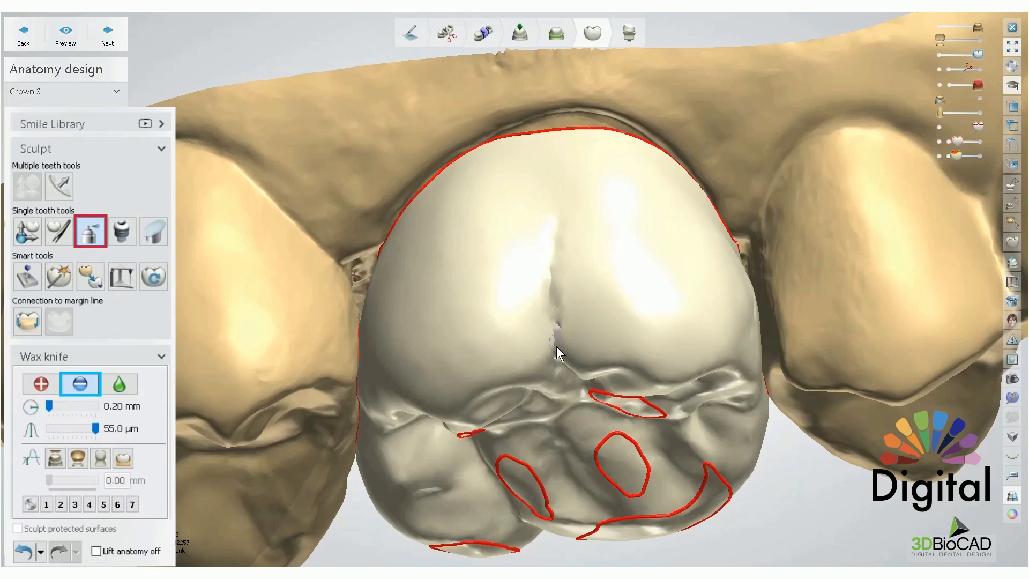
Remove more material around the groove's lower end with 1.04 mm radius and 20 µm strength, then check the occlusal view.
{"action": "scroll", "coordinate": [547, 260], "scroll_direction": "down", "scroll_amount": 5}
{"action": "right_click_drag", "start_coordinate": [547, 259], "coordinate": [553, 289]}
{"action": "scroll", "coordinate": [553, 288], "scroll_direction": "down", "scroll_amount": 4, "text": "ctrl"}
{"action": "scroll", "coordinate": [546, 309], "scroll_direction": "up", "scroll_amount": 4, "text": "shift"}
{"action": "scroll", "coordinate": [545, 306], "scroll_direction": "down", "scroll_amount": 3, "text": "ctrl"}
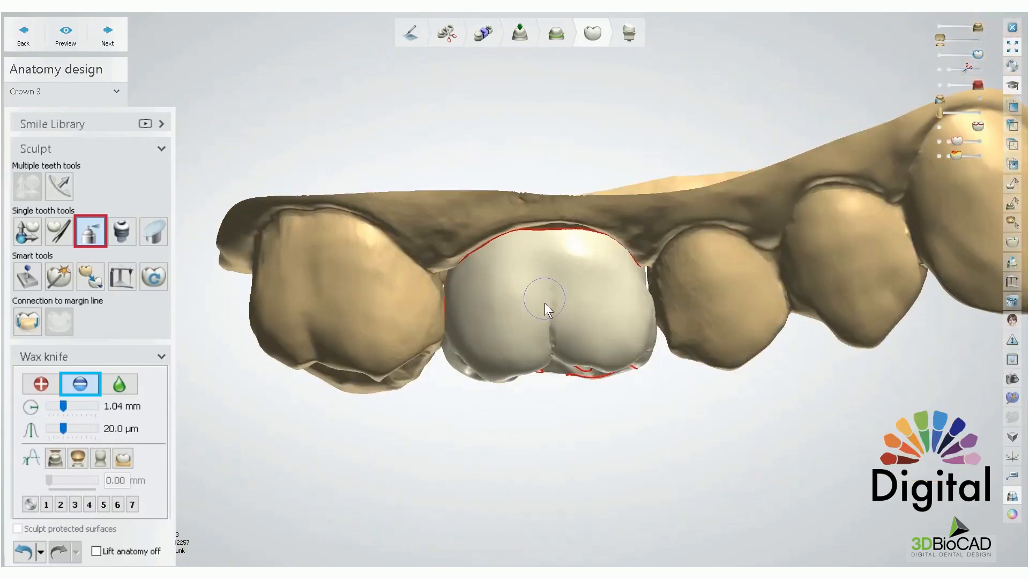
{"action": "left_click_drag", "start_coordinate": [551, 351], "coordinate": [598, 366]}
{"action": "right_click_drag", "start_coordinate": [651, 353], "coordinate": [593, 247]}
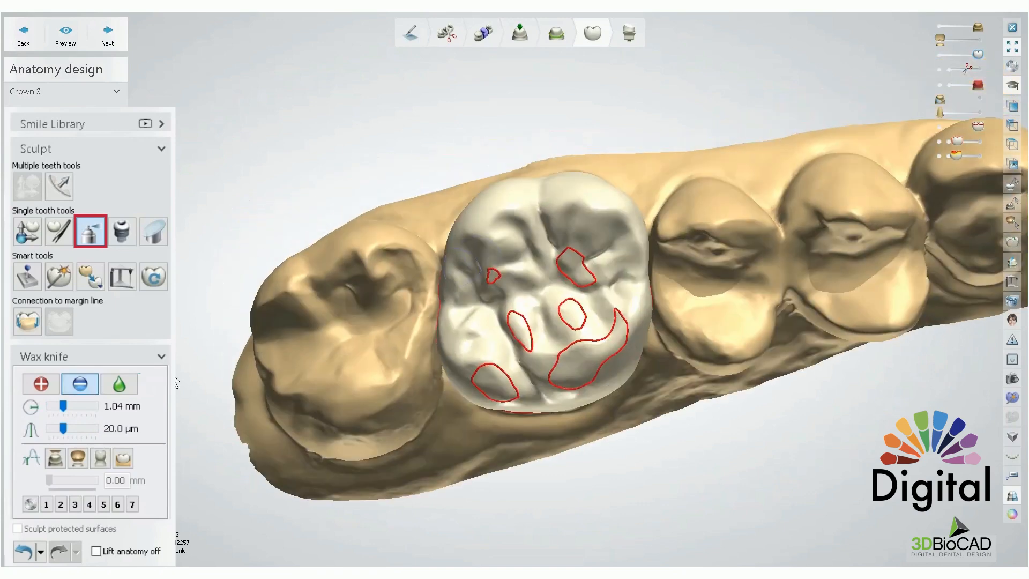
Switch the Wax Knife to smoothing and smooth the crown's proximal surface, raising the radius to 2.44 mm and strength to 1.00.
{"action": "left_click", "coordinate": [120, 384]}
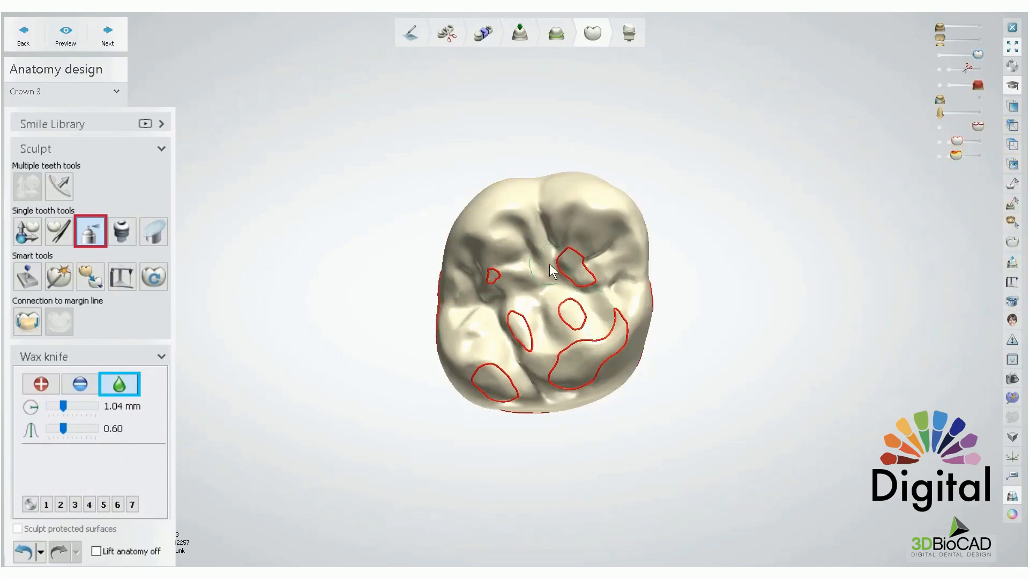
{"action": "mouse_move", "coordinate": [553, 271]}
{"action": "right_mouse_down"}
{"action": "mouse_move", "coordinate": [566, 266]}
{"action": "mouse_move", "coordinate": [538, 264]}
{"action": "mouse_move", "coordinate": [565, 260]}
{"action": "mouse_move", "coordinate": [541, 279]}
{"action": "right_mouse_up"}
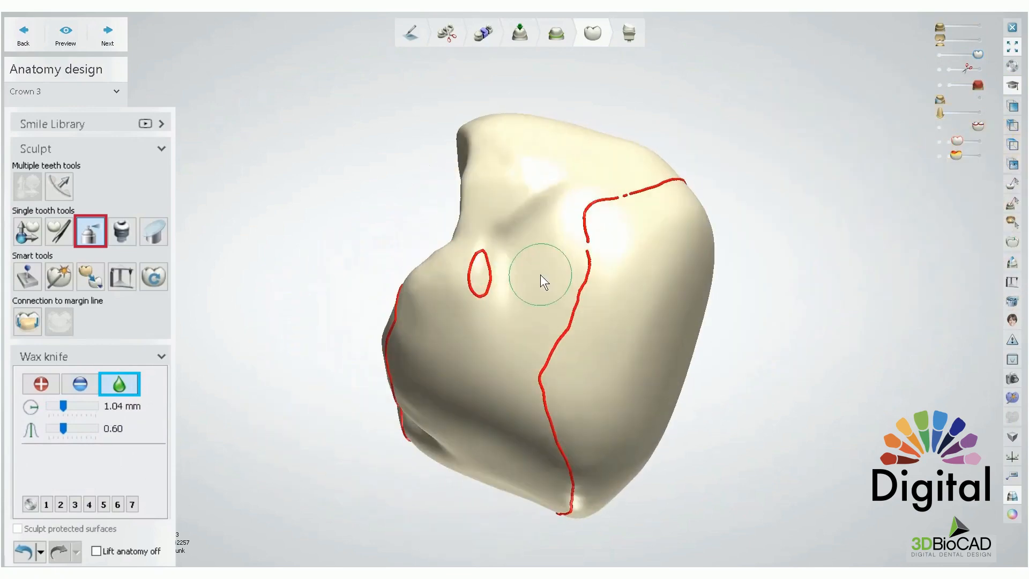
{"action": "scroll", "coordinate": [540, 274], "scroll_direction": "up", "scroll_amount": 3, "text": "shift"}
{"action": "mouse_move", "coordinate": [534, 190]}
{"action": "left_mouse_down"}
{"action": "mouse_move", "coordinate": [491, 284]}
{"action": "mouse_move", "coordinate": [506, 208]}
{"action": "mouse_move", "coordinate": [518, 218]}
{"action": "mouse_move", "coordinate": [481, 291]}
{"action": "left_mouse_up"}
{"action": "scroll", "coordinate": [528, 192], "scroll_direction": "up", "scroll_amount": 2, "text": "shift"}
{"action": "scroll", "coordinate": [528, 192], "scroll_direction": "up", "scroll_amount": 2, "text": "ctrl"}
{"action": "right_click_drag", "start_coordinate": [482, 293], "coordinate": [543, 315]}
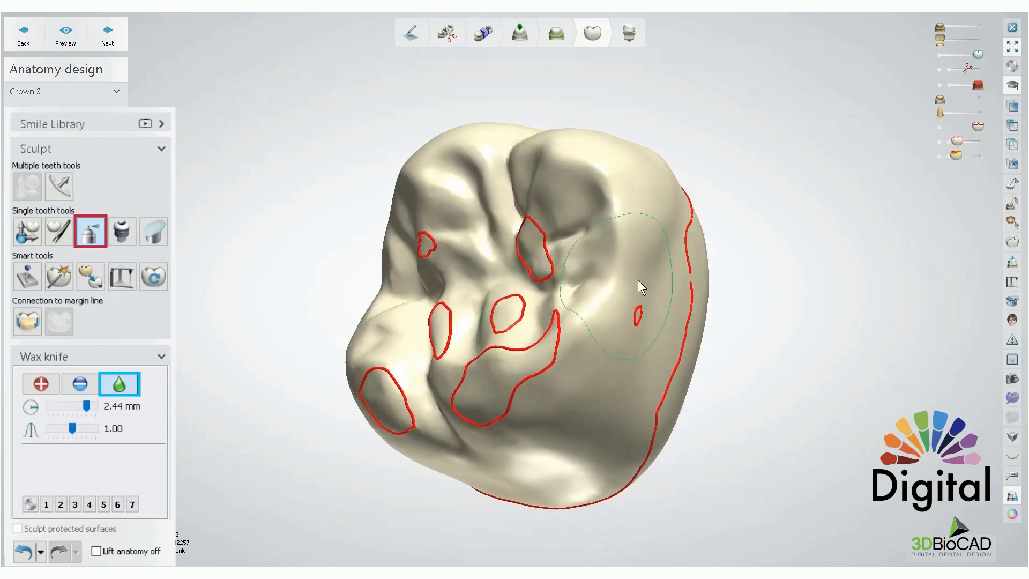
Smooth the adjoining side and corner of the crown at strength 1.00, and enlarge the radius to 3.00 mm.
{"action": "mouse_move", "coordinate": [637, 279]}
{"action": "left_mouse_down"}
{"action": "mouse_move", "coordinate": [662, 207]}
{"action": "mouse_move", "coordinate": [640, 276]}
{"action": "left_mouse_up"}
{"action": "right_click_drag", "start_coordinate": [641, 276], "coordinate": [663, 246]}
{"action": "left_click_drag", "start_coordinate": [663, 246], "coordinate": [620, 356]}
{"action": "right_click_drag", "start_coordinate": [620, 356], "coordinate": [637, 274]}
{"action": "scroll", "coordinate": [632, 286], "scroll_direction": "up", "scroll_amount": 2, "text": "shift"}
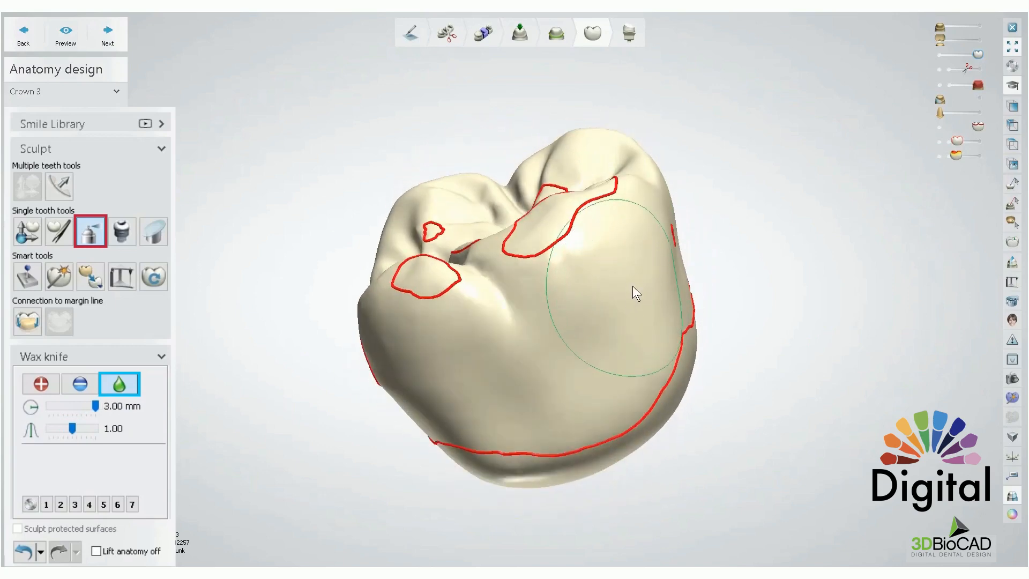
Reduce the smoothing radius to 2.16 mm while working around the crown's remaining side surfaces.
{"action": "right_click_drag", "start_coordinate": [507, 332], "coordinate": [579, 301]}
{"action": "scroll", "coordinate": [579, 301], "scroll_direction": "down", "scroll_amount": 2, "text": "shift"}
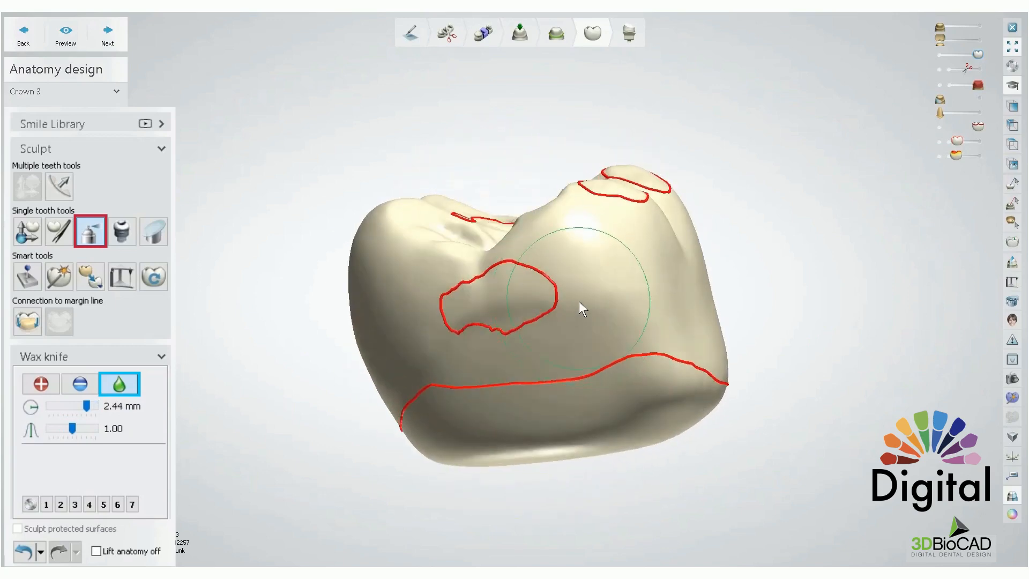
{"action": "scroll", "coordinate": [578, 302], "scroll_direction": "down", "scroll_amount": 1, "text": "shift"}
{"action": "right_click_drag", "start_coordinate": [410, 329], "coordinate": [543, 294]}
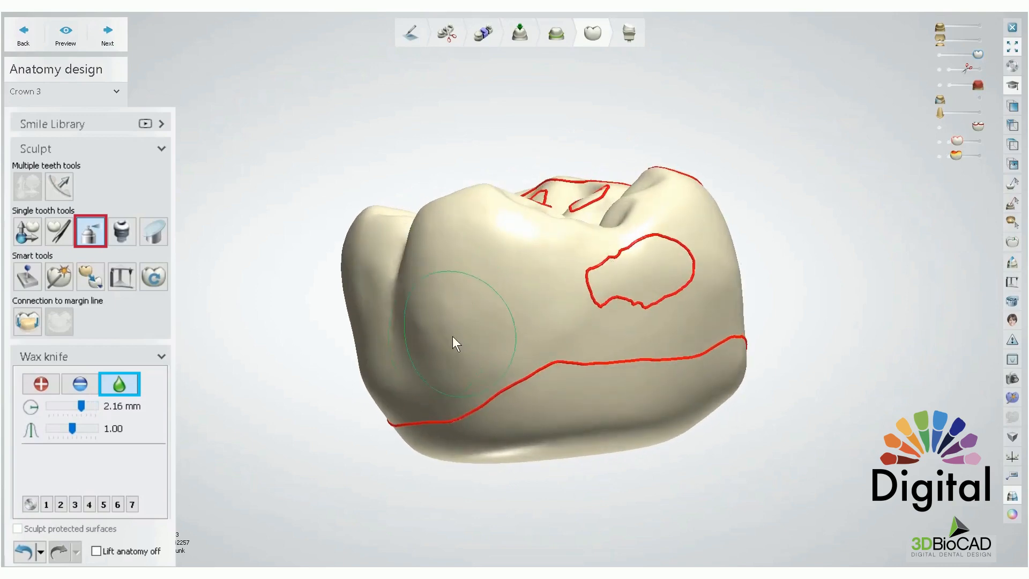
{"action": "right_click_drag", "start_coordinate": [452, 336], "coordinate": [566, 329]}
{"action": "mouse_move", "coordinate": [504, 302]}
{"action": "right_mouse_down"}
{"action": "mouse_move", "coordinate": [406, 298]}
{"action": "mouse_move", "coordinate": [459, 298]}
{"action": "mouse_move", "coordinate": [502, 335]}
{"action": "mouse_move", "coordinate": [480, 311]}
{"action": "mouse_move", "coordinate": [409, 362]}
{"action": "mouse_move", "coordinate": [369, 278]}
{"action": "mouse_move", "coordinate": [380, 259]}
{"action": "right_mouse_up"}
Smooth the rear cusp beside the carved groove with a 2.16 mm radius and strength 1.00.
{"action": "scroll", "coordinate": [378, 256], "scroll_direction": "up", "scroll_amount": 2}
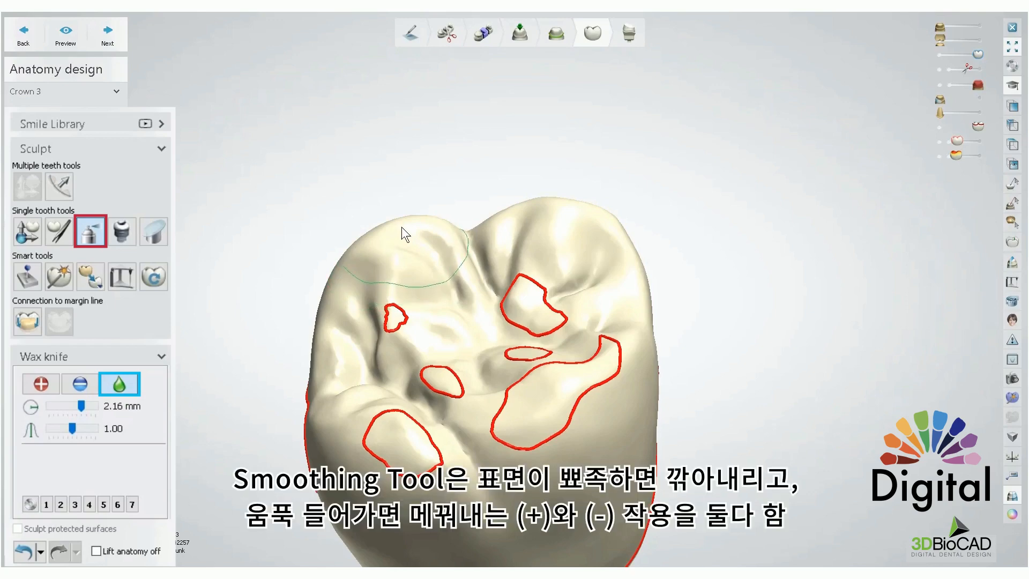
{"action": "right_click_drag", "start_coordinate": [402, 227], "coordinate": [401, 221]}
{"action": "scroll", "coordinate": [399, 234], "scroll_direction": "up", "scroll_amount": 1}
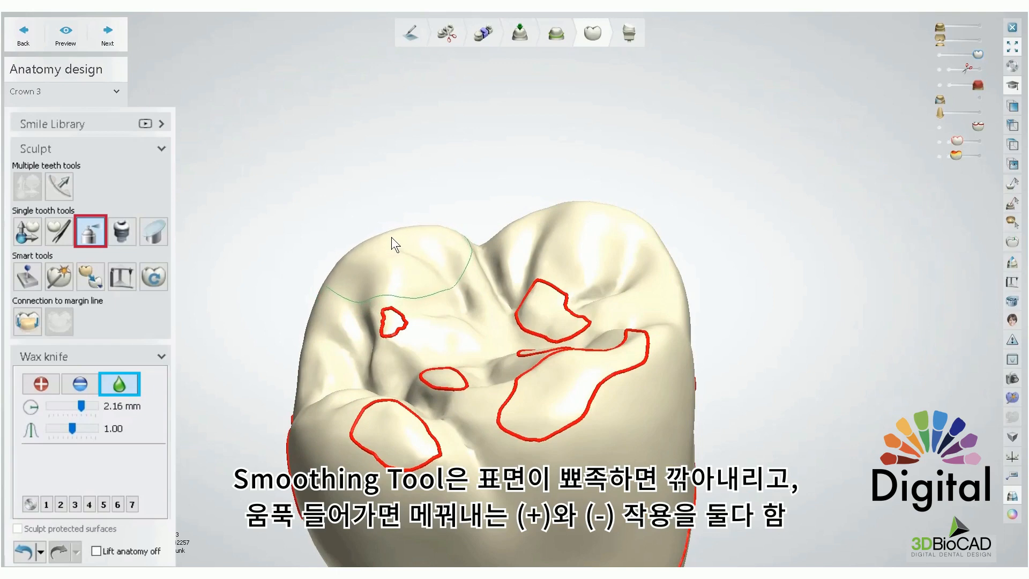
{"action": "mouse_move", "coordinate": [414, 239]}
{"action": "left_mouse_down"}
{"action": "mouse_move", "coordinate": [368, 262]}
{"action": "mouse_move", "coordinate": [415, 250]}
{"action": "left_mouse_up"}
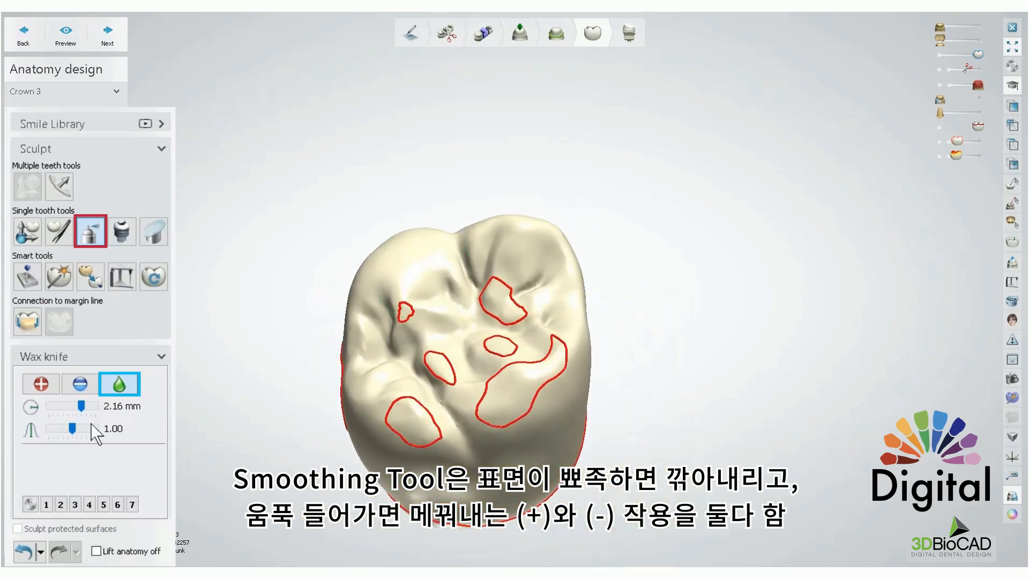
Undo the last smoothing, and try smoothing the crown's occlusal ridges and grooves at strength 1.20 before undoing that stroke.
{"action": "left_click", "coordinate": [26, 547]}
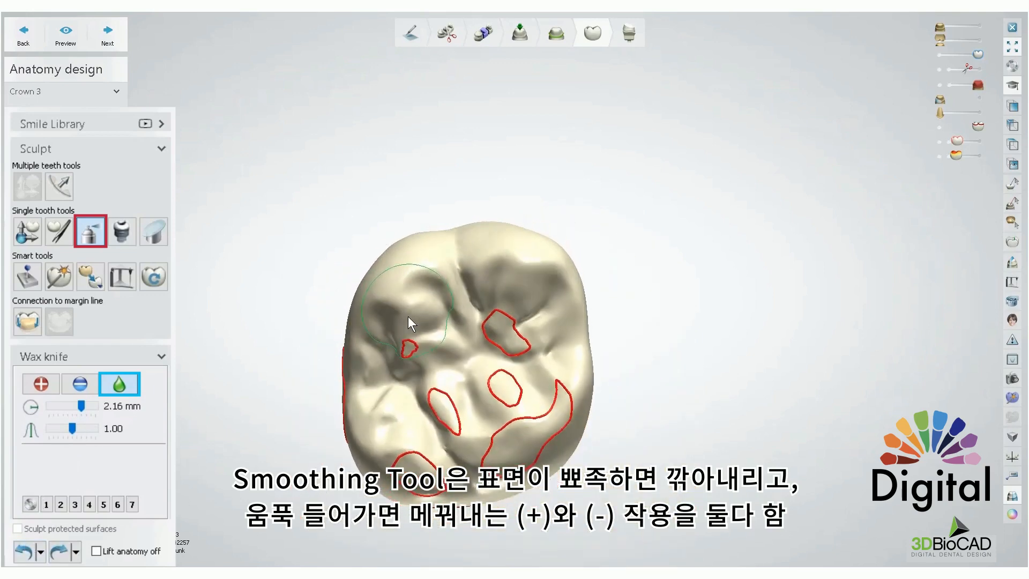
{"action": "mouse_move", "coordinate": [452, 349]}
{"action": "left_mouse_down"}
{"action": "mouse_move", "coordinate": [429, 394]}
{"action": "mouse_move", "coordinate": [403, 386]}
{"action": "mouse_move", "coordinate": [397, 396]}
{"action": "mouse_move", "coordinate": [405, 378]}
{"action": "mouse_move", "coordinate": [397, 384]}
{"action": "mouse_move", "coordinate": [388, 452]}
{"action": "mouse_move", "coordinate": [366, 369]}
{"action": "mouse_move", "coordinate": [381, 354]}
{"action": "mouse_move", "coordinate": [452, 448]}
{"action": "left_mouse_up"}
{"action": "scroll", "coordinate": [398, 394], "scroll_direction": "up", "scroll_amount": 3}
{"action": "scroll", "coordinate": [404, 381], "scroll_direction": "up", "scroll_amount": 2, "text": "shift"}
{"action": "right_click_drag", "start_coordinate": [453, 448], "coordinate": [443, 404]}
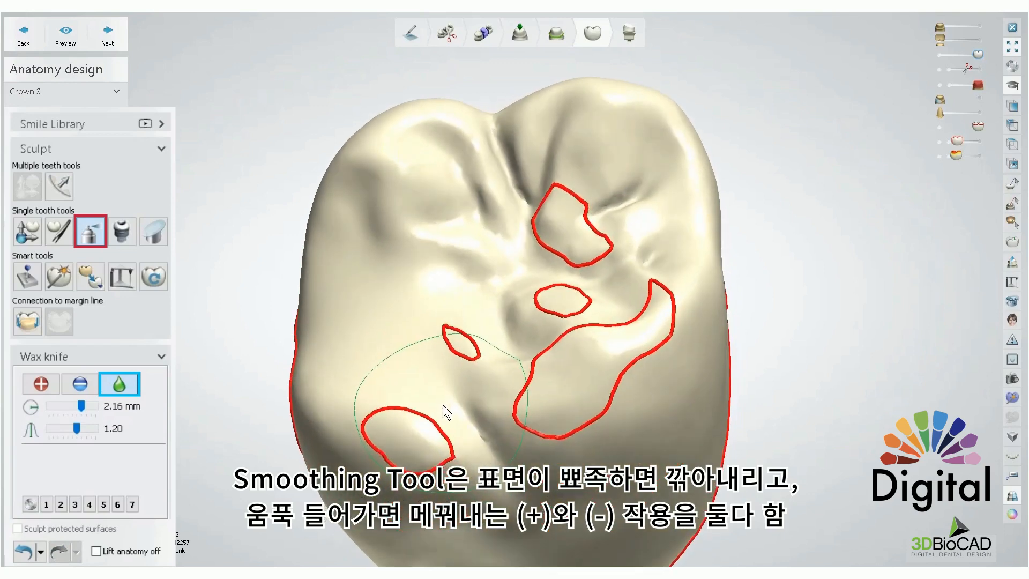
{"action": "left_click", "coordinate": [27, 553]}
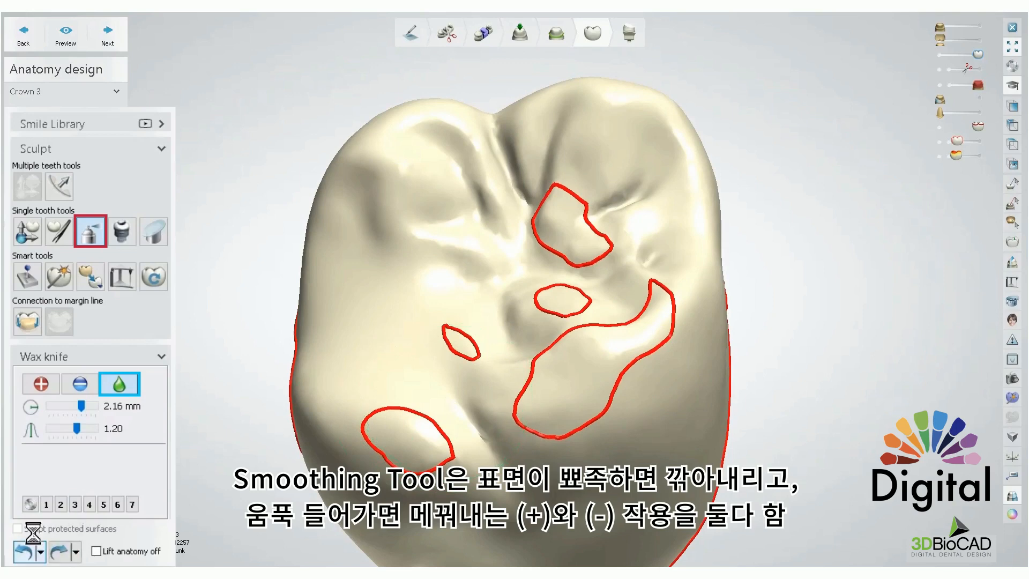
Try smoothing a far cusp tip with a 2.16 mm radius and strength 1.20, and undo the stroke.
{"action": "middle_click_drag", "start_coordinate": [438, 280], "coordinate": [454, 324]}
{"action": "right_click_drag", "start_coordinate": [455, 324], "coordinate": [444, 268]}
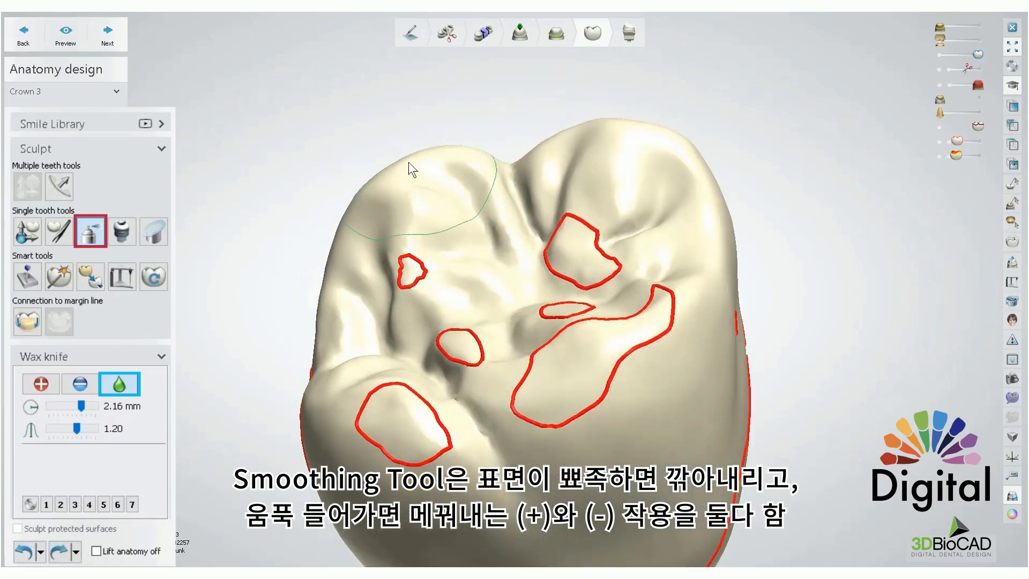
{"action": "left_click_drag", "start_coordinate": [408, 162], "coordinate": [440, 171]}
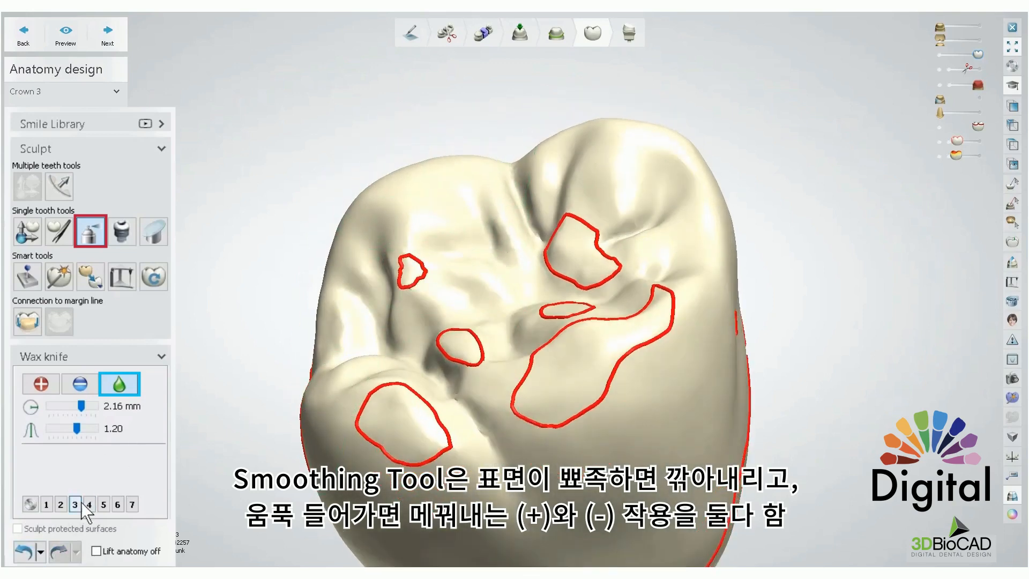
{"action": "left_click", "coordinate": [22, 551]}
Enlarge the smoothing radius to 2.44 mm and smooth the crown's side surfaces all around at strength 1.20.
{"action": "scroll", "coordinate": [545, 303], "scroll_direction": "down", "scroll_amount": 4}
{"action": "right_click_drag", "start_coordinate": [552, 331], "coordinate": [585, 278]}
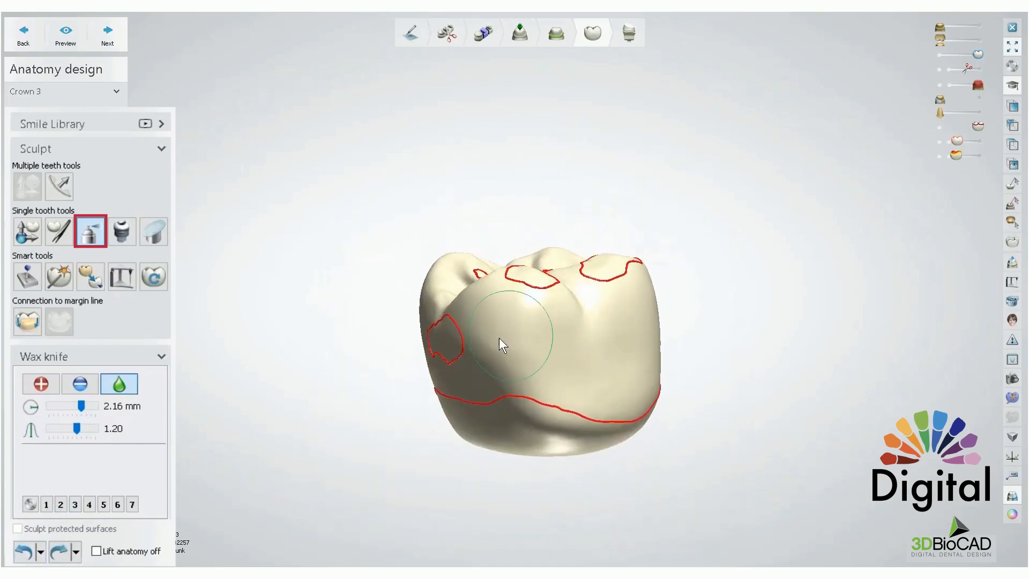
{"action": "scroll", "coordinate": [498, 338], "scroll_direction": "up", "scroll_amount": 2, "text": "shift"}
{"action": "left_click_drag", "start_coordinate": [495, 343], "coordinate": [498, 355]}
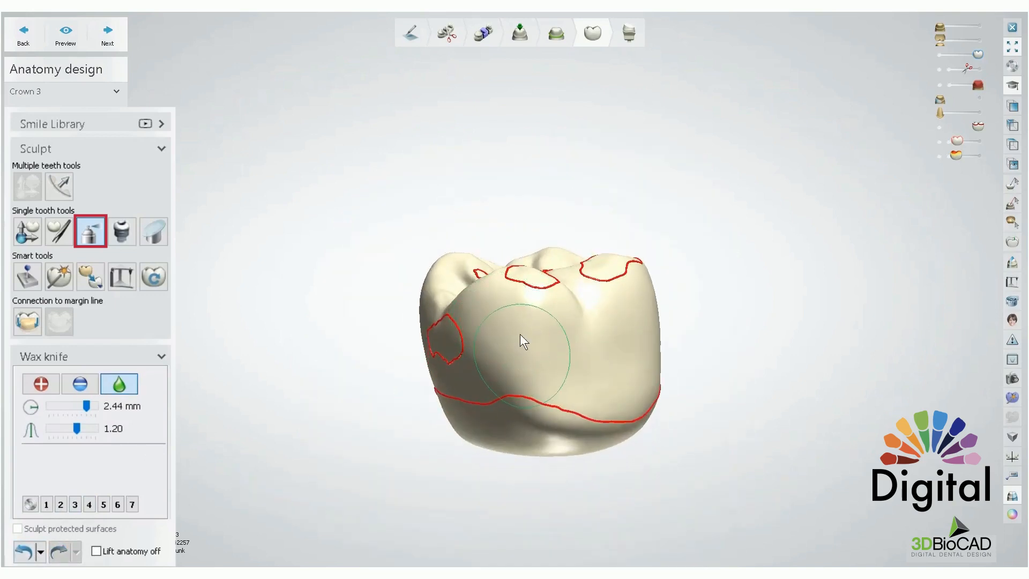
{"action": "mouse_move", "coordinate": [572, 334]}
{"action": "right_mouse_down"}
{"action": "mouse_move", "coordinate": [522, 315]}
{"action": "mouse_move", "coordinate": [618, 313]}
{"action": "mouse_move", "coordinate": [545, 349]}
{"action": "mouse_move", "coordinate": [488, 351]}
{"action": "right_mouse_up"}
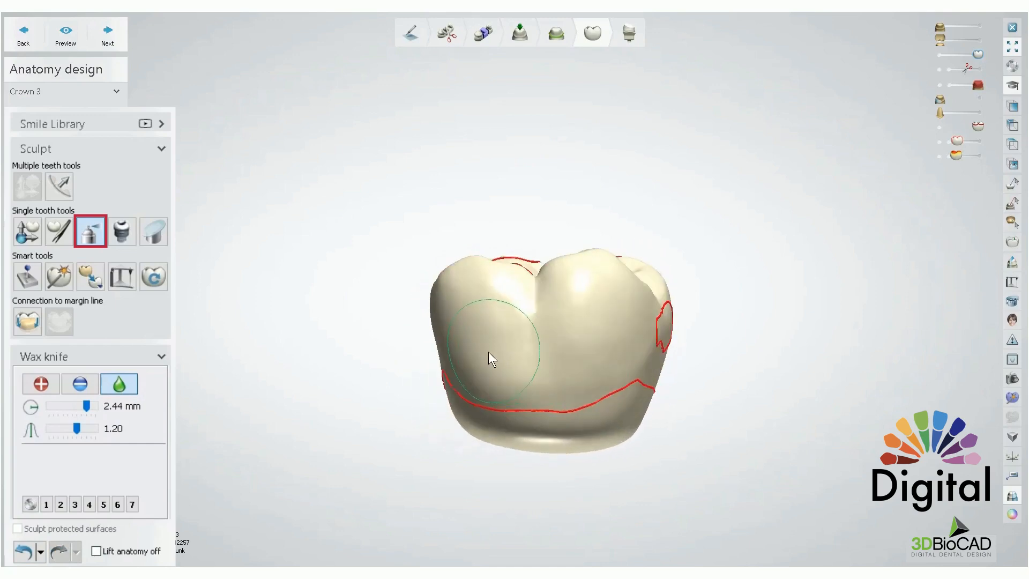
{"action": "mouse_move", "coordinate": [488, 351]}
{"action": "left_mouse_down"}
{"action": "mouse_move", "coordinate": [635, 358]}
{"action": "mouse_move", "coordinate": [684, 348]}
{"action": "left_mouse_up"}
{"action": "right_click_drag", "start_coordinate": [685, 347], "coordinate": [518, 341]}
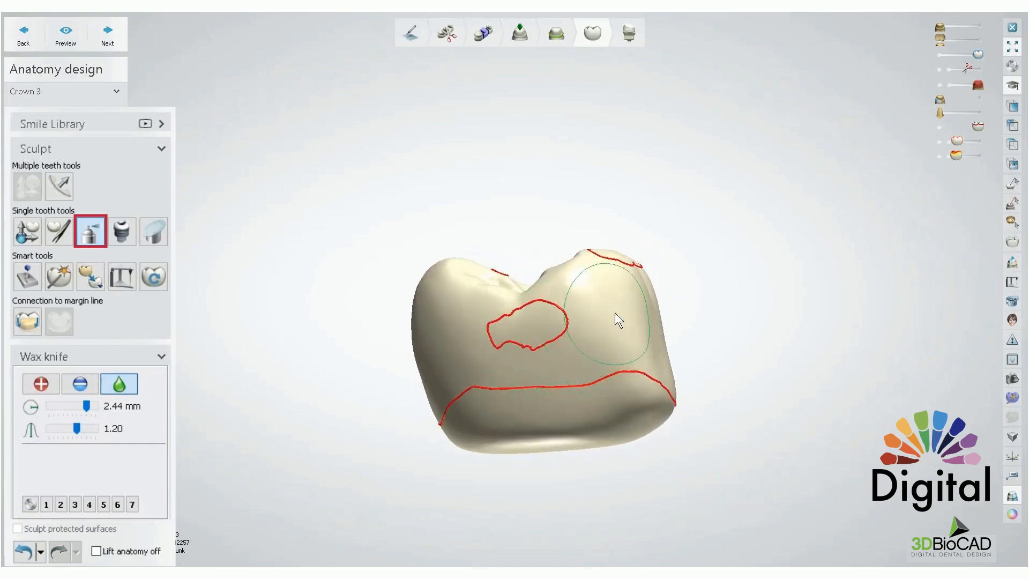
Show the jaw model around the crown and examine the crown's occlusal anatomy against the neighbouring teeth.
{"action": "right_click_drag", "start_coordinate": [615, 313], "coordinate": [574, 410]}
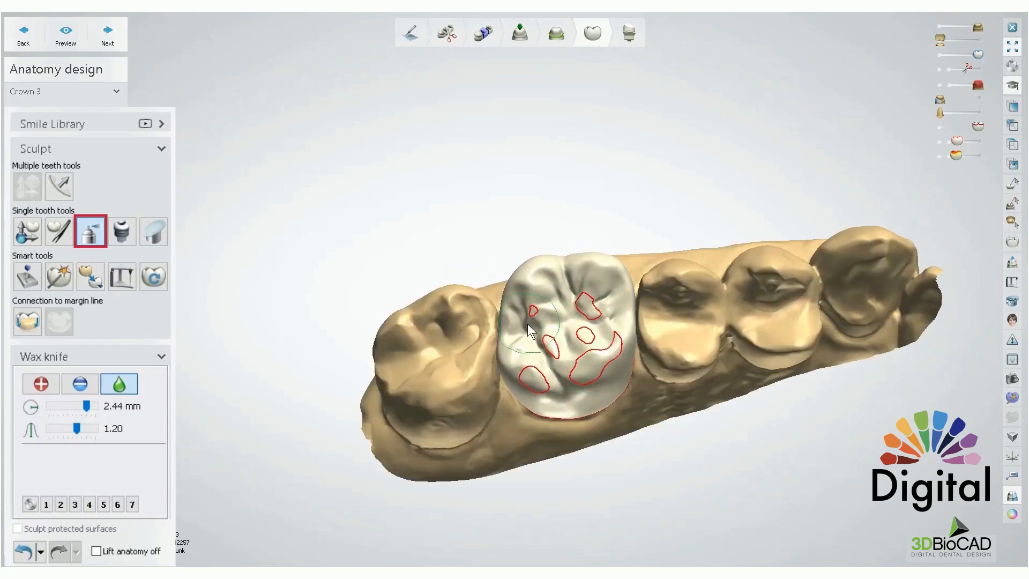
{"action": "scroll", "coordinate": [530, 325], "scroll_direction": "up", "scroll_amount": 2}
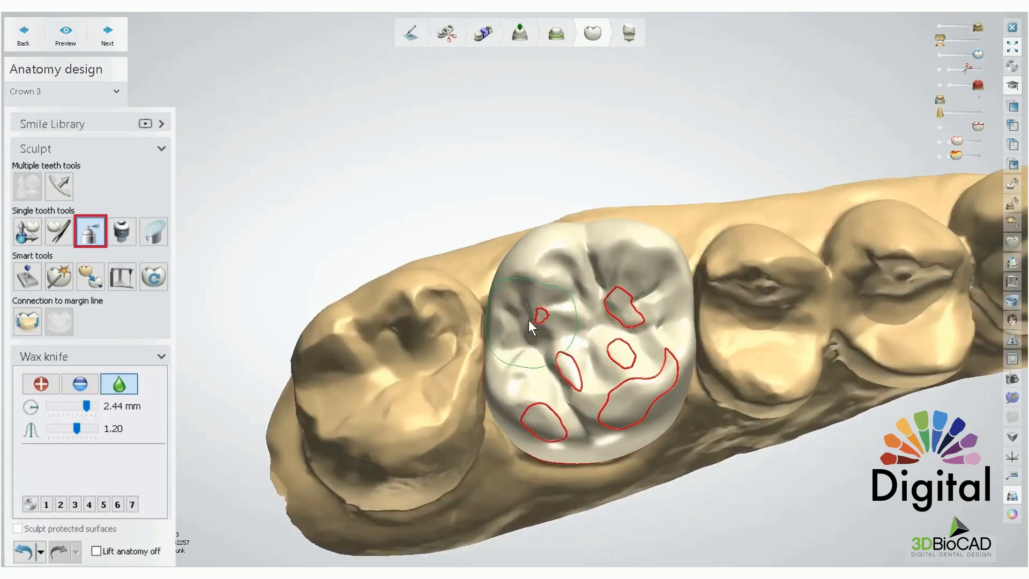
{"action": "middle_click_drag", "start_coordinate": [497, 310], "coordinate": [449, 271]}
{"action": "mouse_move", "coordinate": [449, 272]}
{"action": "right_mouse_down"}
{"action": "mouse_move", "coordinate": [465, 258]}
{"action": "mouse_move", "coordinate": [440, 277]}
{"action": "mouse_move", "coordinate": [444, 285]}
{"action": "right_mouse_up"}
{"action": "right_click_drag", "start_coordinate": [574, 300], "coordinate": [590, 277]}
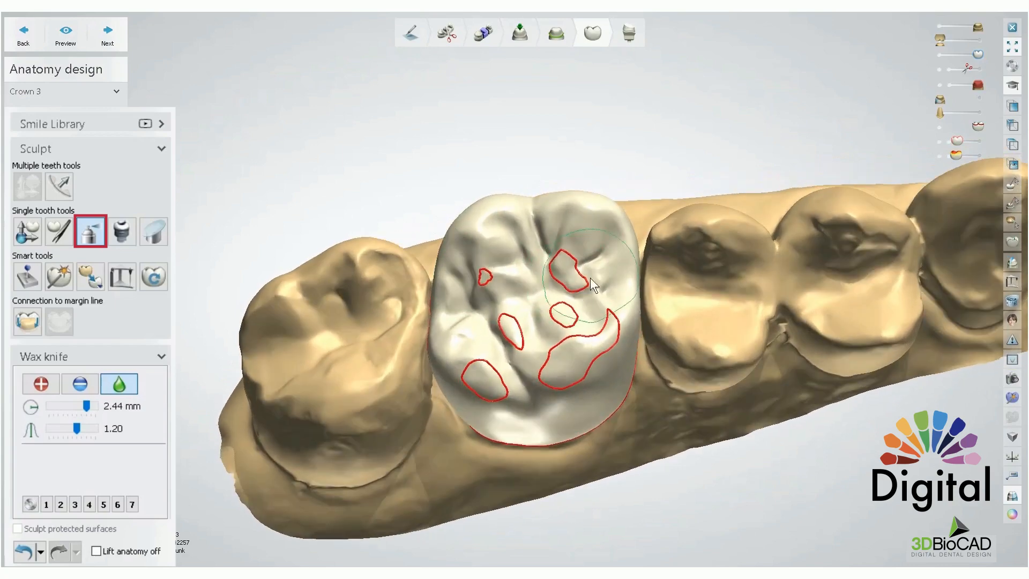
{"action": "mouse_move", "coordinate": [705, 263]}
{"action": "right_mouse_down"}
{"action": "mouse_move", "coordinate": [710, 239]}
{"action": "mouse_move", "coordinate": [712, 274]}
{"action": "right_mouse_up"}
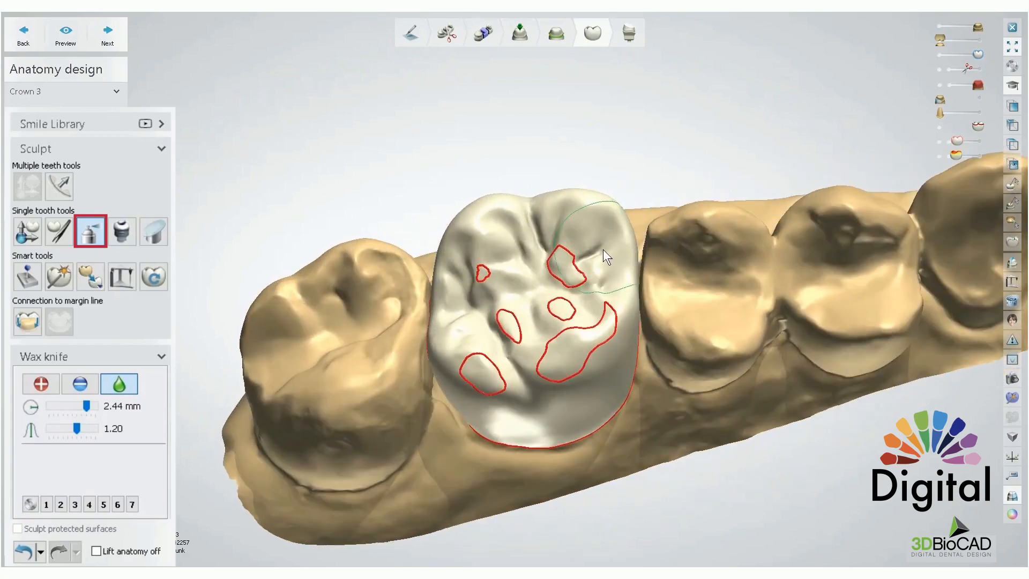
Reduce the smoothing radius to 1.88 mm and smooth the ridges and grooves of the far cusp beside the rear molar.
{"action": "scroll", "coordinate": [602, 249], "scroll_direction": "up", "scroll_amount": 1}
{"action": "scroll", "coordinate": [590, 242], "scroll_direction": "down", "scroll_amount": 1, "text": "shift"}
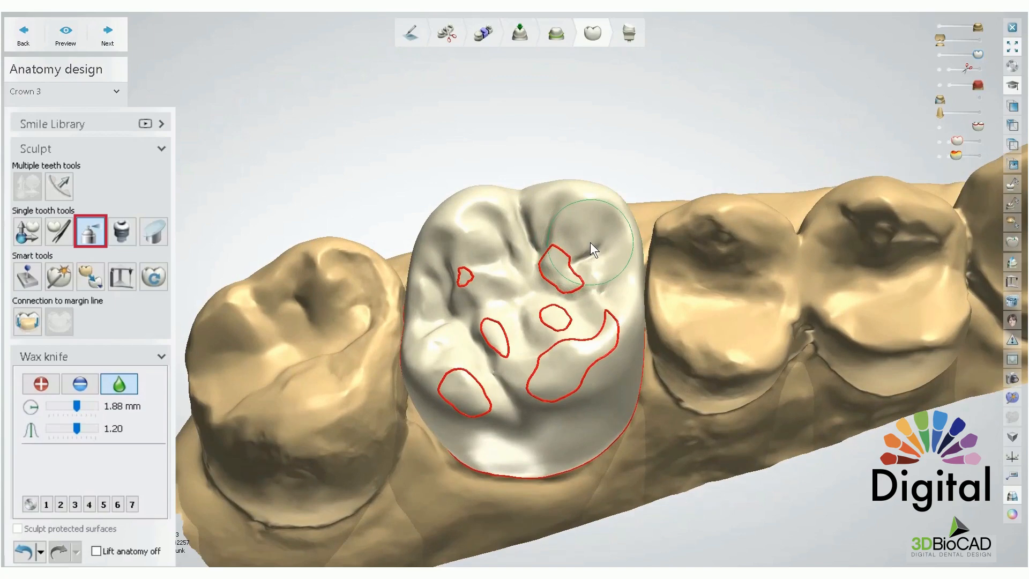
{"action": "right_click_drag", "start_coordinate": [590, 242], "coordinate": [596, 250]}
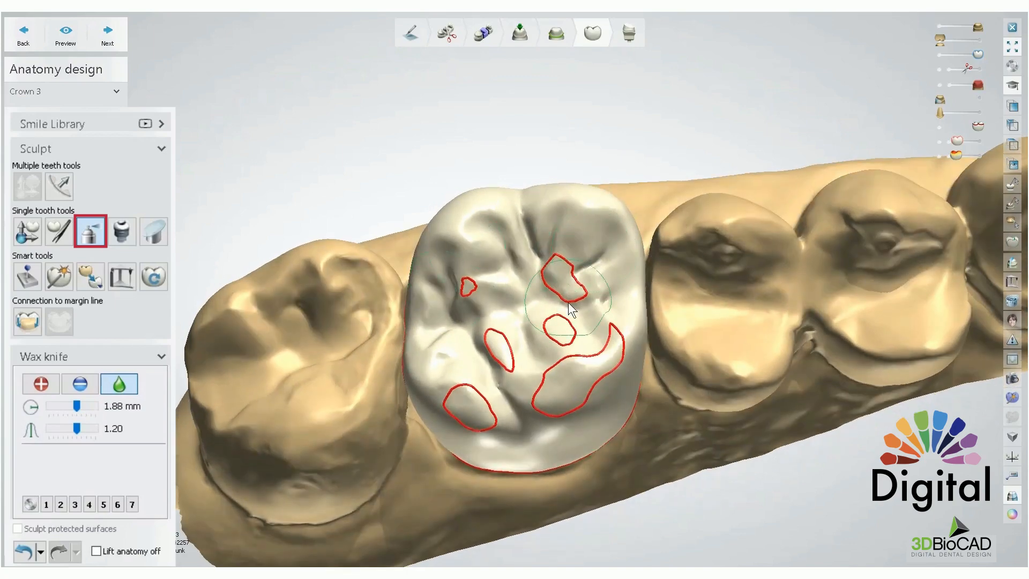
{"action": "right_click_drag", "start_coordinate": [569, 302], "coordinate": [591, 291]}
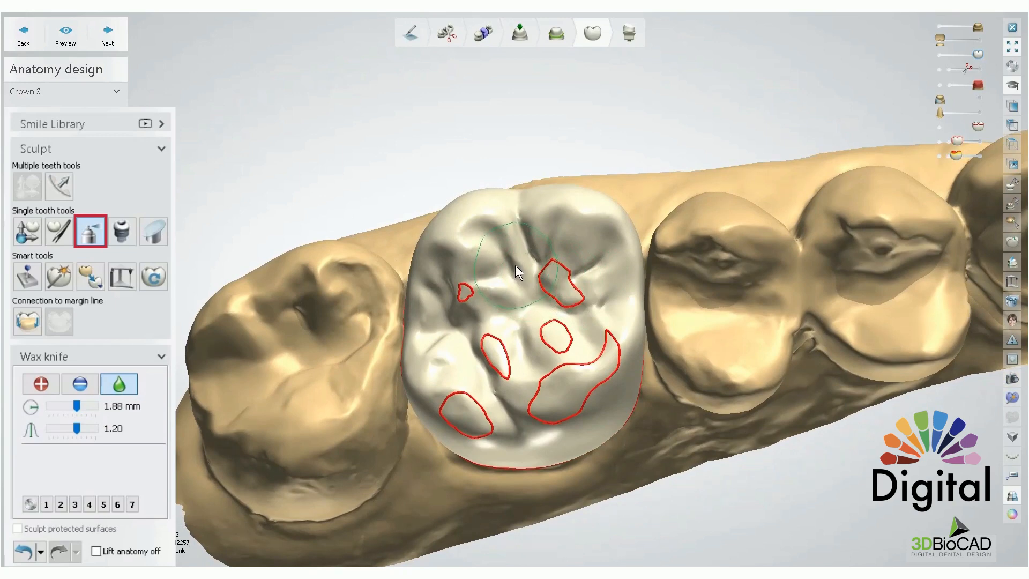
{"action": "right_click_drag", "start_coordinate": [515, 265], "coordinate": [497, 261]}
{"action": "mouse_move", "coordinate": [498, 261]}
{"action": "left_mouse_down"}
{"action": "mouse_move", "coordinate": [493, 224]}
{"action": "mouse_move", "coordinate": [441, 251]}
{"action": "mouse_move", "coordinate": [455, 278]}
{"action": "left_mouse_up"}
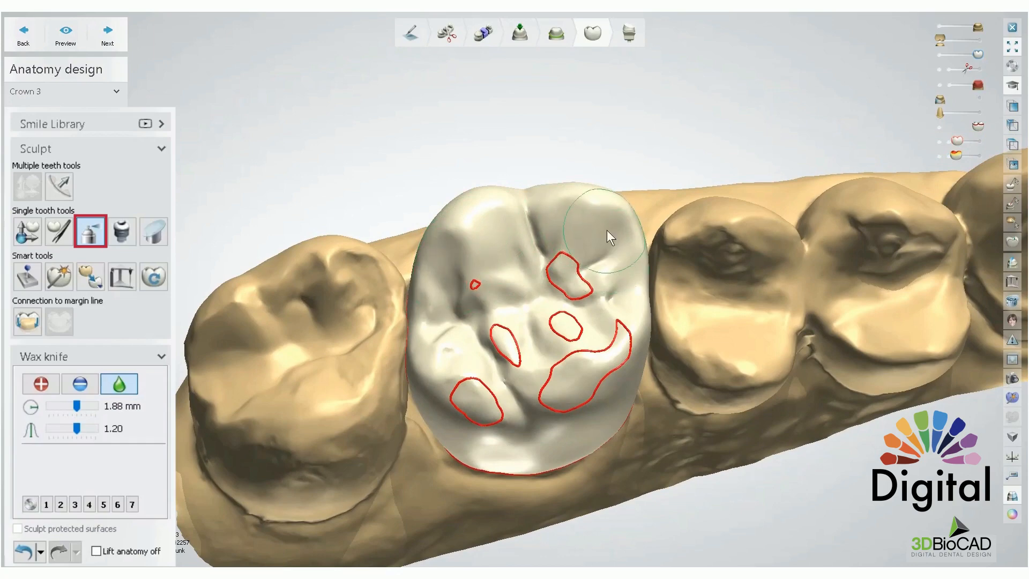
Smooth the crown's near-side cusps with the 1.88 mm radius and strength 1.20, checking the shape against the adjacent teeth.
{"action": "mouse_move", "coordinate": [606, 230]}
{"action": "right_mouse_down"}
{"action": "mouse_move", "coordinate": [599, 290]}
{"action": "mouse_move", "coordinate": [566, 332]}
{"action": "right_mouse_up"}
{"action": "mouse_move", "coordinate": [566, 331]}
{"action": "left_mouse_down"}
{"action": "mouse_move", "coordinate": [508, 365]}
{"action": "mouse_move", "coordinate": [601, 373]}
{"action": "mouse_move", "coordinate": [443, 404]}
{"action": "mouse_move", "coordinate": [435, 373]}
{"action": "mouse_move", "coordinate": [456, 390]}
{"action": "left_mouse_up"}
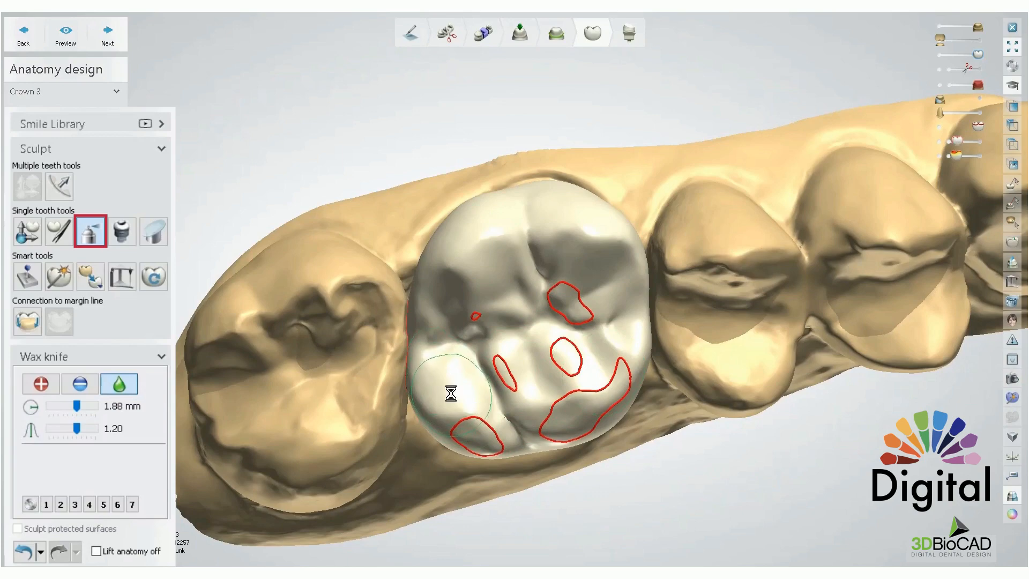
{"action": "right_click_drag", "start_coordinate": [455, 390], "coordinate": [557, 382]}
{"action": "right_click_drag", "start_coordinate": [621, 374], "coordinate": [566, 318]}
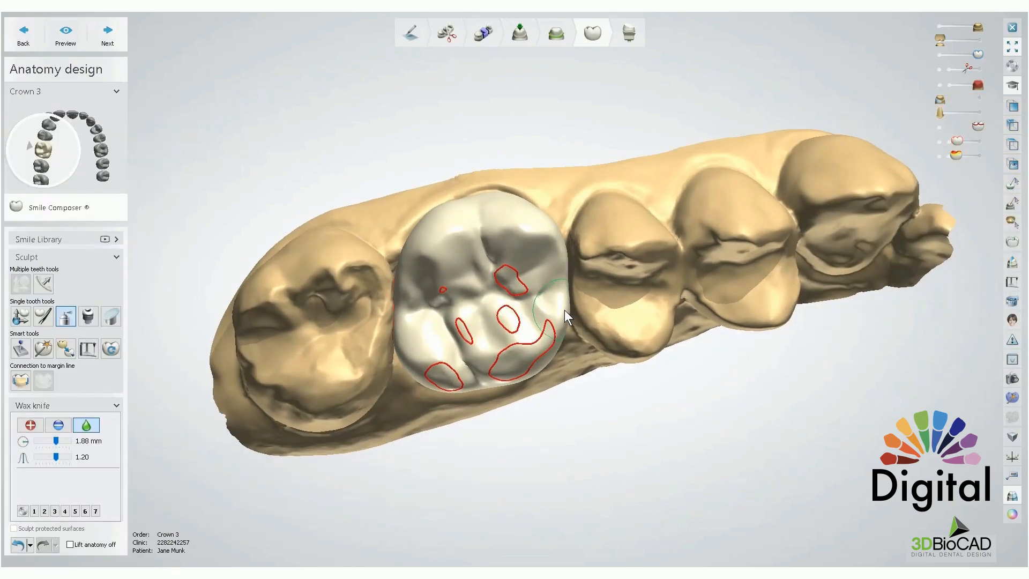
{"action": "right_click_drag", "start_coordinate": [542, 348], "coordinate": [476, 337]}
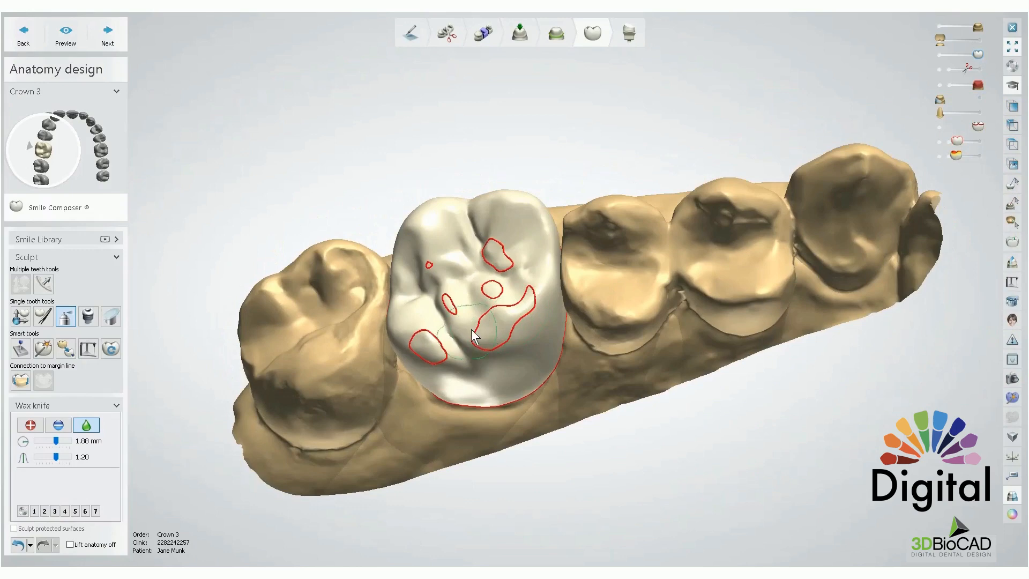
{"action": "left_click", "coordinate": [424, 350]}
{"action": "right_click_drag", "start_coordinate": [478, 336], "coordinate": [472, 295]}
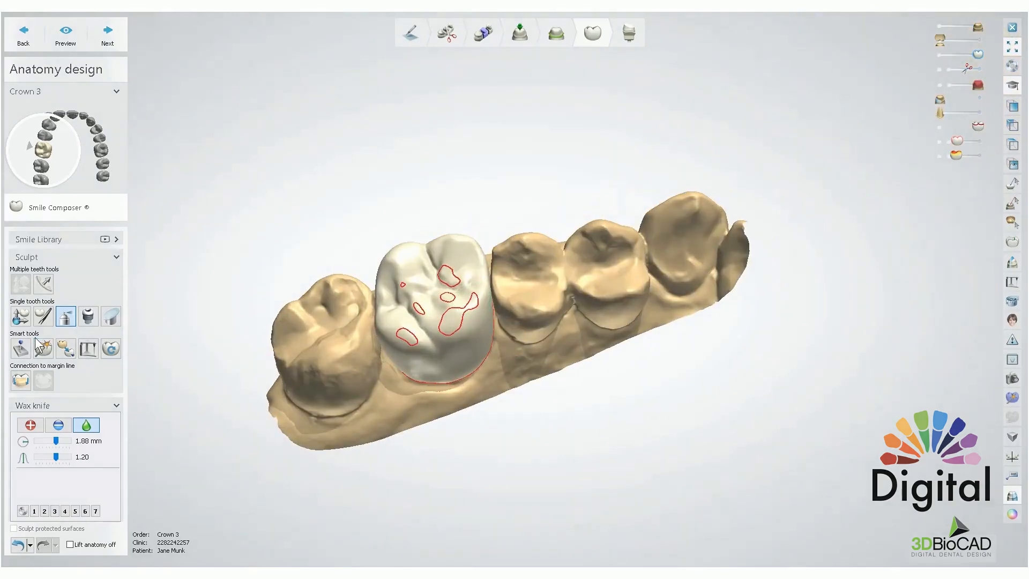